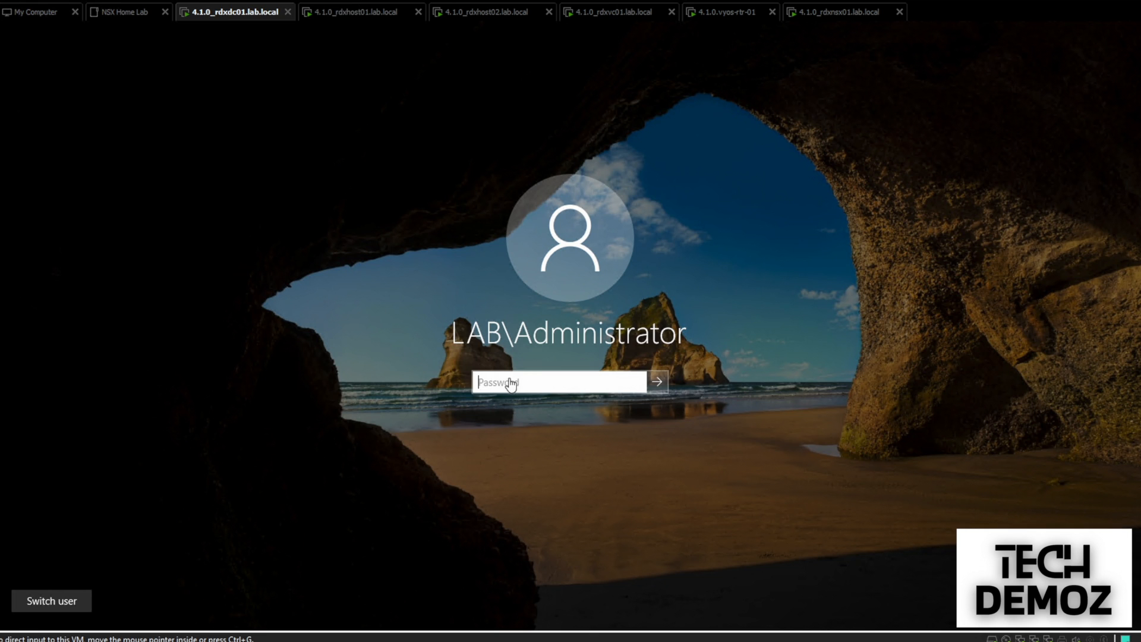
Unlock the VM and sign in to NSX Manager with the admin credentials
text(*********)
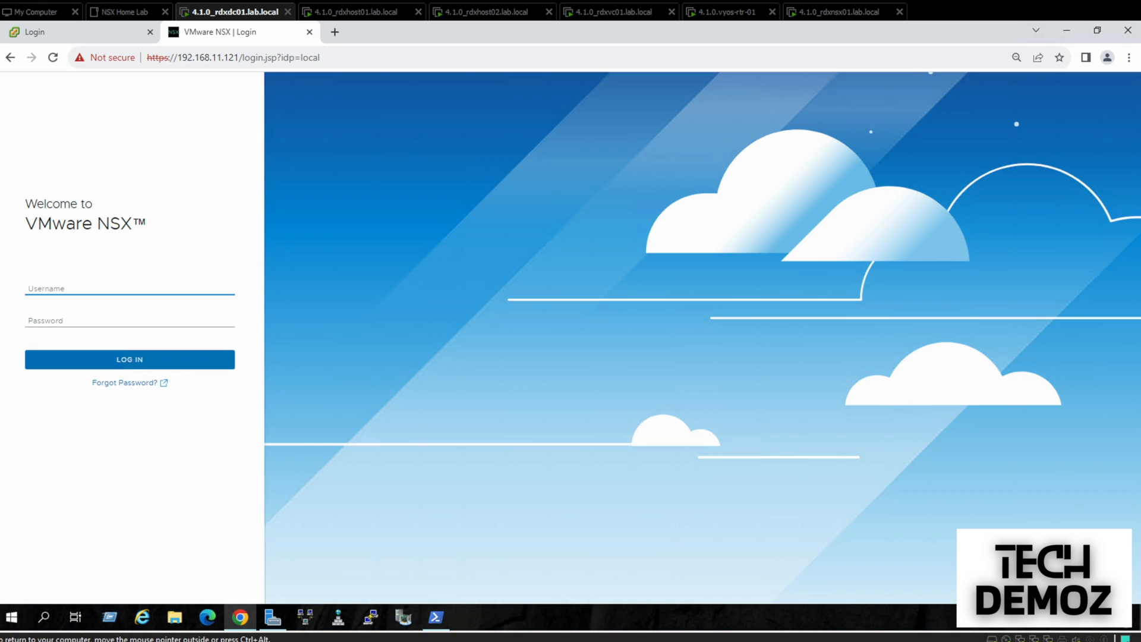
click(49, 285)
text(admin)
key(Tab)
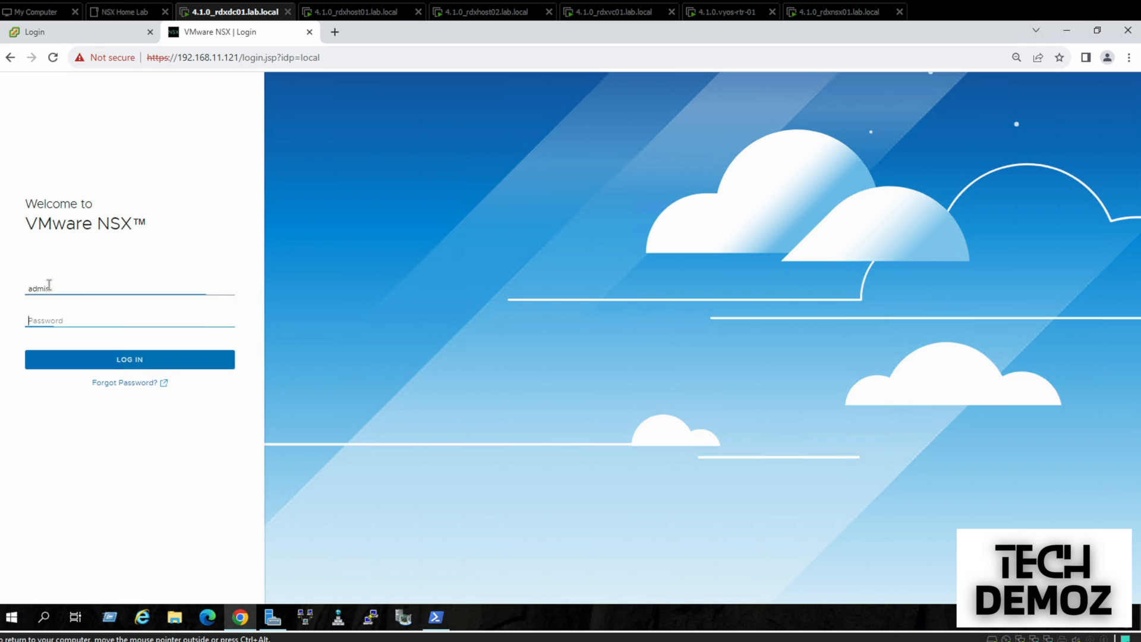
text(VM)
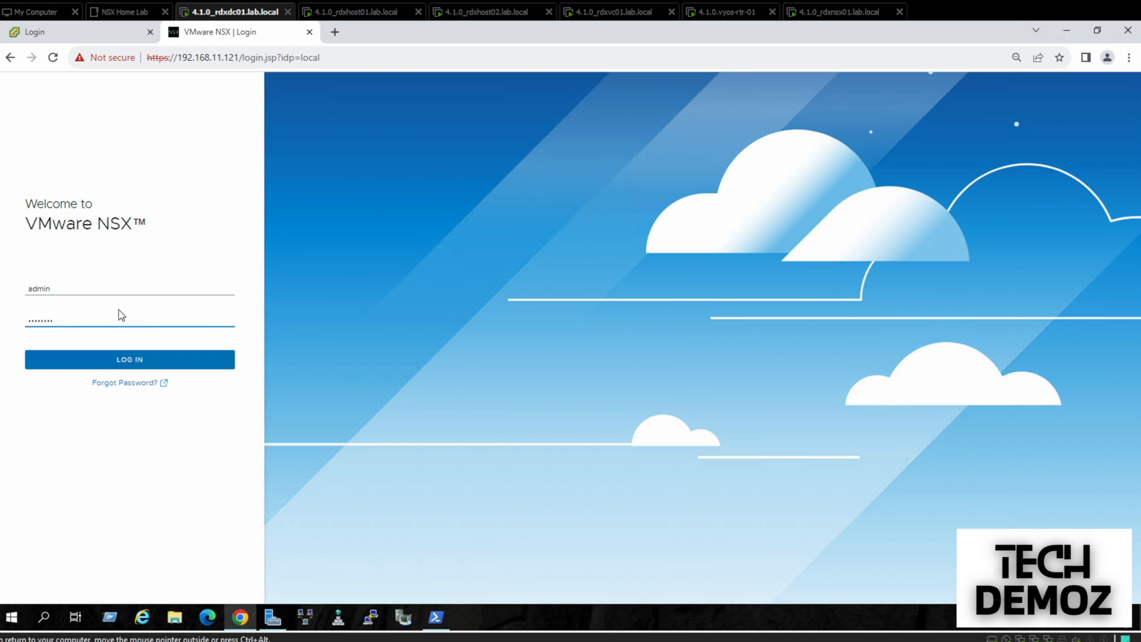
key(Return)
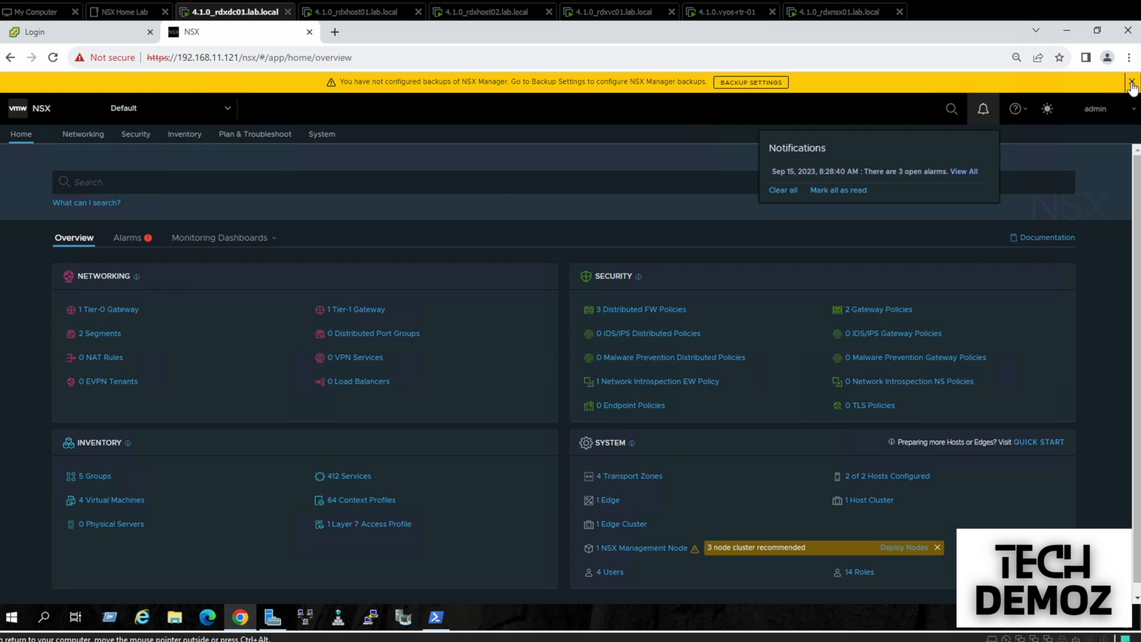
Dismiss the backup banner and enter the vSphere administrator username on the Login tab
click(1131, 82)
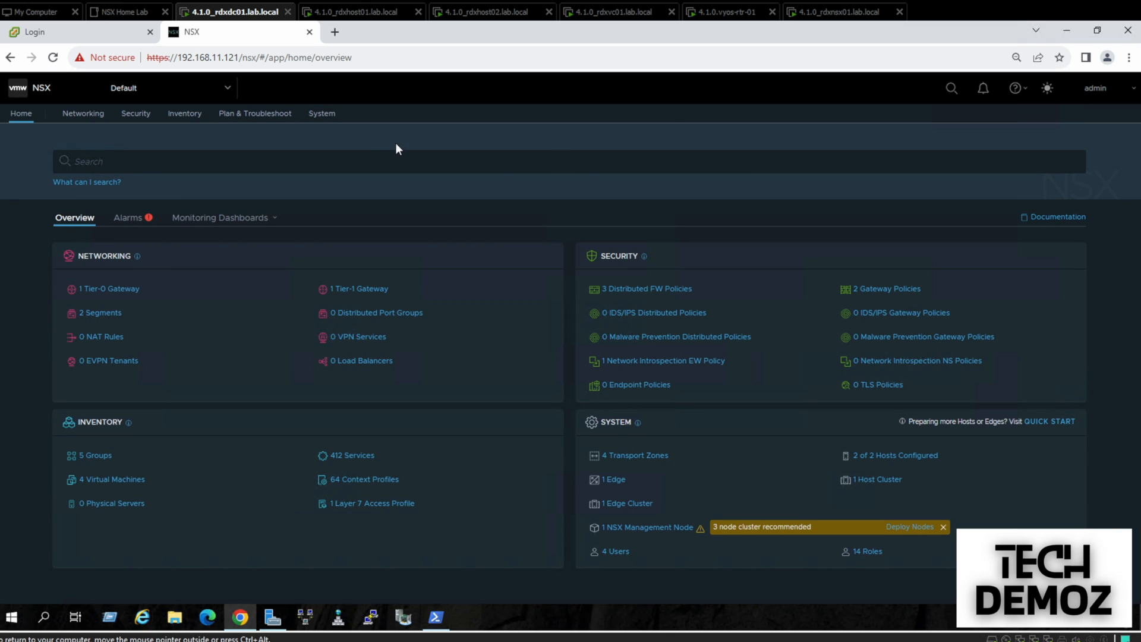
click(86, 32)
click(63, 310)
text(administrator)
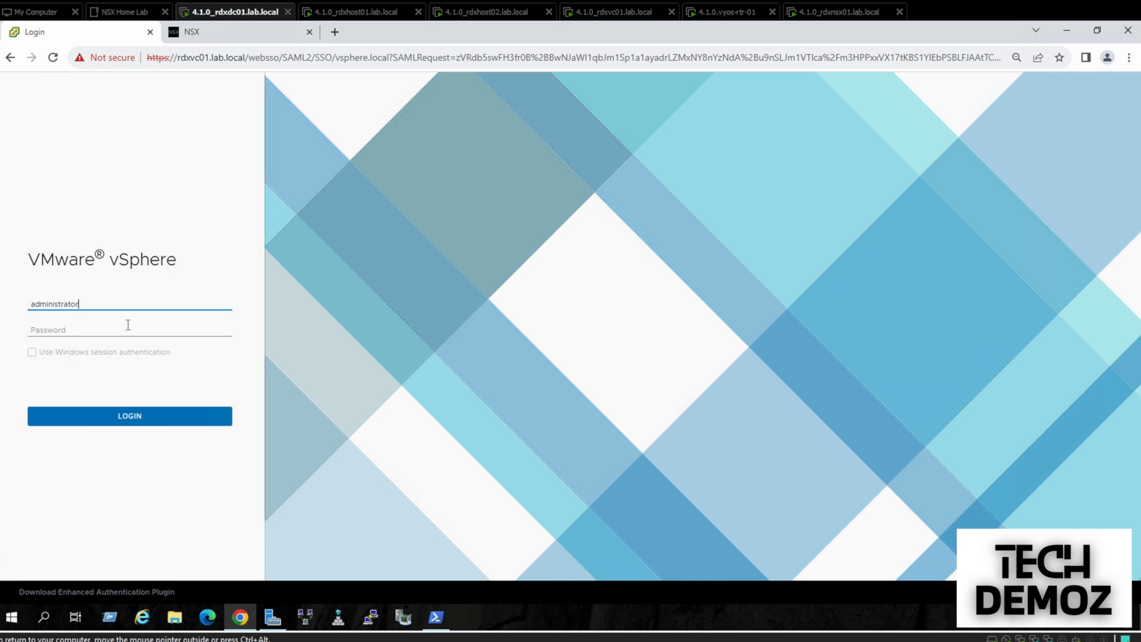
text(@vsphere.loc)
Finish the username and sign in to vSphere Client with the account password
key(Caps_Lock)
key(Caps_Lock)
text(al)
click(132, 324)
text(••••••••)
key(Return)
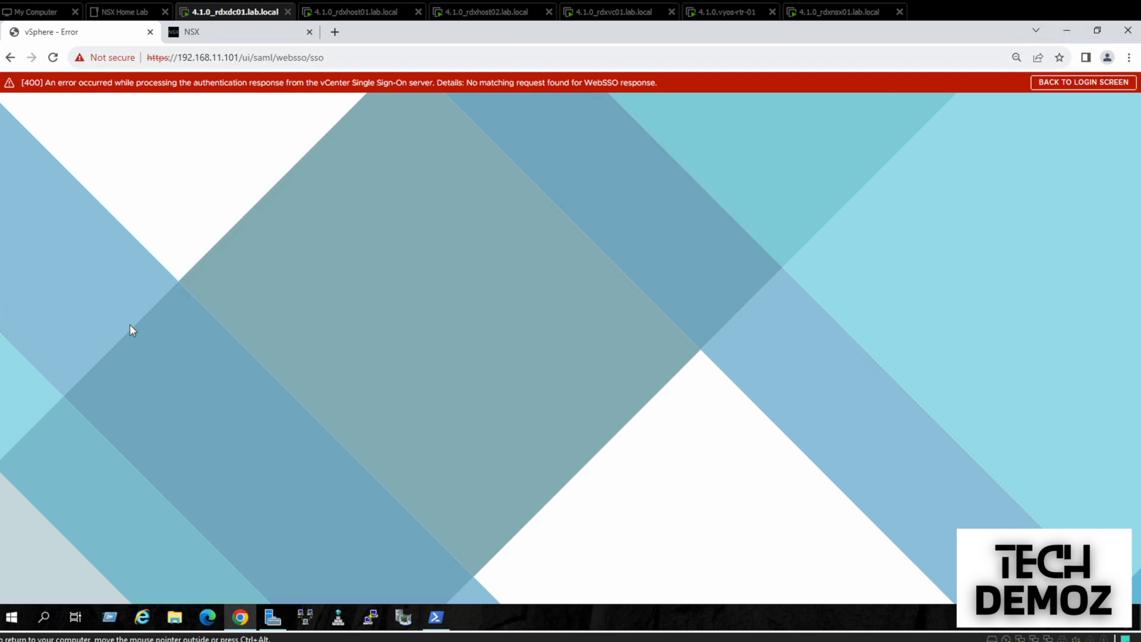
Remove saml/websso/sso from the URL to reach the RDX-DSwitch summary, then return to NSX
drag(254, 58, 325, 58)
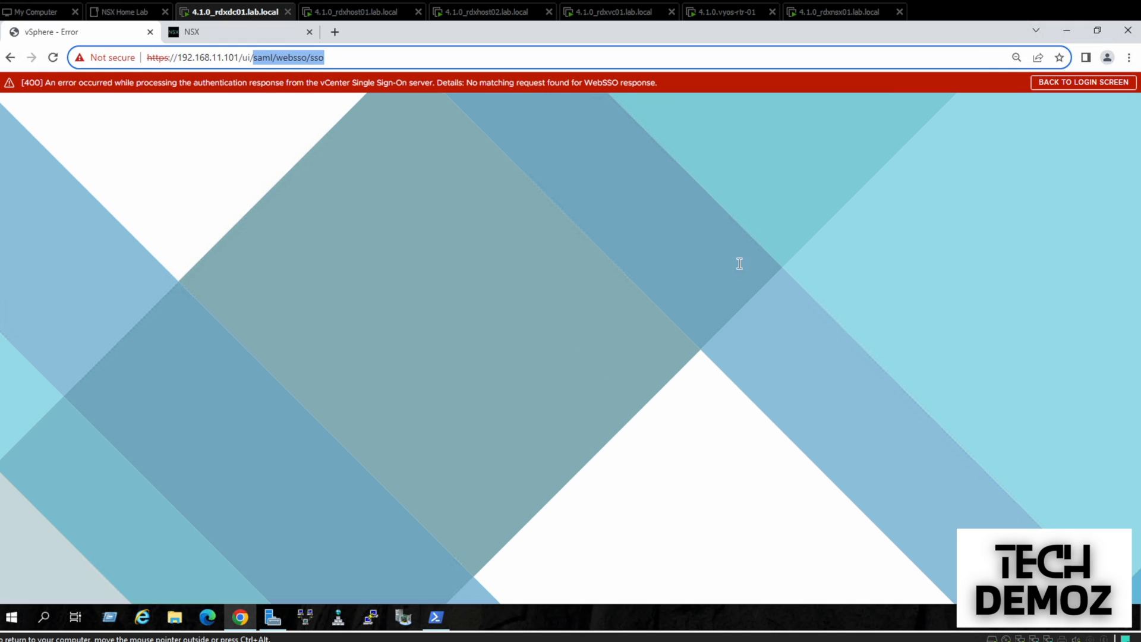
key(BackSpace)
key(Return)
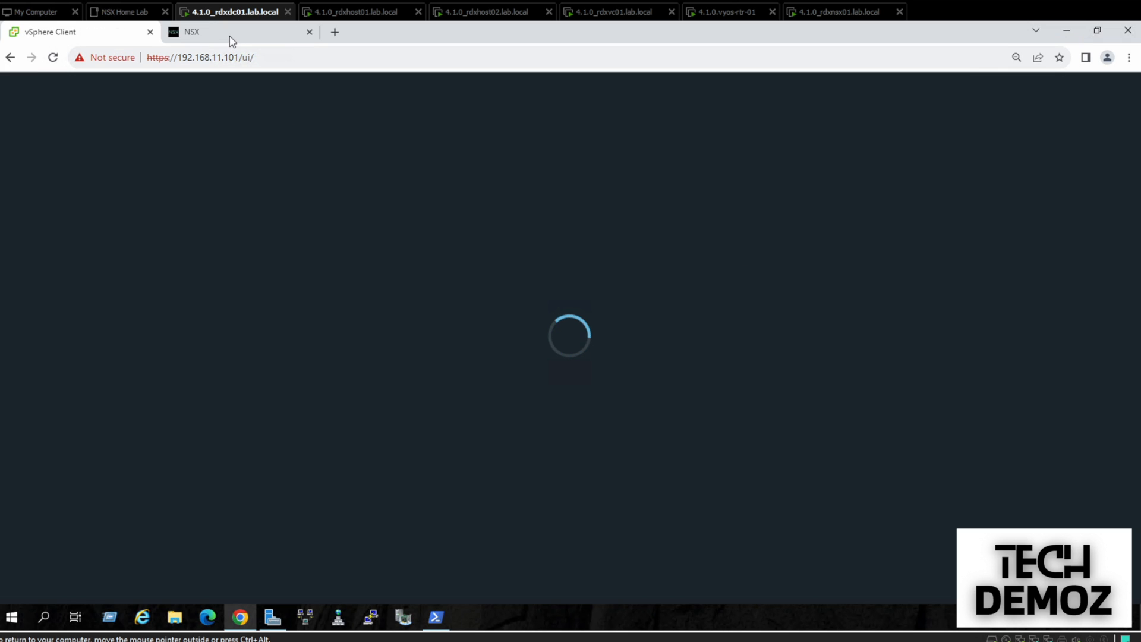
mouse_move(231, 40)
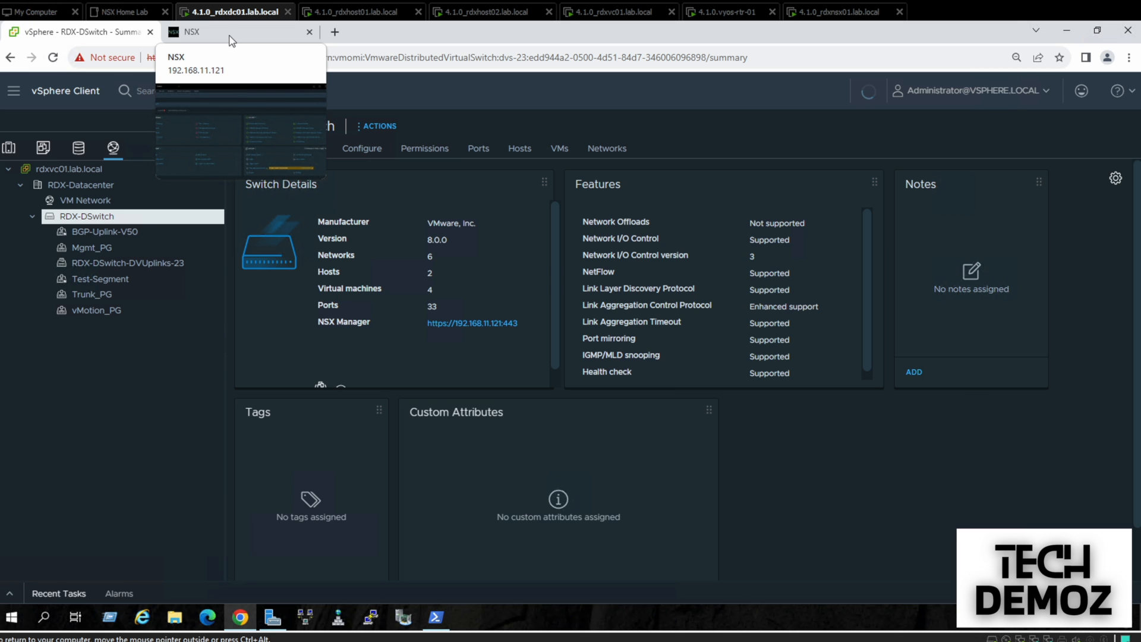
click(231, 39)
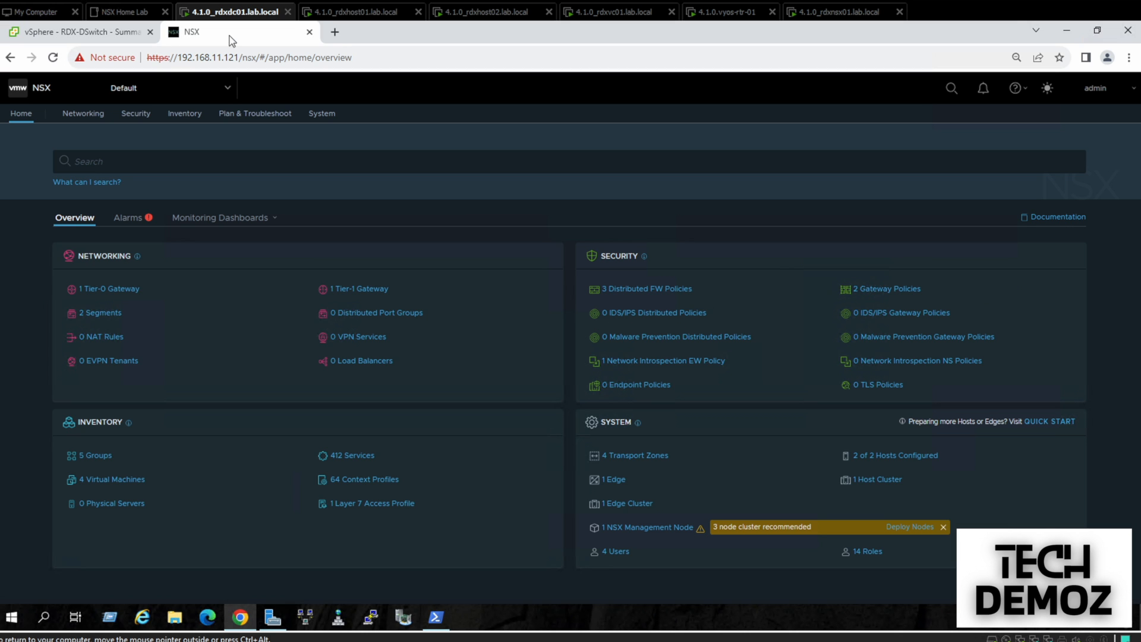
Show the Networking topology map with T0-GW-01, T1-GW-01, Test-Segment and BGP-Uplink-V50
click(102, 31)
click(195, 37)
click(92, 114)
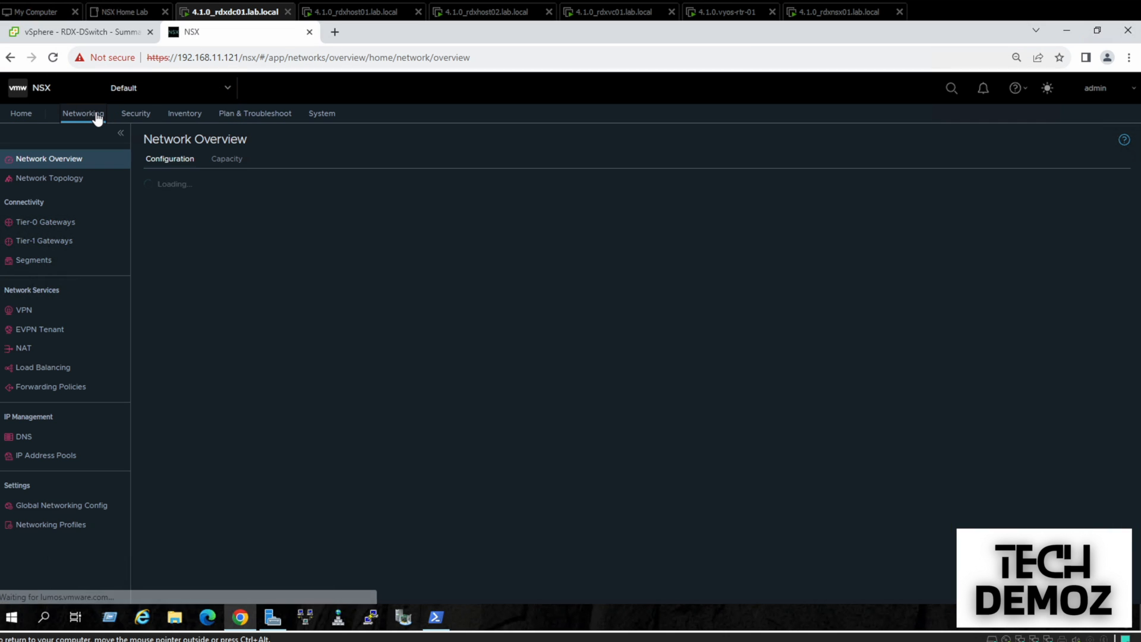
click(60, 179)
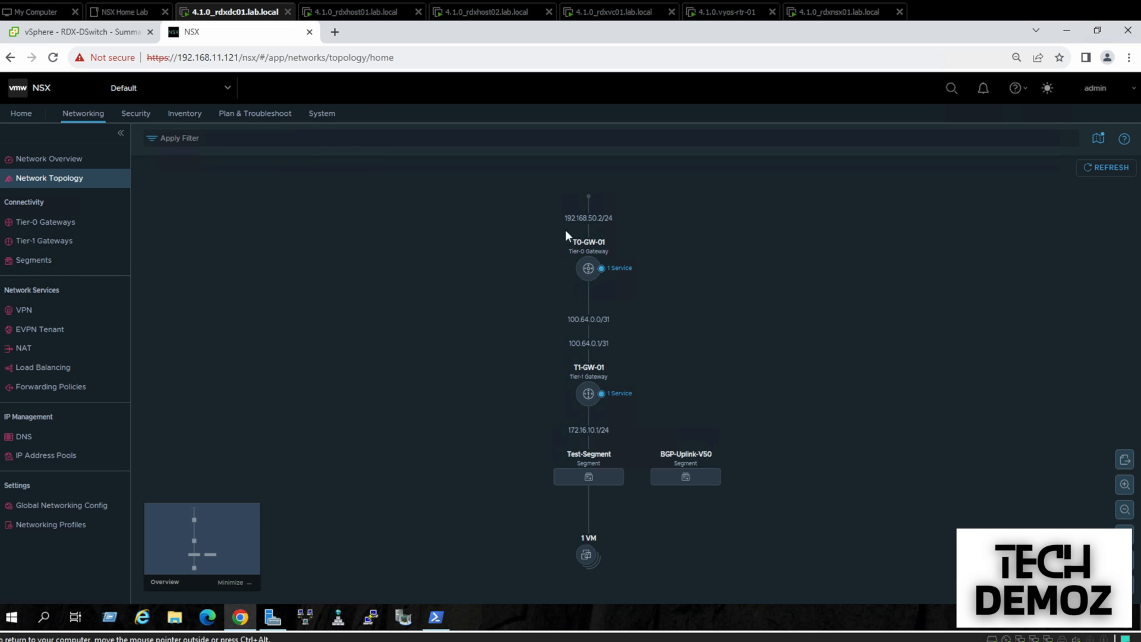
Rerun Get-BgpPeer in PowerShell confirming peer SitaA is Connected, then open NSX Tier-0 Gateways
click(436, 617)
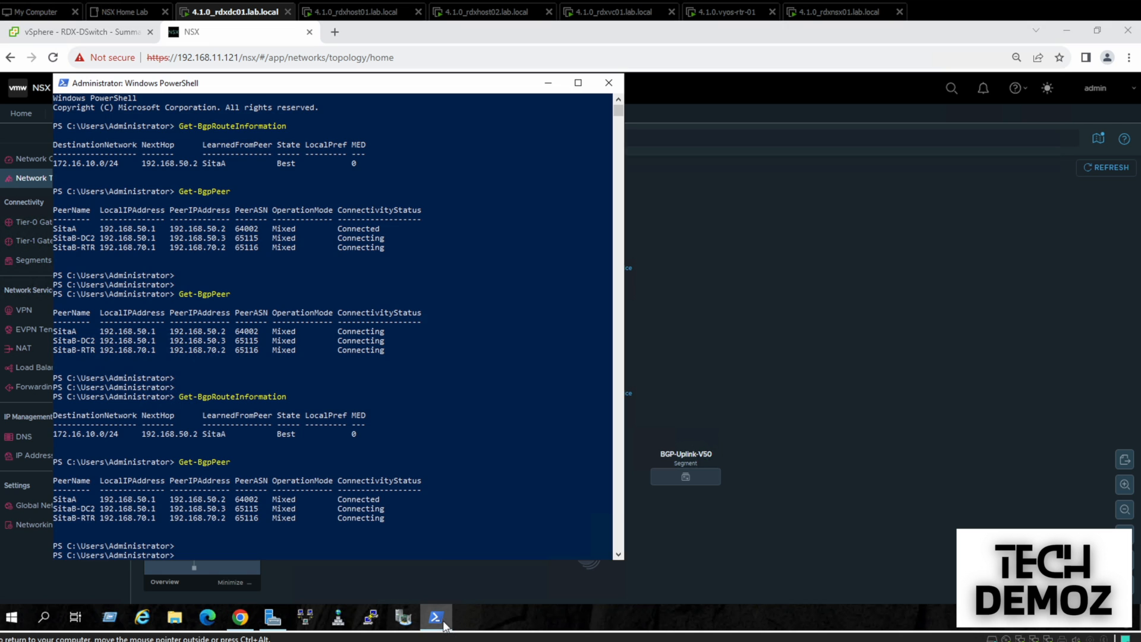
key(Return)
key(Up)
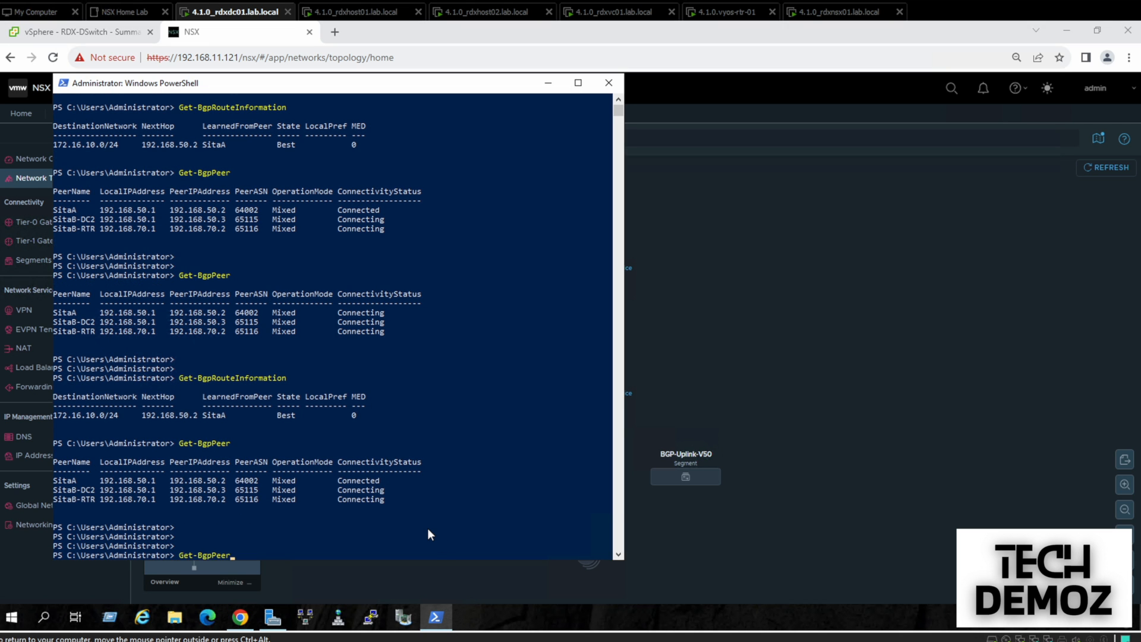
key(Return)
key(Return)
key(Return)
key(Return)
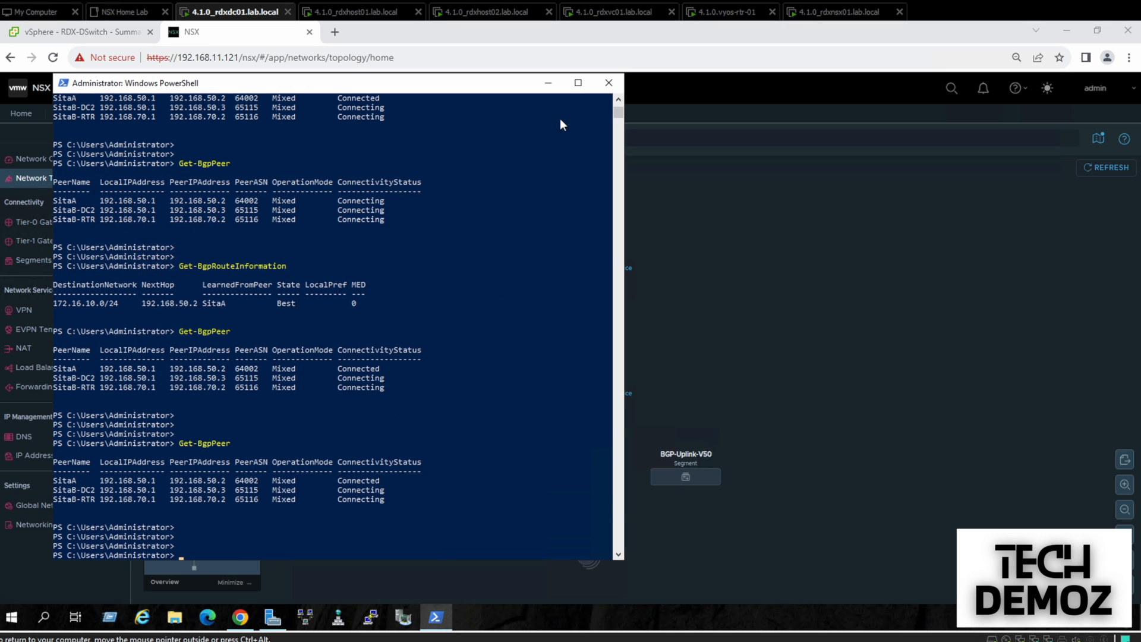
click(548, 83)
click(54, 229)
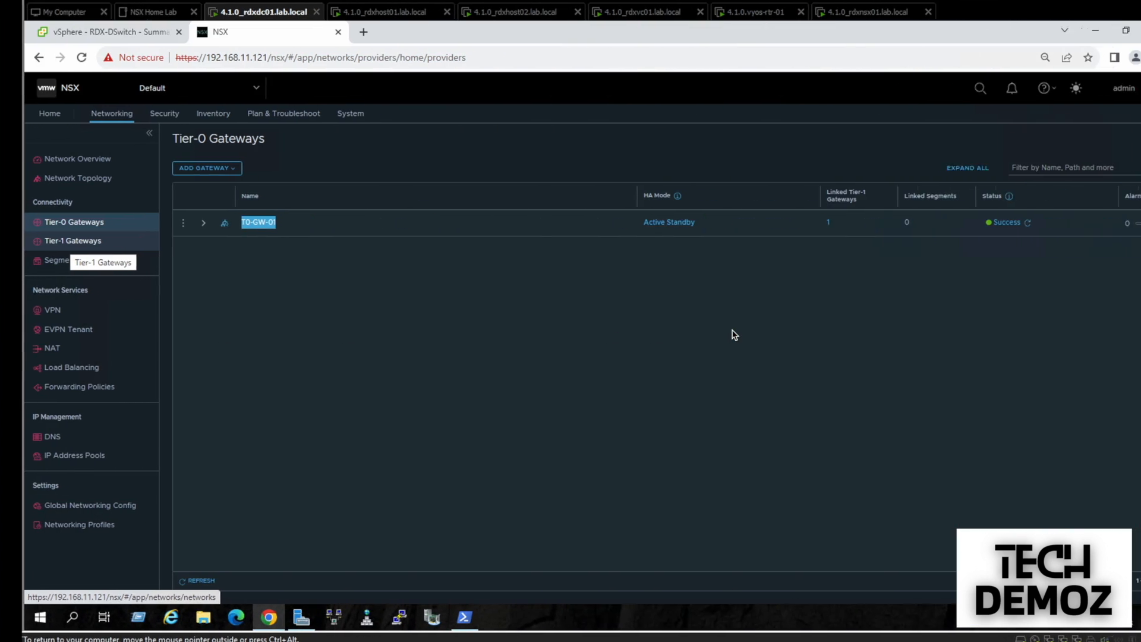
Present the 'Configuration steps for VRF-lite' slide, then return to NSX's T0-GW-01 Tier-0 list
click(337, 360)
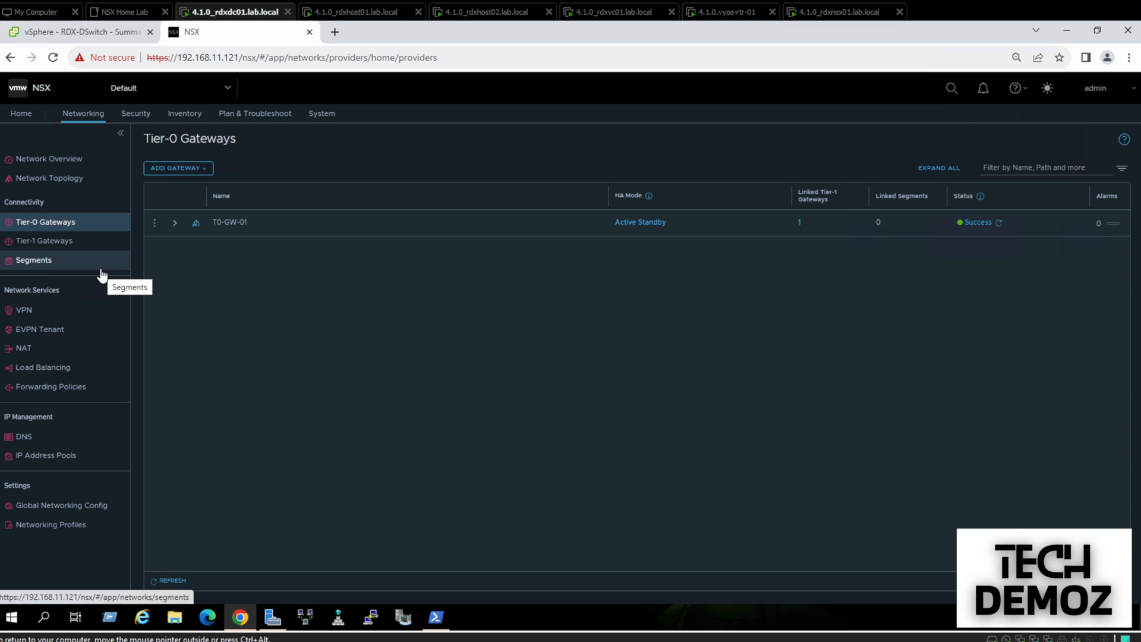
Start a new segment named Uplink-Trunk on the VLAN_TZ | VLAN transport zone
click(34, 265)
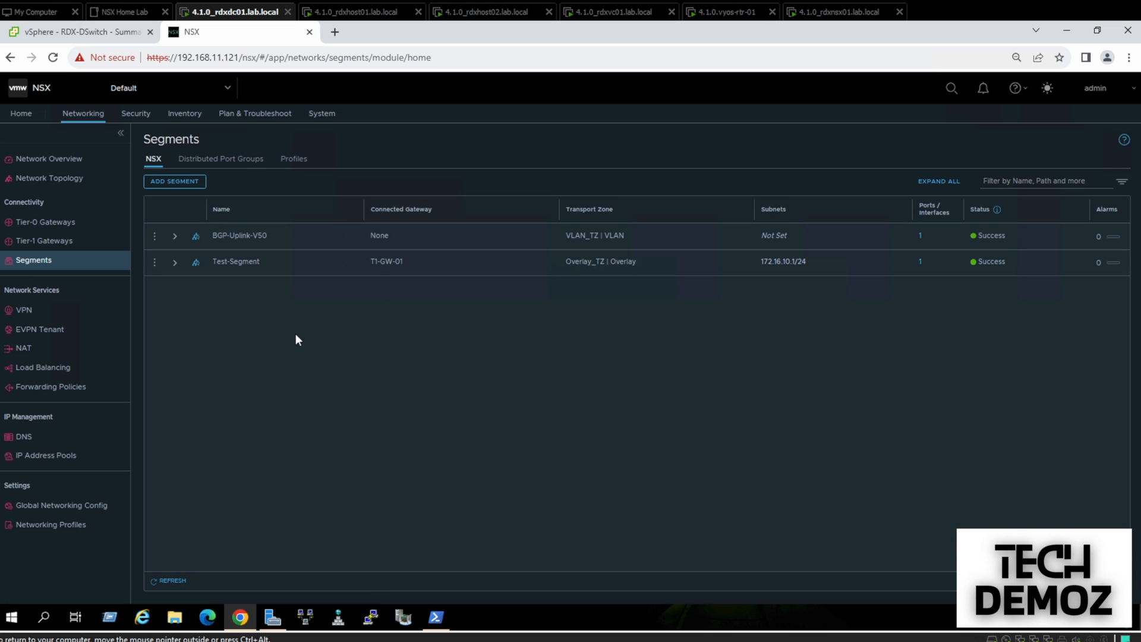
click(165, 184)
text(Uplink-Trunk)
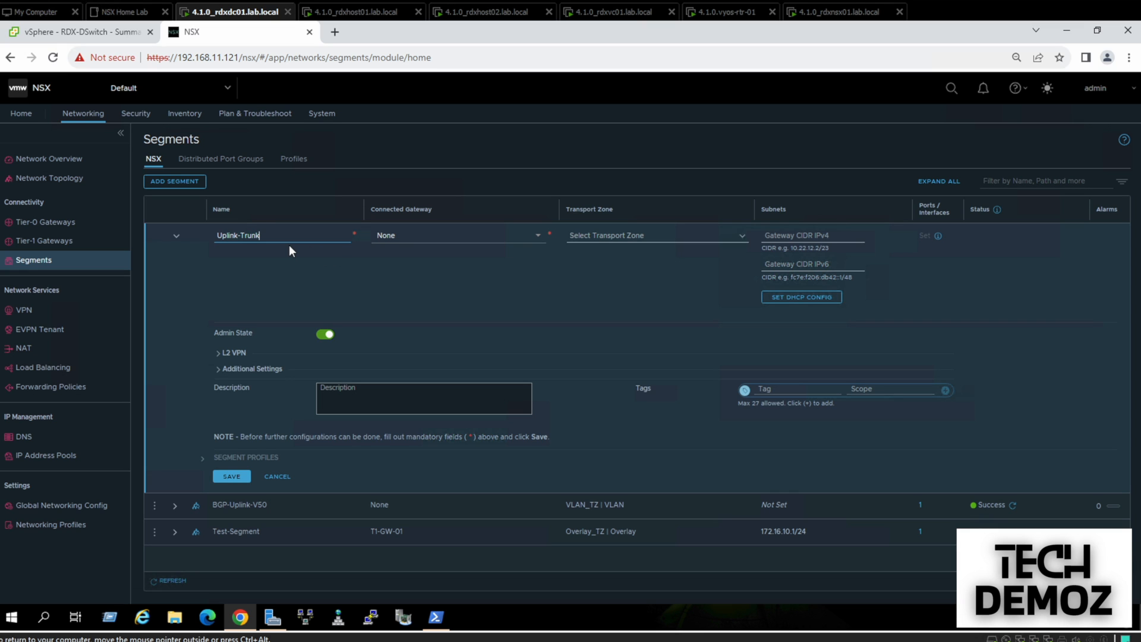
click(594, 234)
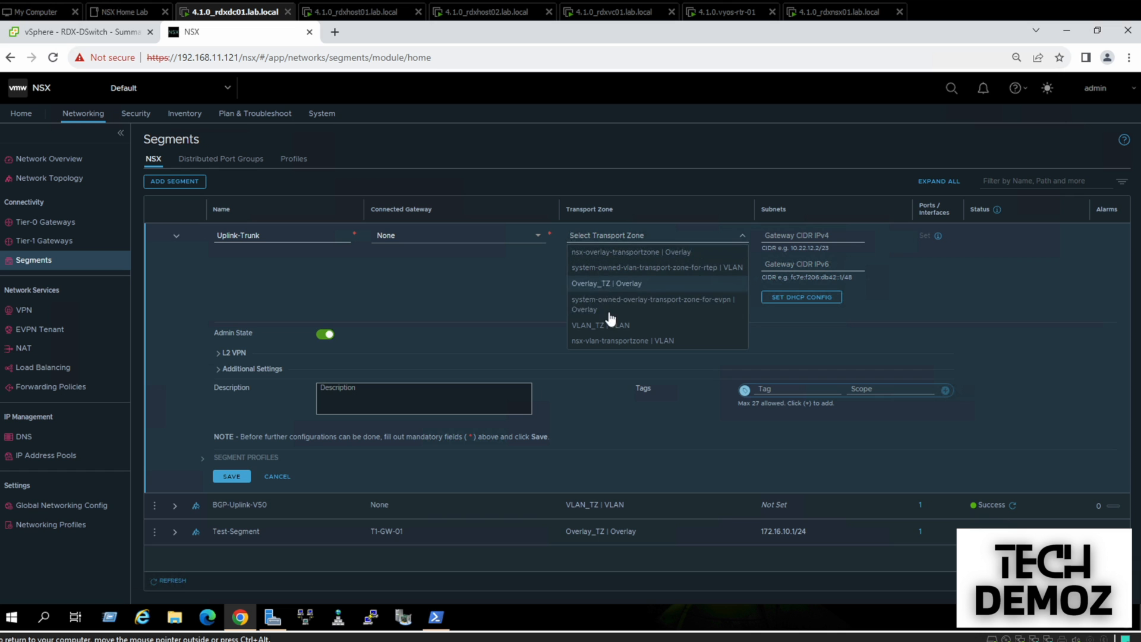
click(610, 332)
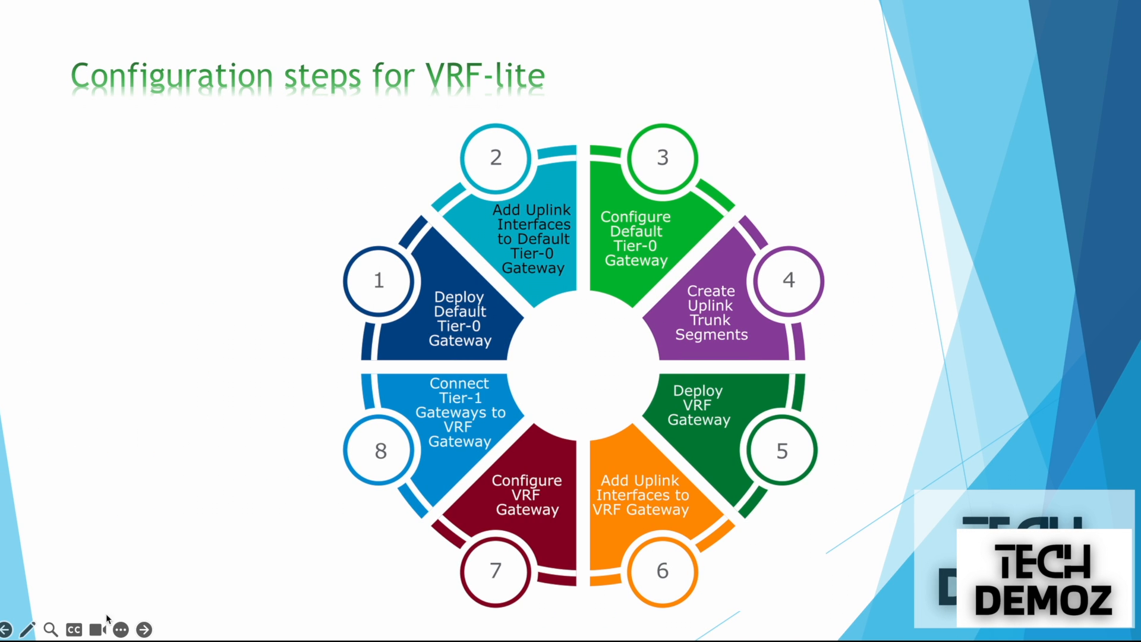
Page through the VRF-Lite Lab and Inter-VRF Route Leaking slides, ending on the lab diagram
click(5, 630)
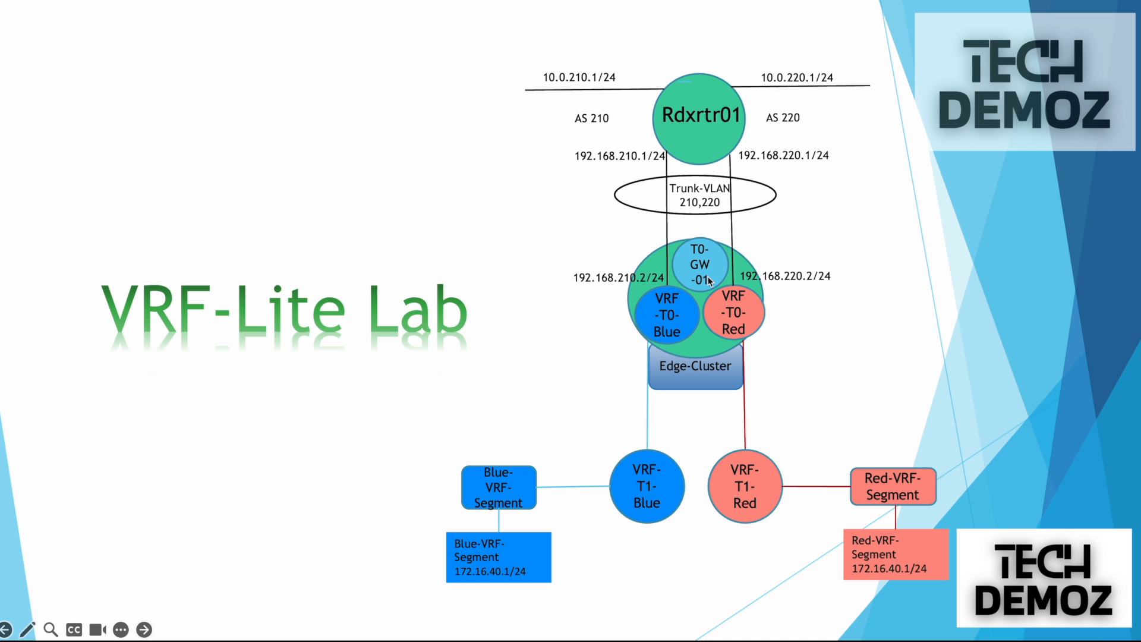
click(708, 203)
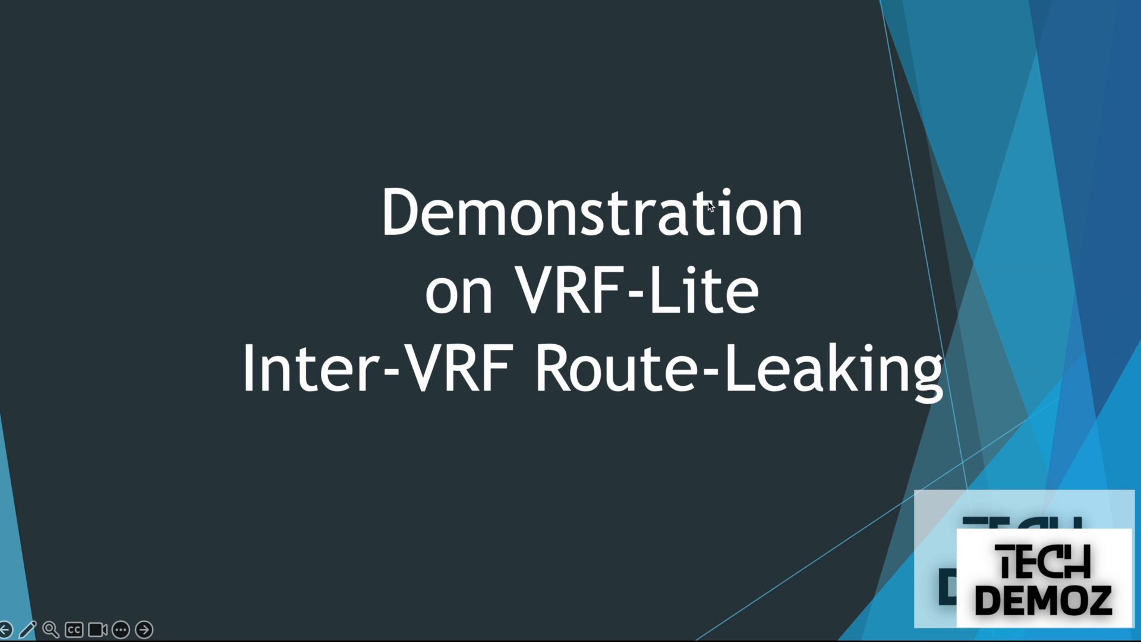
click(145, 630)
click(144, 631)
click(6, 629)
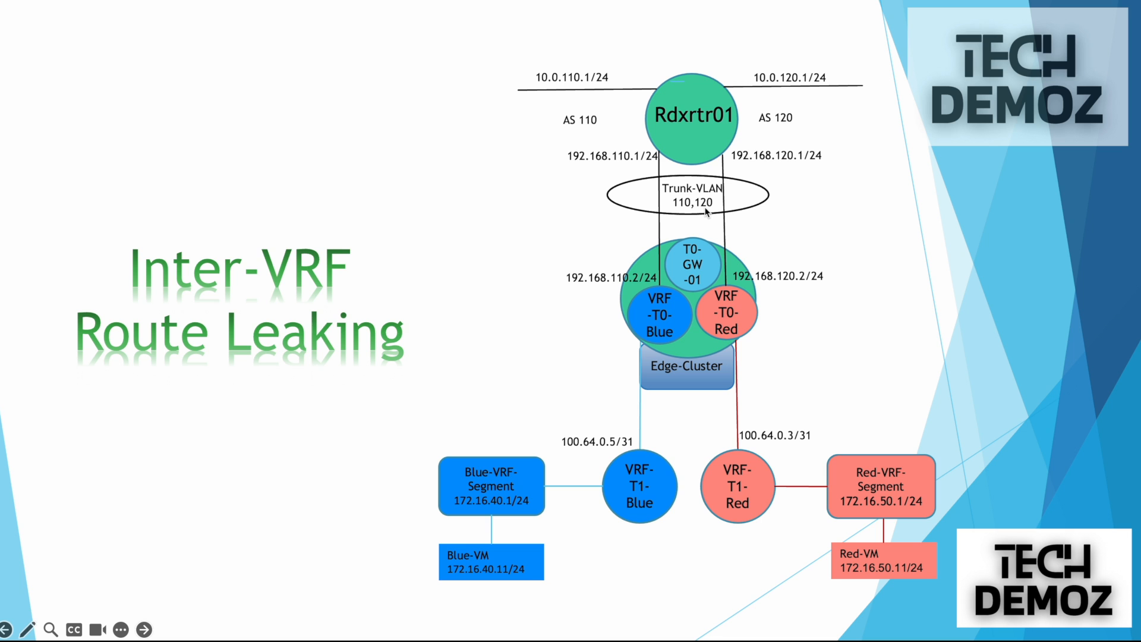
click(6, 629)
click(6, 630)
click(6, 629)
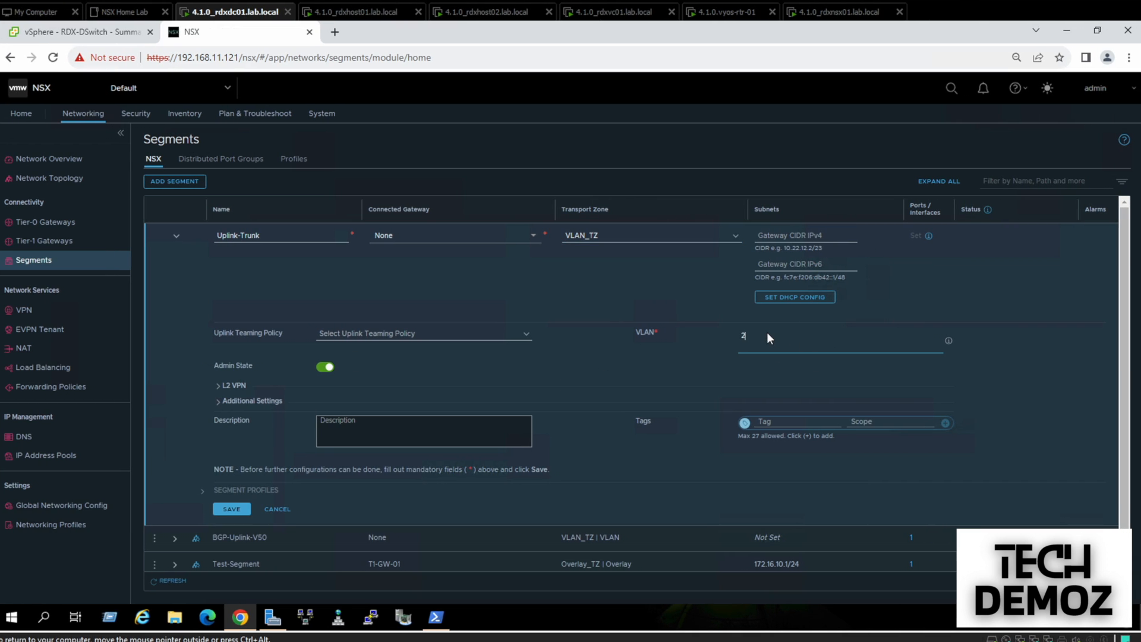
Add trunk VLANs 210 and 220, save Uplink-Trunk without further configuration, and open Tier-0 Gateways
key(Return)
text(220)
key(Return)
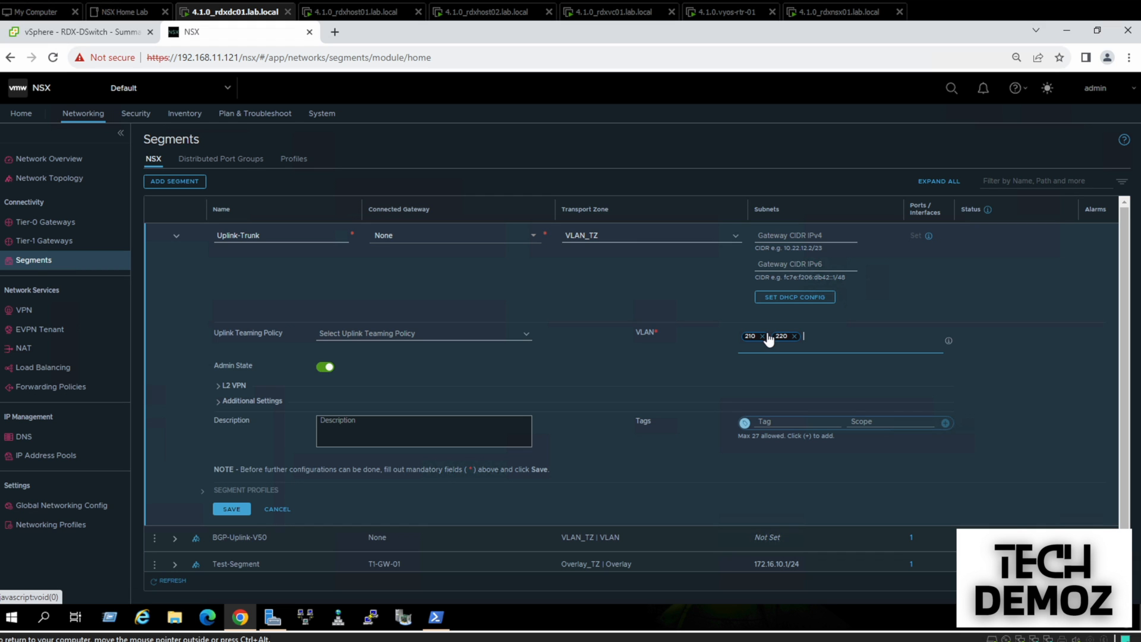
click(230, 513)
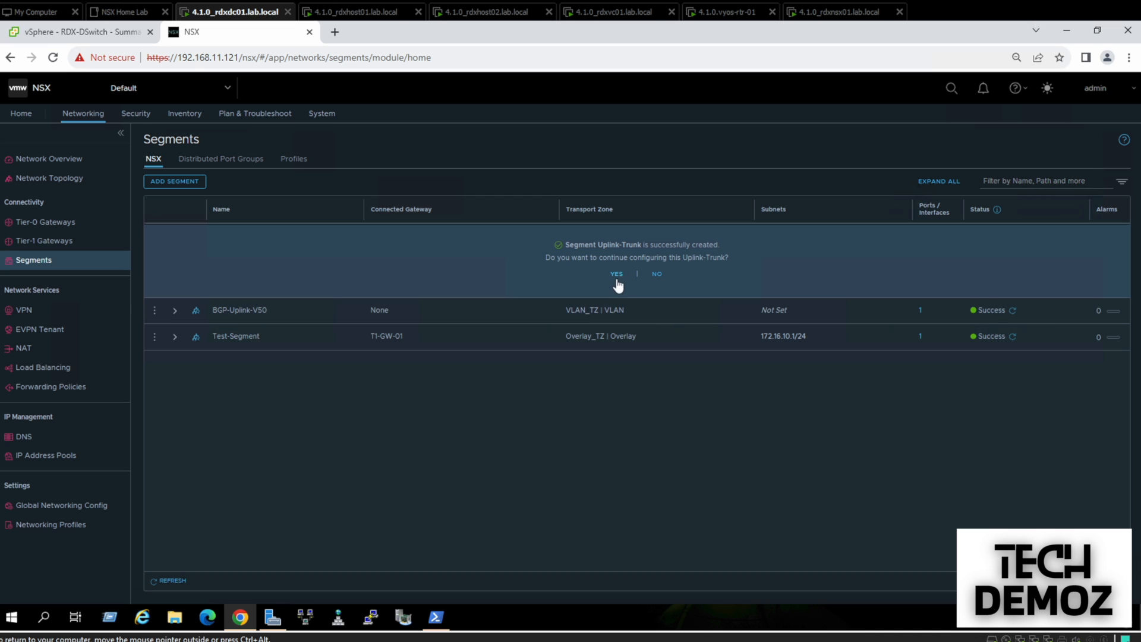
click(656, 276)
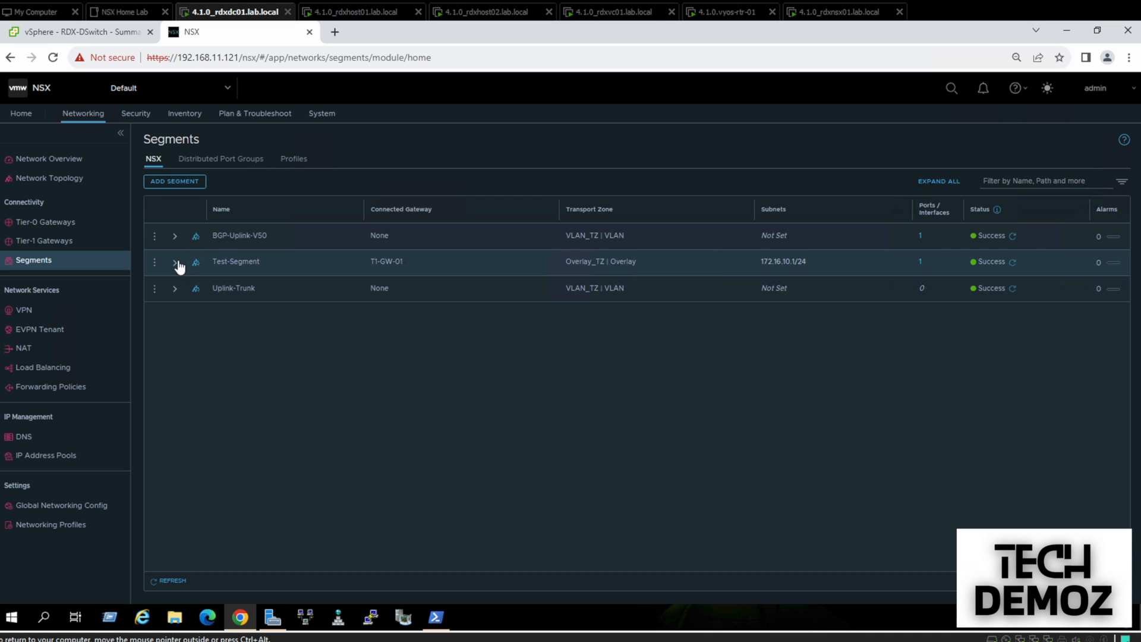
click(45, 224)
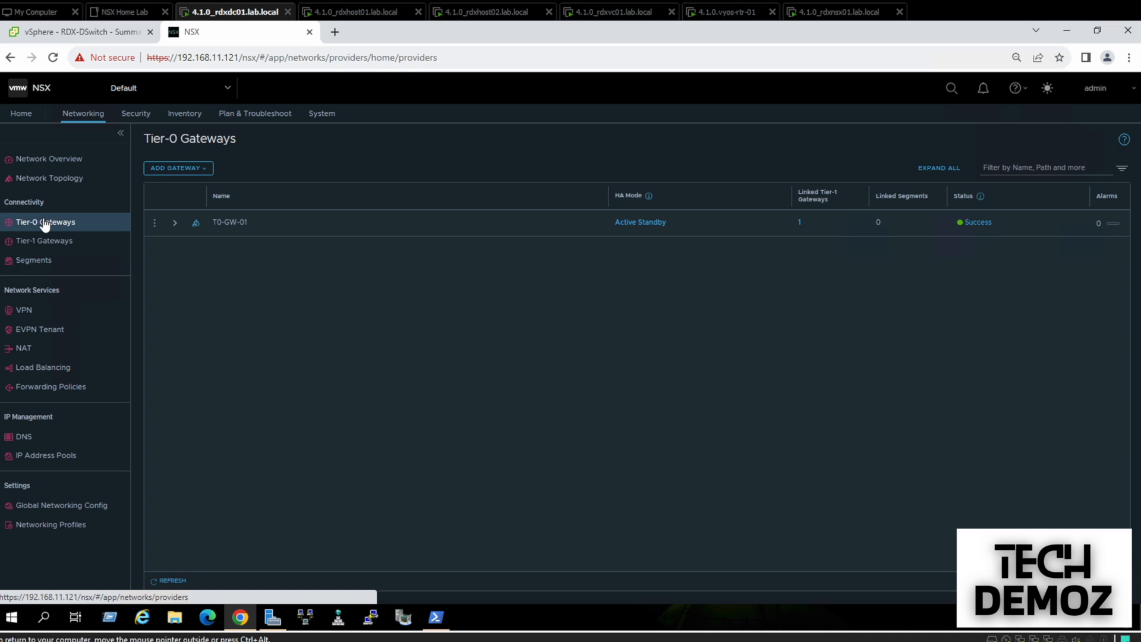
Add VRF gateway T0-VRF-Red connected to Tier-0 gateway T0-GW-01 and save it
click(198, 169)
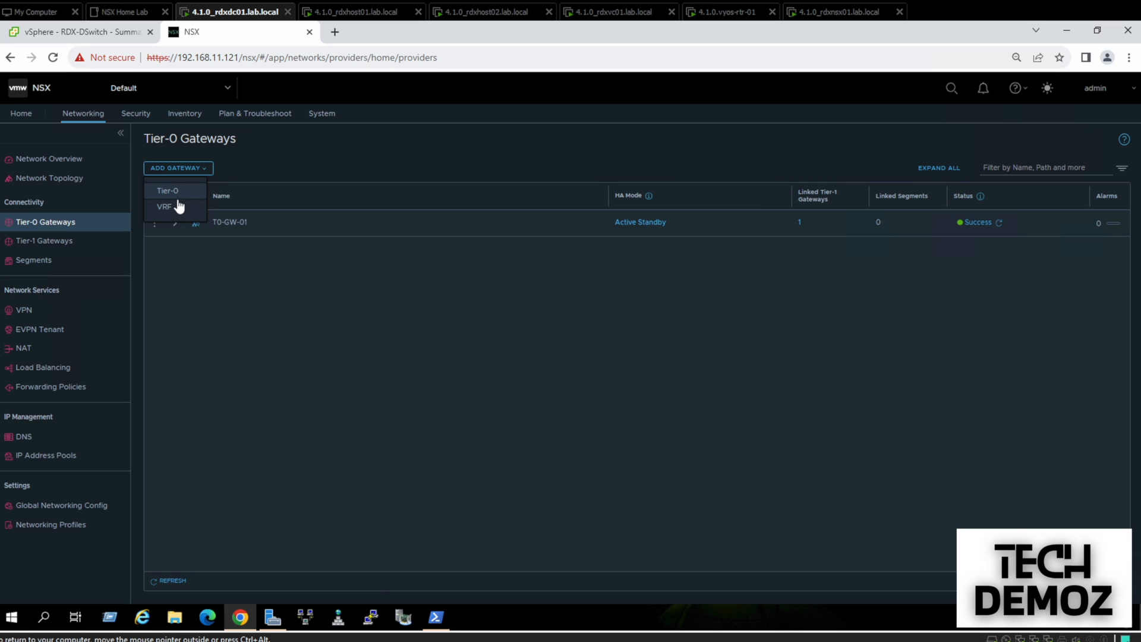
click(175, 207)
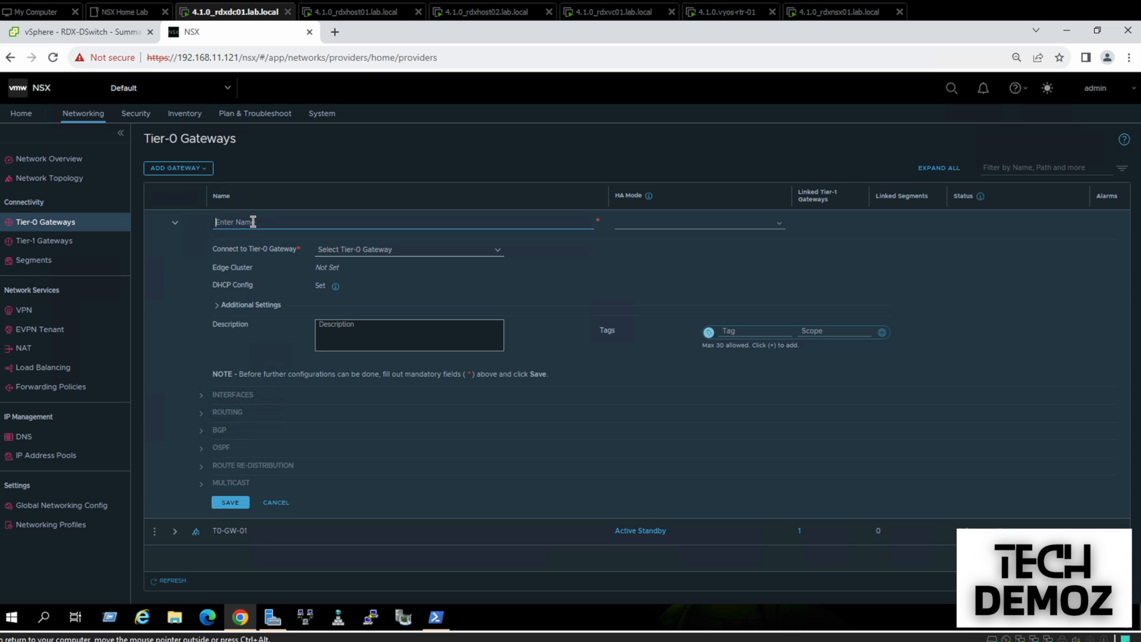
click(252, 222)
text(VRF-Red-)
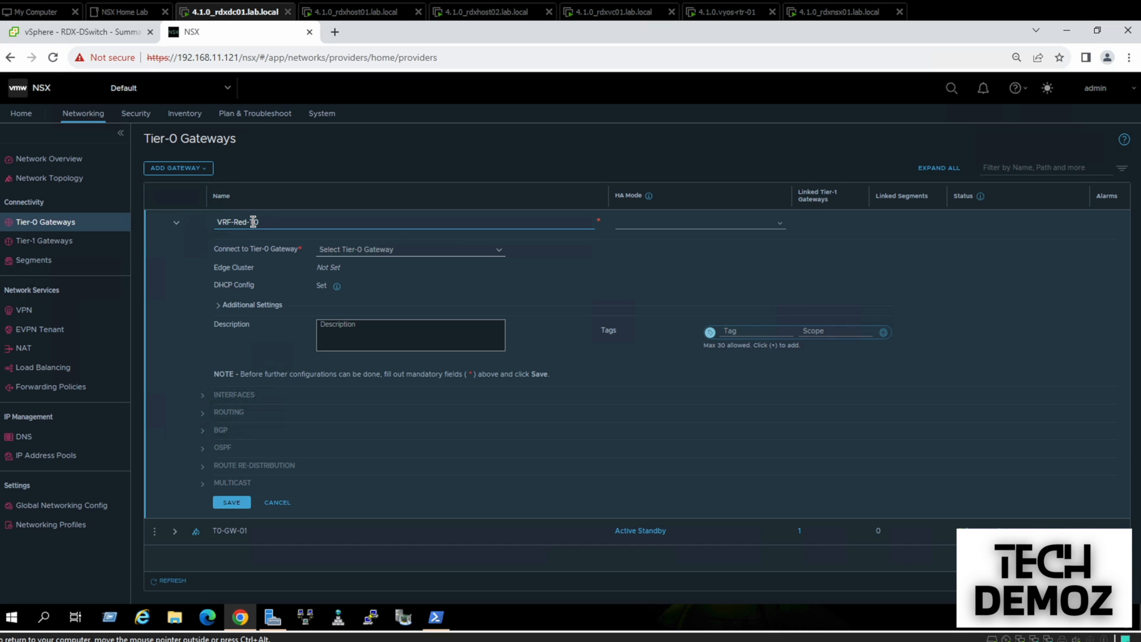
key(BackSpace)
text(T0-)
click(291, 220)
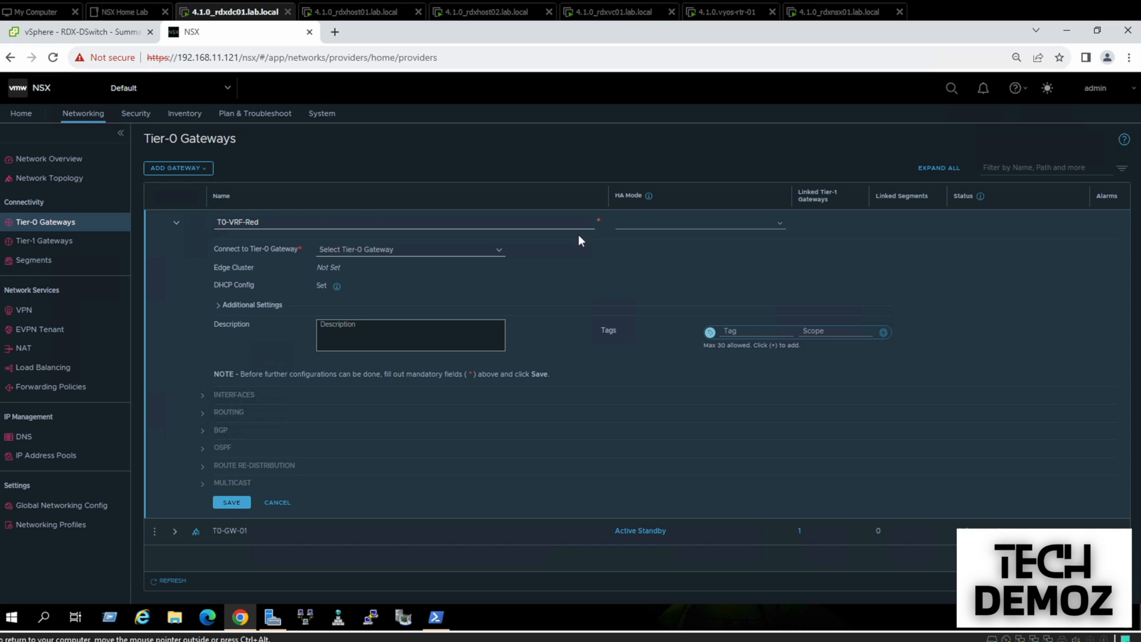
click(454, 250)
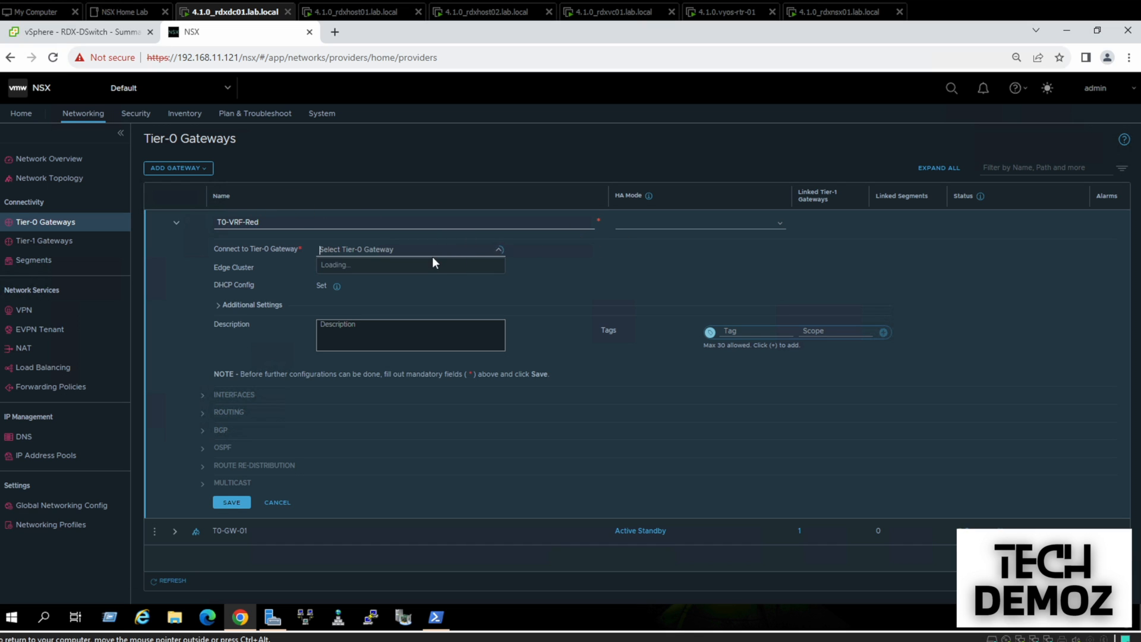
click(419, 268)
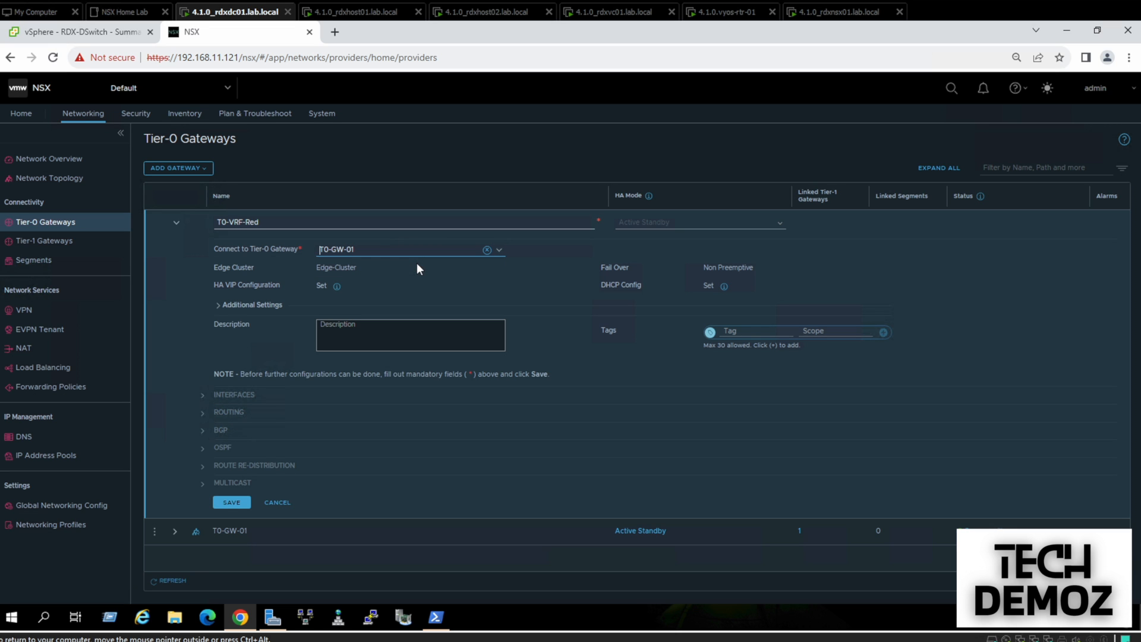
click(223, 505)
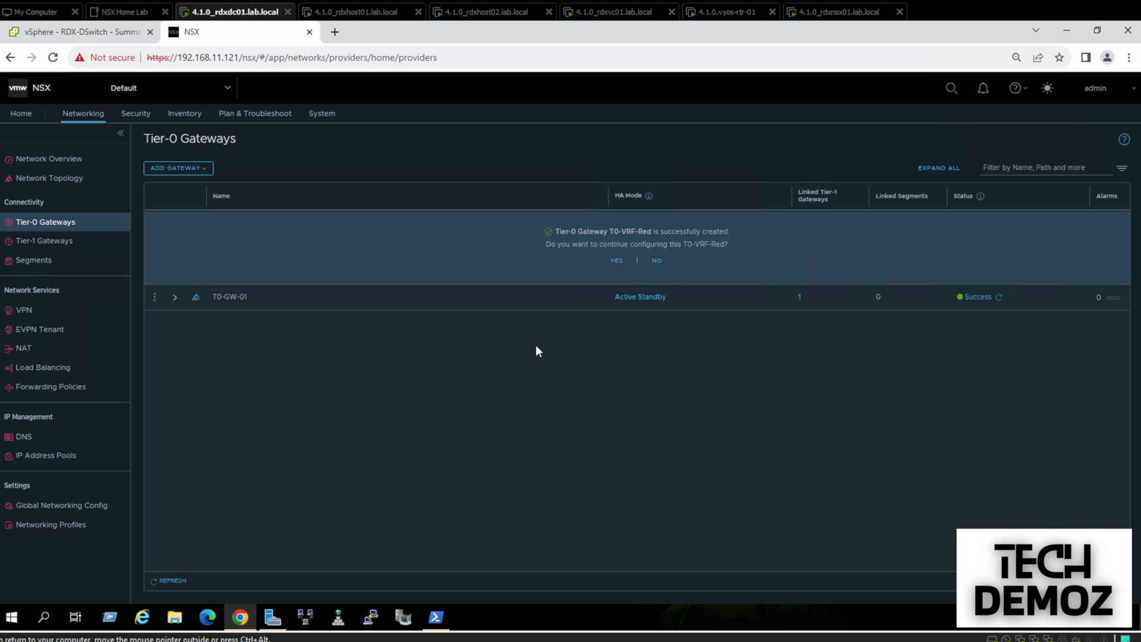
Add a T0-VRF-Red interface named Red-Uplink-1 with IP 192.168.220.2/24
click(616, 261)
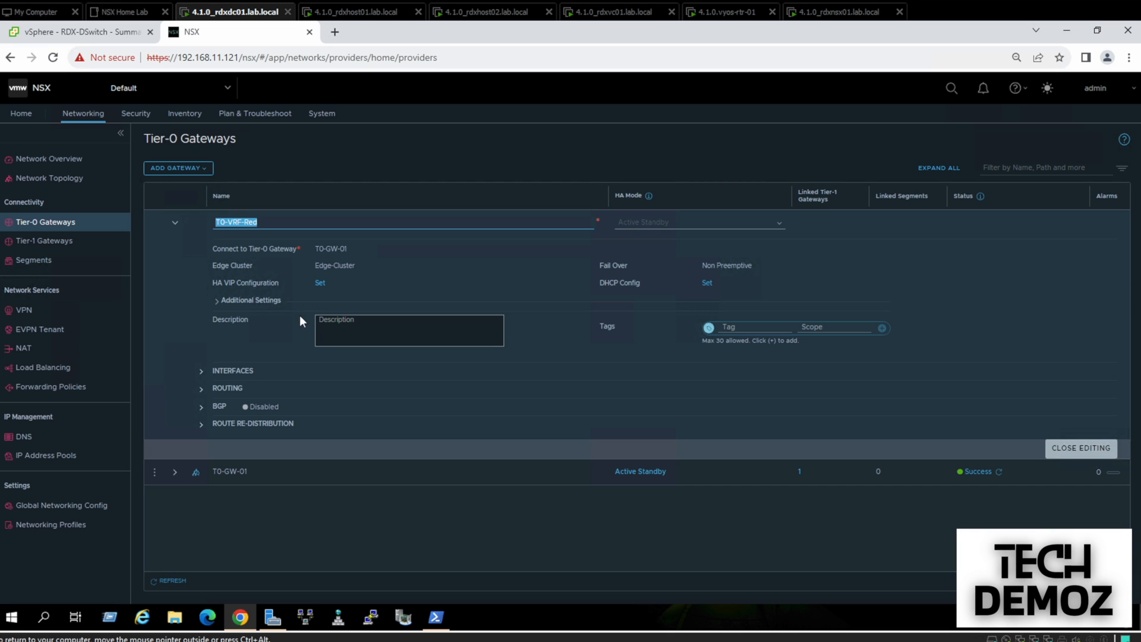
click(201, 370)
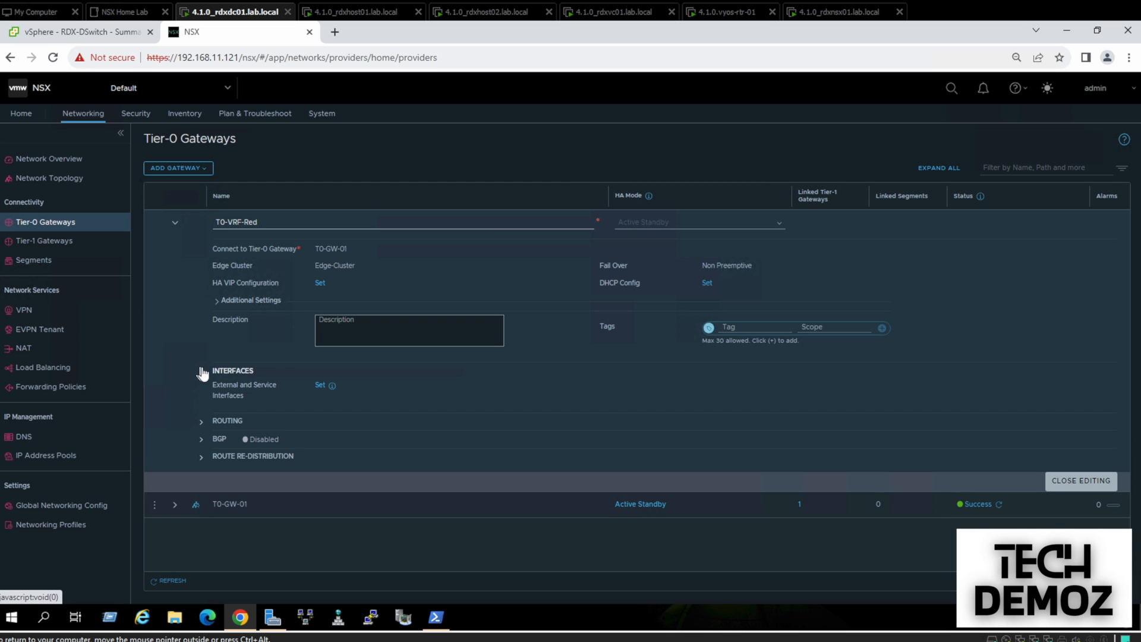
click(319, 385)
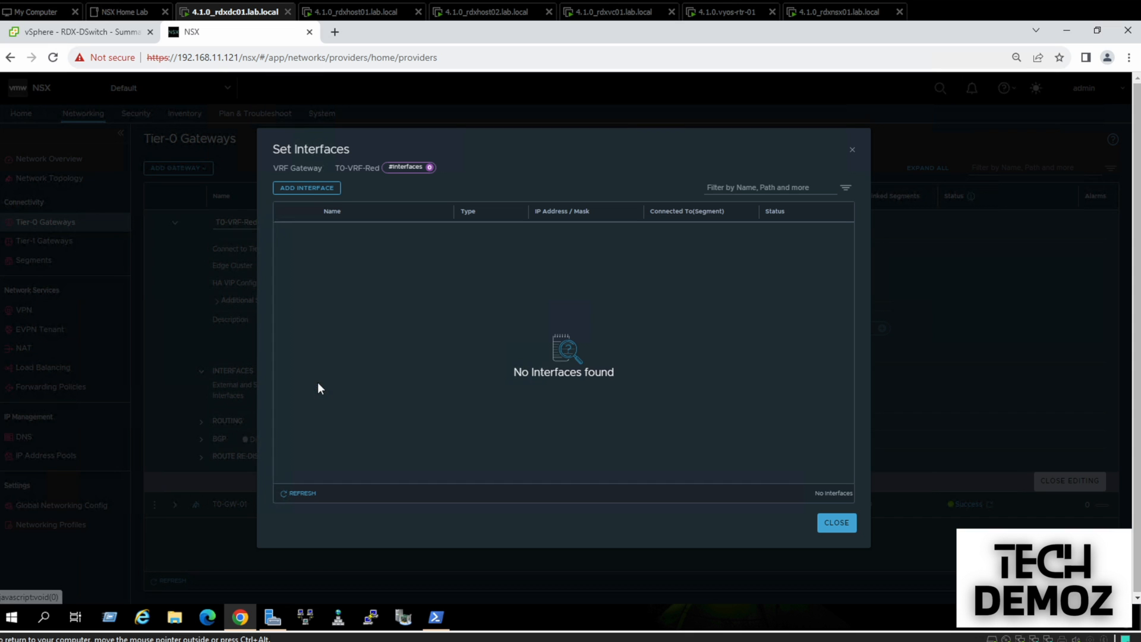
click(304, 190)
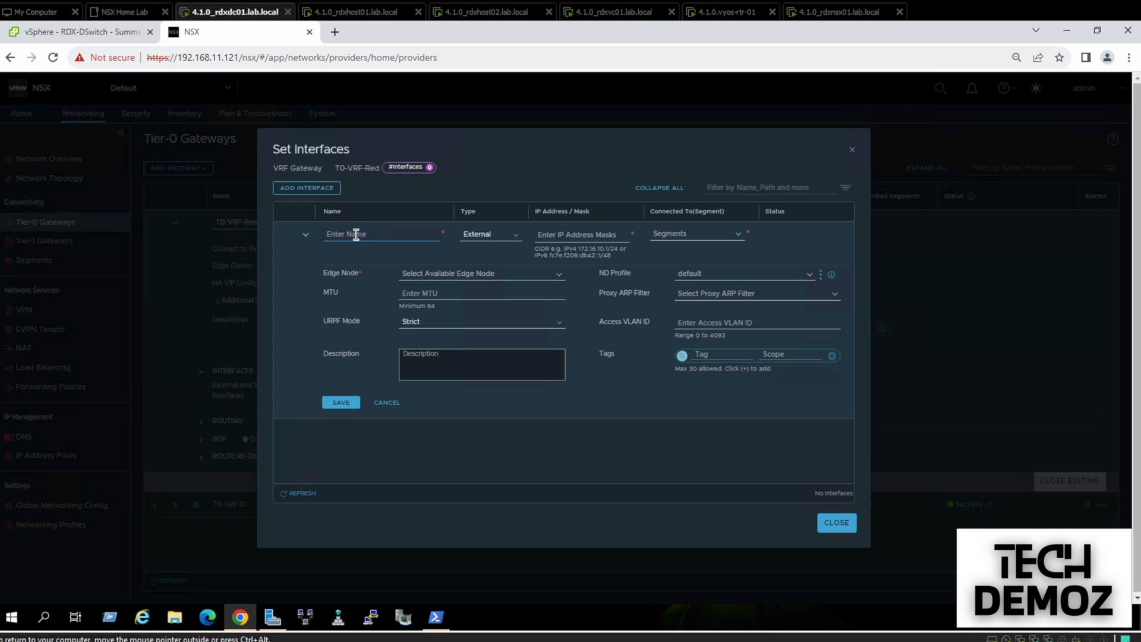
text(Red-Uplink-)
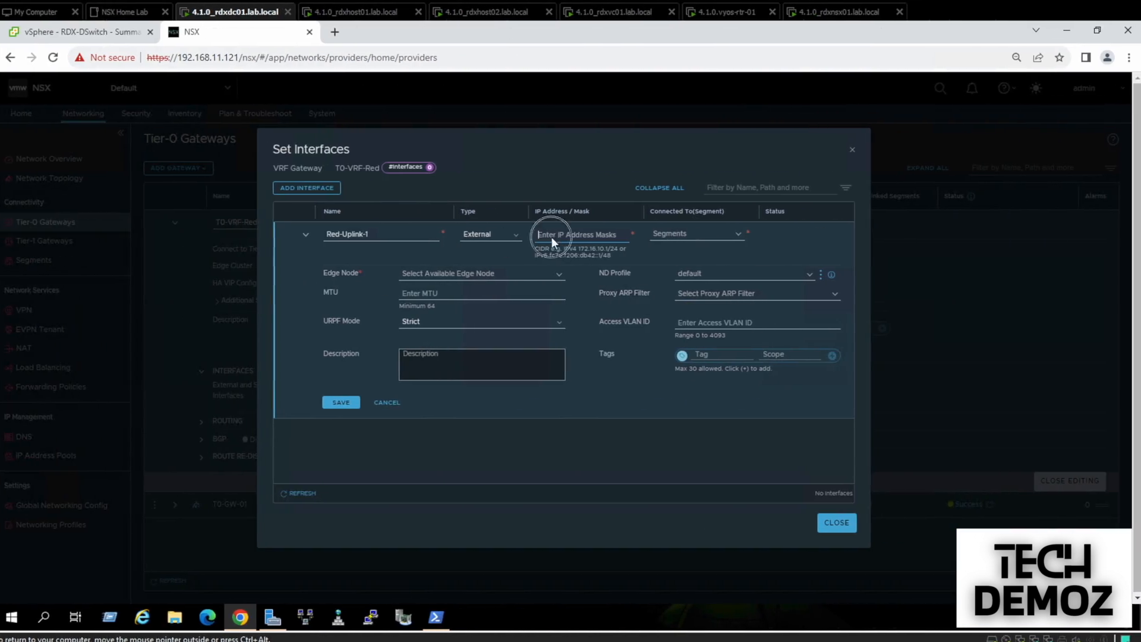
text(192)
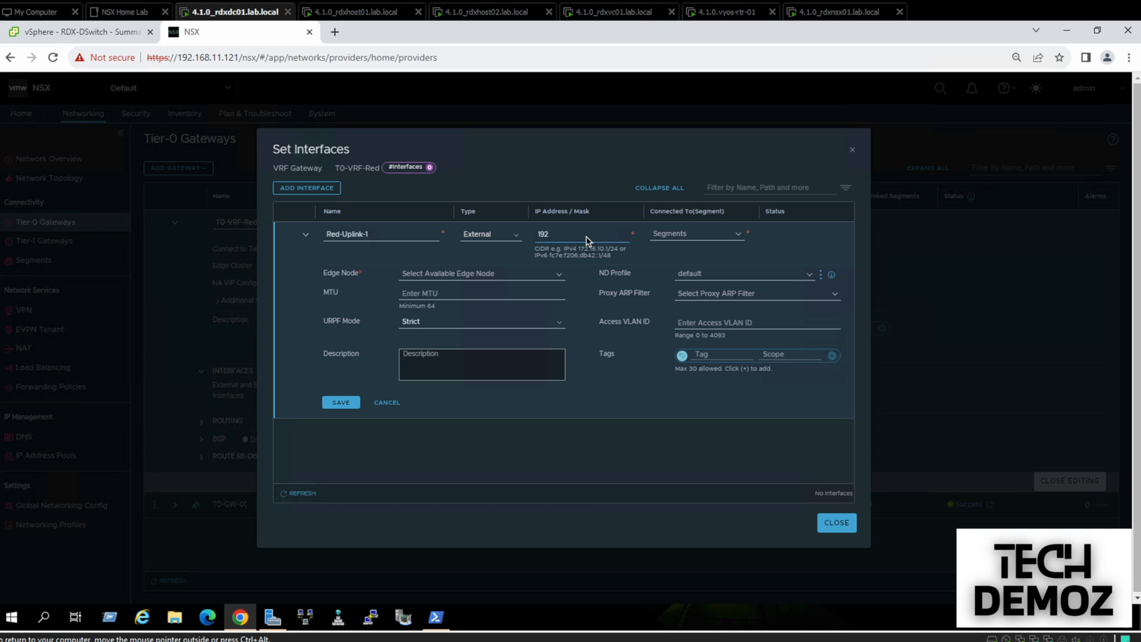
text(7)
key(BackSpace)
text(68.220.2)
key(Return)
click(562, 236)
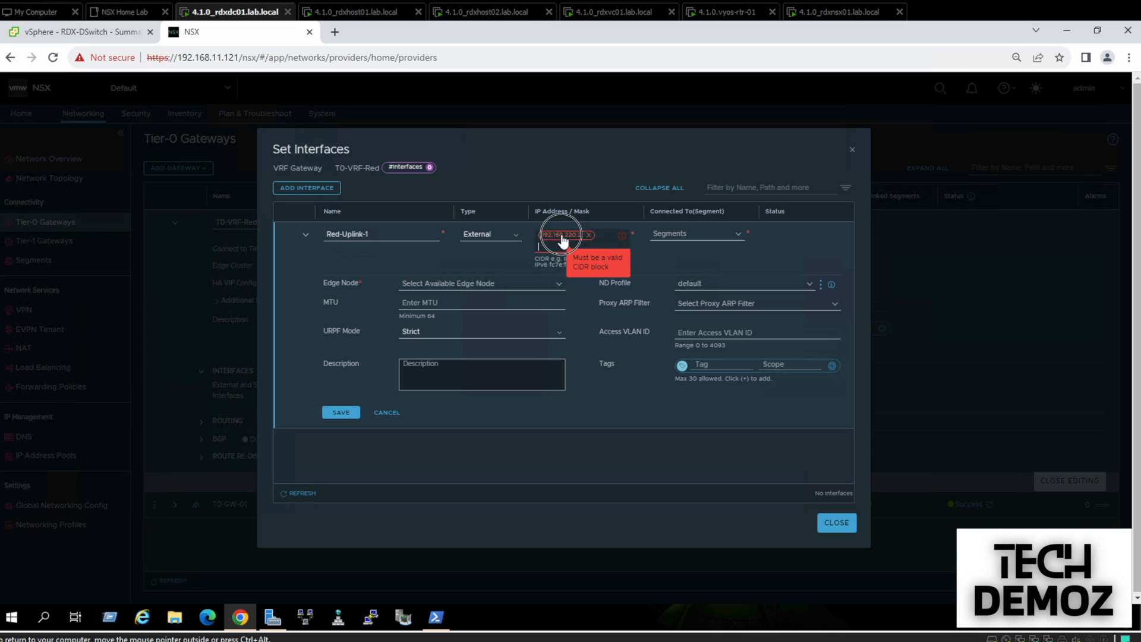
text(/24)
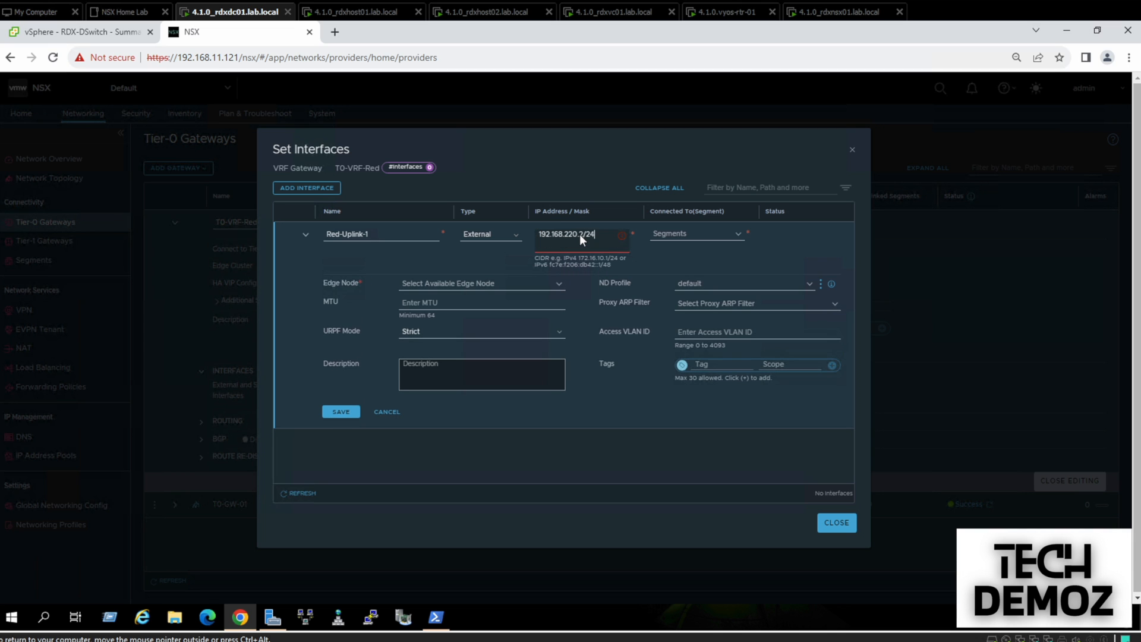
key(Return)
Connect it to Uplink-Trunk, access VLAN 220, on edge rdxedge01.lab.local, and save
click(692, 236)
click(683, 259)
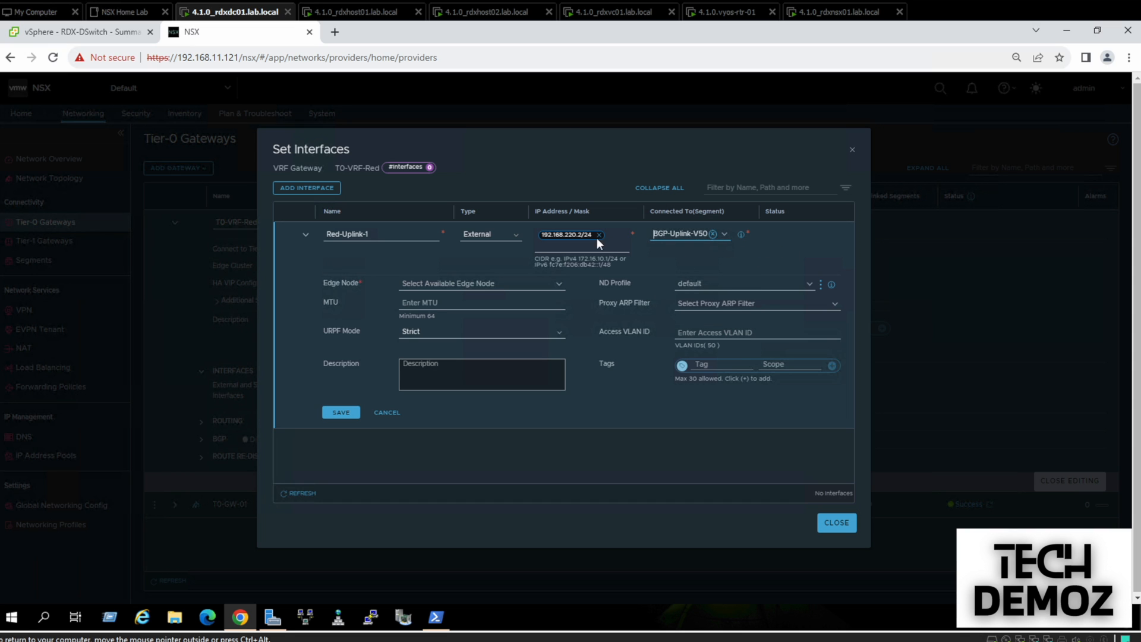
click(712, 233)
click(725, 237)
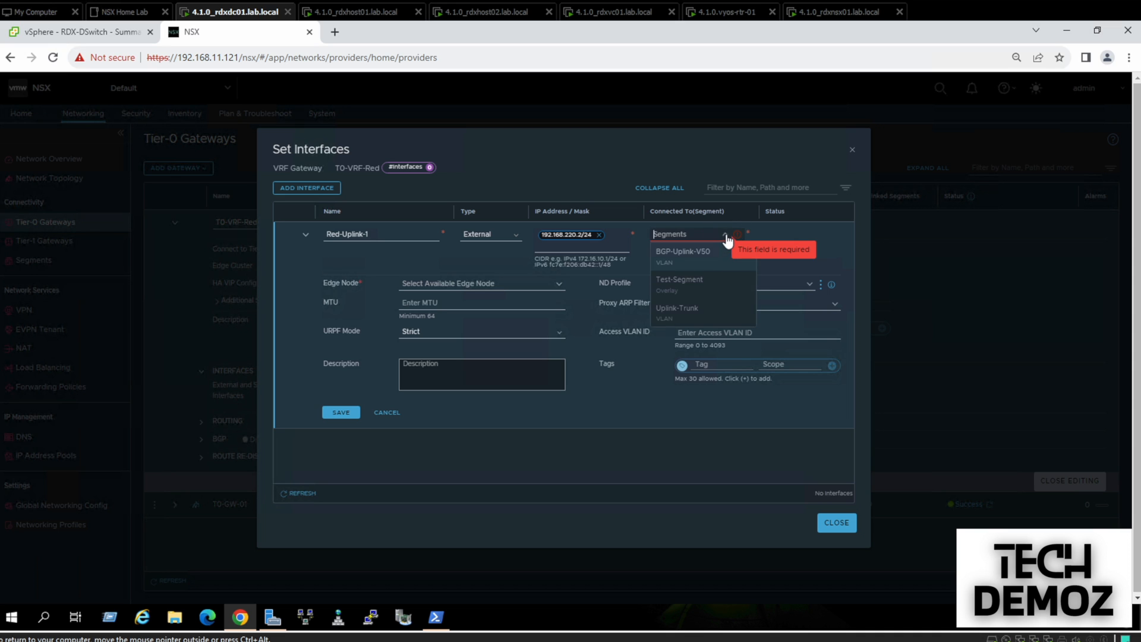
click(689, 313)
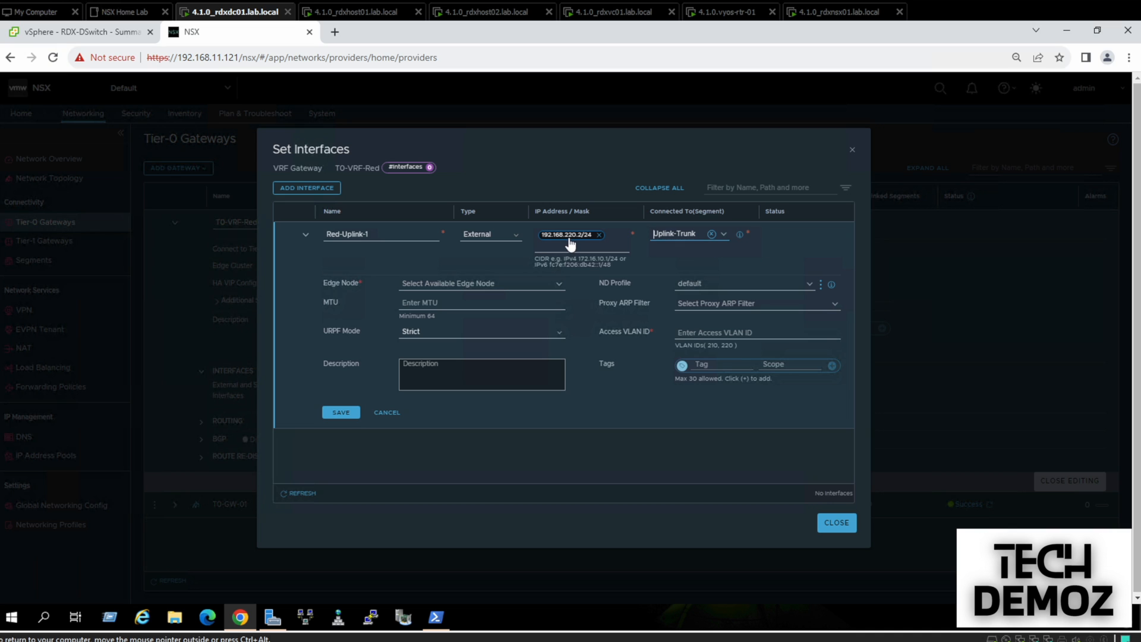
click(698, 331)
text(220)
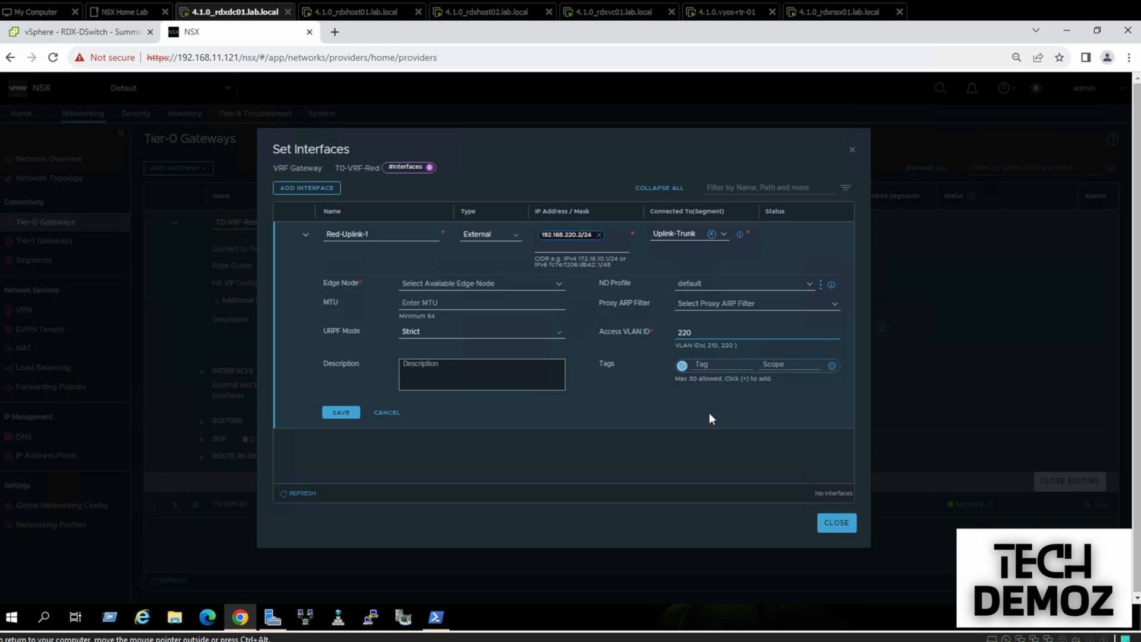
click(343, 418)
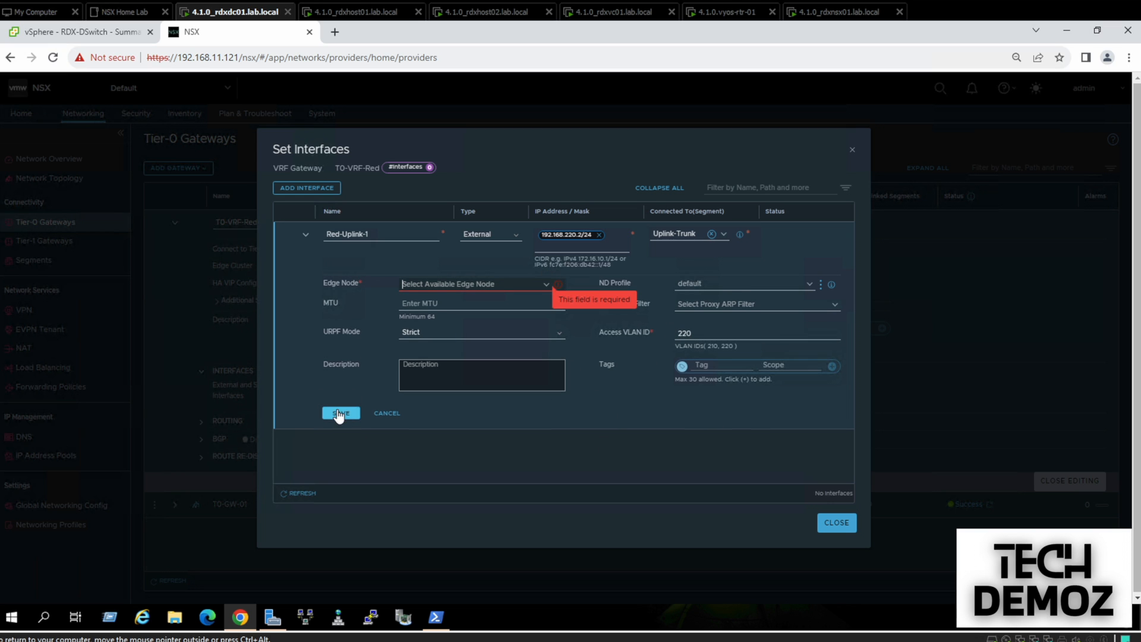
click(416, 283)
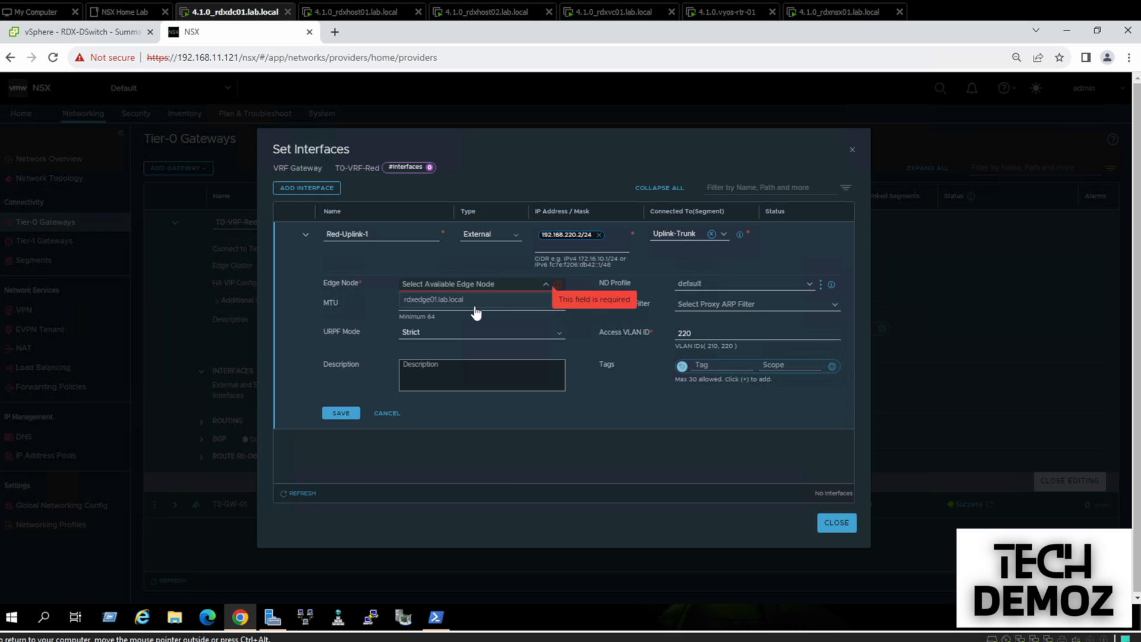
click(457, 302)
click(345, 418)
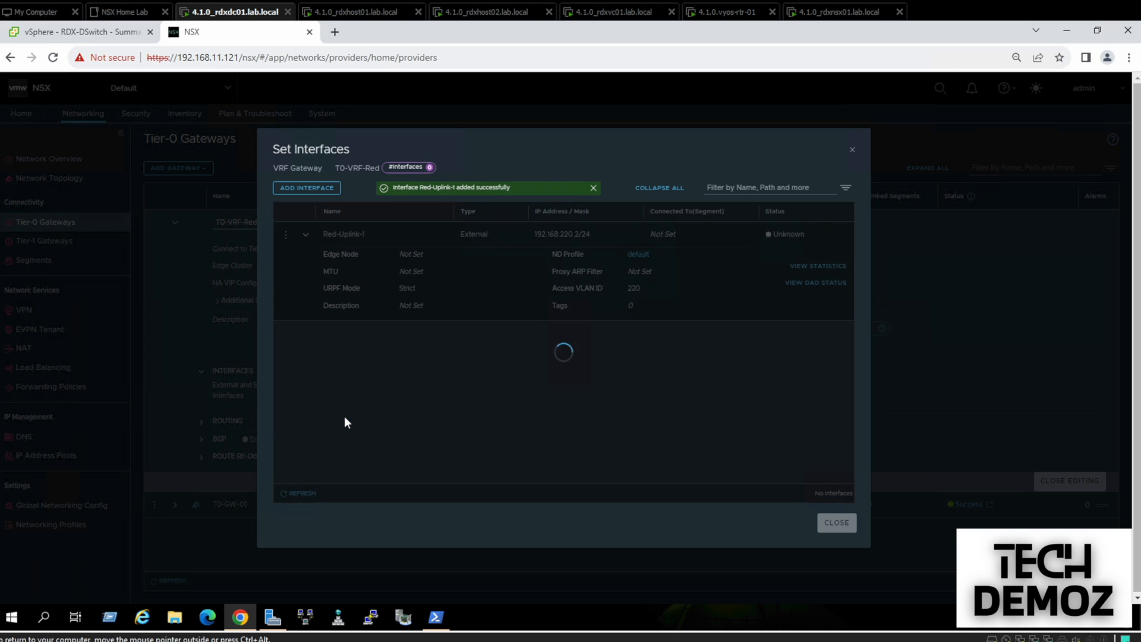
click(301, 494)
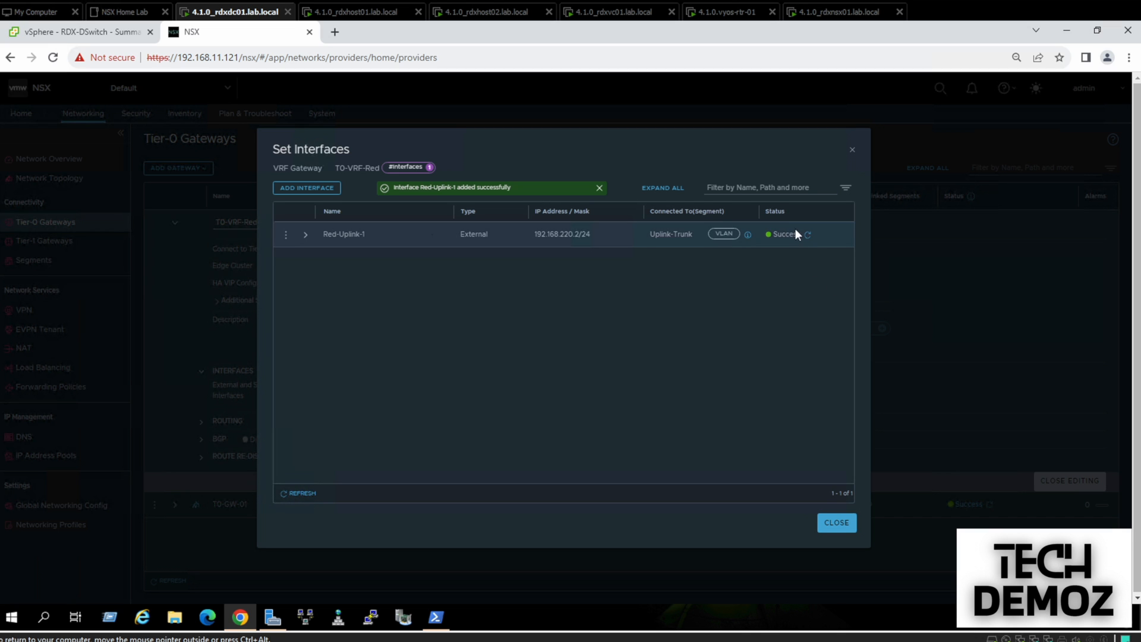
Turn BGP on for T0-VRF-Red, keeping ECMP on and Local AS inherited, without saving
click(837, 523)
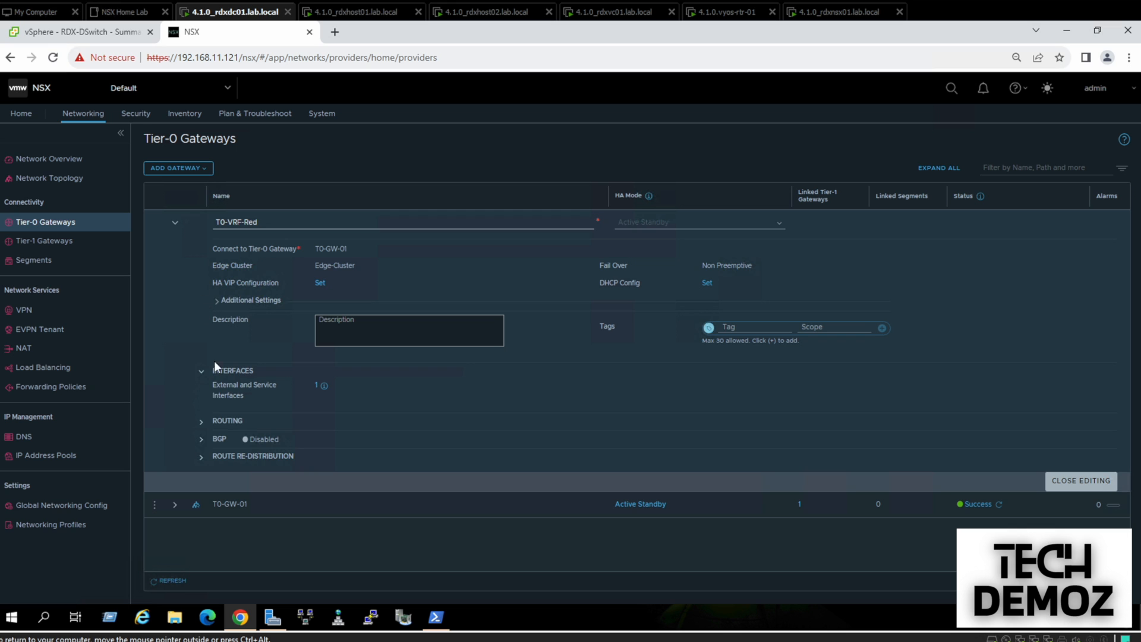
click(202, 423)
click(202, 422)
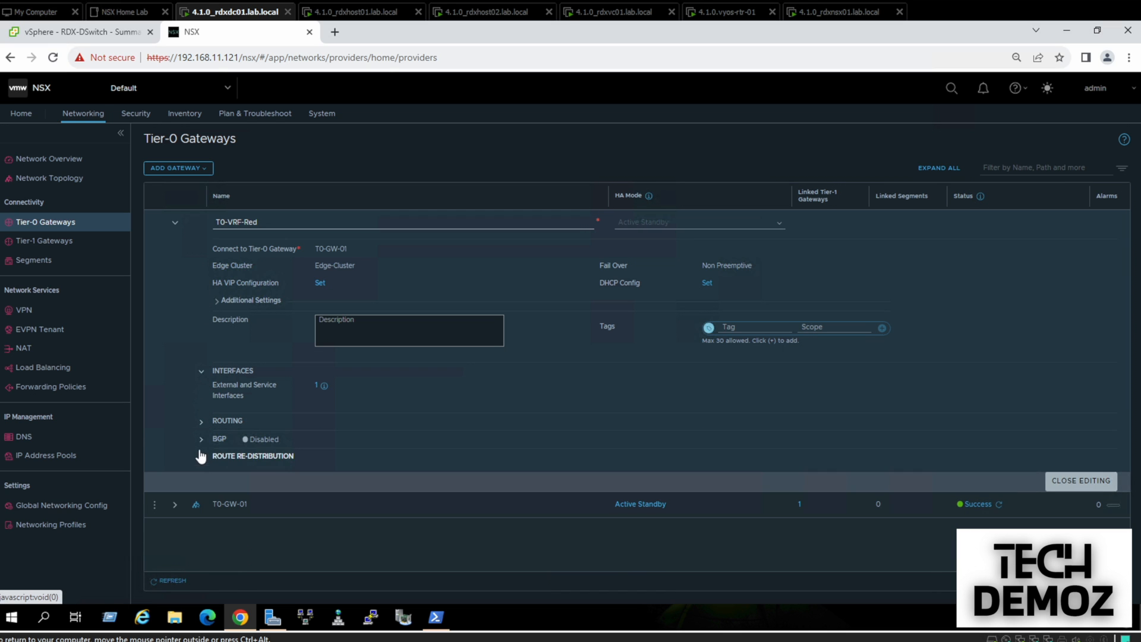
click(202, 442)
click(324, 455)
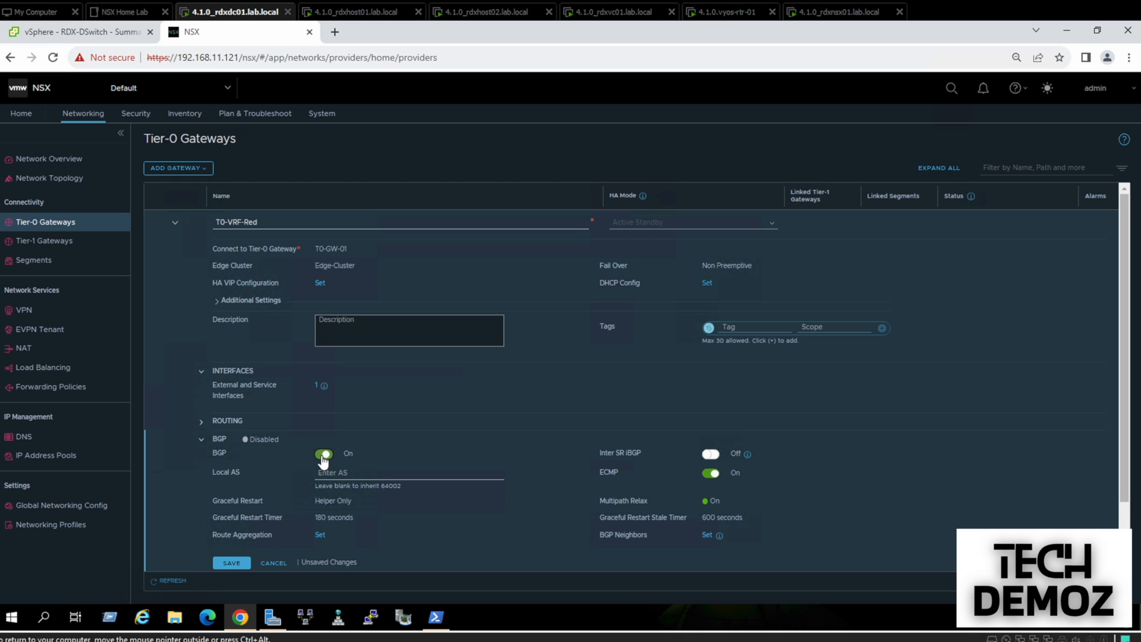
drag(1132, 434, 1134, 481)
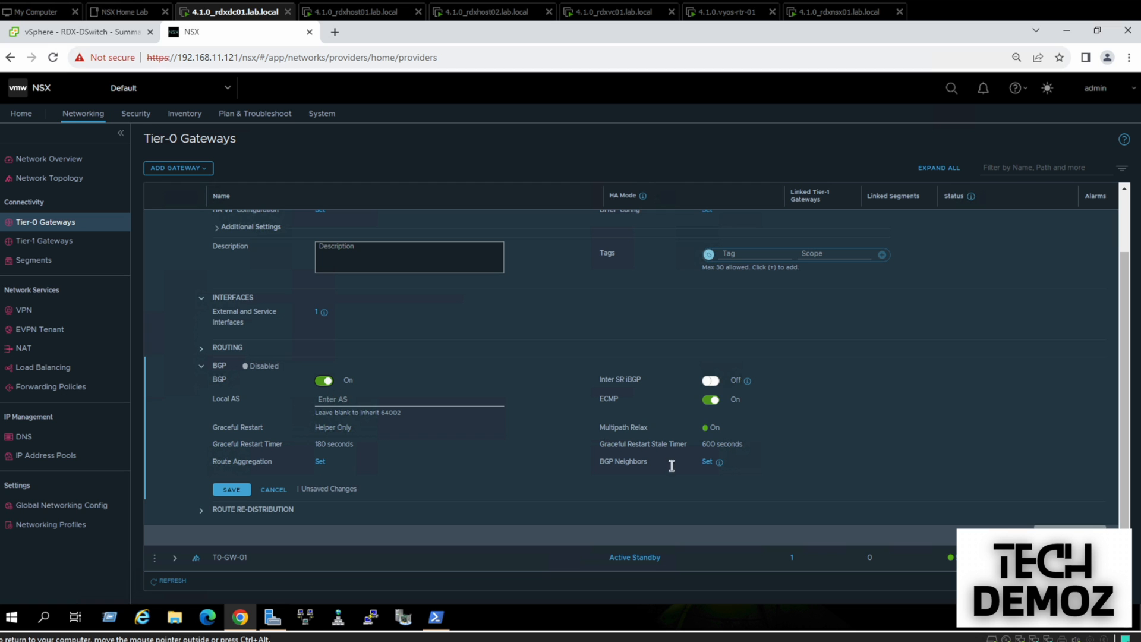
Add BGP neighbor 192.168.220.1, remote AS 220, source 192.168.220.2, and save T0-VRF-Red
click(707, 462)
click(302, 191)
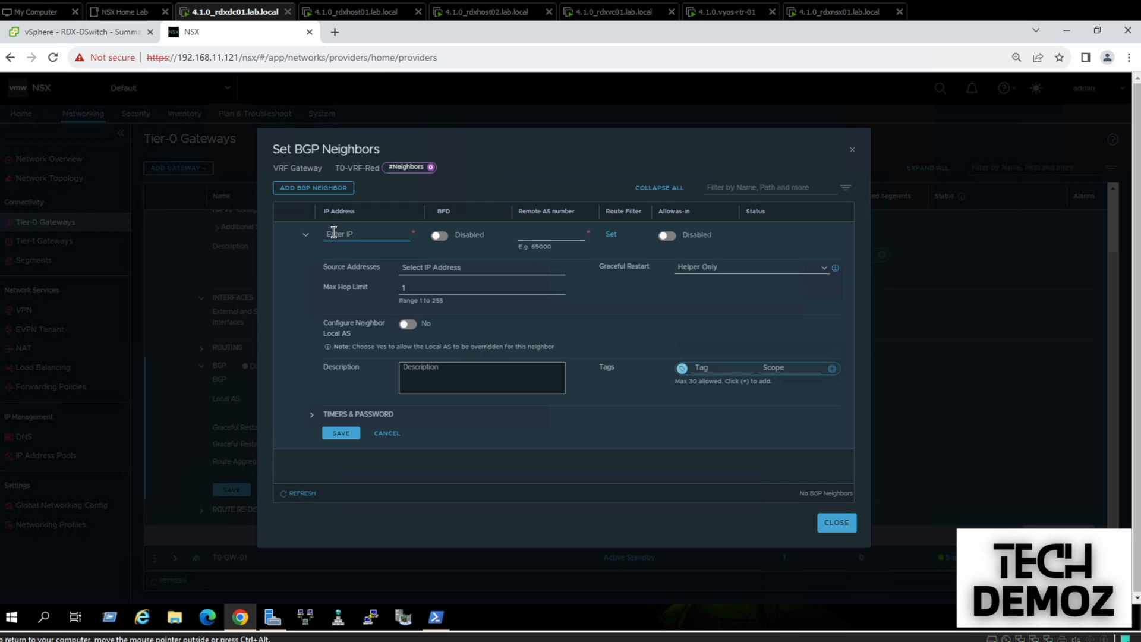
text(192.168.)
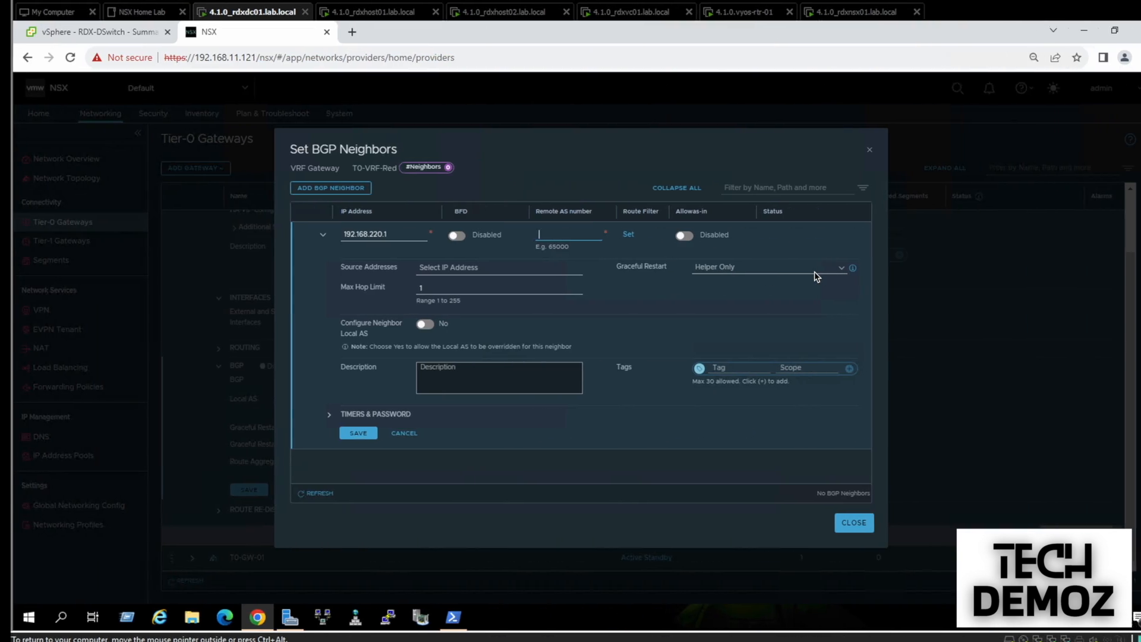
text(220)
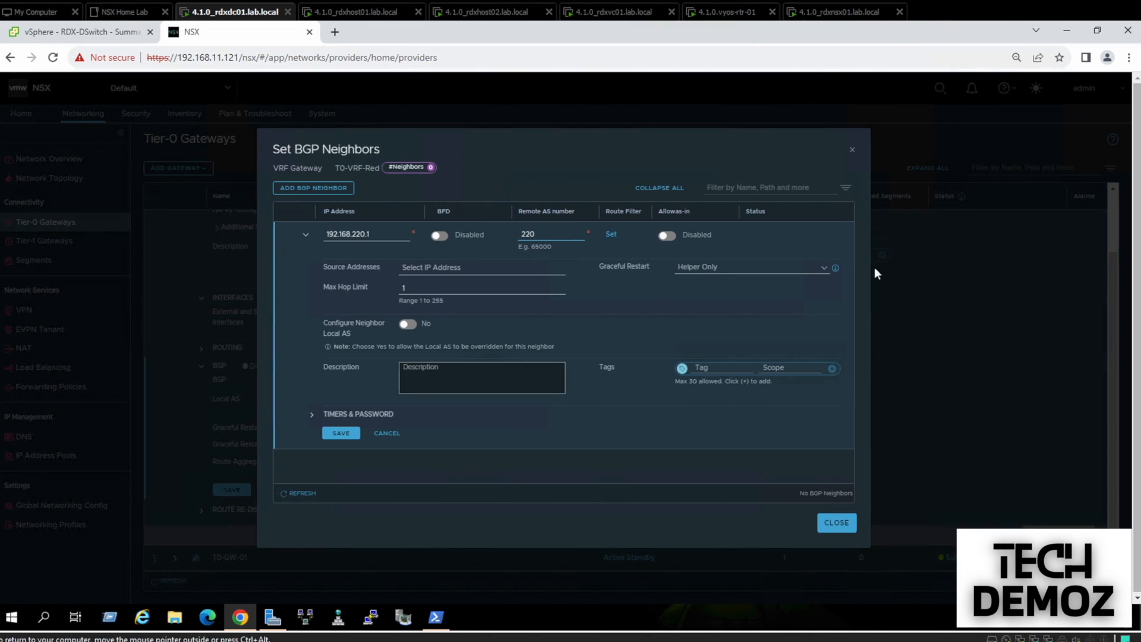
click(499, 269)
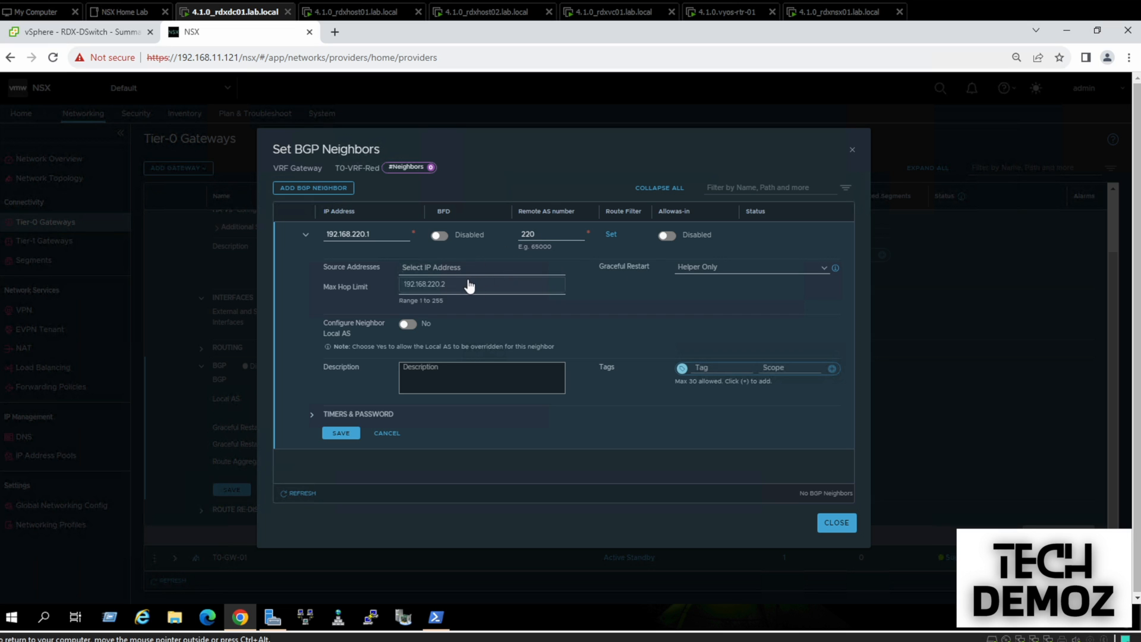
click(469, 284)
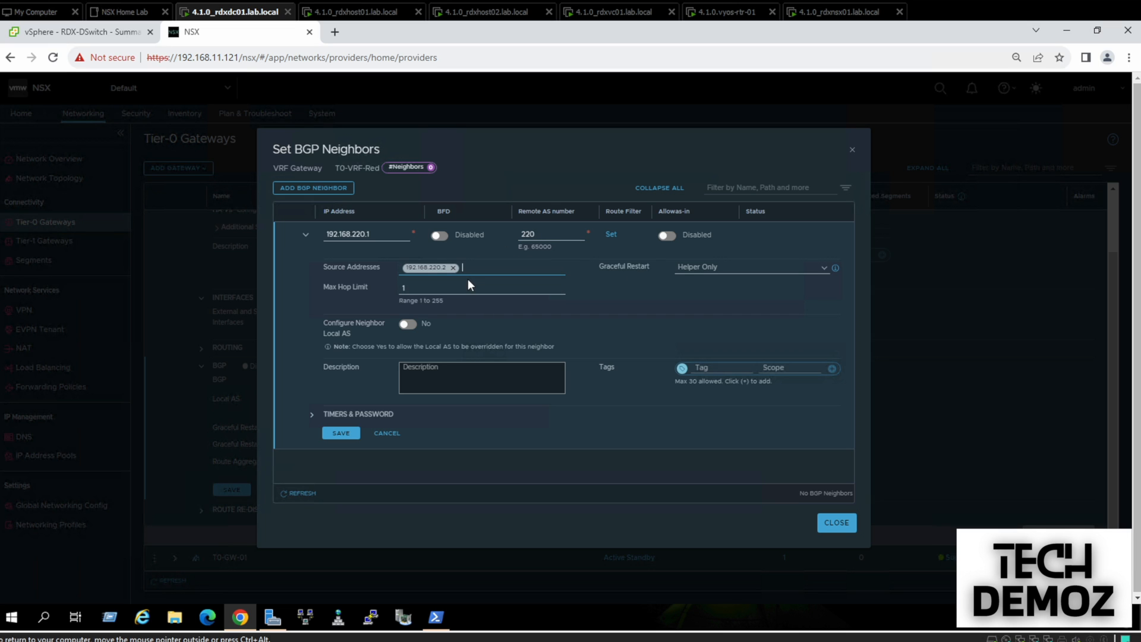
click(340, 434)
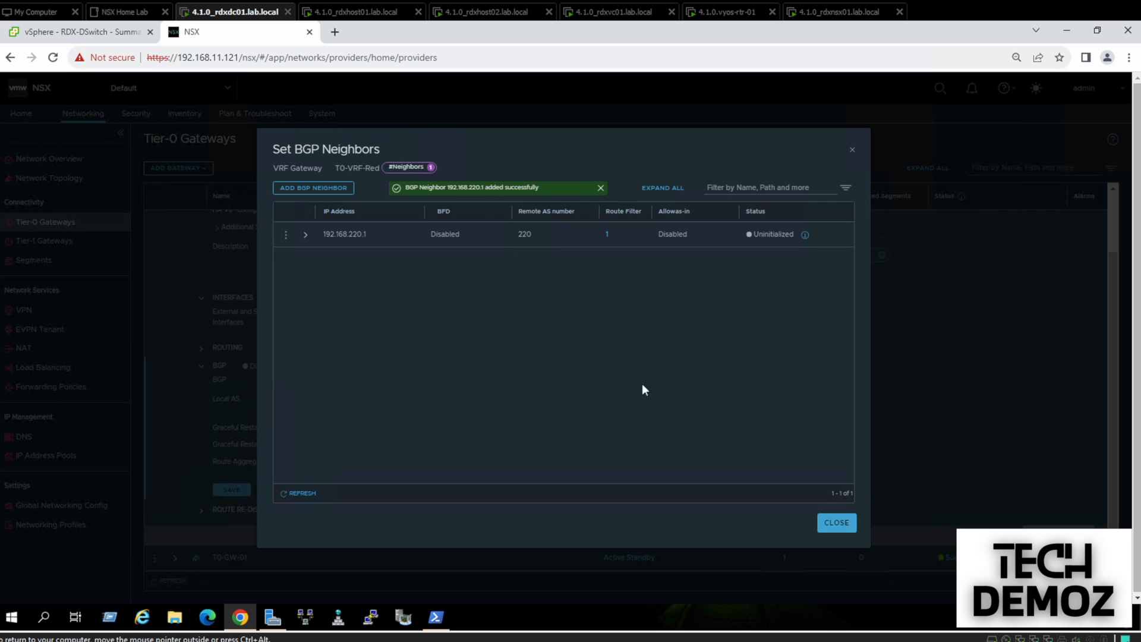
click(835, 524)
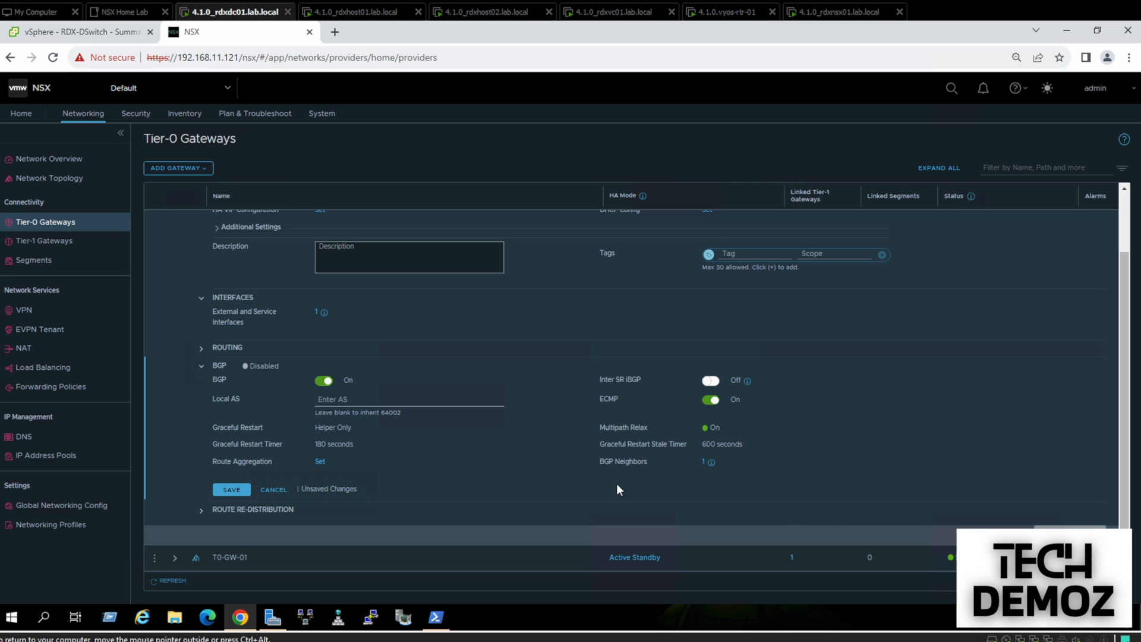
click(235, 491)
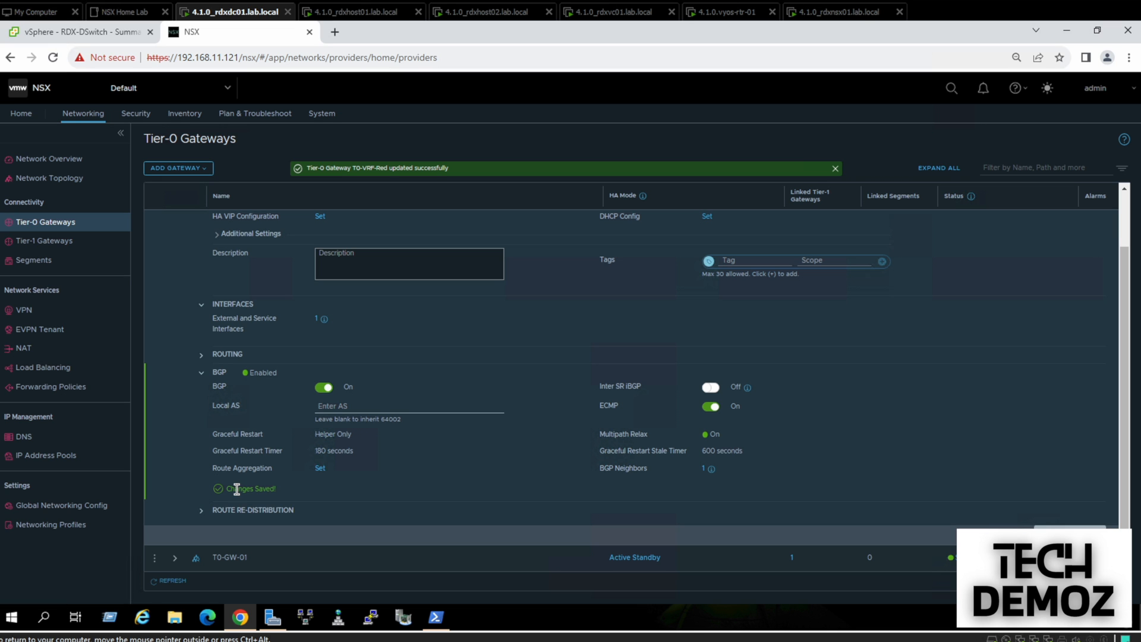
Add a route re-distribution entry named Red-Route on T0-VRF-Red
click(200, 512)
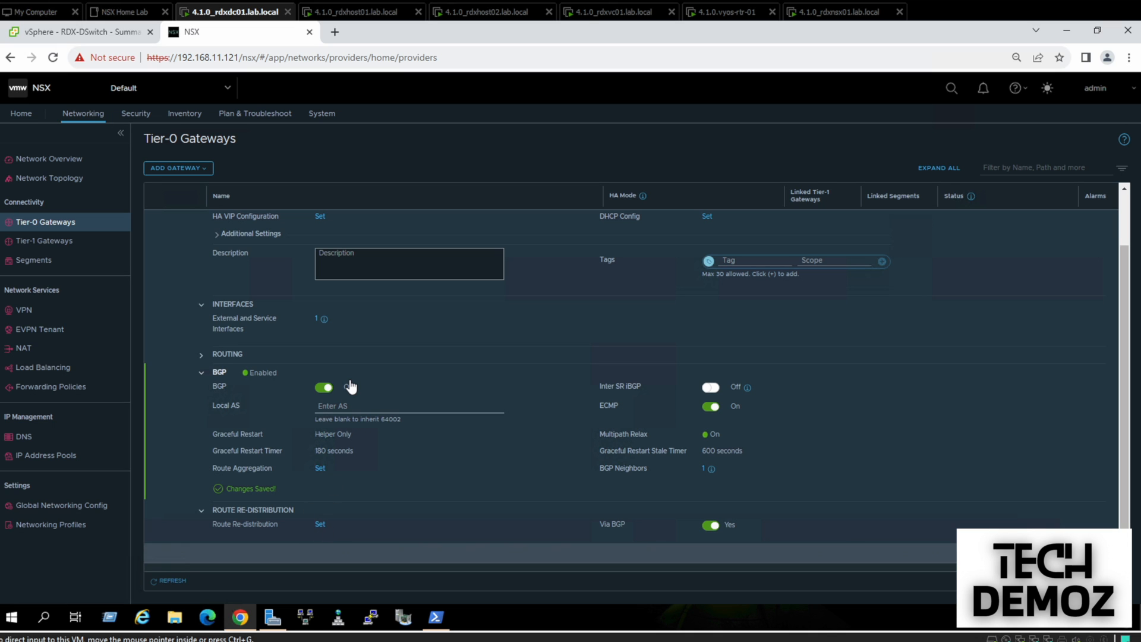
click(319, 523)
click(376, 194)
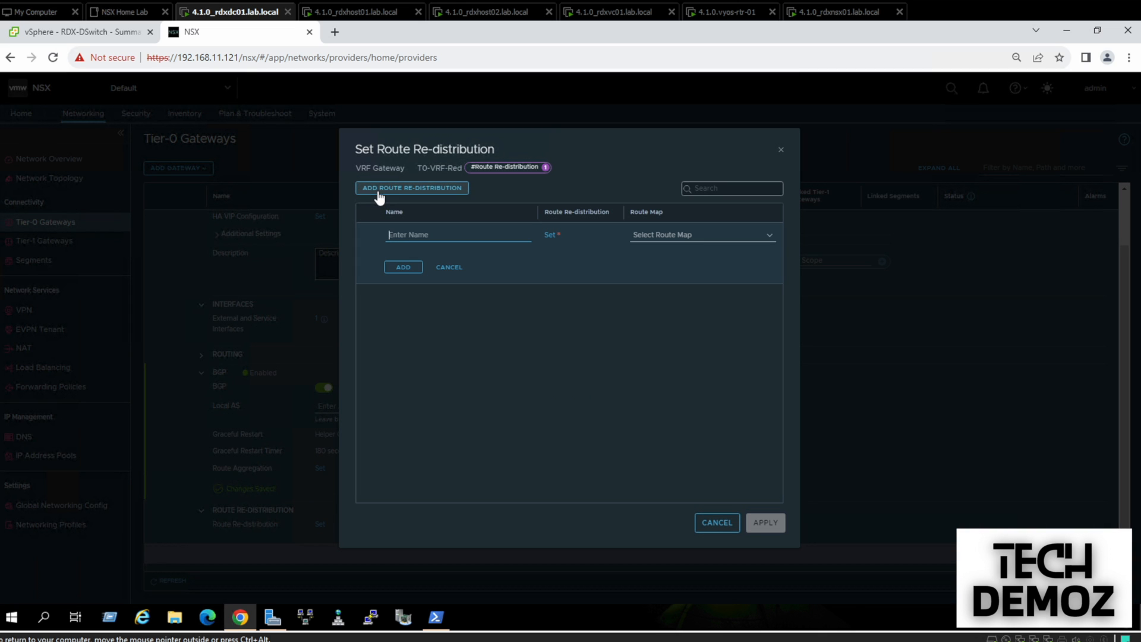
click(427, 236)
text(R)
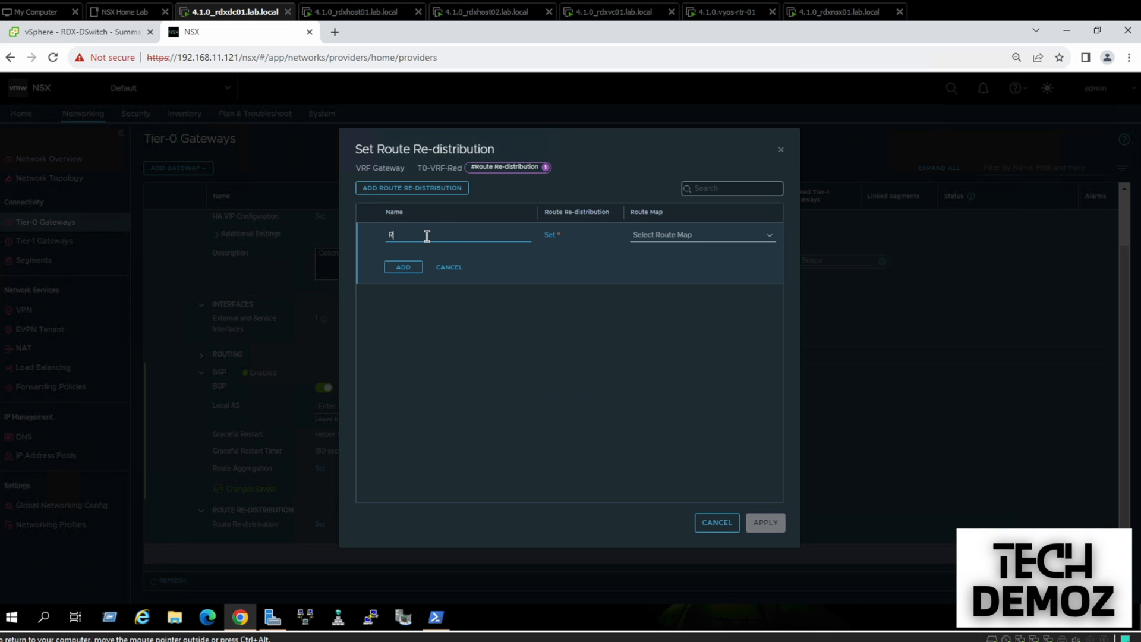
text(ed-Route)
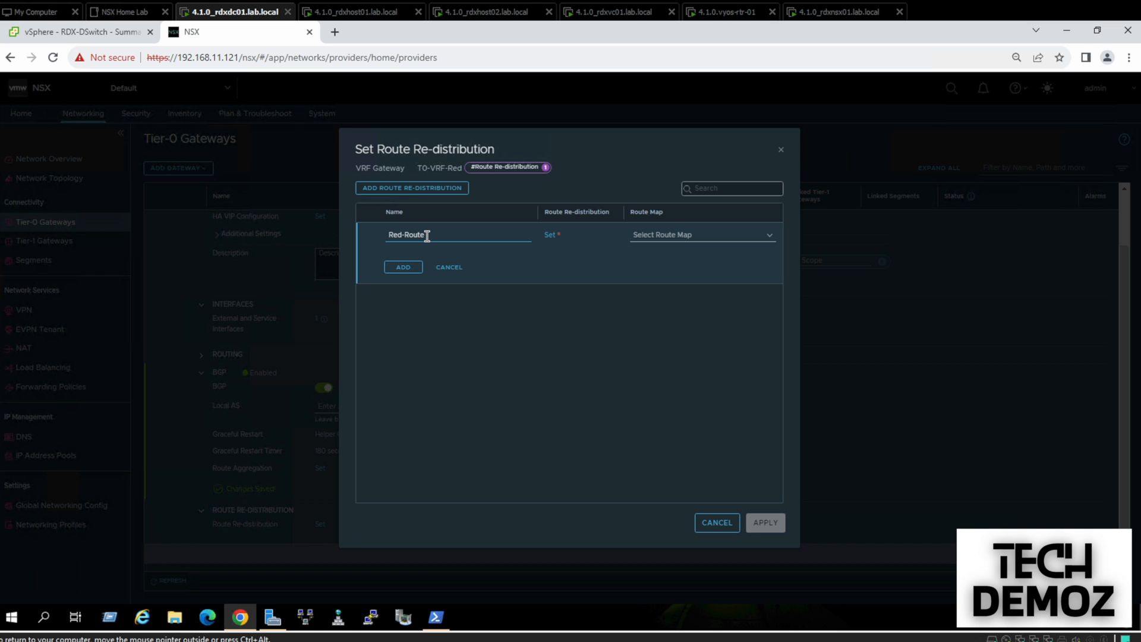
Have Red-Route redistribute Tier-0 and Tier-1 connected interfaces and segments, and save the gateway
click(549, 237)
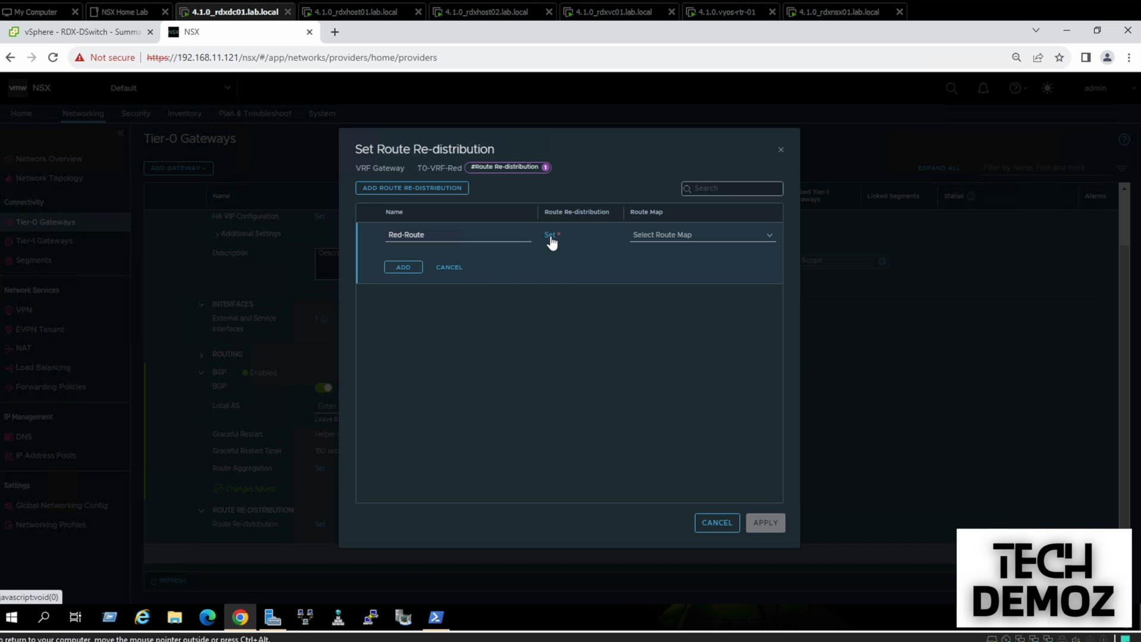
click(377, 319)
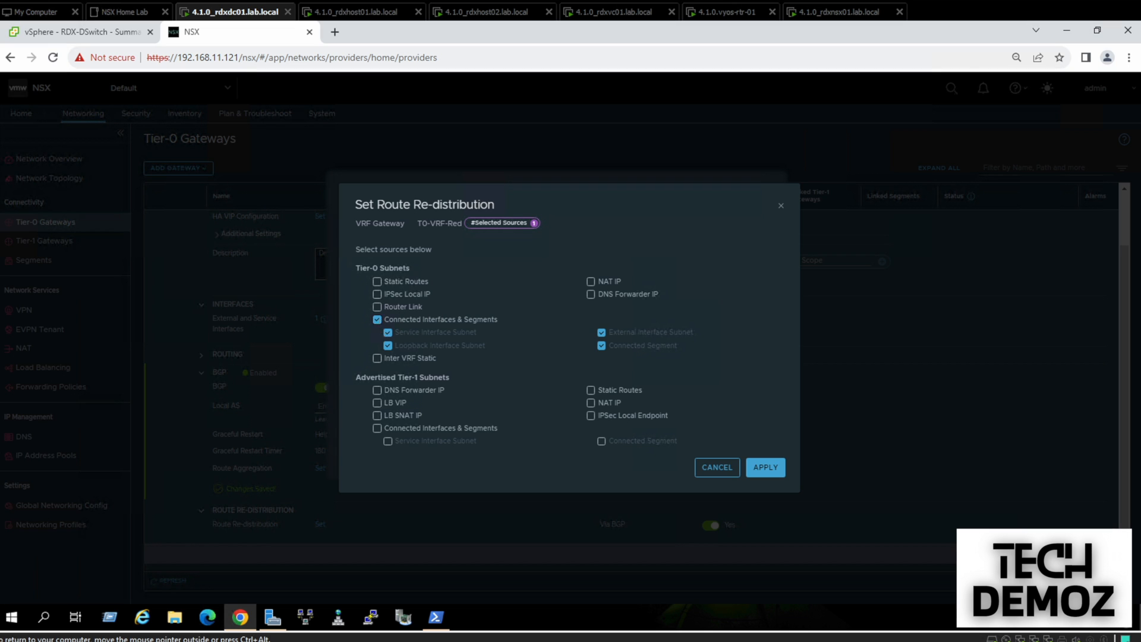
click(376, 428)
click(764, 469)
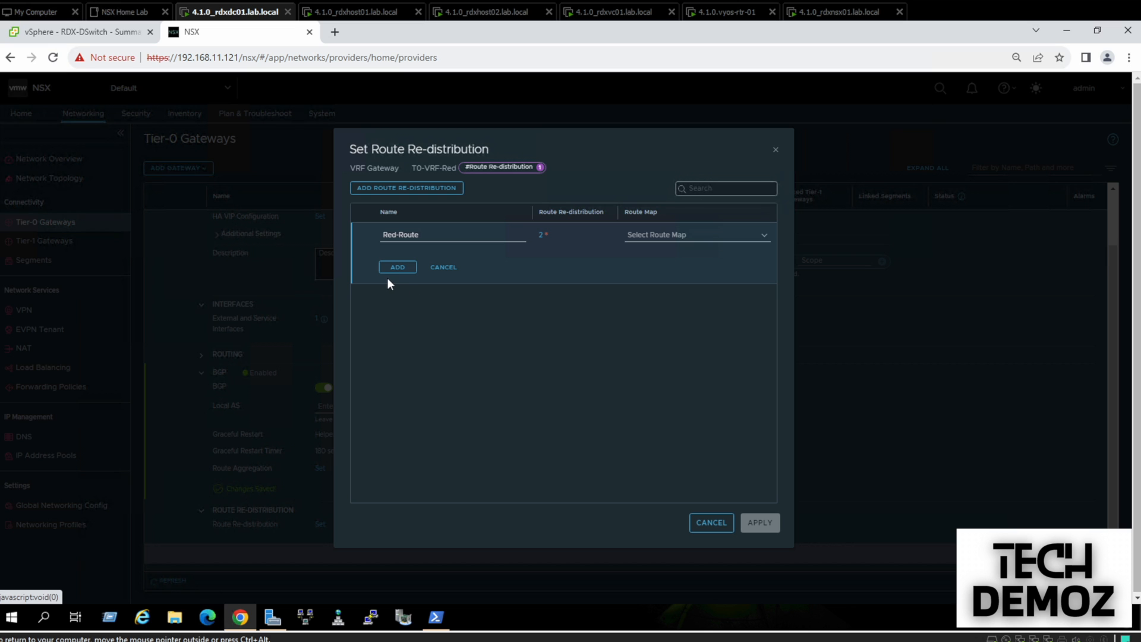
click(391, 270)
click(764, 524)
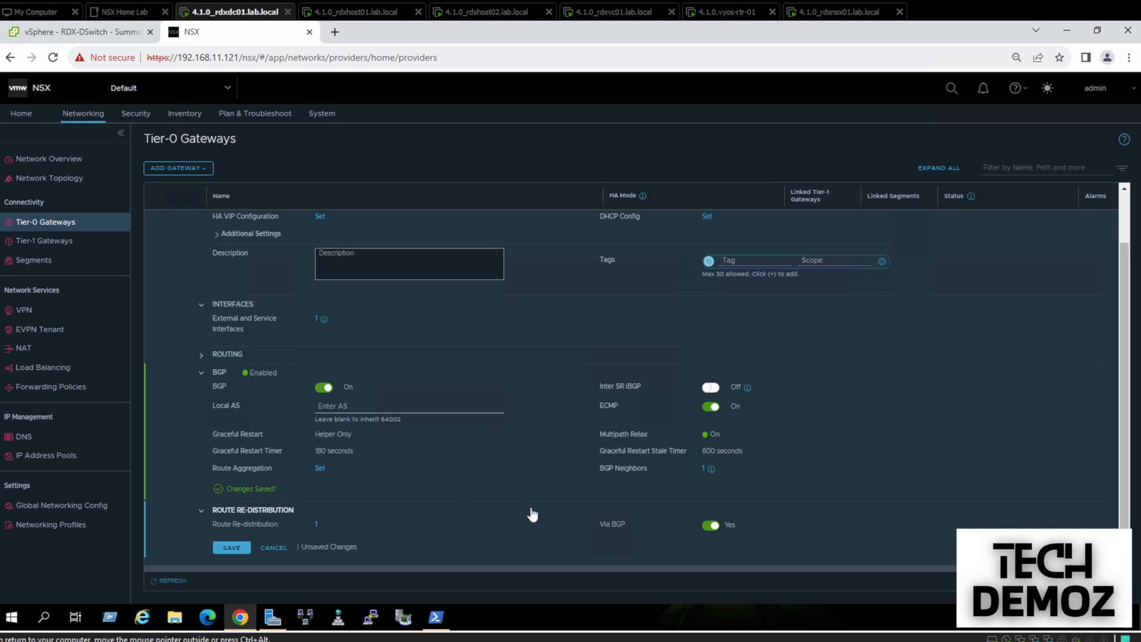
click(232, 547)
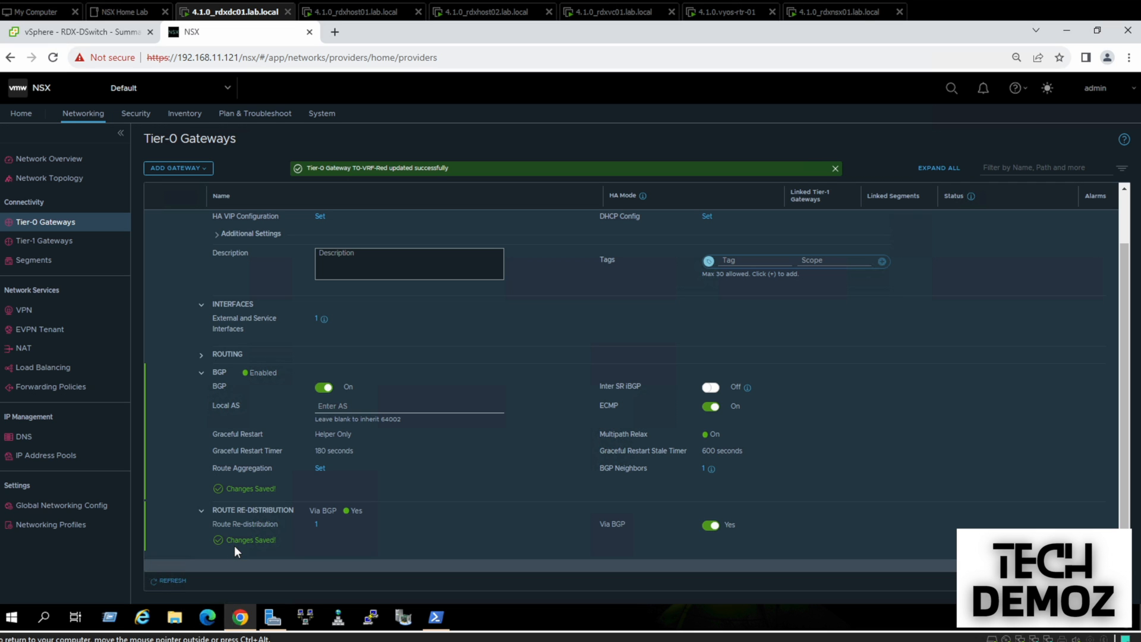
mouse_move(711, 470)
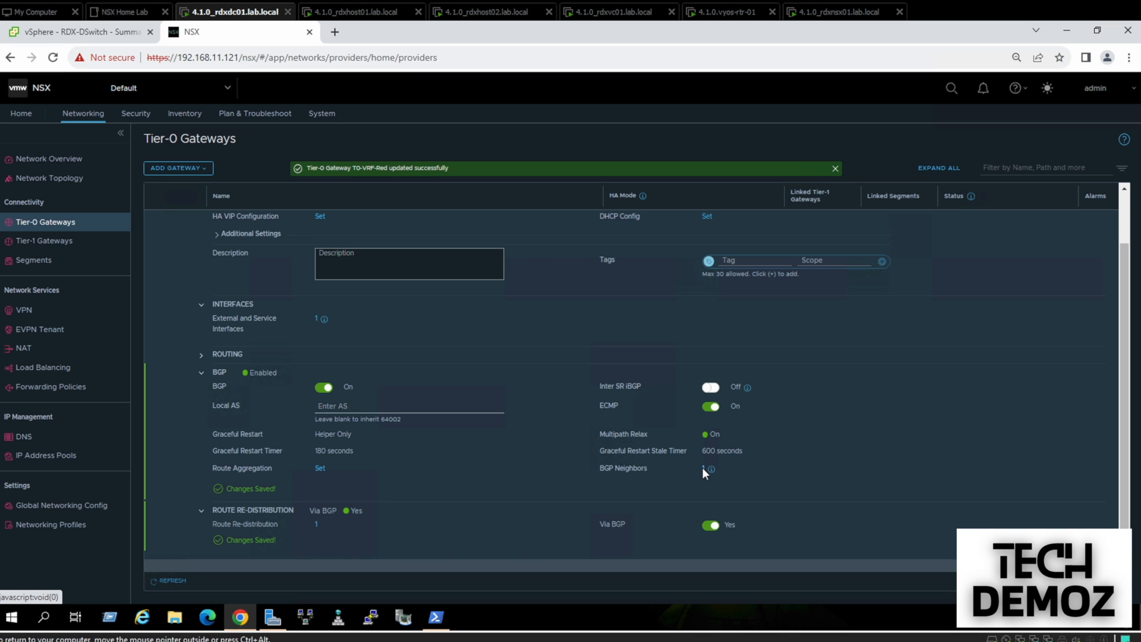
Refresh and confirm the BGP session with 192.168.220.1 shows Established, then close the dialogs
click(702, 468)
click(801, 234)
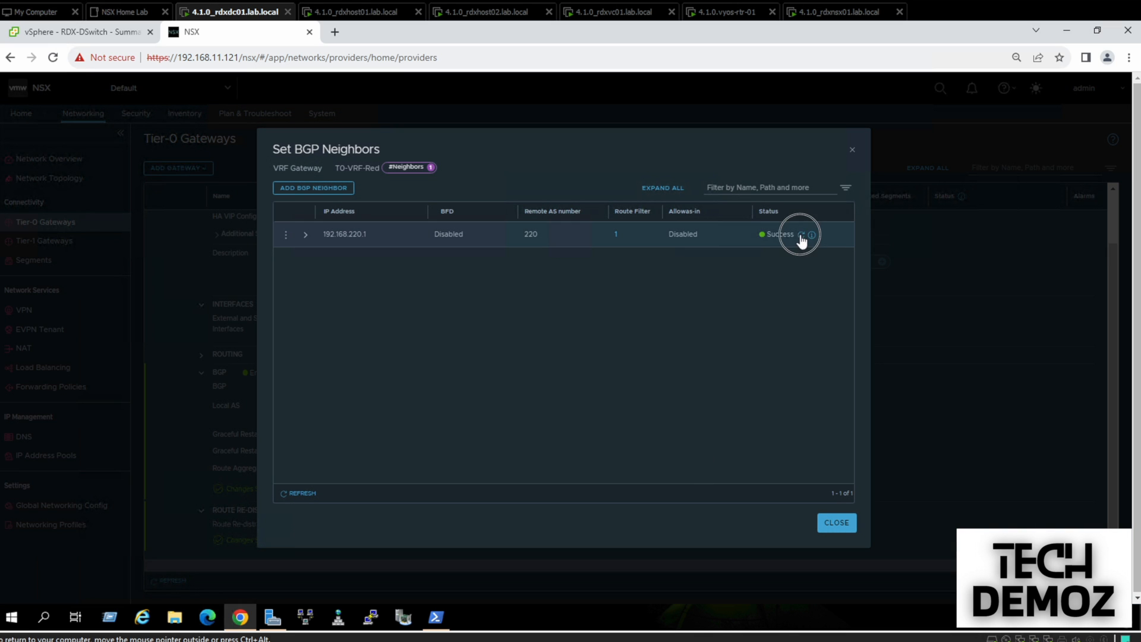
click(813, 235)
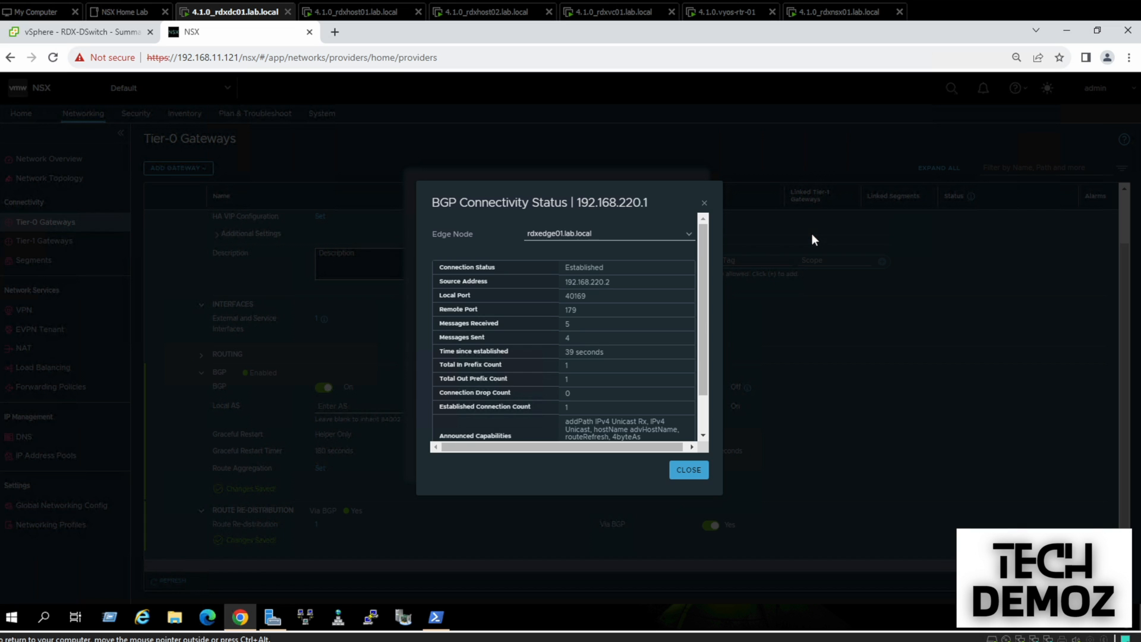
click(688, 470)
click(820, 523)
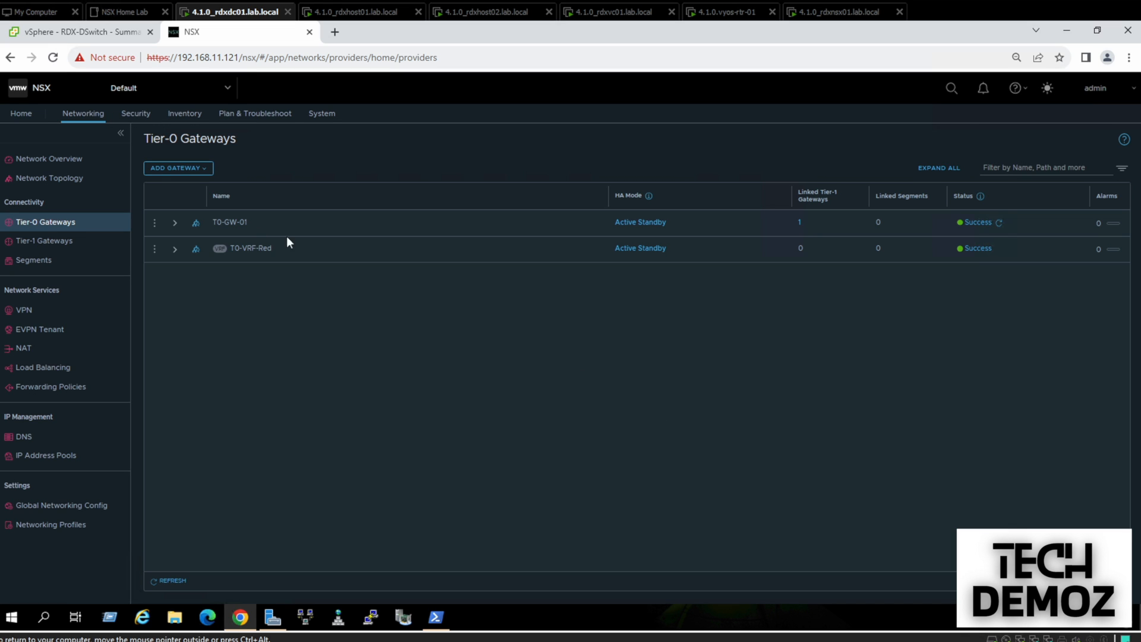
Create VRF gateway T0-VRF-Blue attached to T0-GW-01 and save it
click(178, 170)
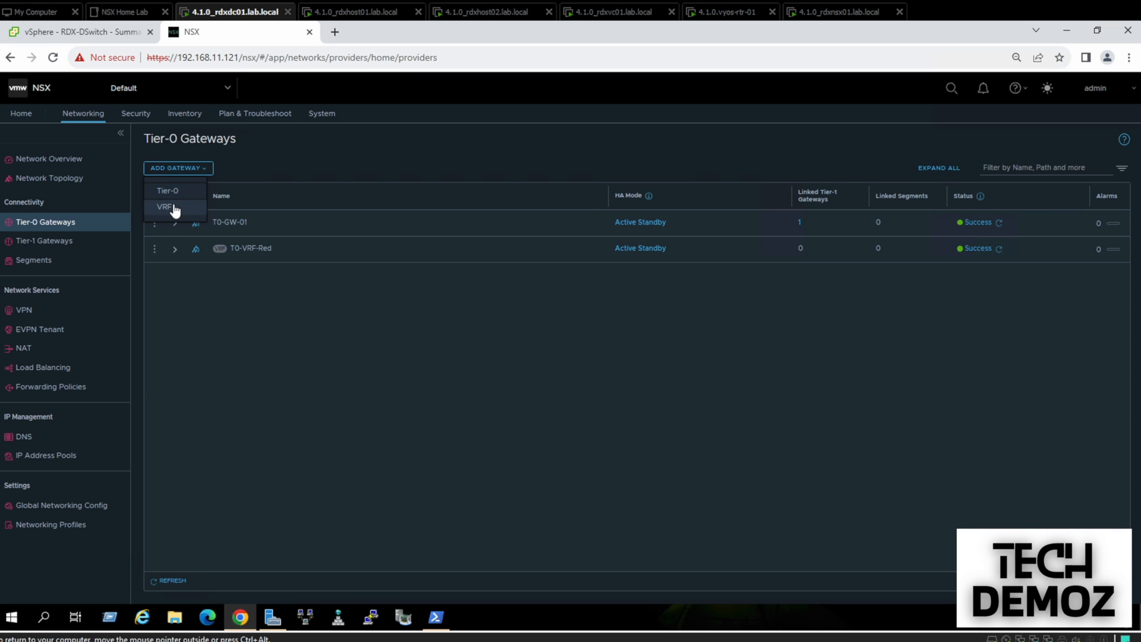
click(173, 206)
text(T0-VRF-Blue)
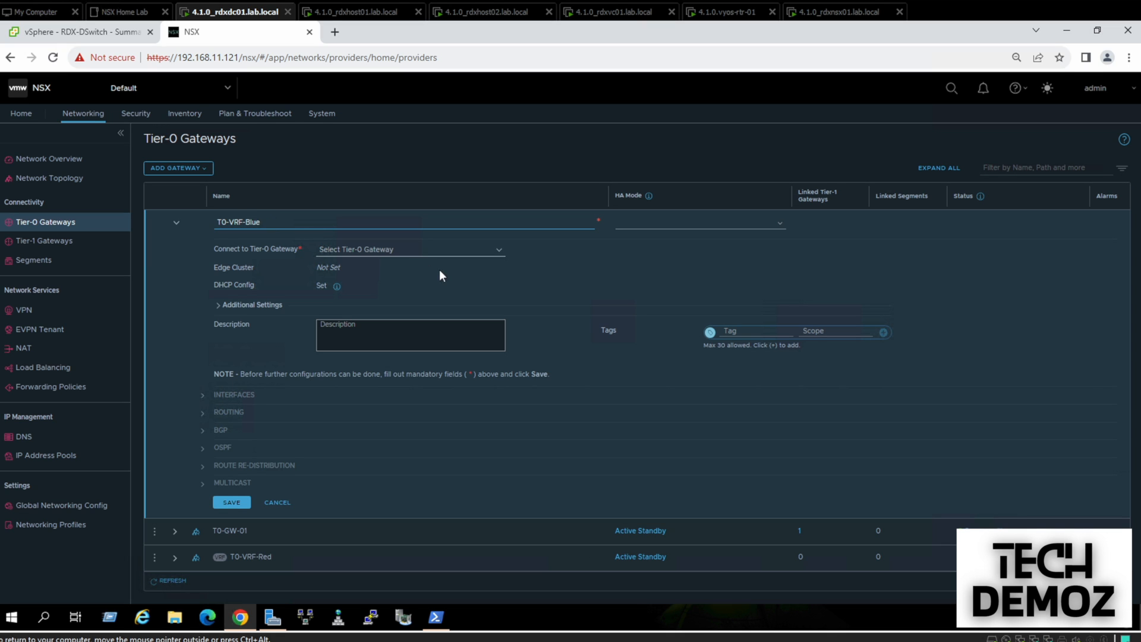
click(476, 251)
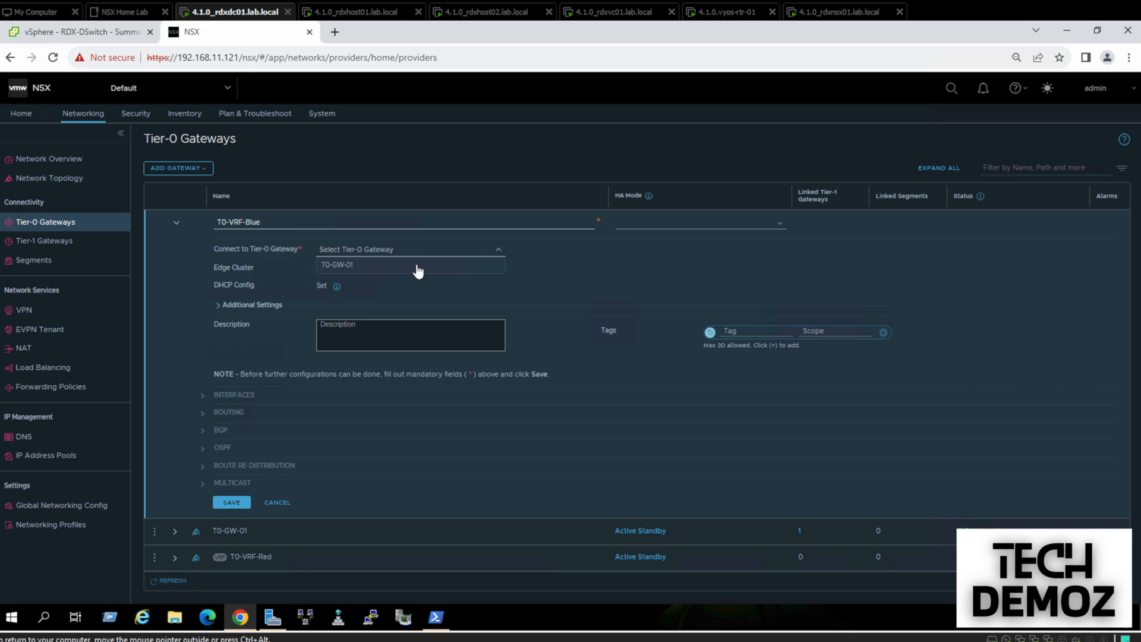
click(414, 268)
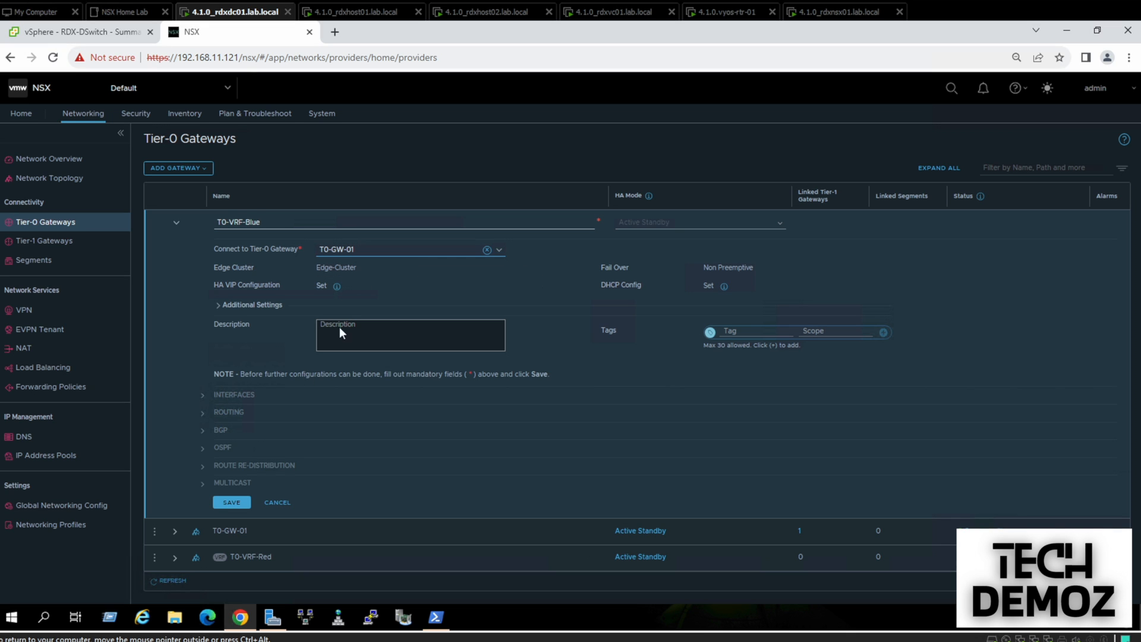
click(232, 502)
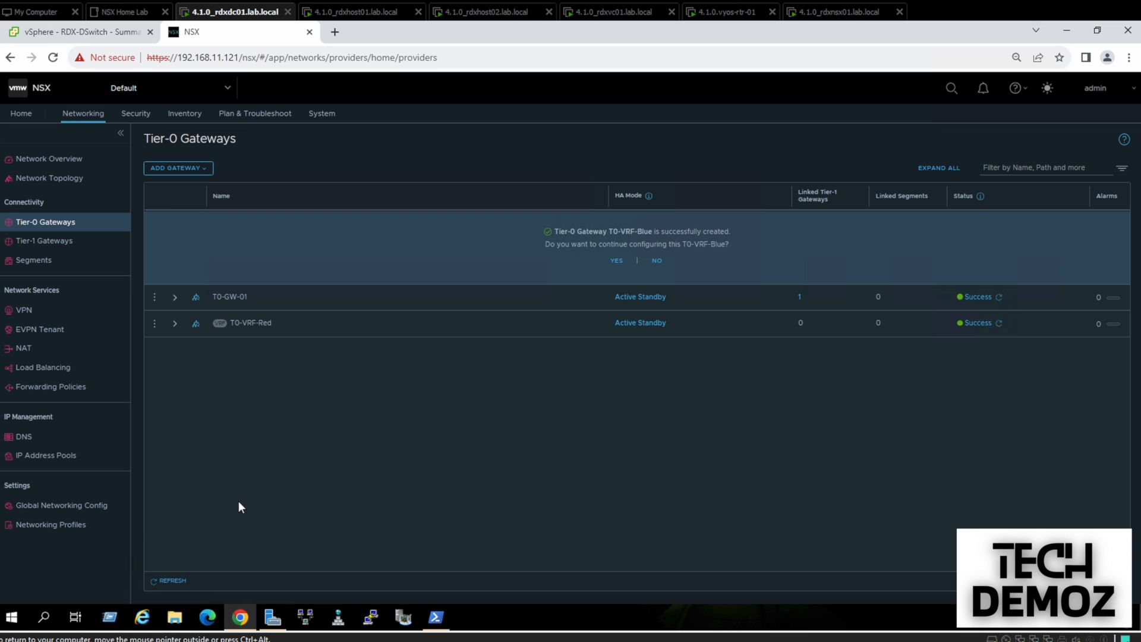
click(617, 260)
Start an interface named Uplink-Blue with IP 192.168.210.2/24 on T0-VRF-Blue
click(232, 371)
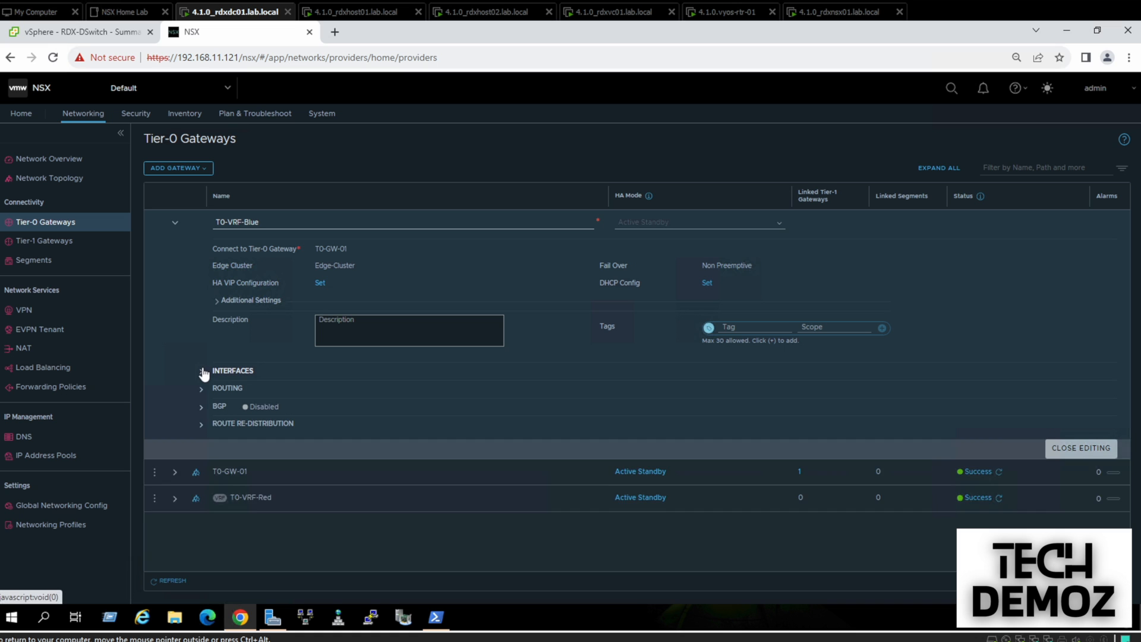
click(319, 385)
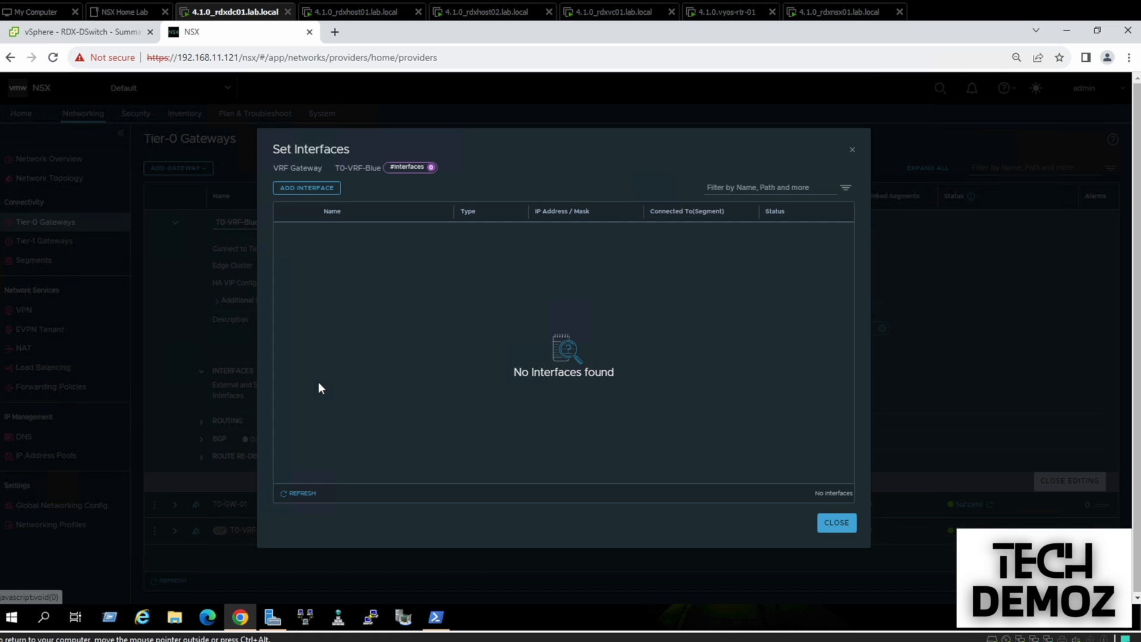
click(299, 191)
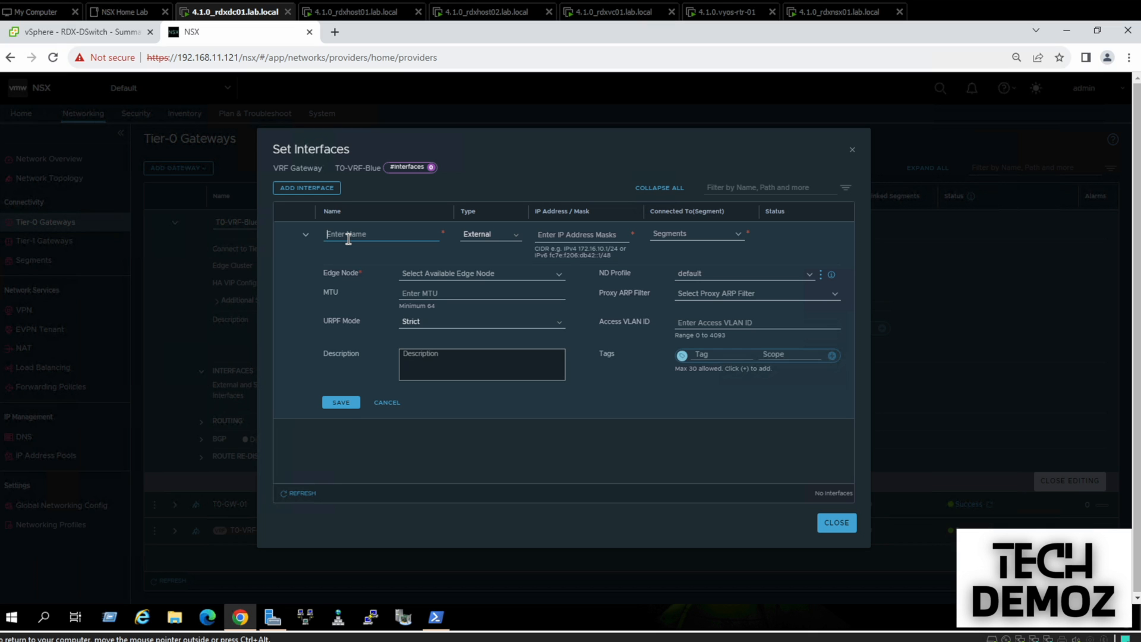
text(Uplink)
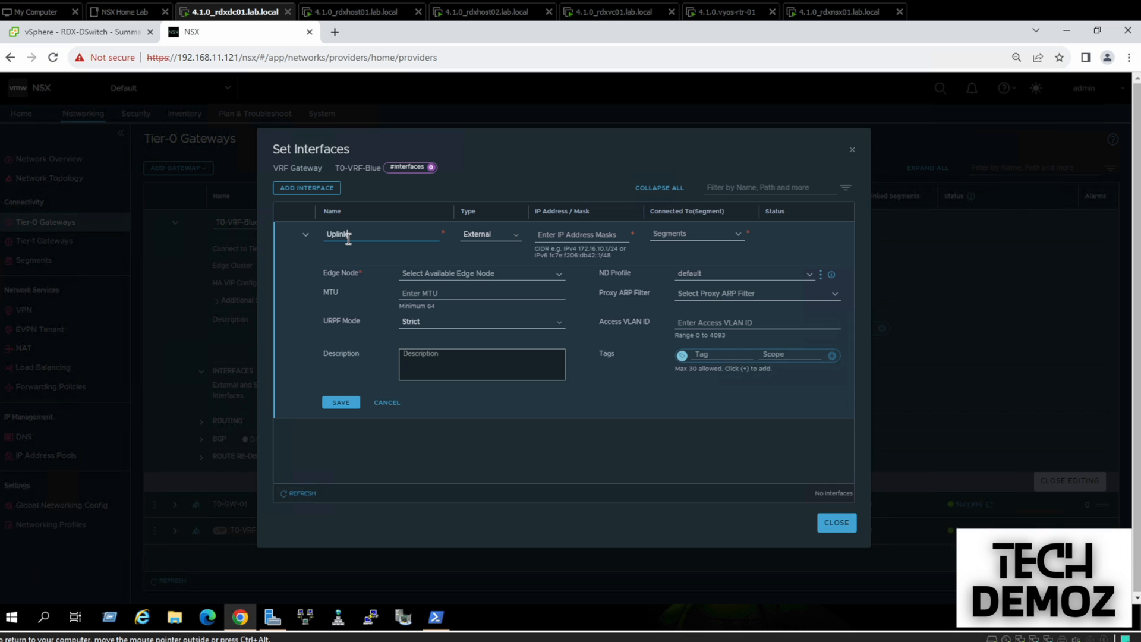
text(-Blue)
click(555, 236)
text(192.168.210.2/24)
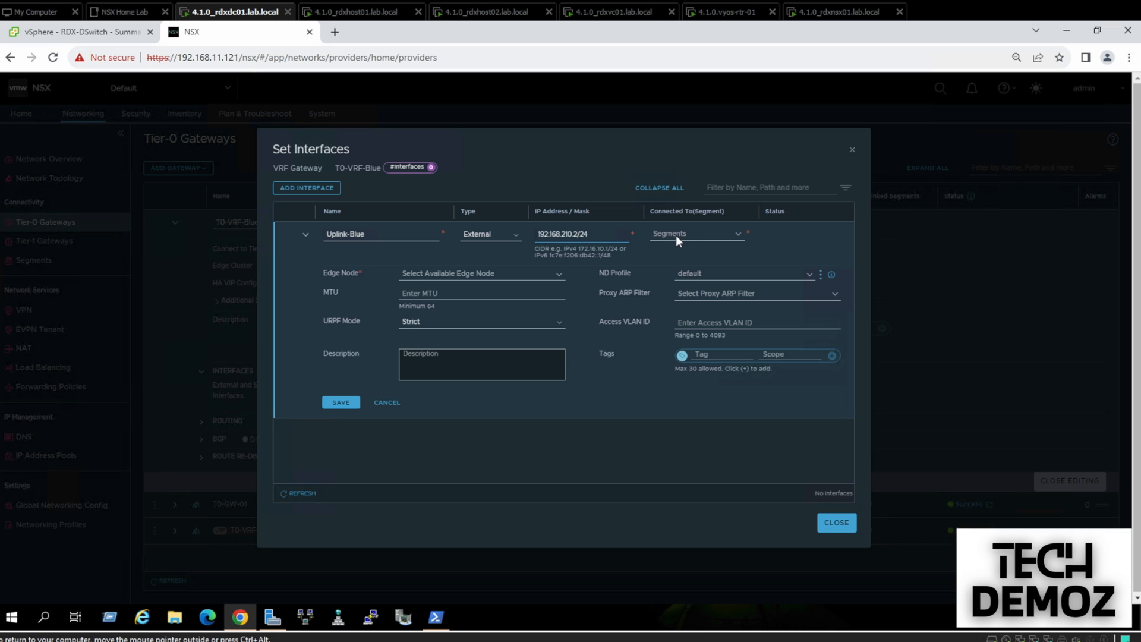
Connect Uplink-Blue to Uplink-Trunk, VLAN 210, on rdxedge01.lab.local and save it
click(676, 234)
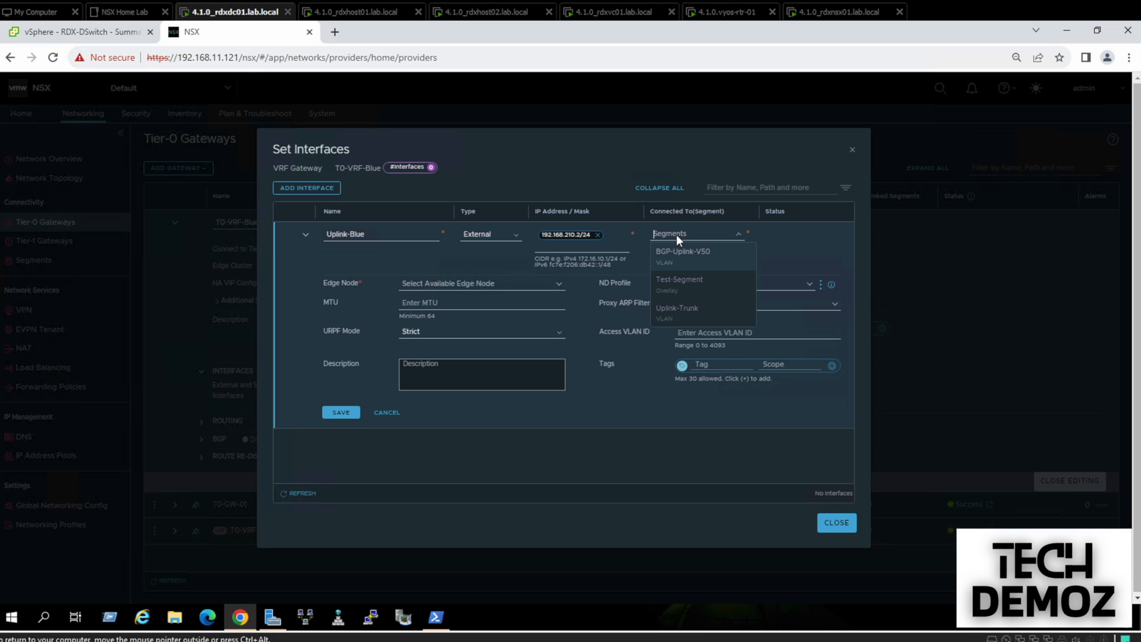
click(684, 315)
click(697, 333)
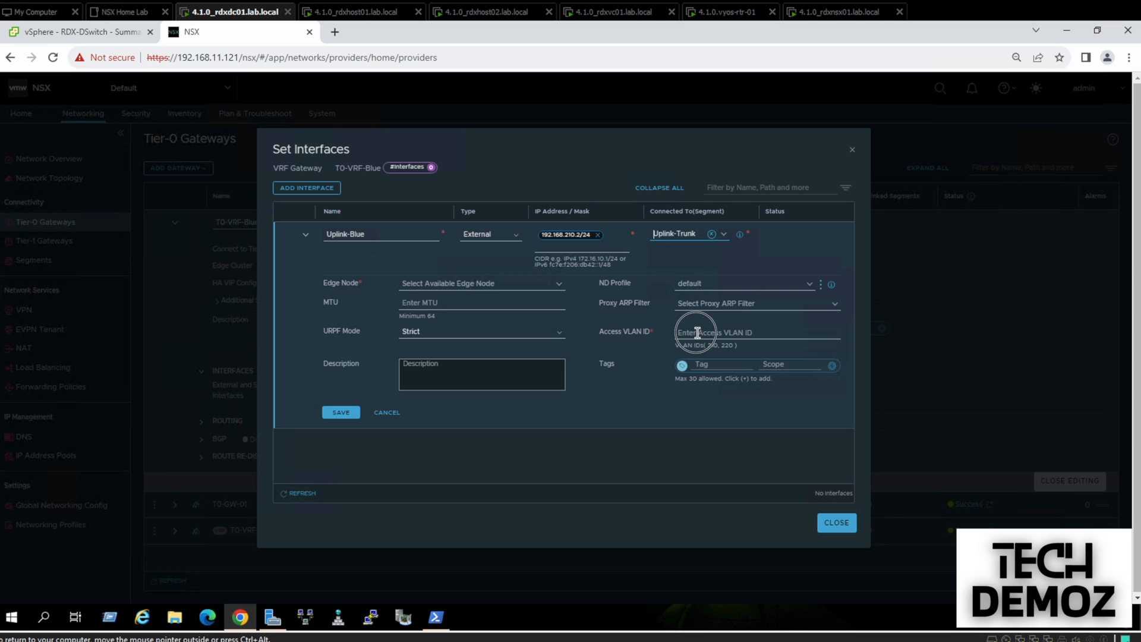
text(210)
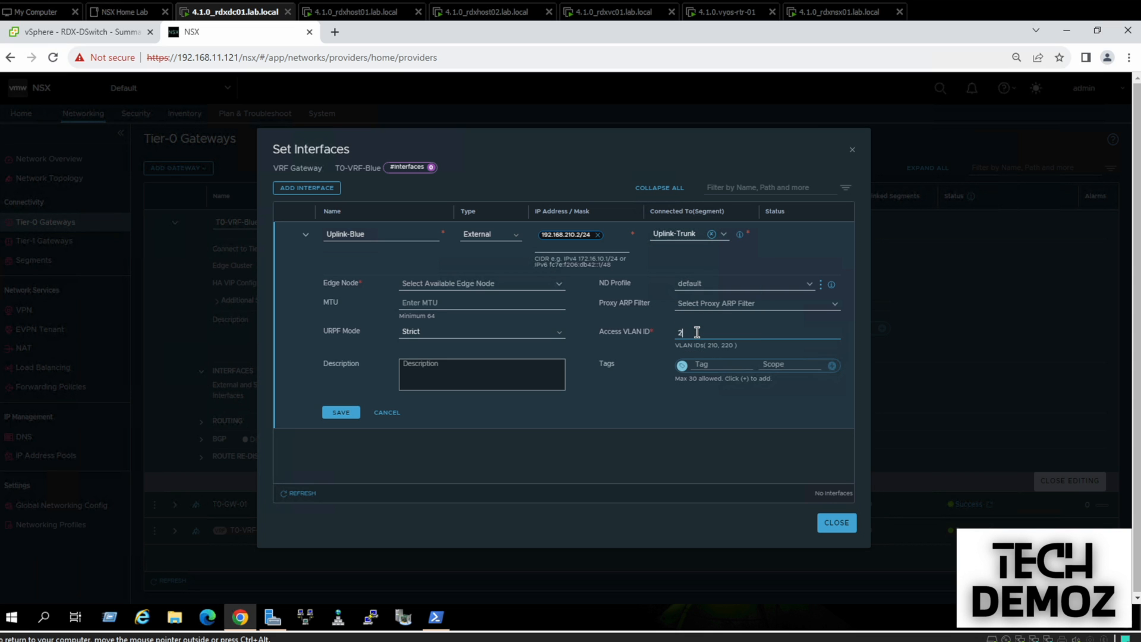
click(485, 285)
click(463, 302)
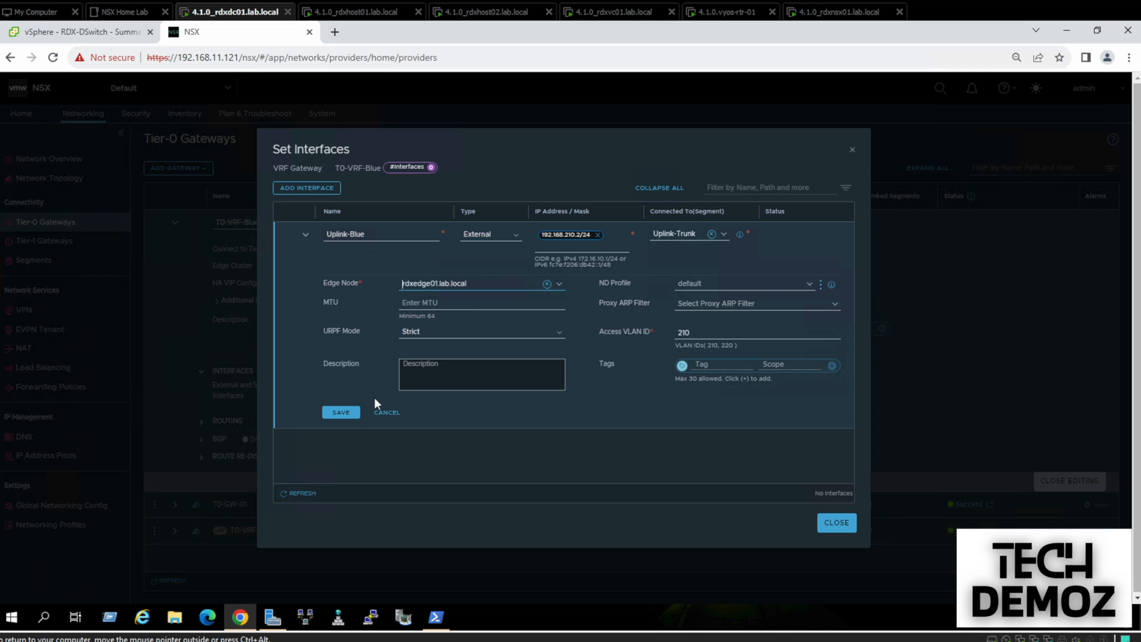
click(342, 413)
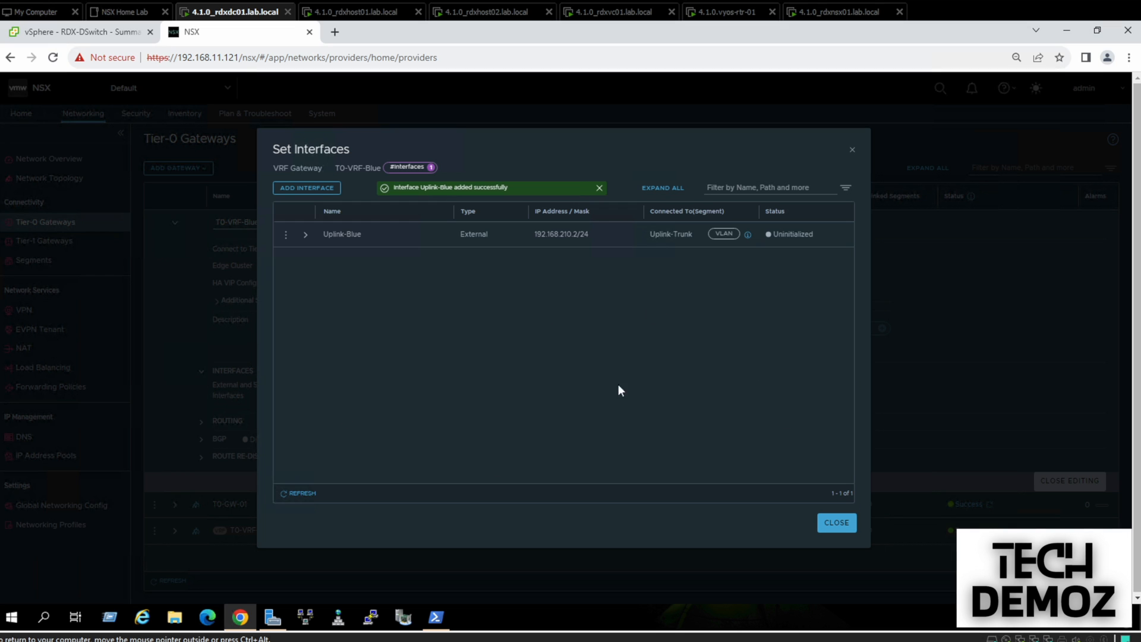
click(301, 493)
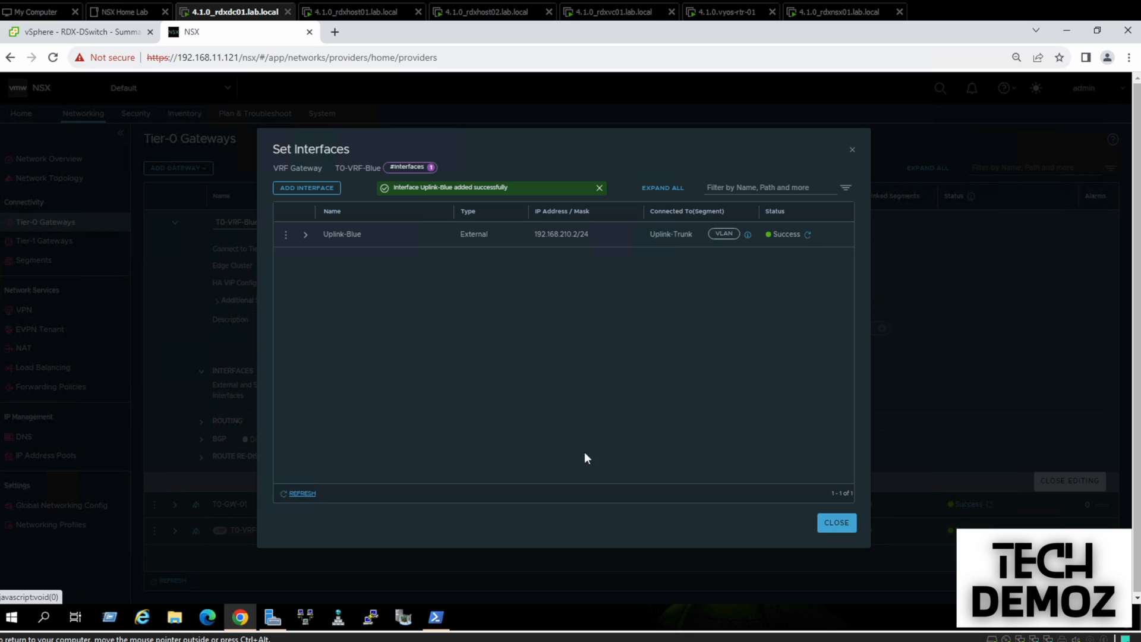
mouse_move(749, 238)
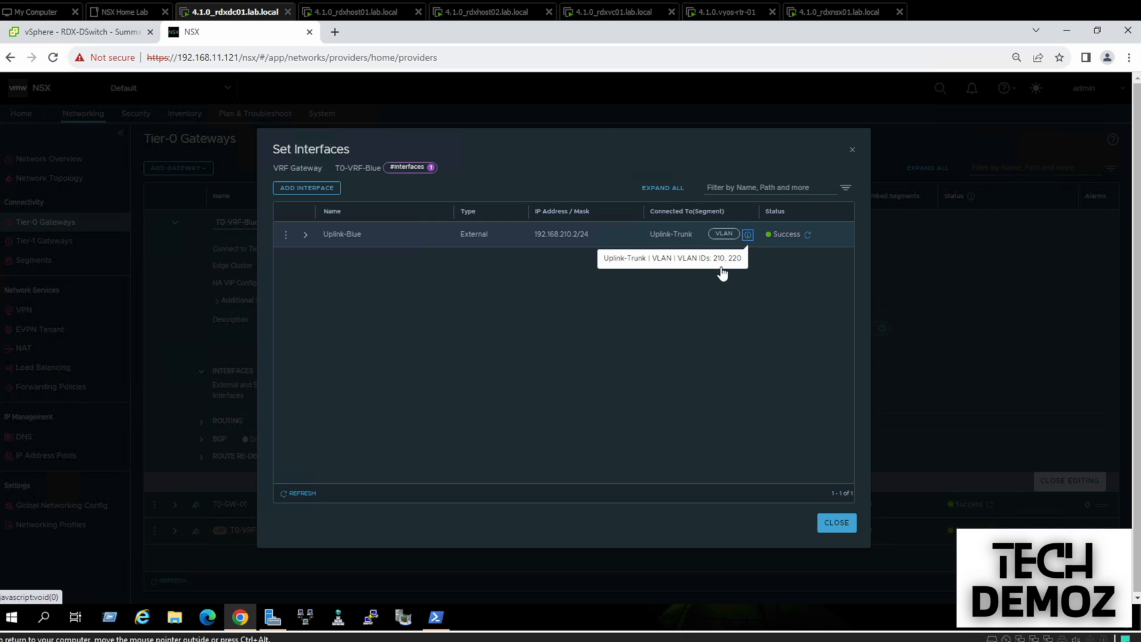
Turn BGP on for T0-VRF-Blue
click(836, 525)
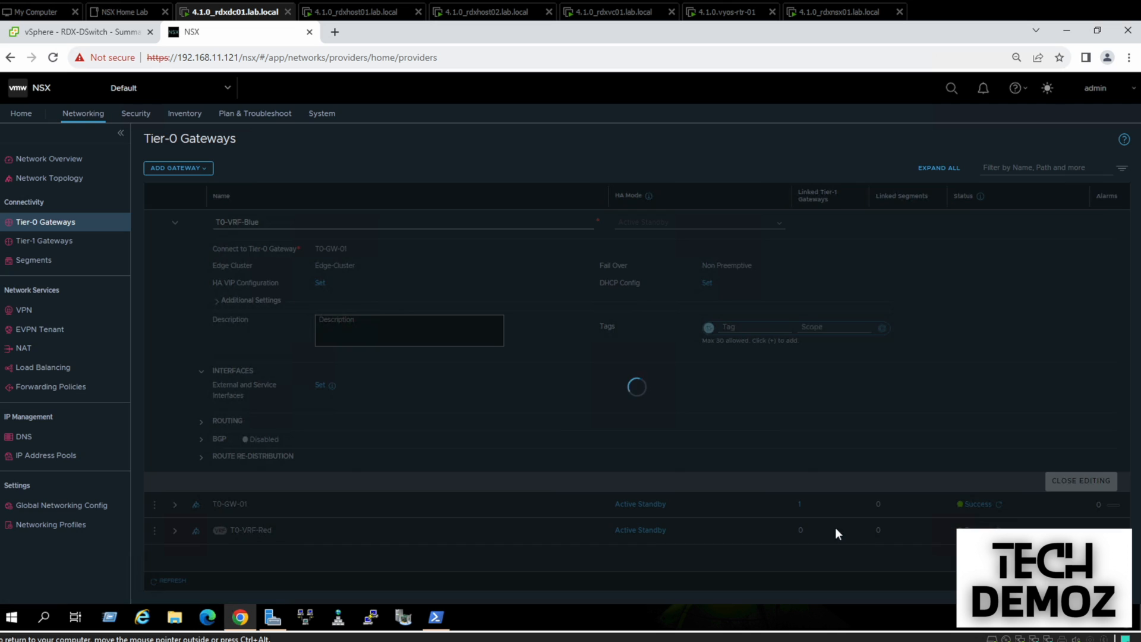
click(202, 440)
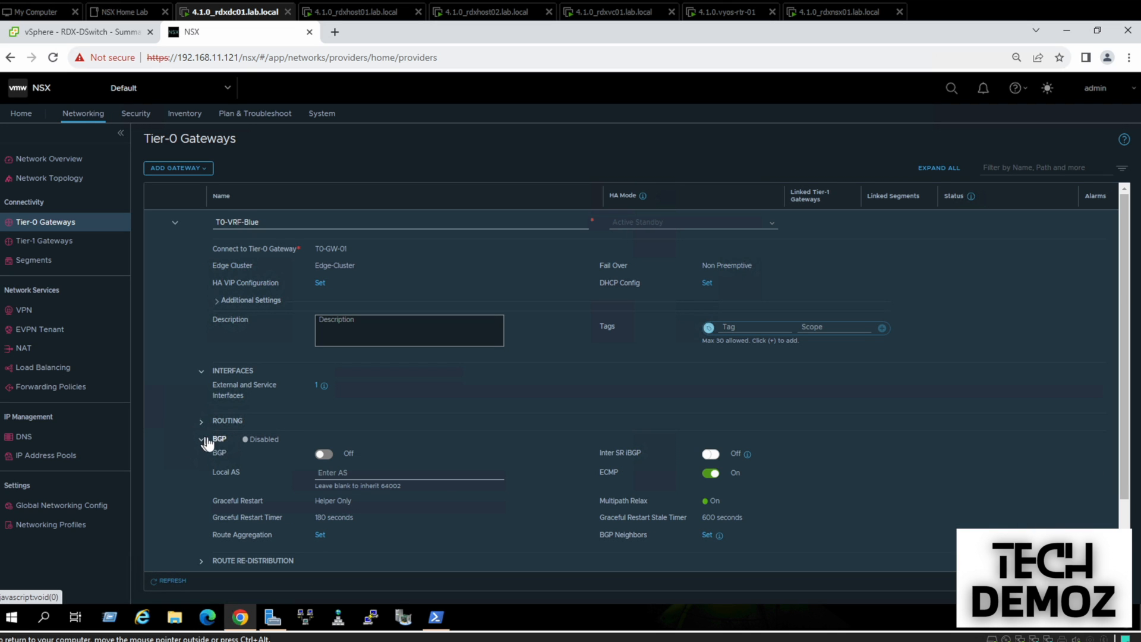
click(321, 454)
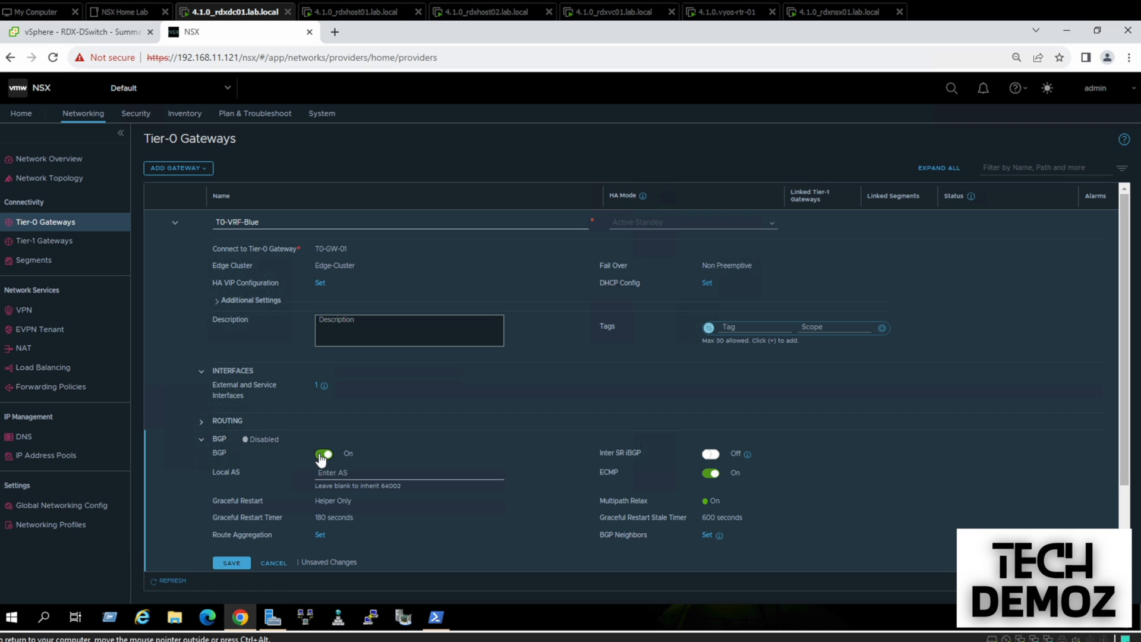
Add BGP neighbor 192.168.210.1 with remote AS 210 and source 192.168.210.2
click(707, 536)
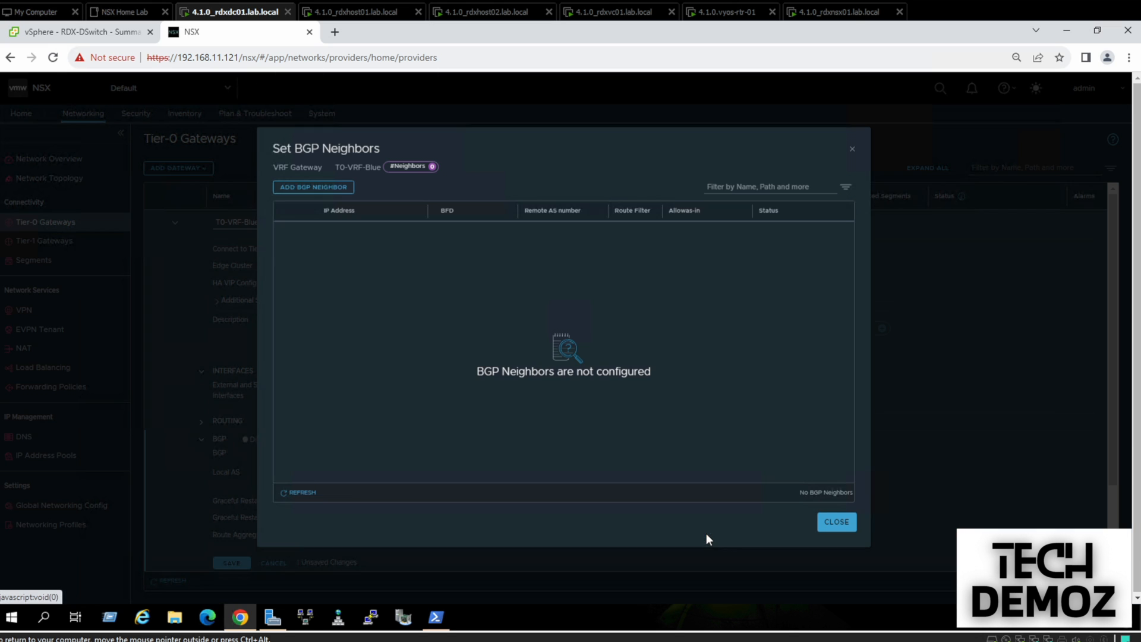
click(323, 189)
text(192.168.210.1)
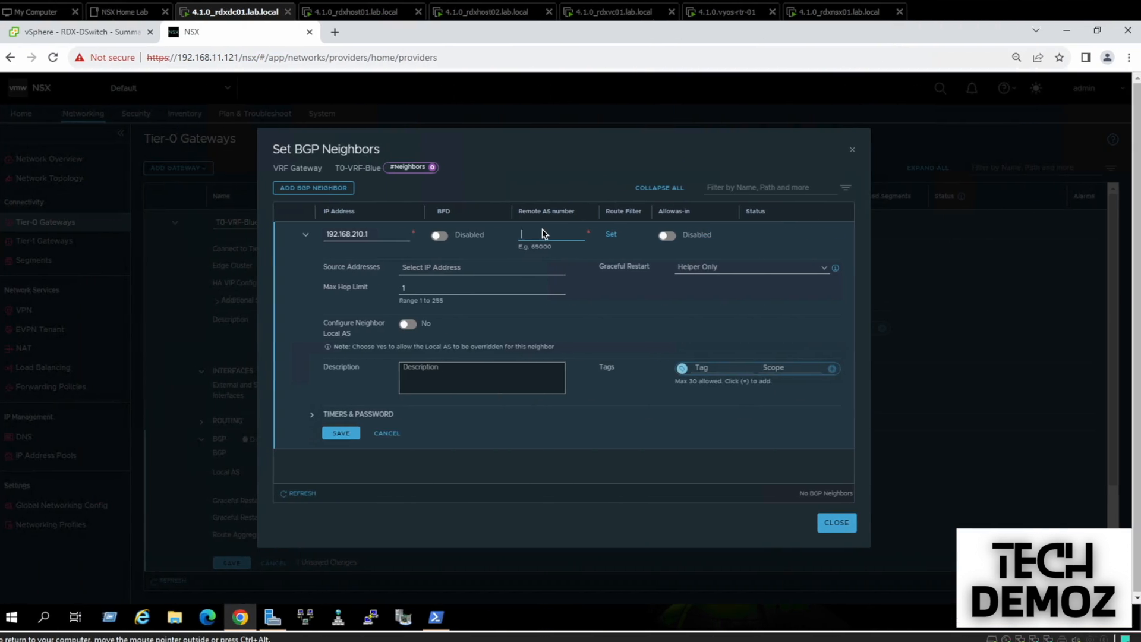
text(2)
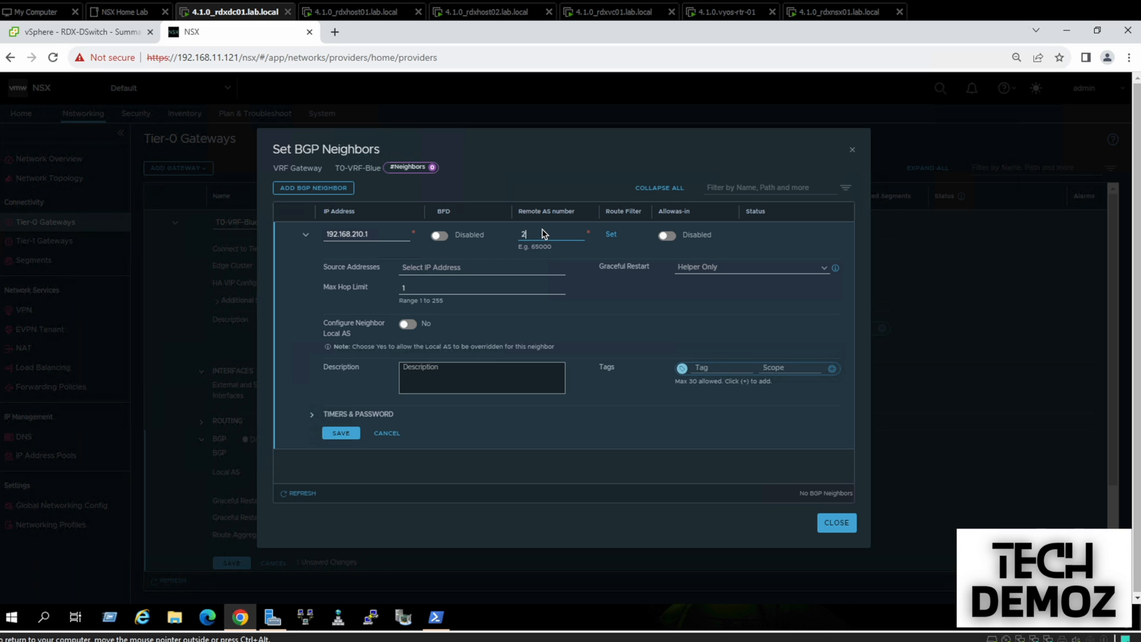
click(489, 266)
click(460, 283)
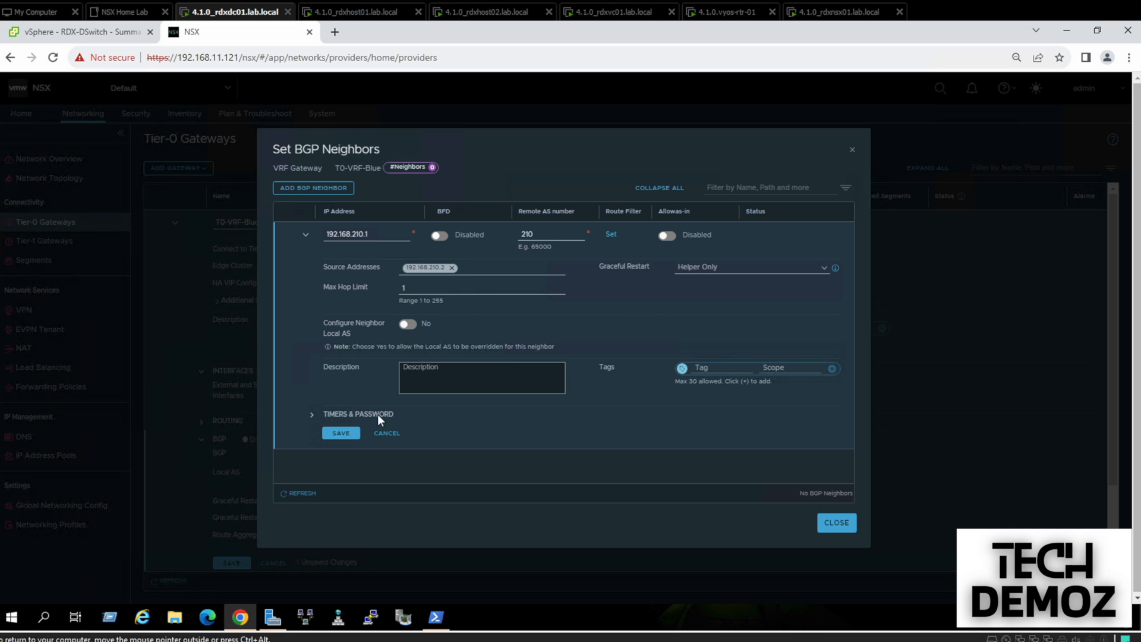
click(342, 432)
Check the neighbor's connectivity status and save T0-VRF-Blue's BGP configuration
click(803, 236)
click(799, 235)
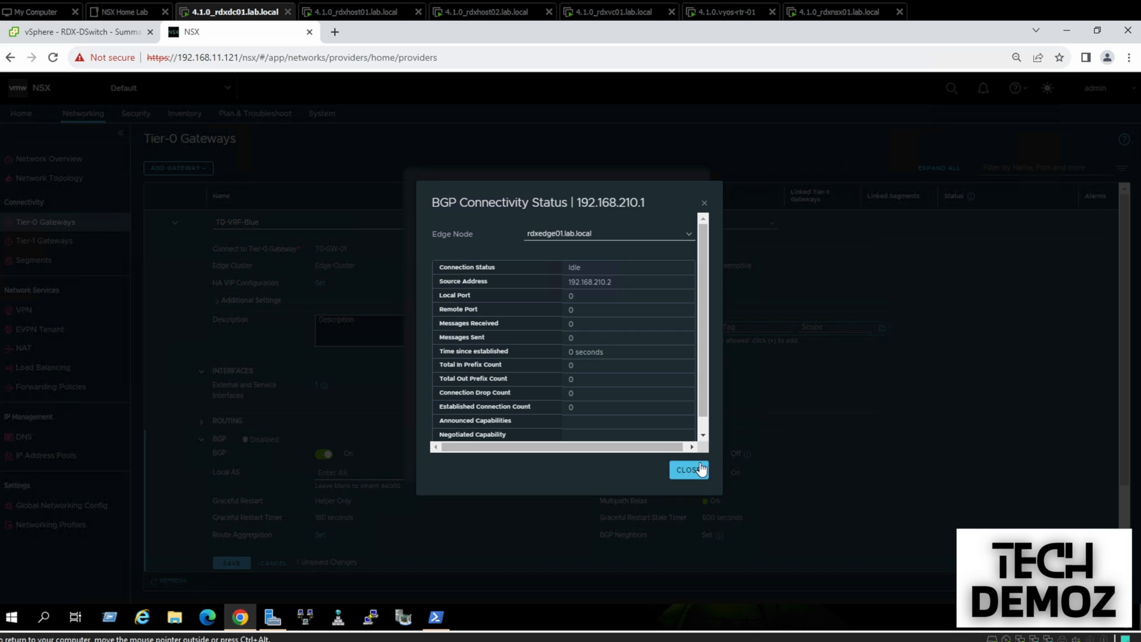
click(699, 468)
click(837, 523)
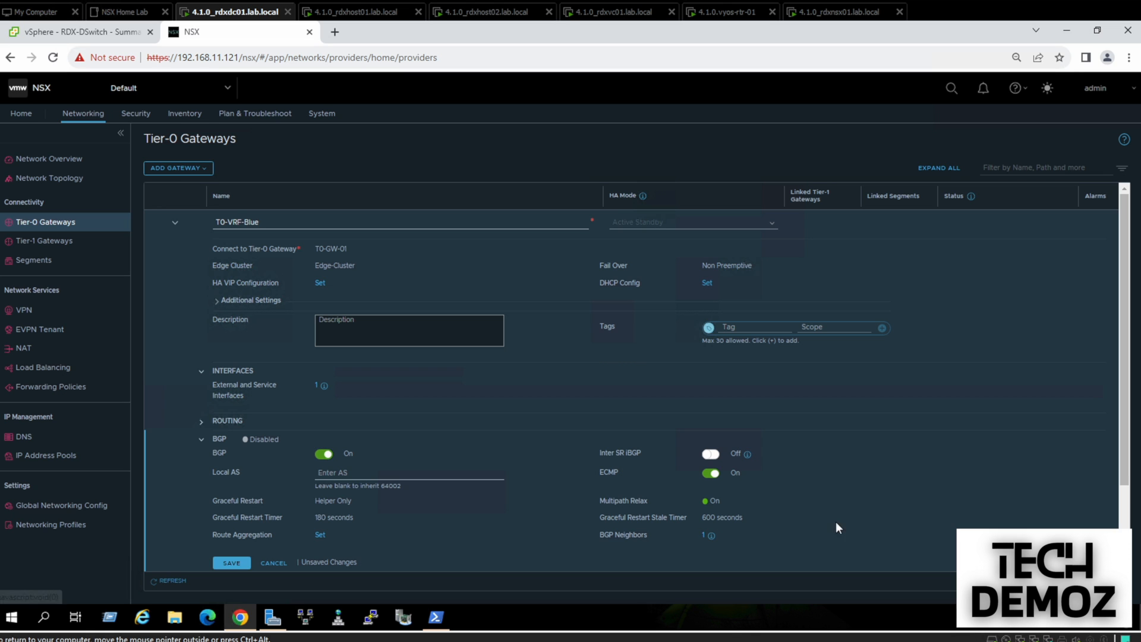
click(233, 564)
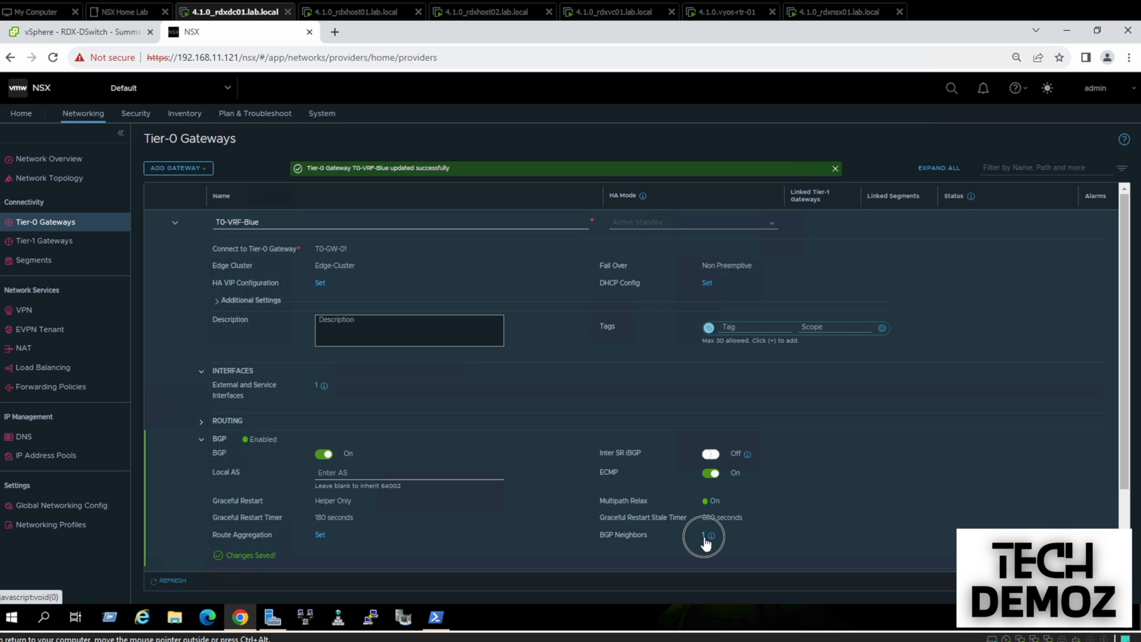
Recheck that the BGP session with 192.168.210.1 is Established
click(704, 536)
mouse_move(806, 237)
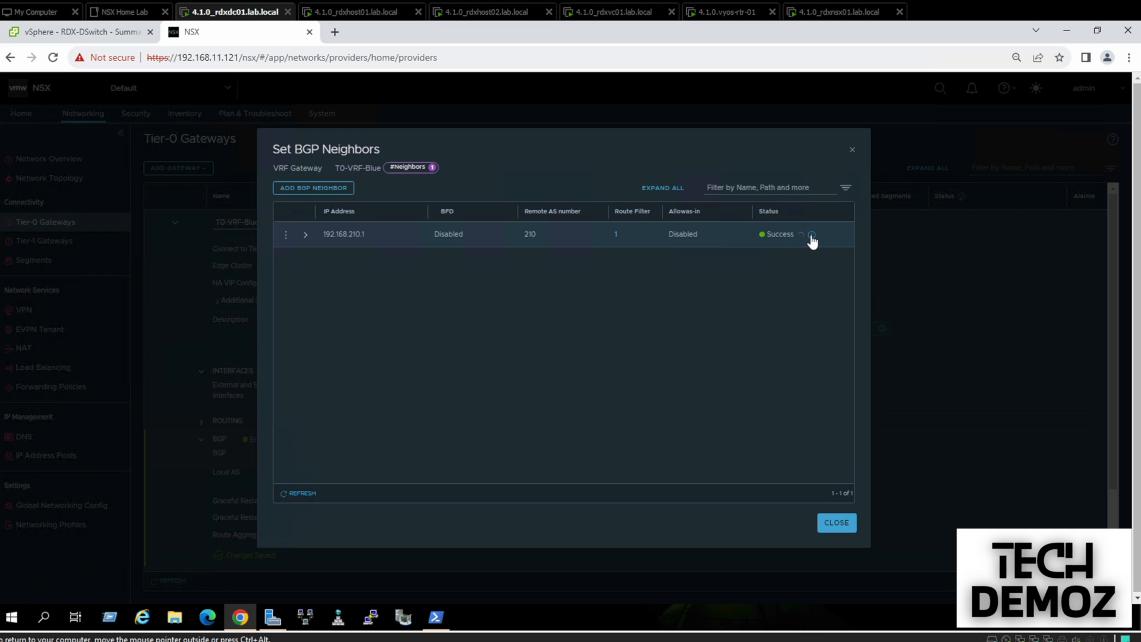
click(812, 236)
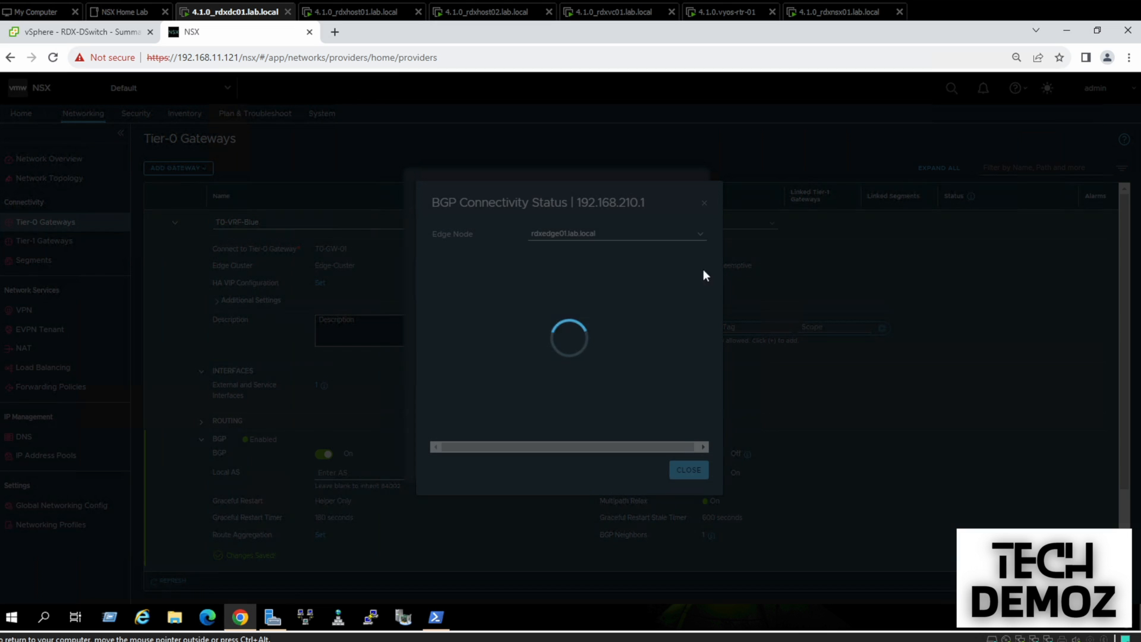
click(693, 473)
click(844, 523)
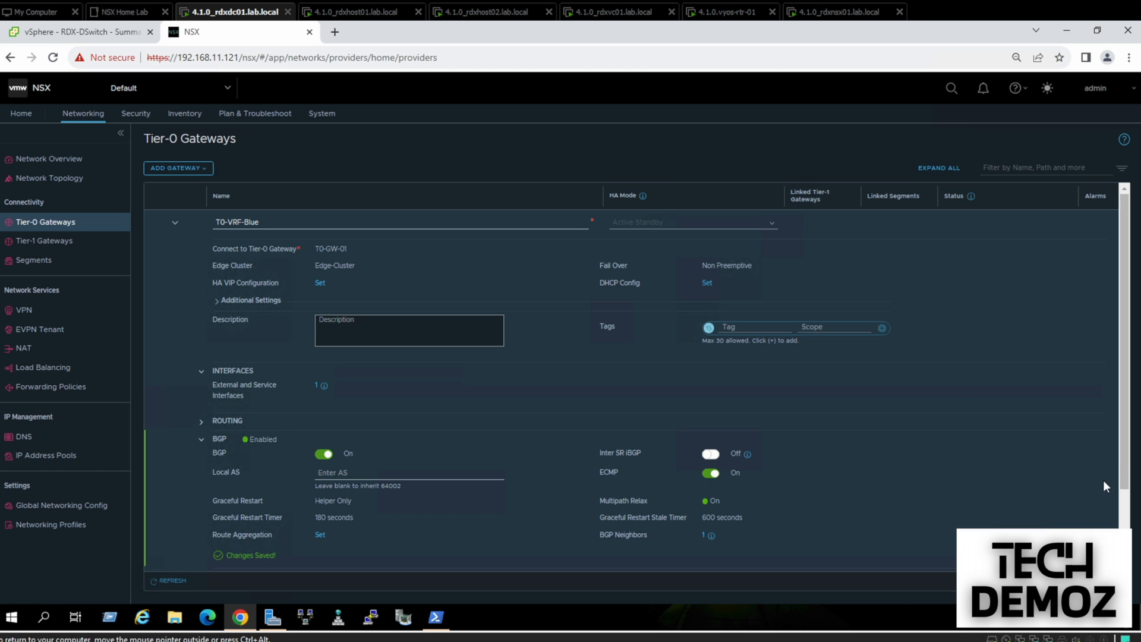
Add a redistribution rule named Blue-Redistrubtion on T0-VRF-Blue
scroll(1014, 500, down, 2)
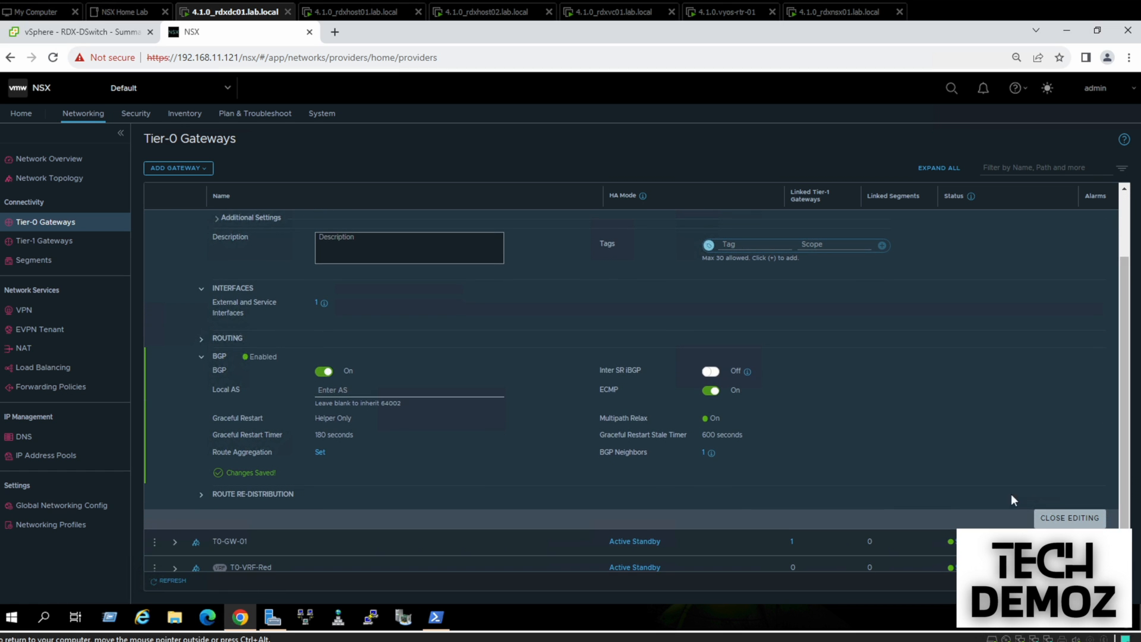
click(249, 494)
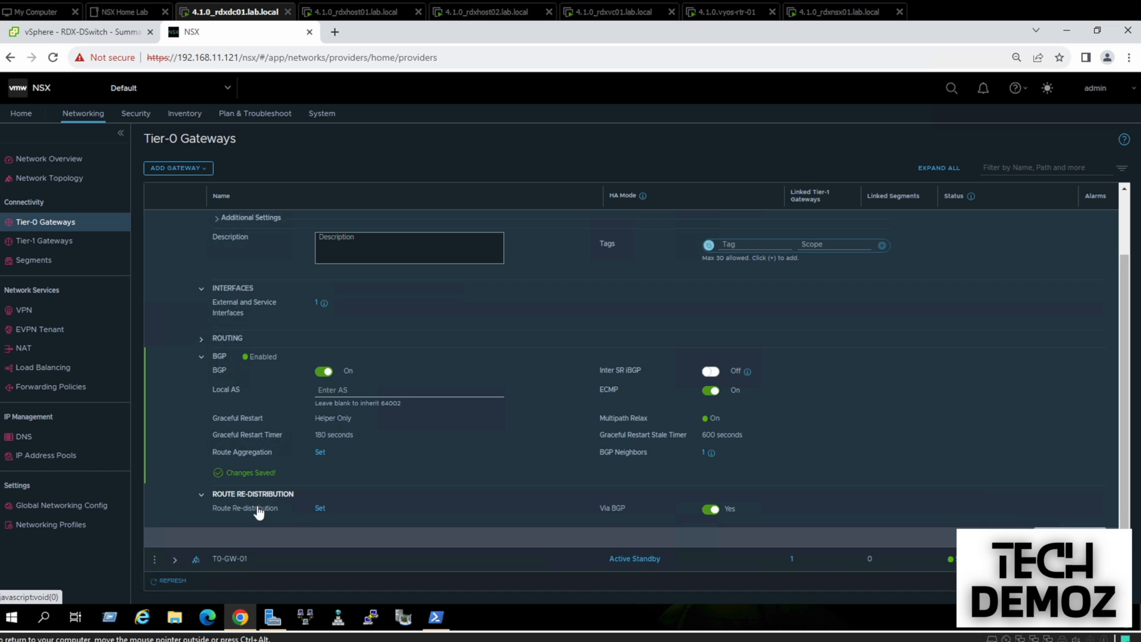
click(320, 508)
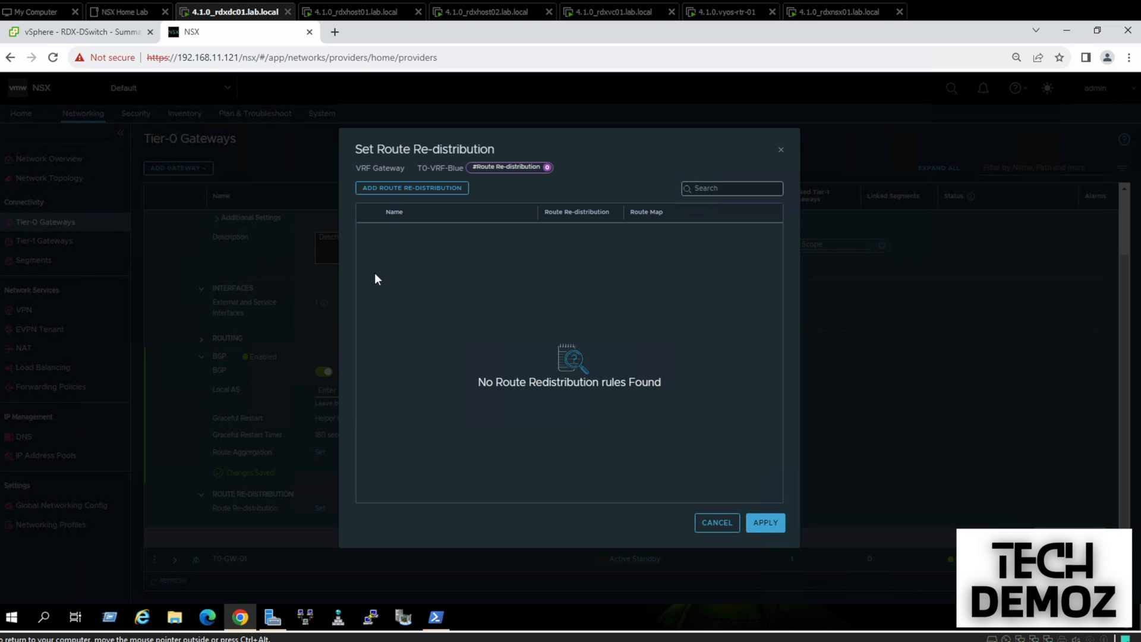
click(390, 189)
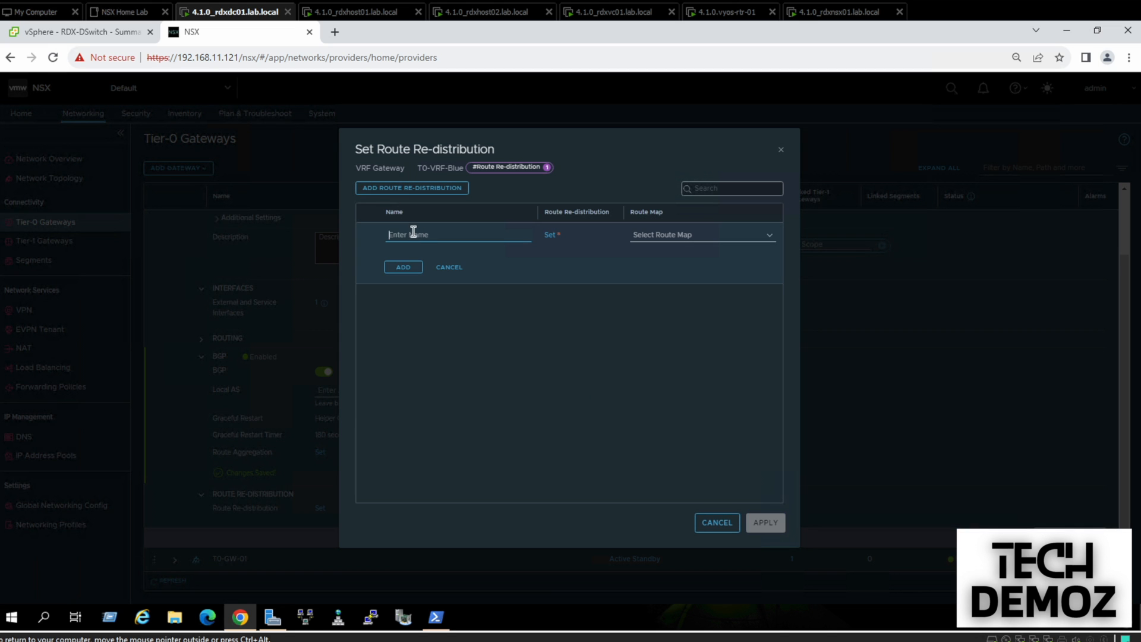
click(411, 235)
text(Blue-Redid)
key(BackSpace)
text(strubtion)
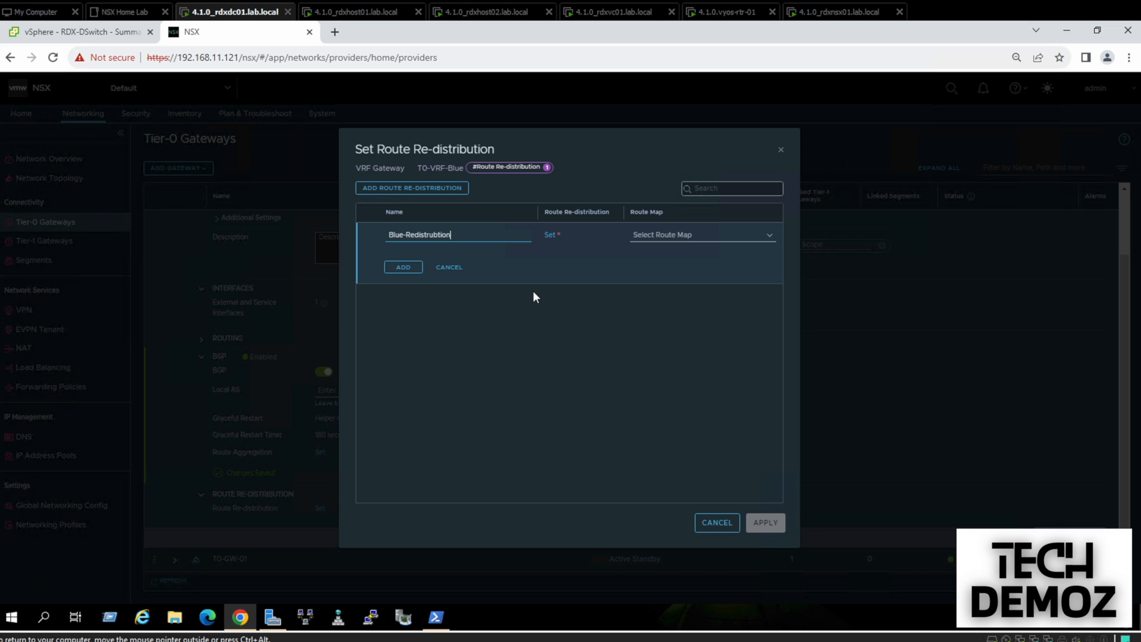
Redistribute Tier-0 and Tier-1 connected interfaces and segments, then save and close T0-VRF-Blue
click(551, 236)
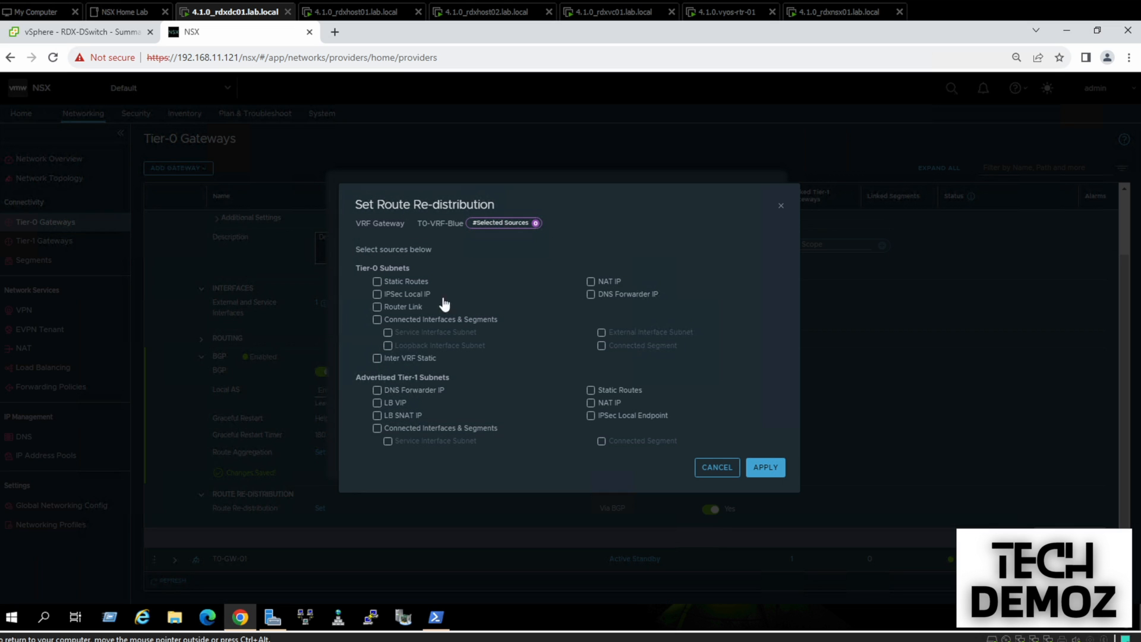
click(378, 320)
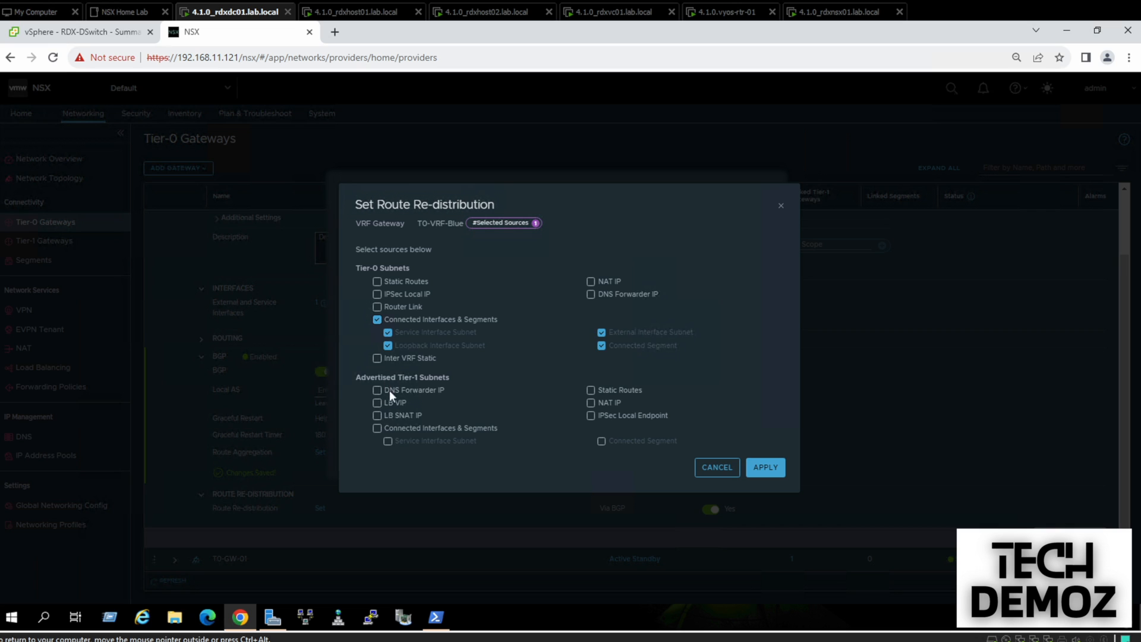
click(376, 429)
click(766, 468)
click(397, 268)
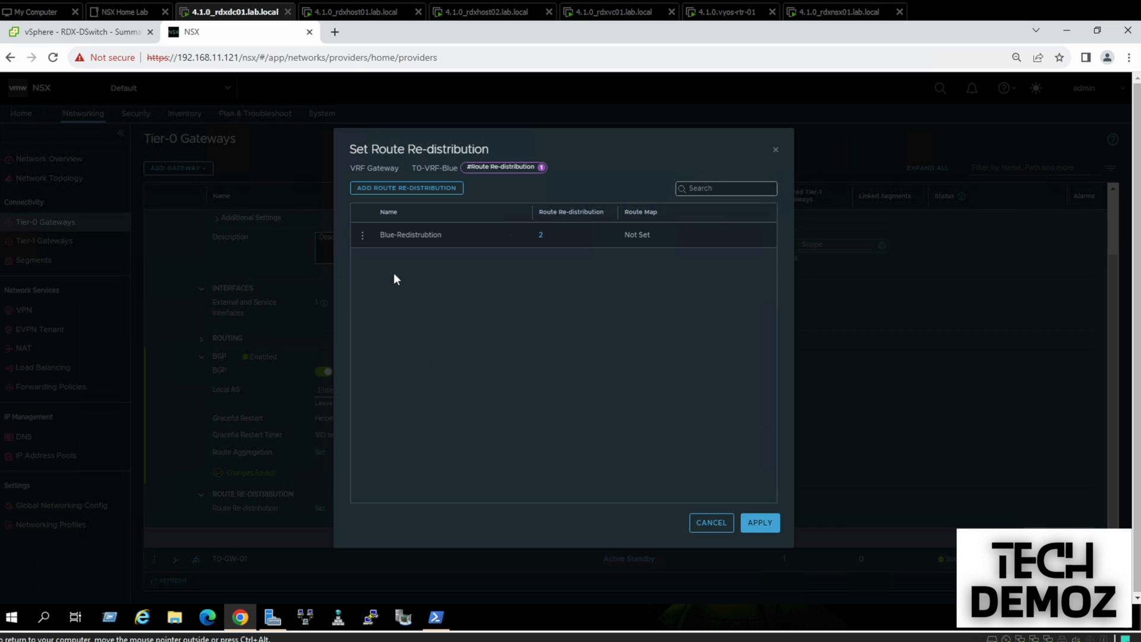
click(761, 522)
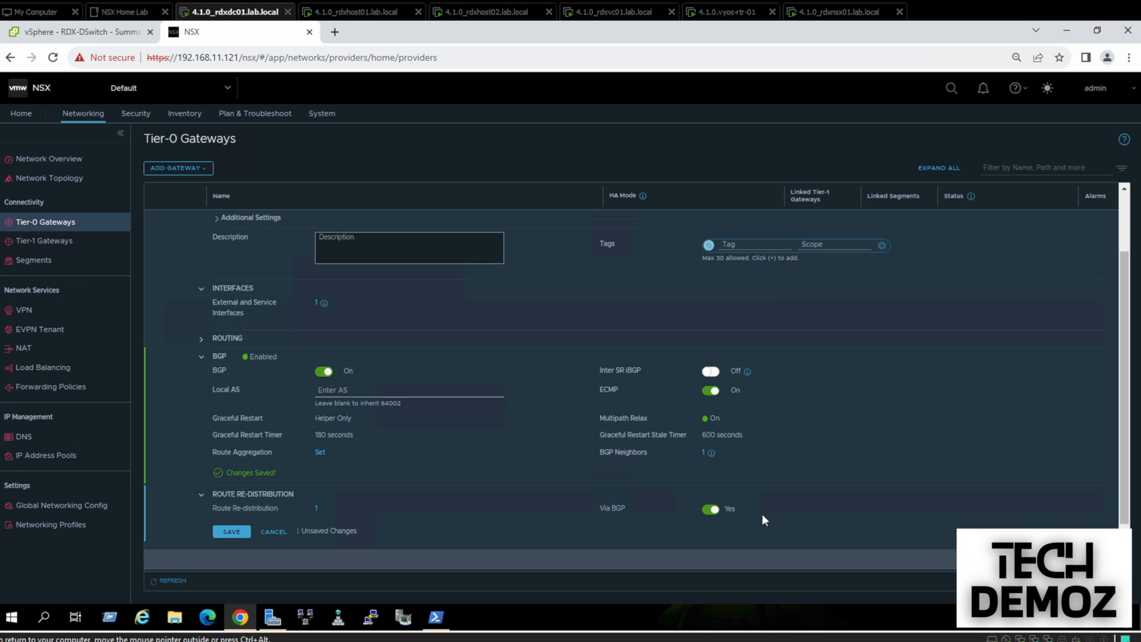
click(230, 530)
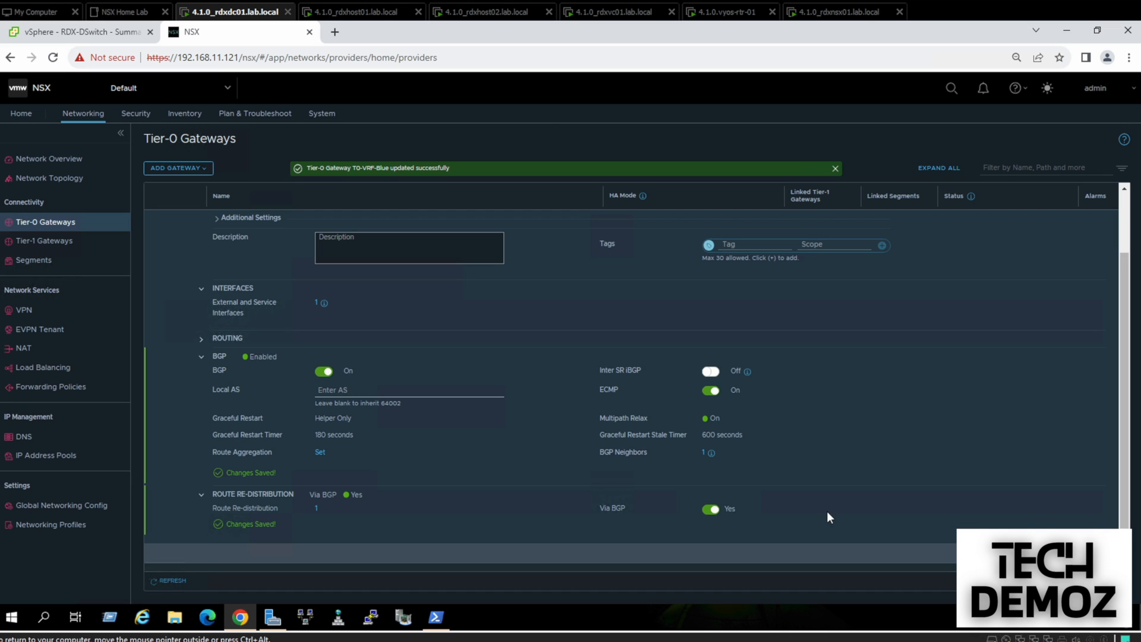
click(1078, 553)
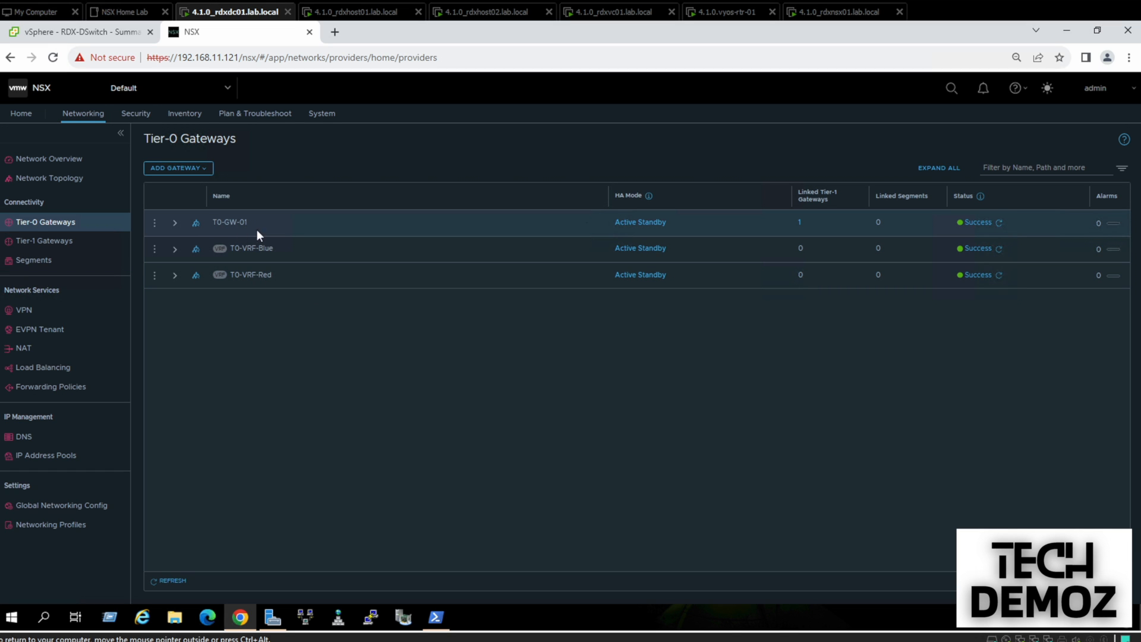
Start a Tier-1 gateway named T1-VRF-Red linked to T0-VRF-Red
click(56, 244)
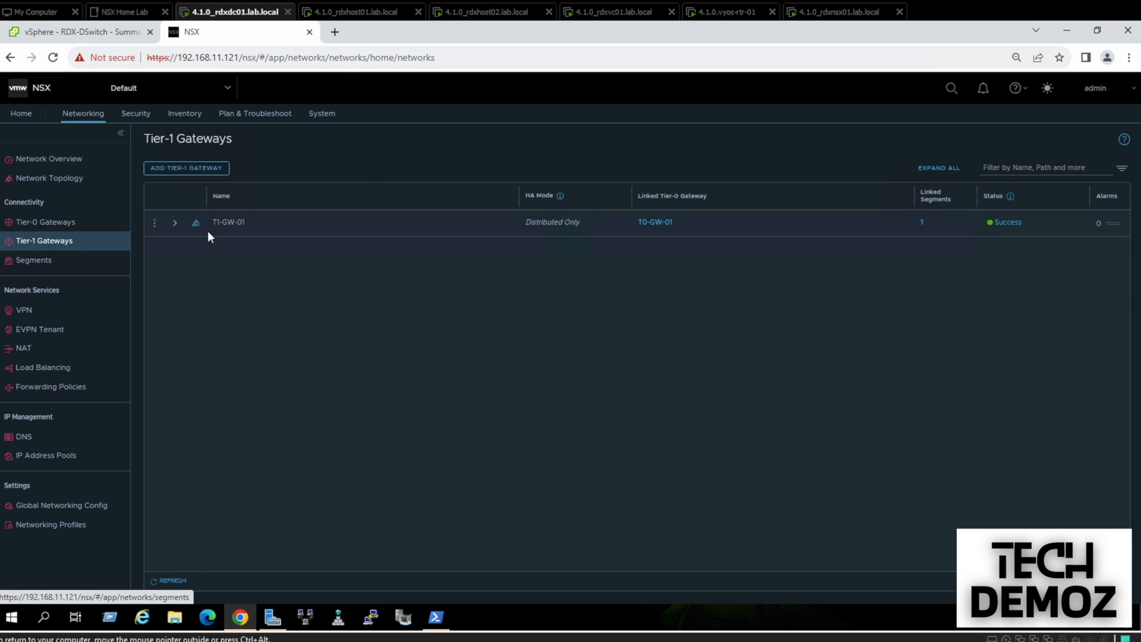
click(171, 169)
click(246, 221)
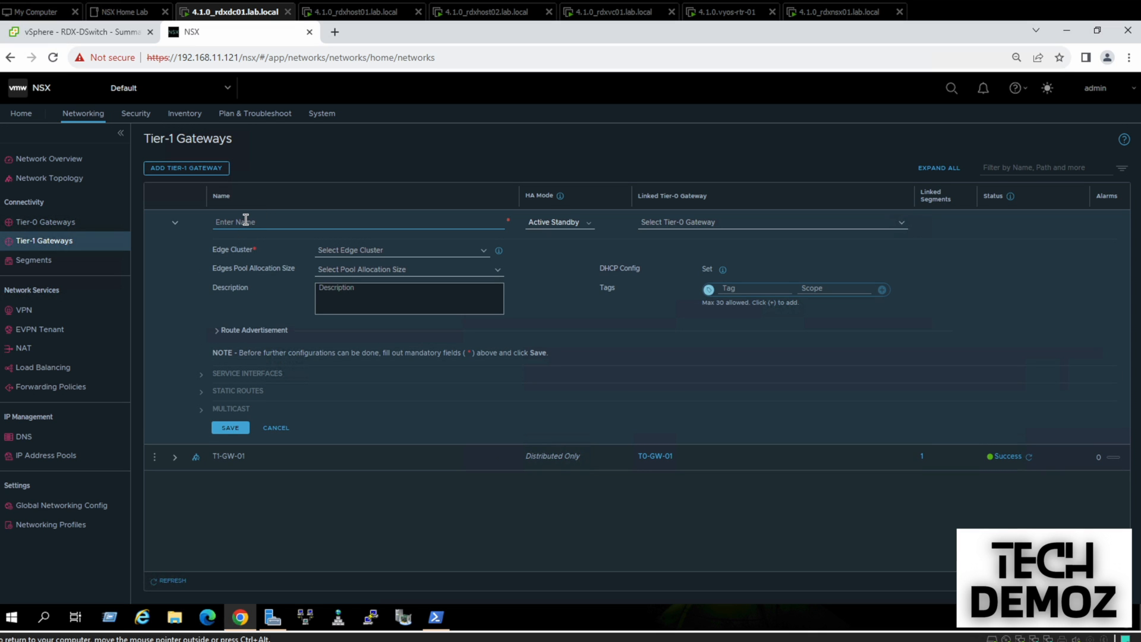
text(T1-VRF-Red)
click(664, 225)
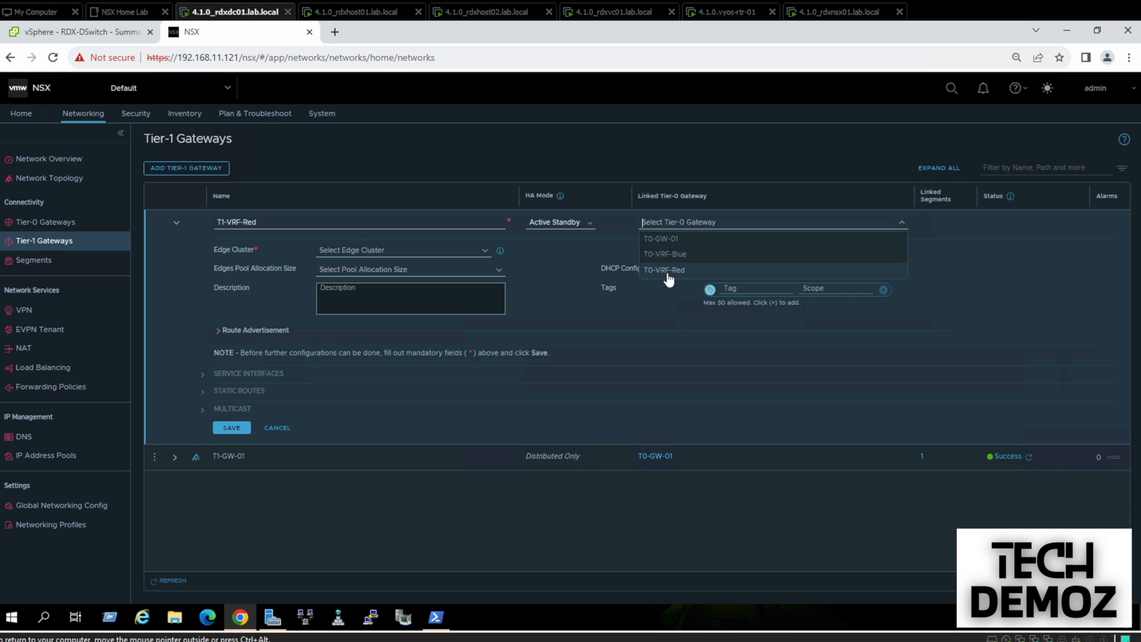
click(672, 270)
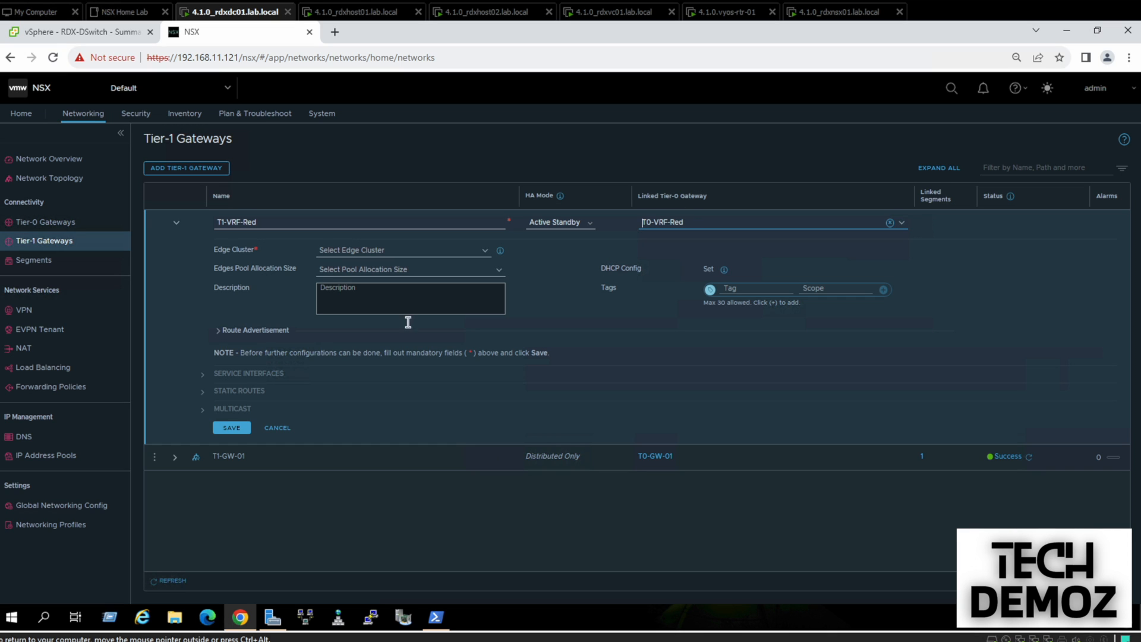
Advertise all connected segments and service ports, keep the default HA mode, and save T1-VRF-Red
click(247, 332)
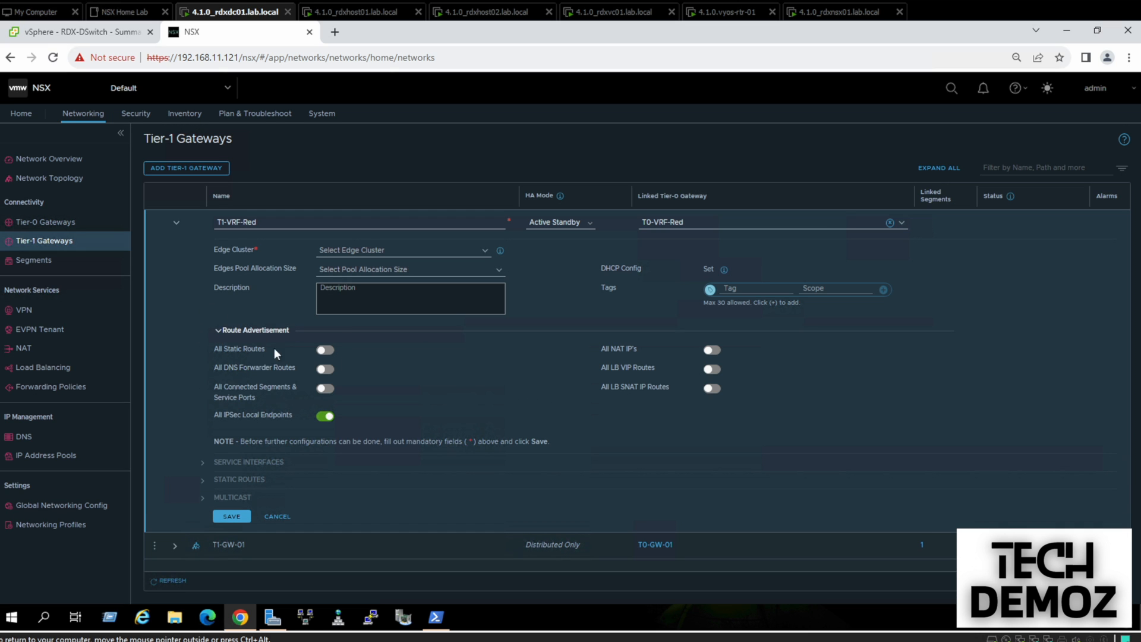
click(325, 388)
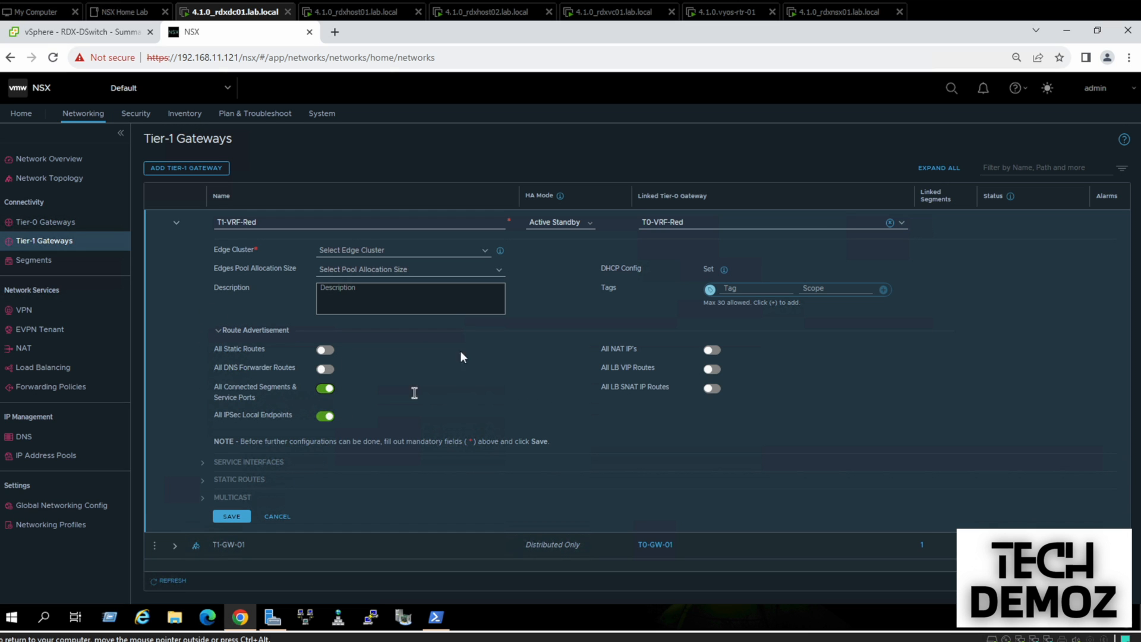
click(553, 222)
click(558, 252)
click(236, 501)
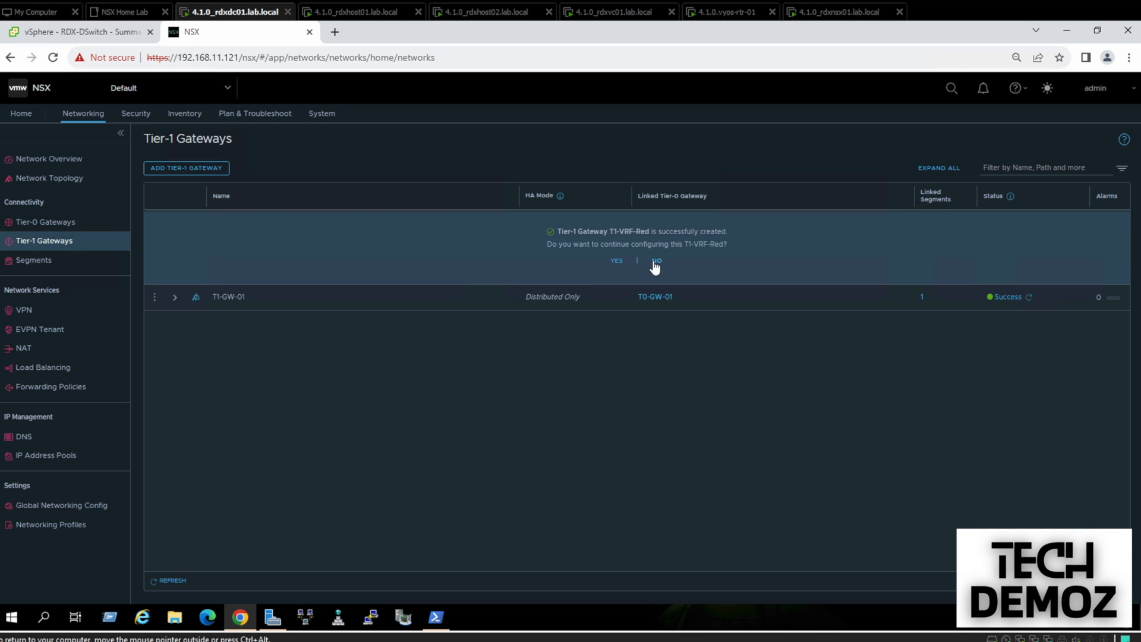
click(654, 260)
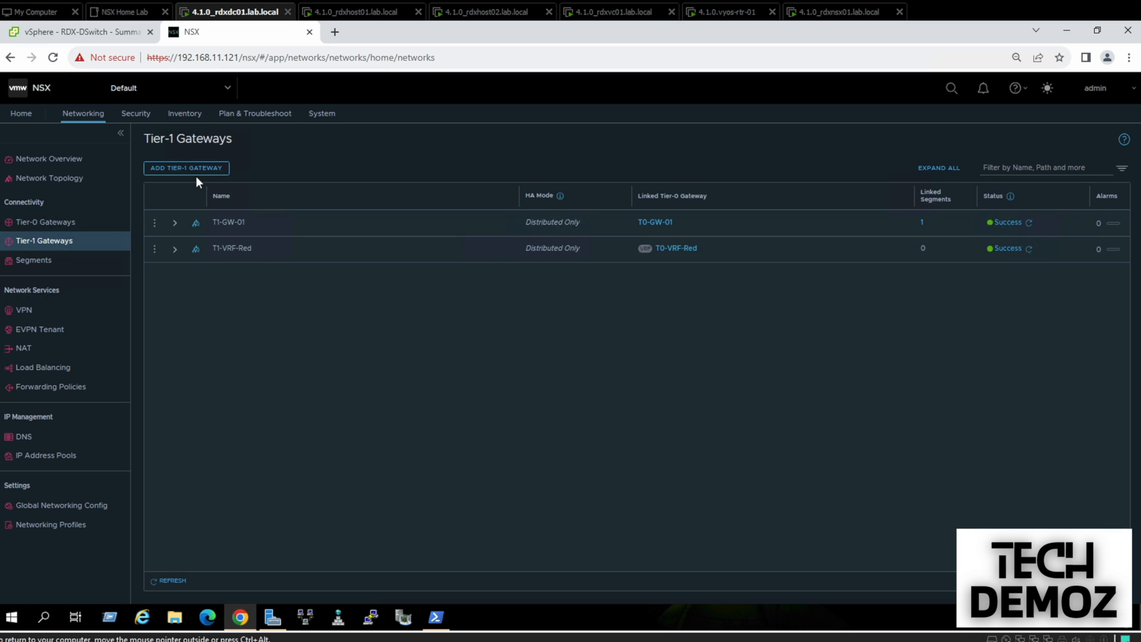
Start Tier-1 gateway T1-VRF-Blue in Distributed Only mode, linked to T0-VRF-Blue
click(186, 168)
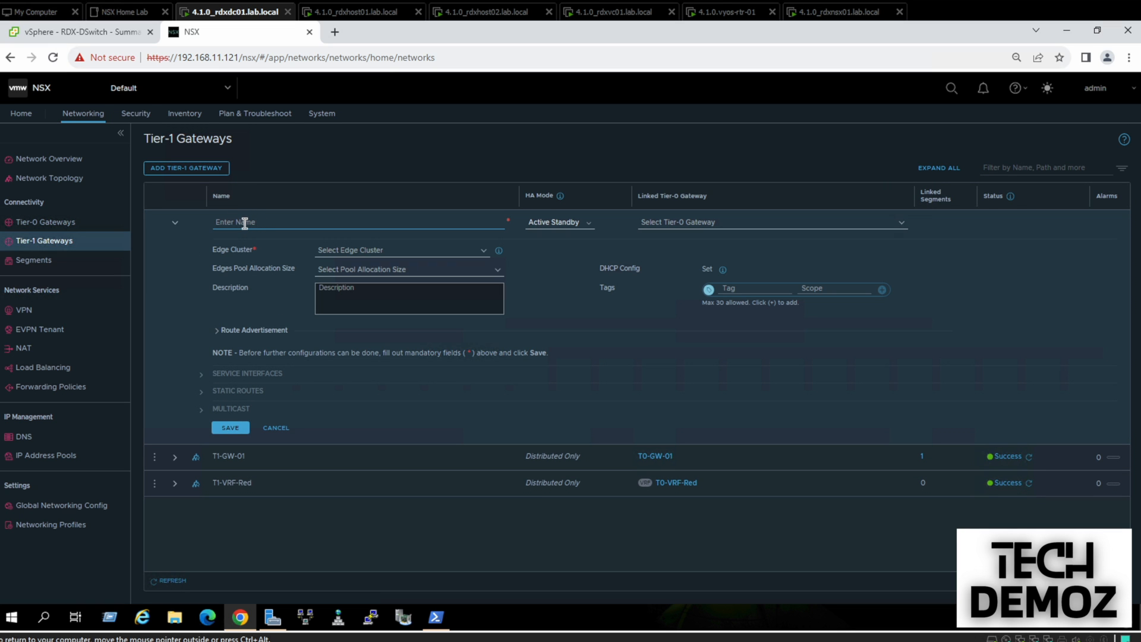
text(T1-VRF-Blue)
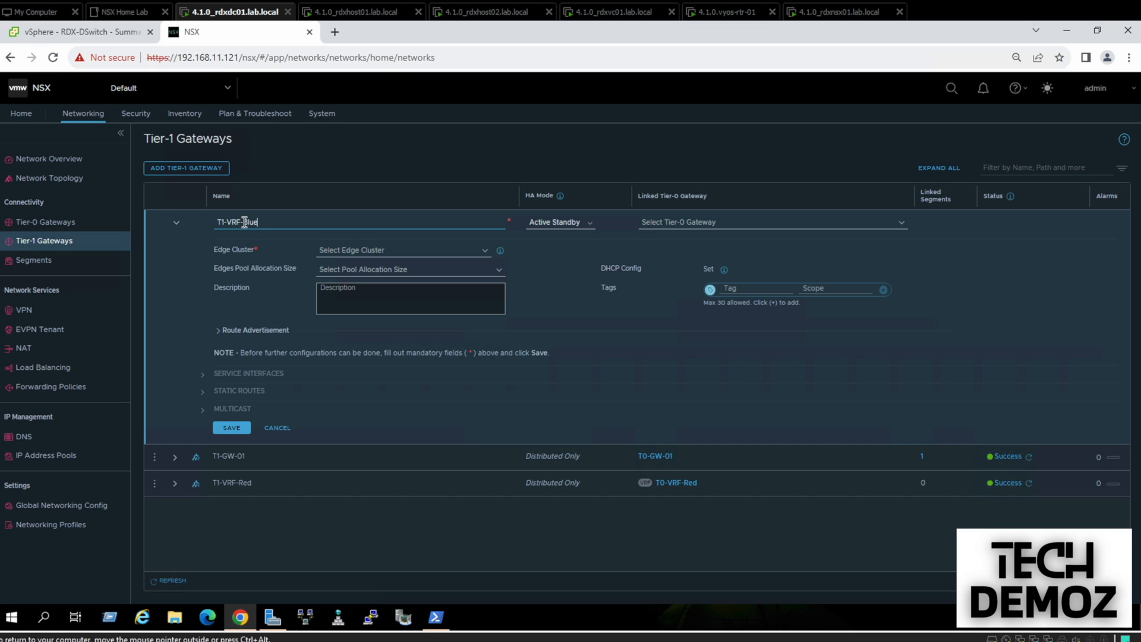
click(574, 225)
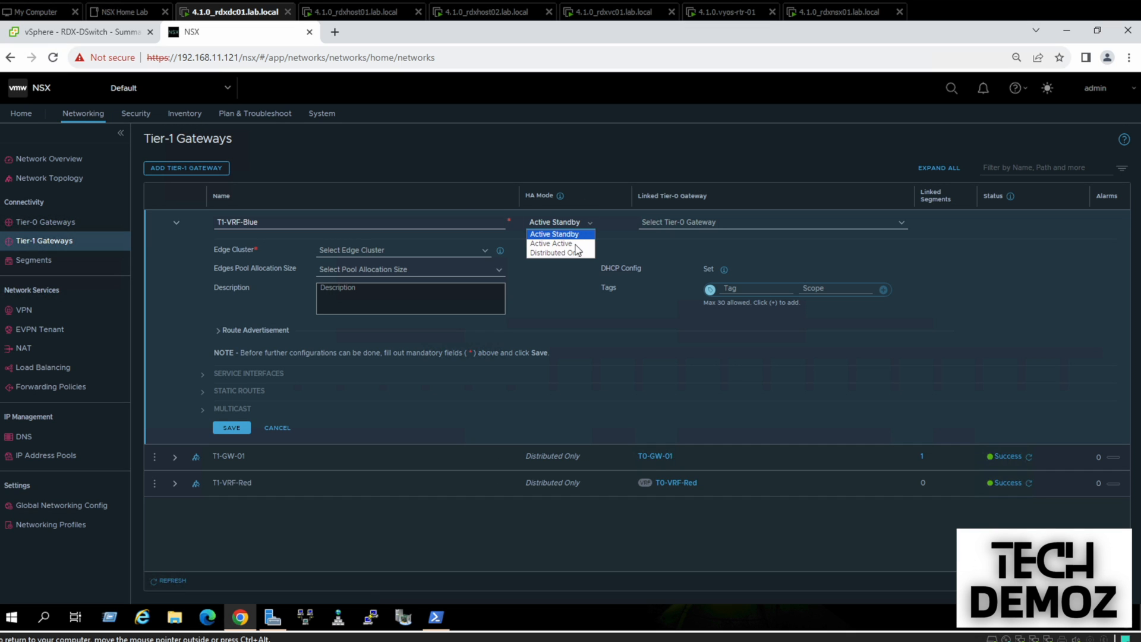
click(573, 252)
click(682, 223)
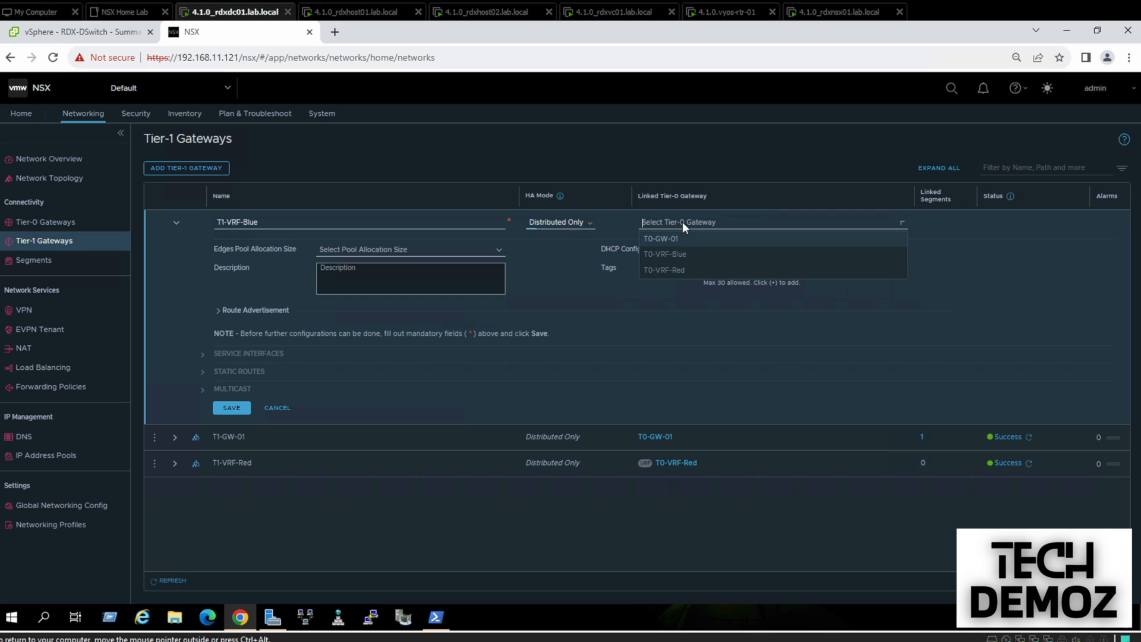
click(679, 255)
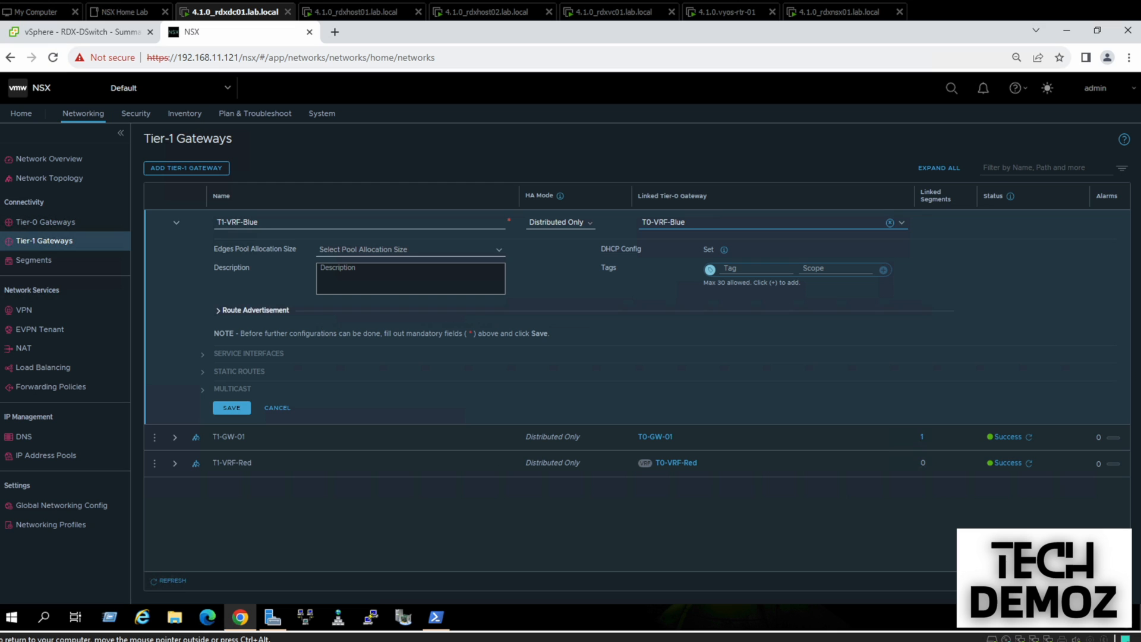
Advertise all connected segments and service ports and save T1-VRF-Blue
click(219, 312)
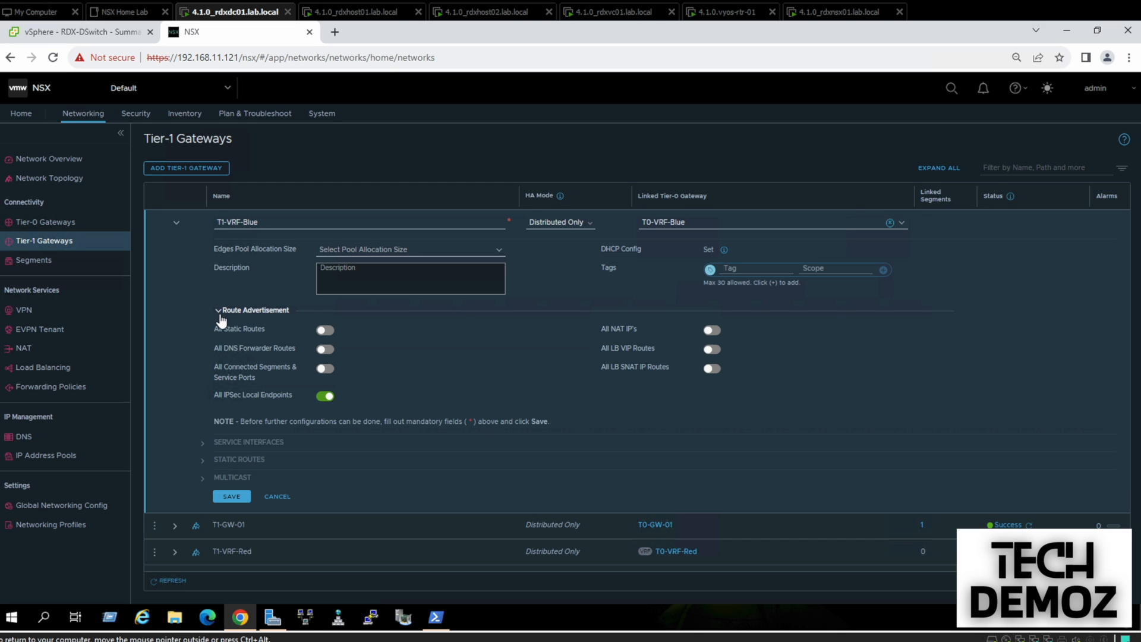
click(325, 369)
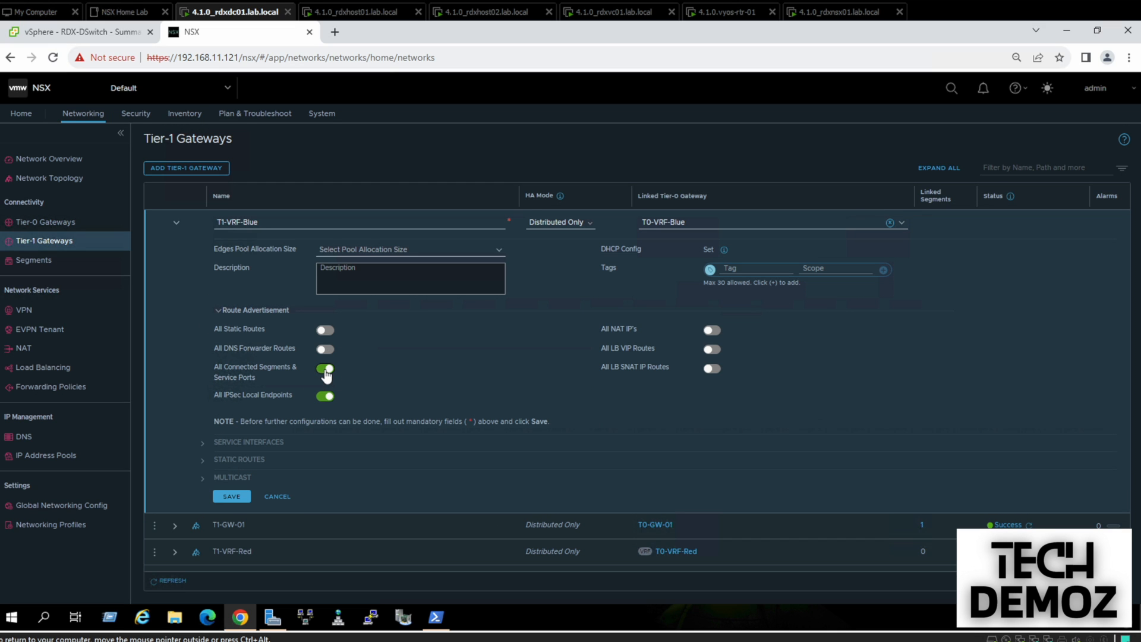
click(232, 497)
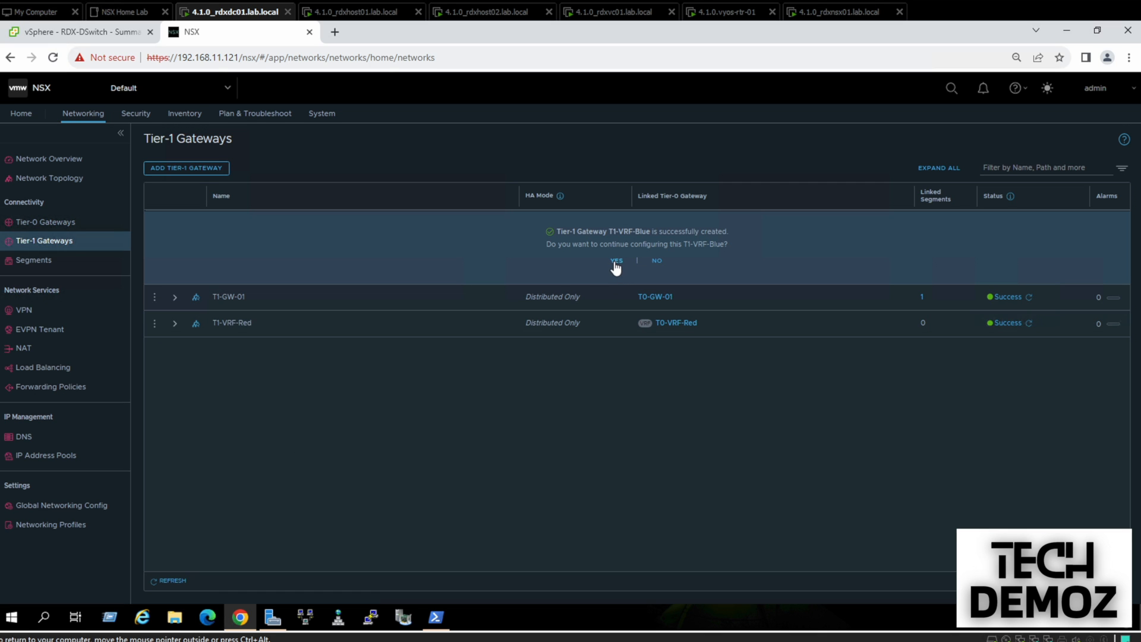
click(657, 261)
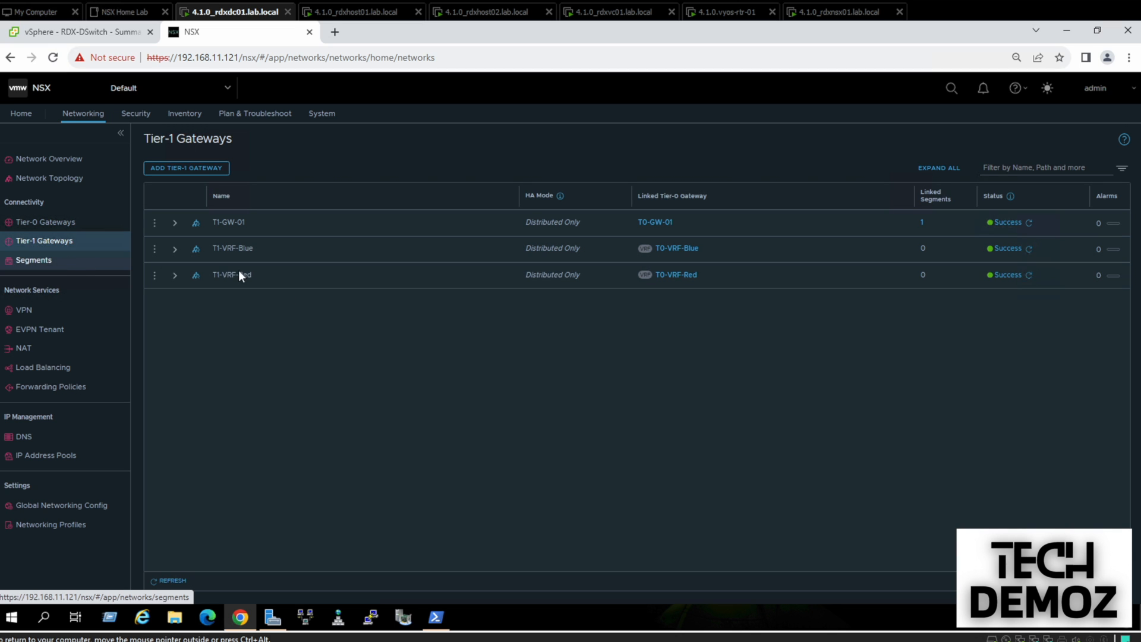
click(47, 264)
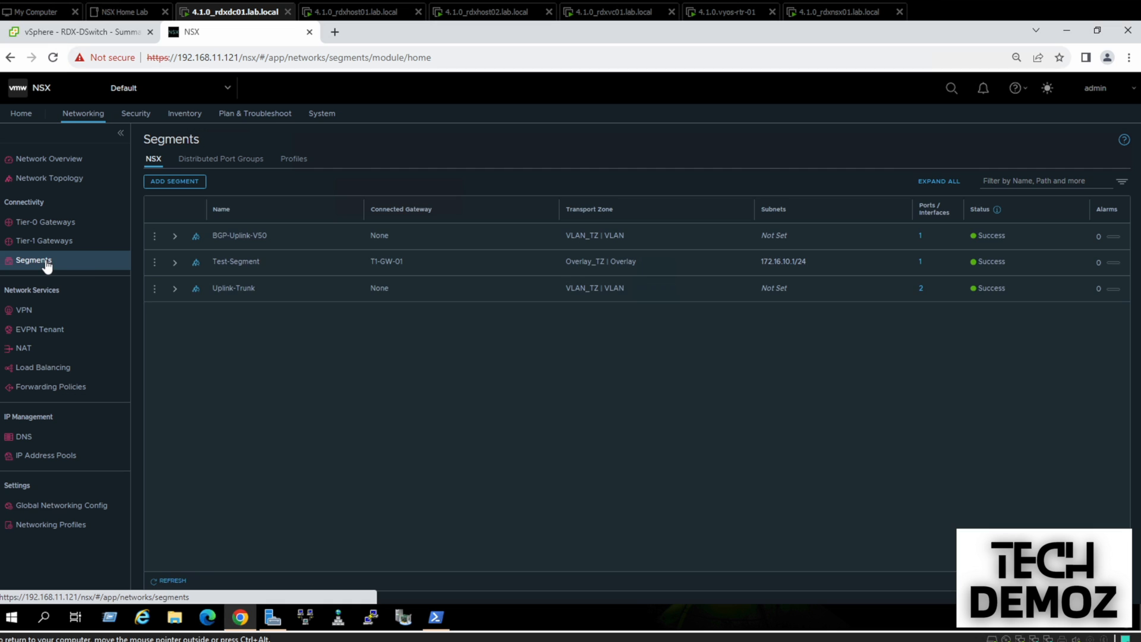
Add segment Segment-Blue-VRF connected to T1-VRF-Blue
click(183, 182)
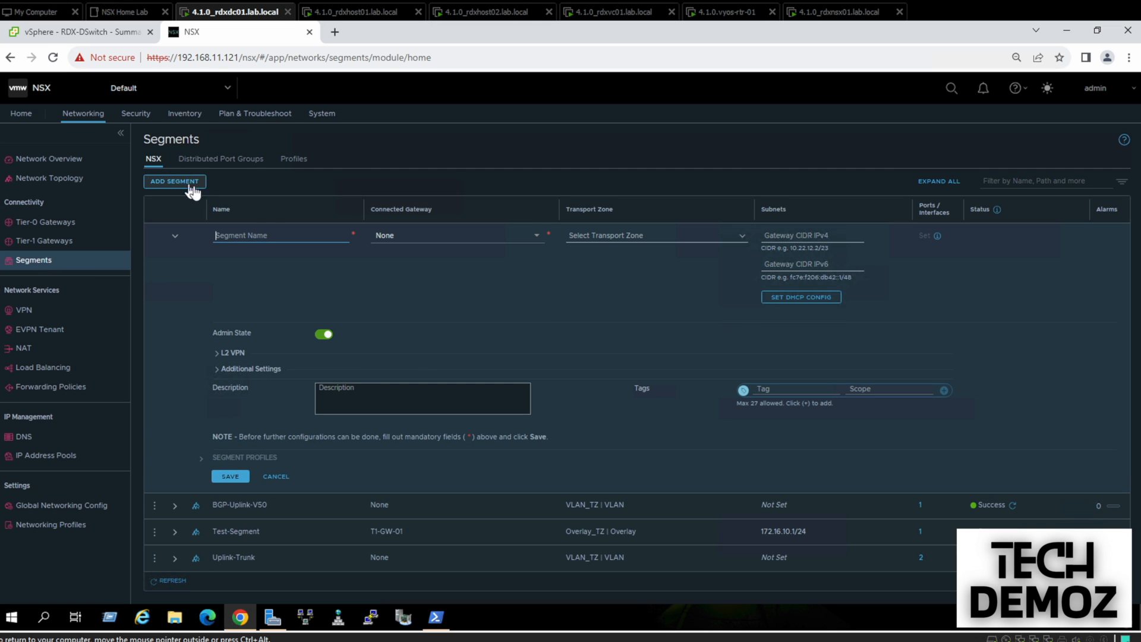
click(255, 234)
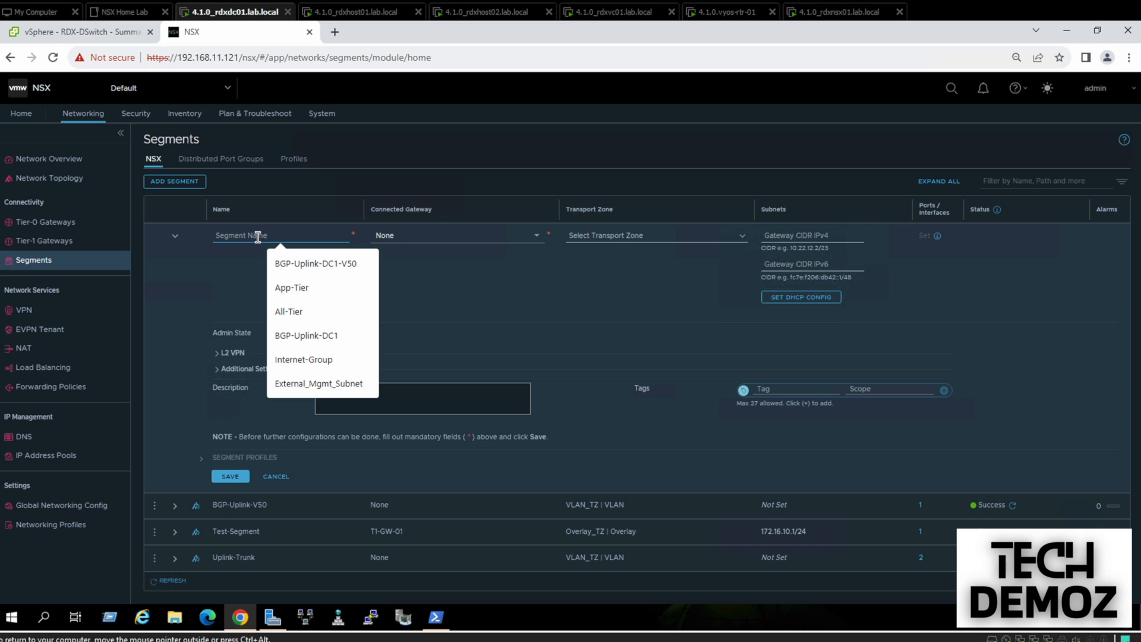
text(S)
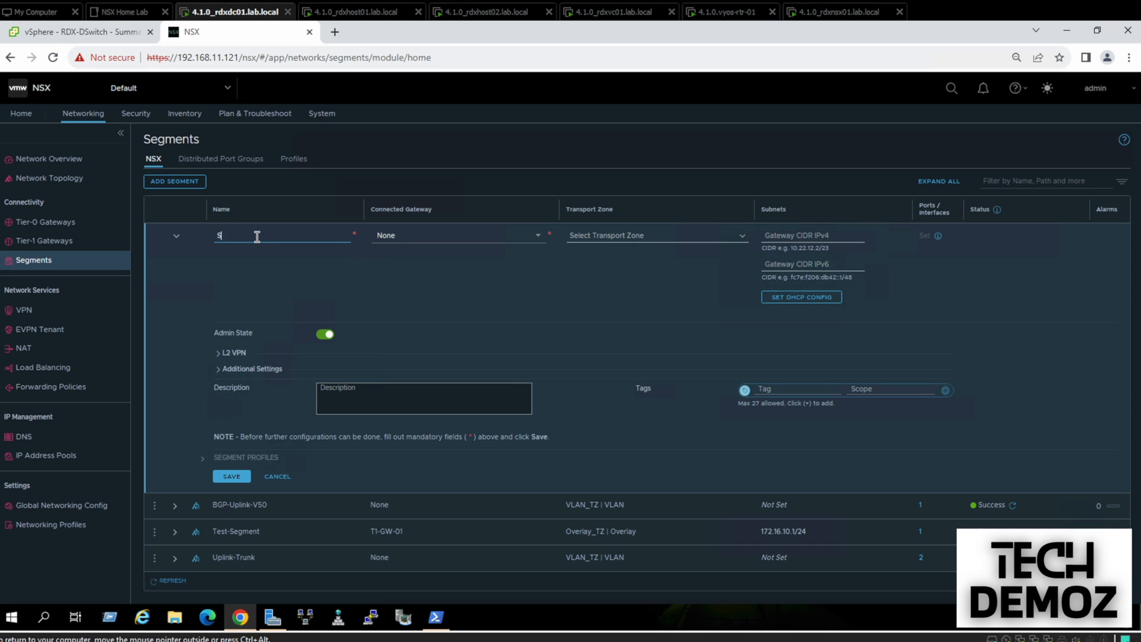
text(egment-Blue-VRF)
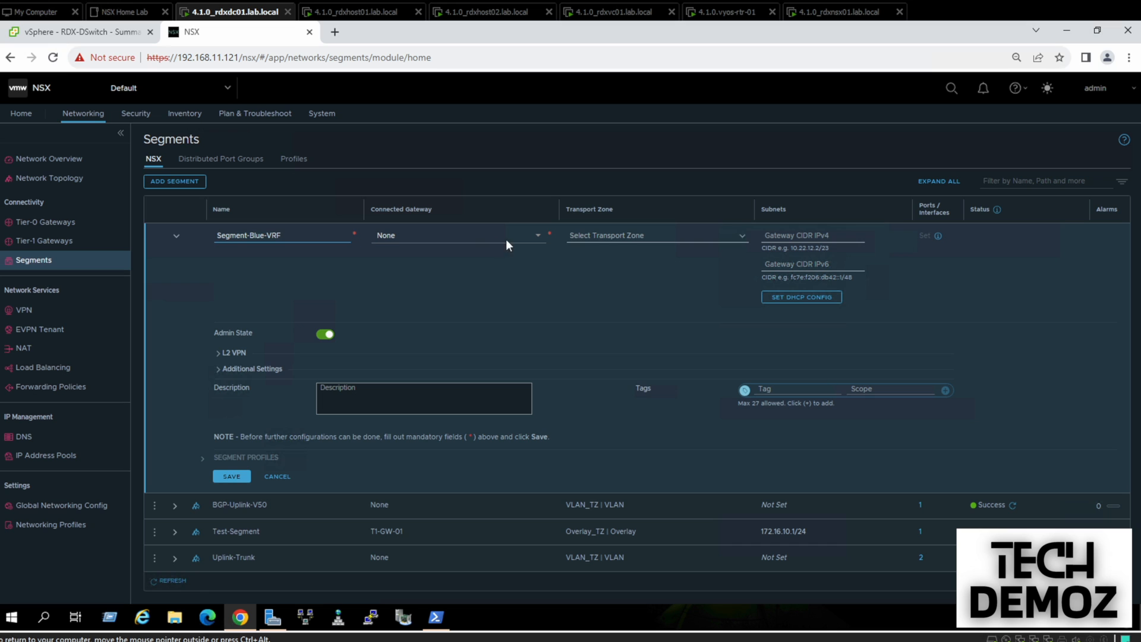
click(611, 233)
click(506, 233)
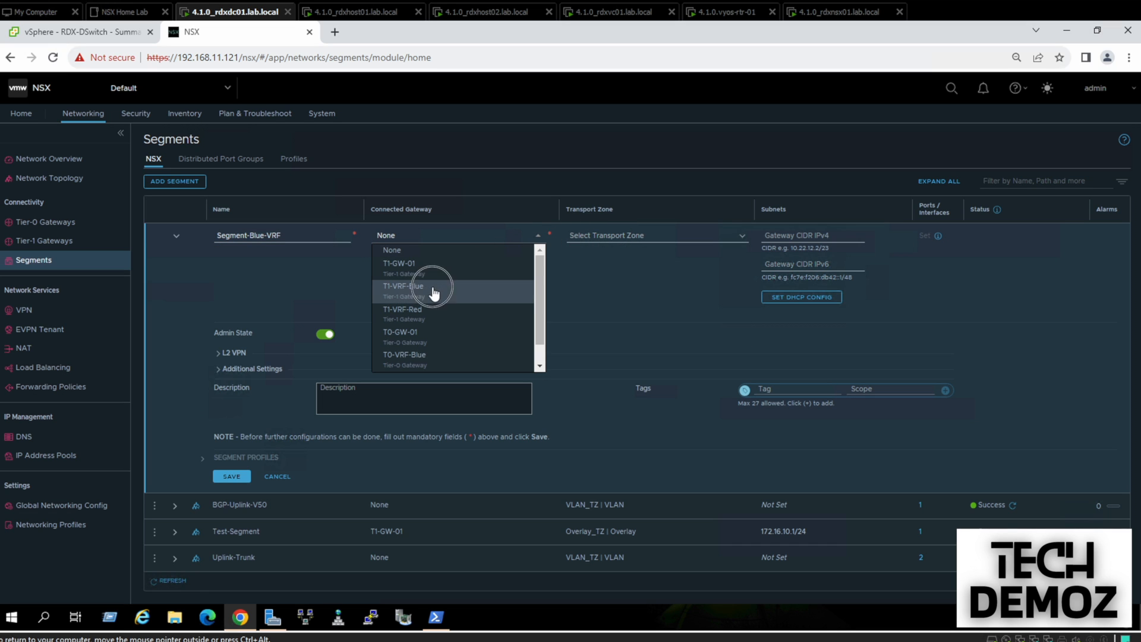
click(433, 290)
Place the segment in Overlay_TZ with gateway 172.16.40.1/24 and save it
click(660, 232)
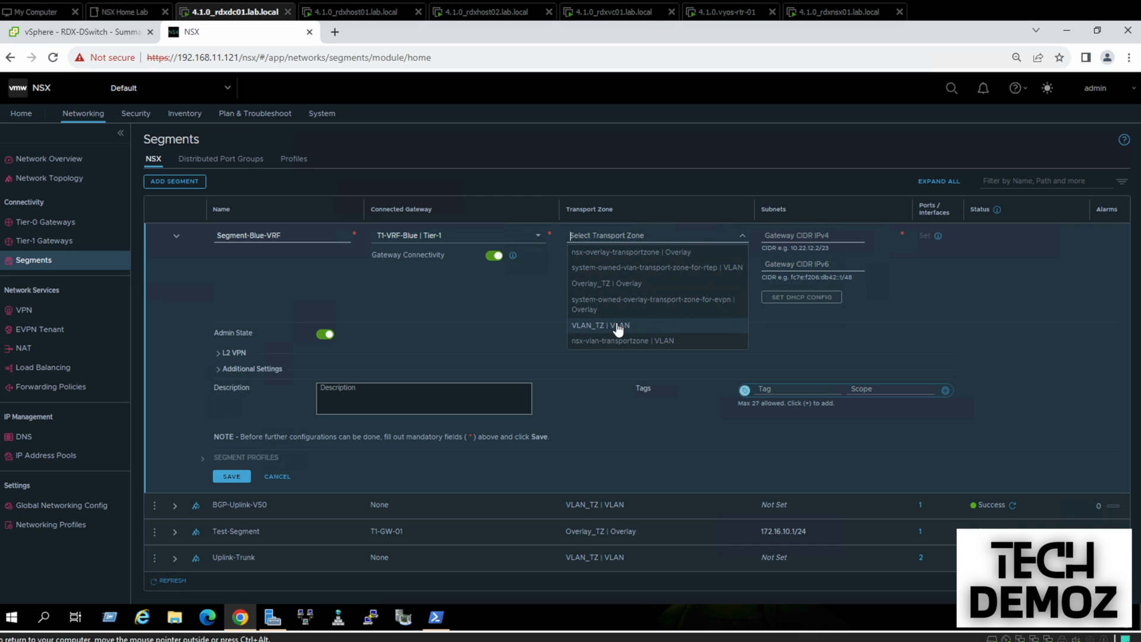
click(615, 284)
click(776, 237)
text(16)
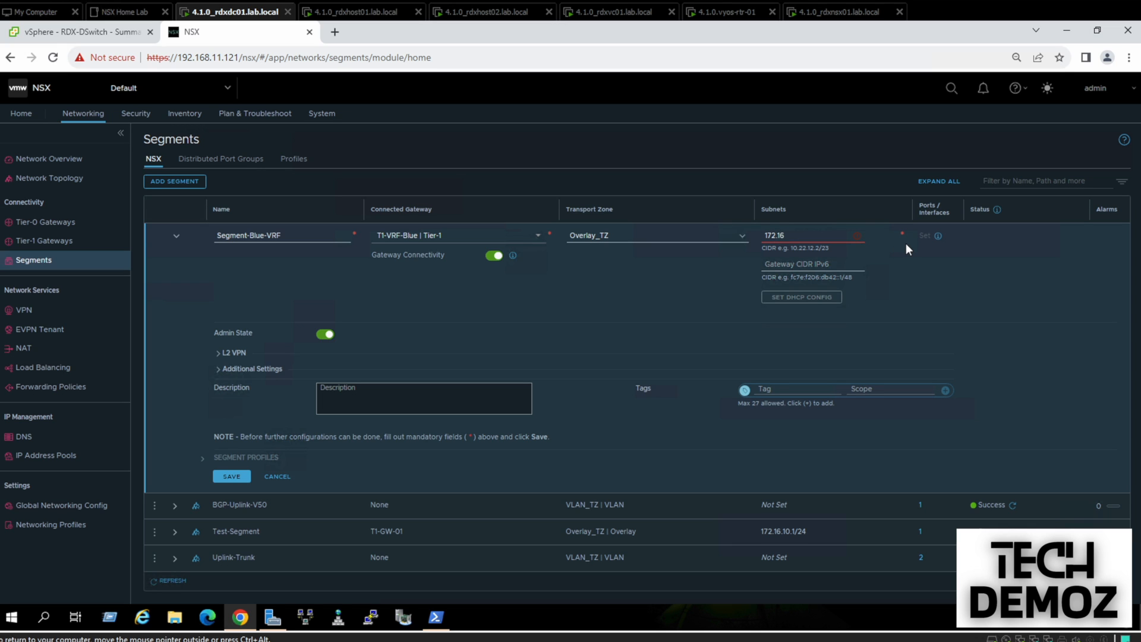
text(.40.1/24)
click(231, 477)
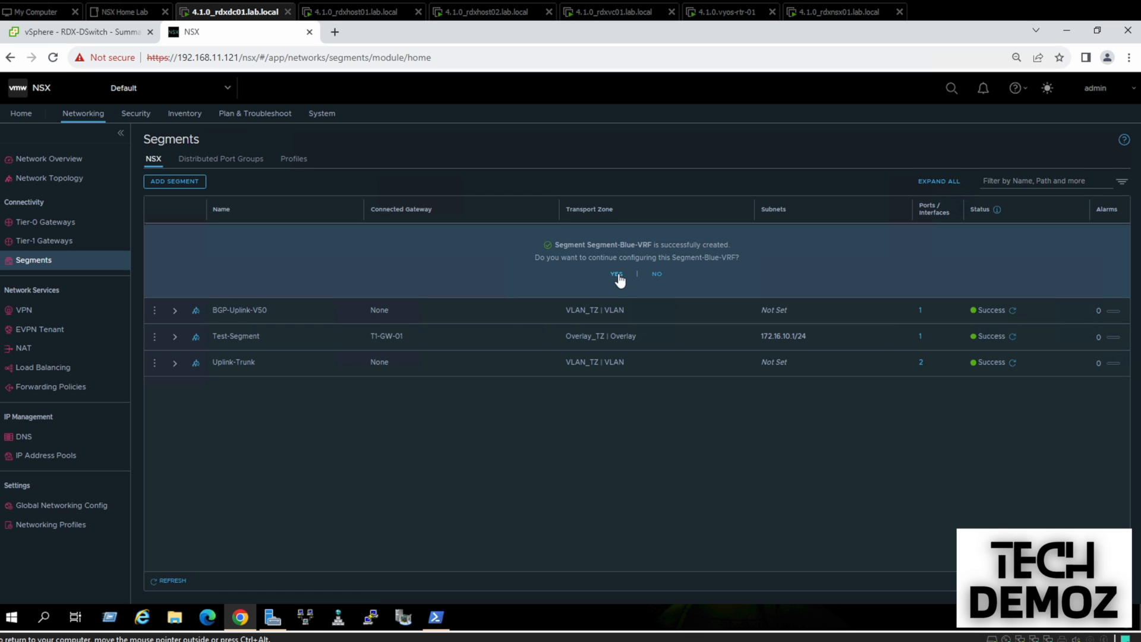
click(659, 275)
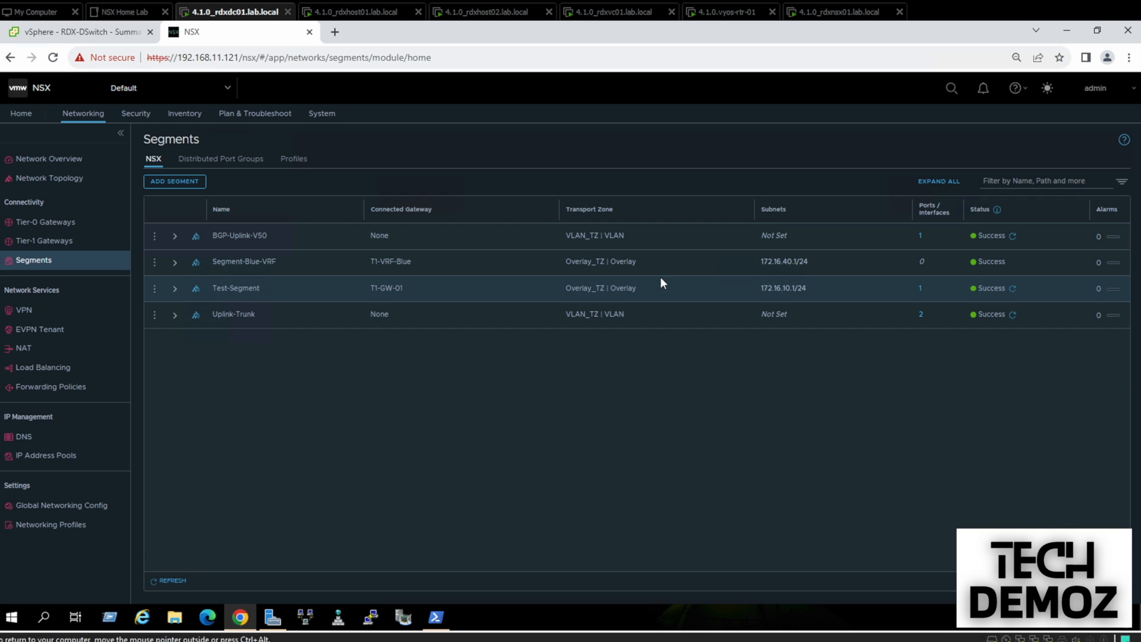
Create Segment-VRF-Red on T1-VRF-Red in Overlay_TZ with gateway 172.16.40.1/24 and save it
click(159, 186)
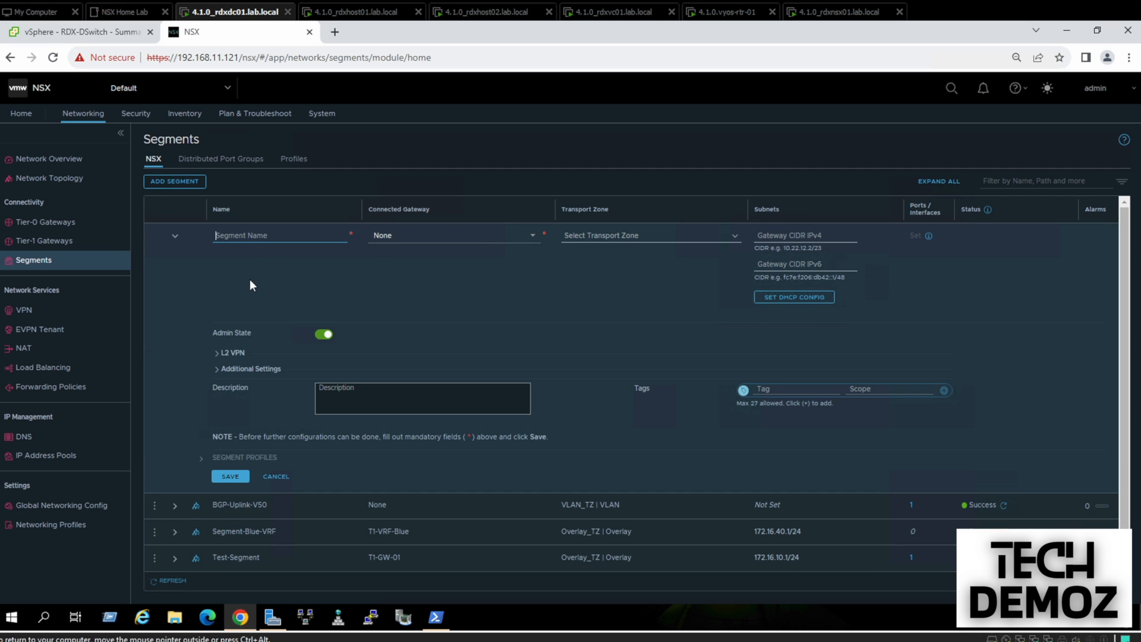
click(228, 238)
text(Segment-VRF)
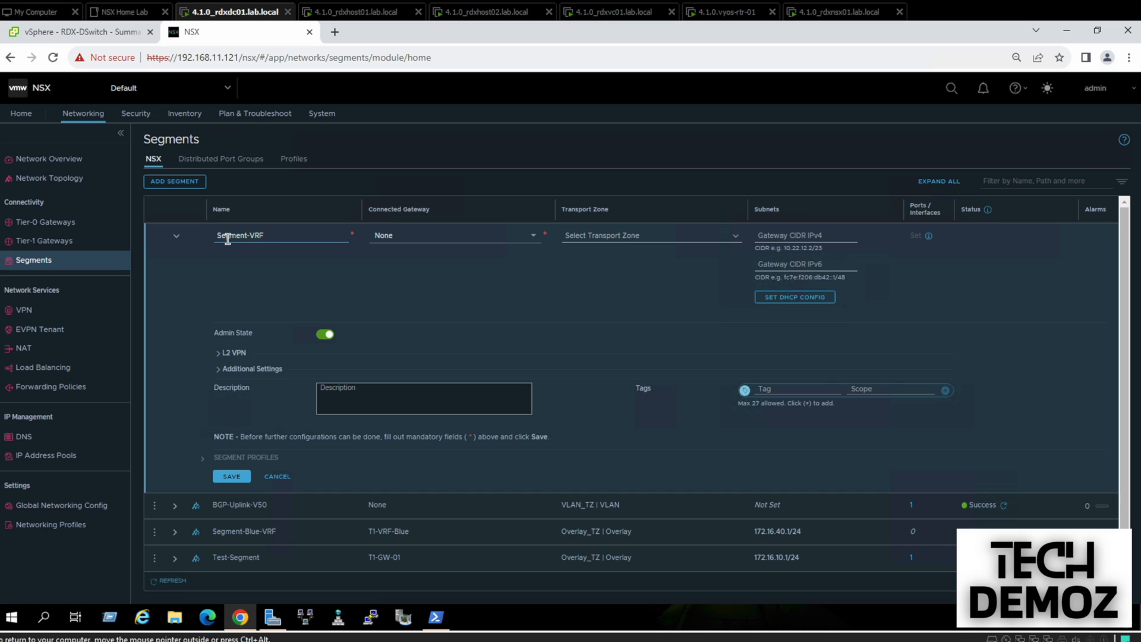
text(-Red)
click(474, 239)
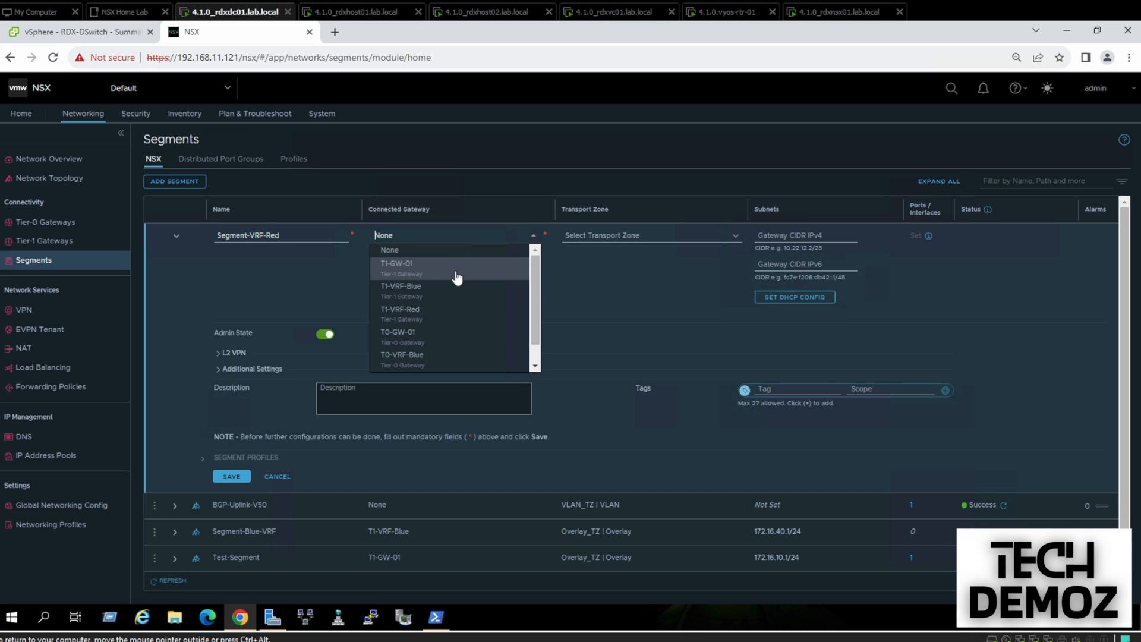
click(437, 314)
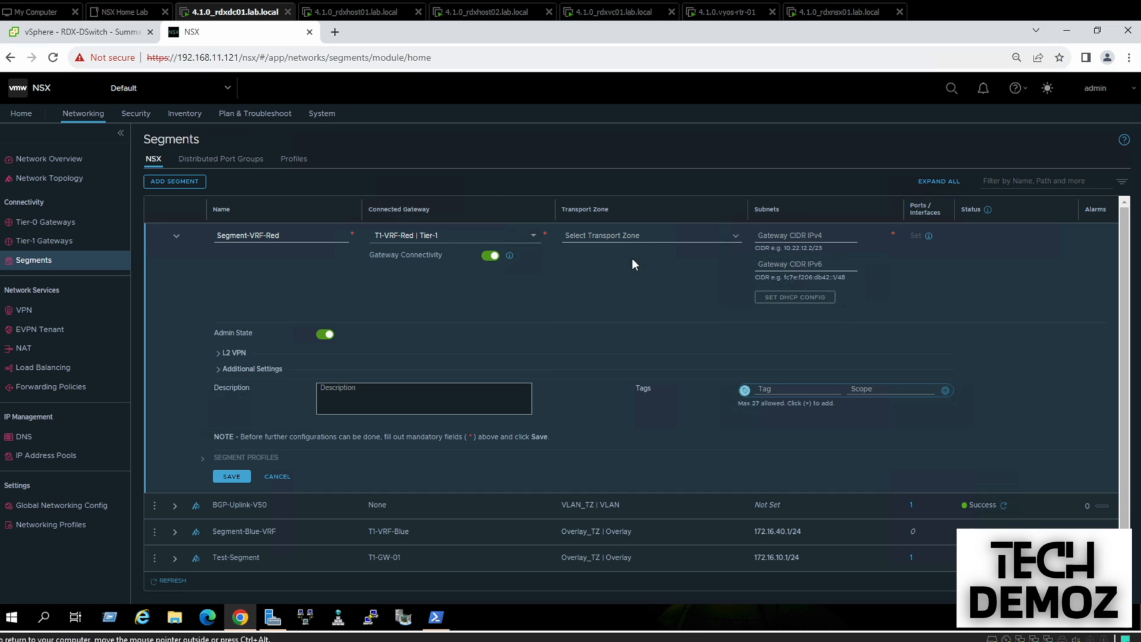
click(648, 234)
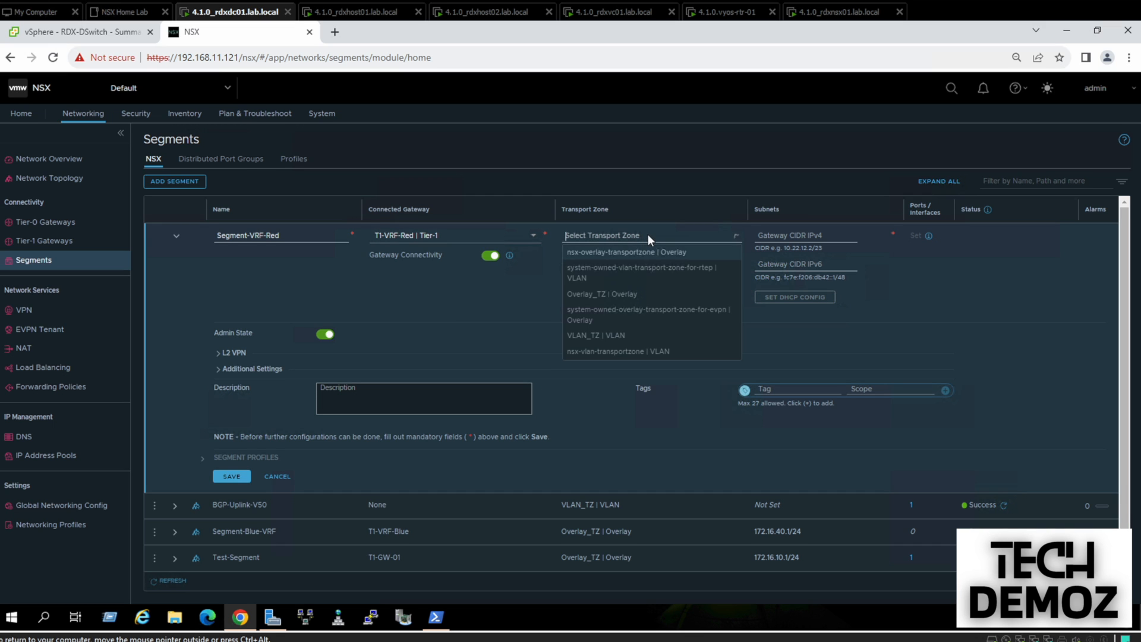
click(623, 290)
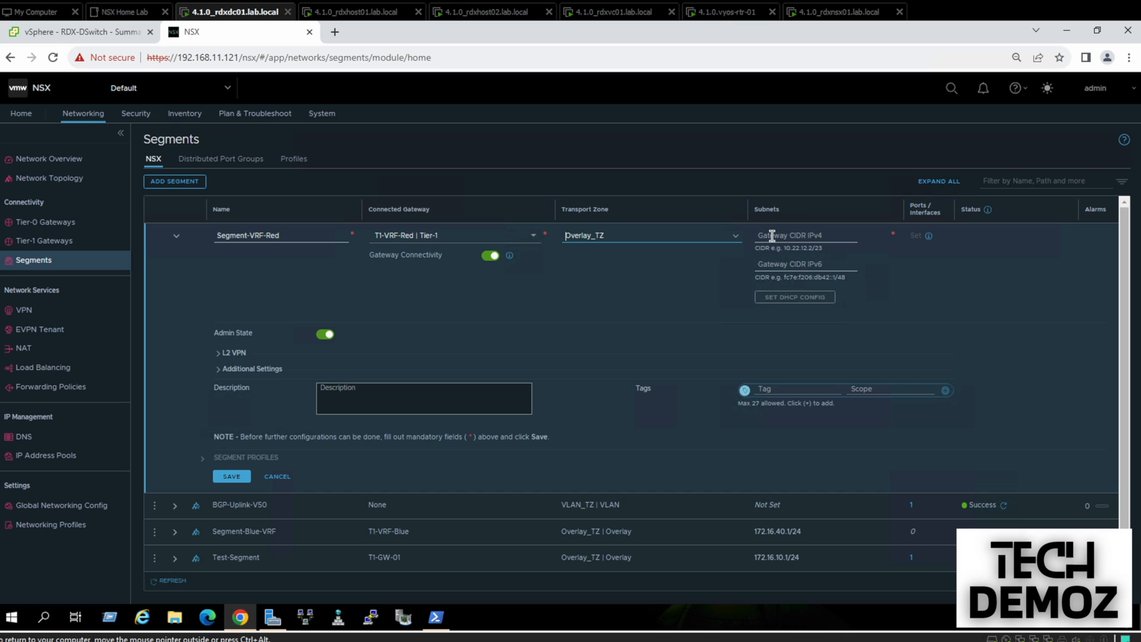
text(1)
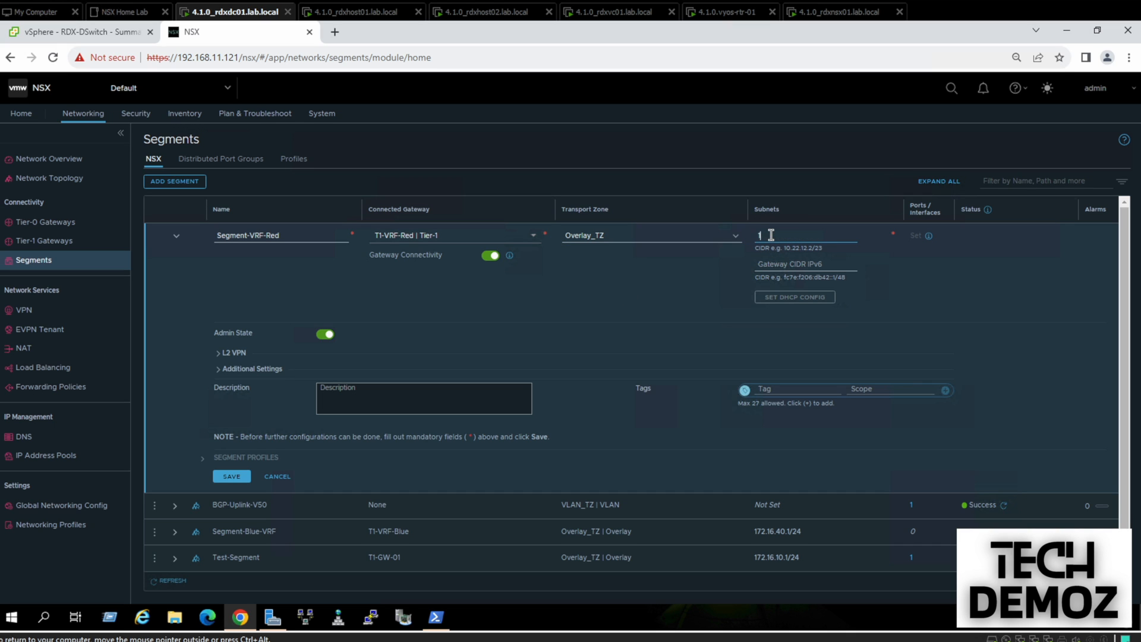
text(72.16.40.1/24)
click(232, 476)
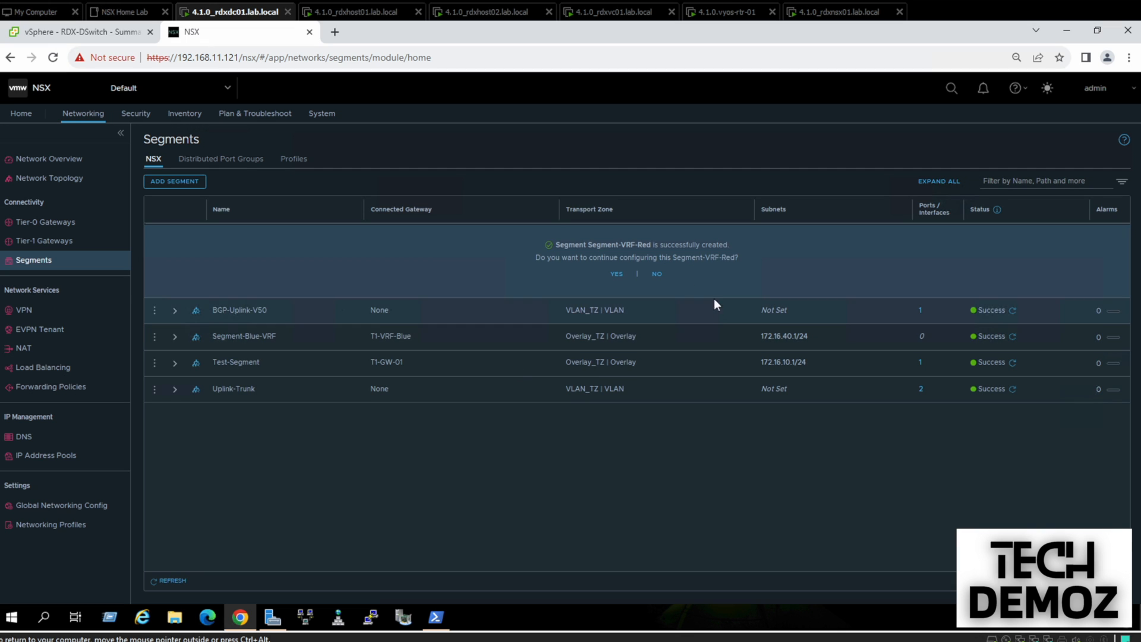
click(656, 274)
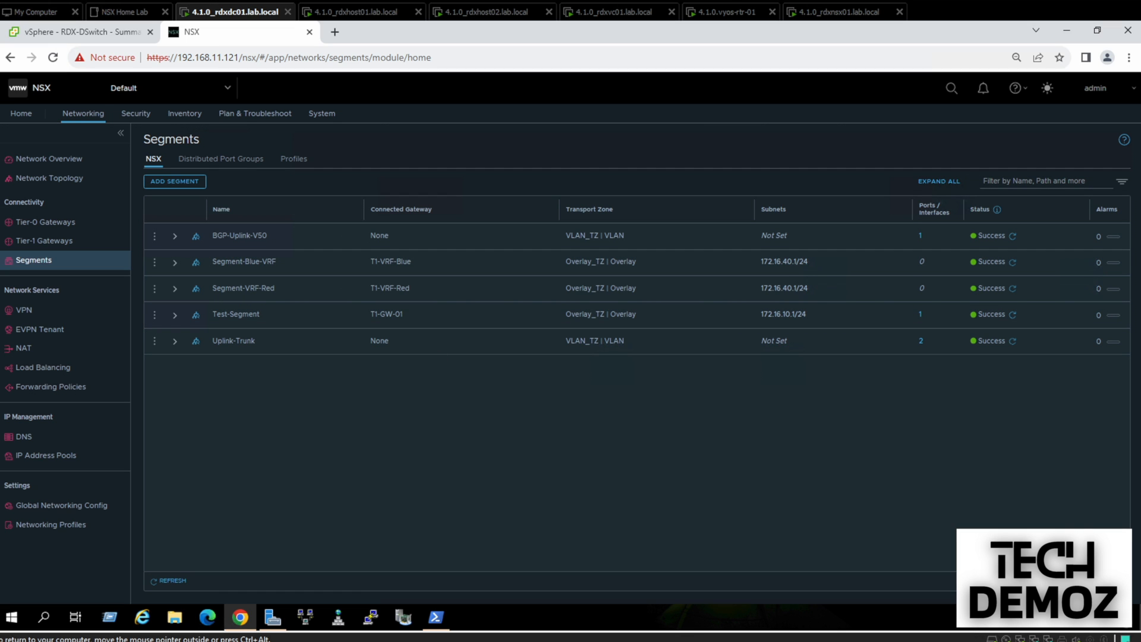
Inspect the VRF gateway and segment nodes in the network topology diagram, then return to vSphere Client
click(41, 186)
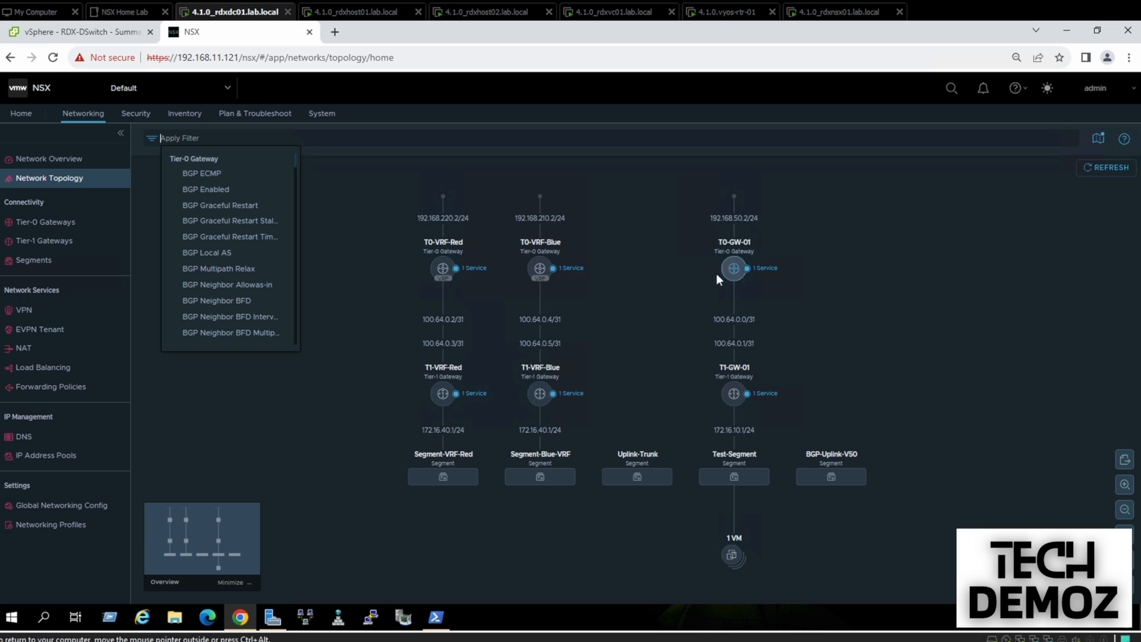
mouse_move(721, 259)
mouse_move(574, 478)
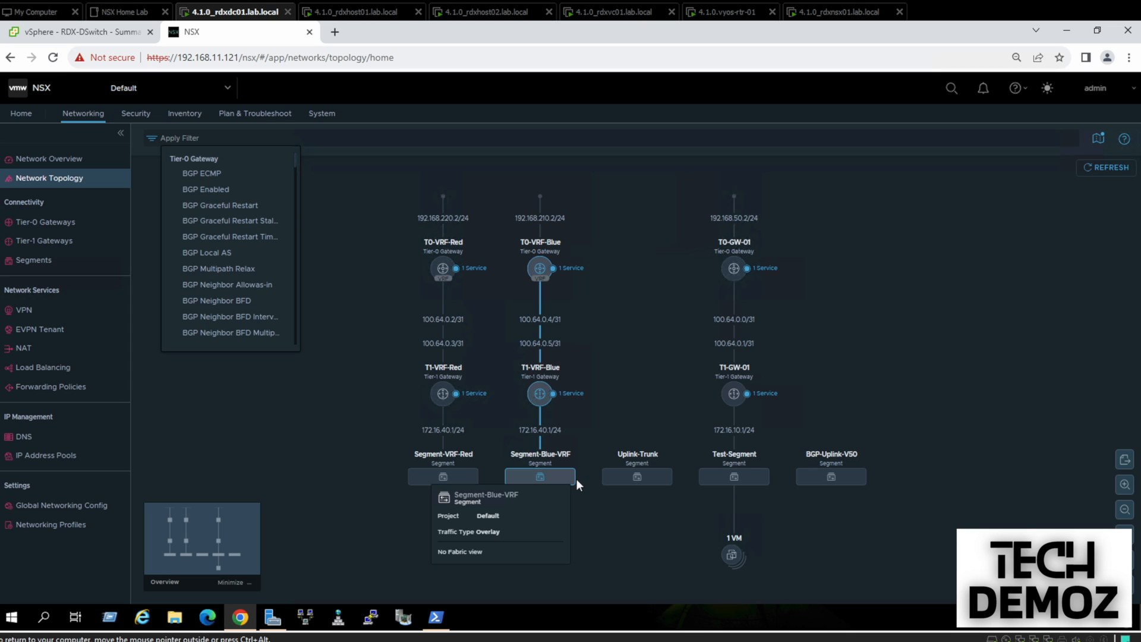
click(71, 36)
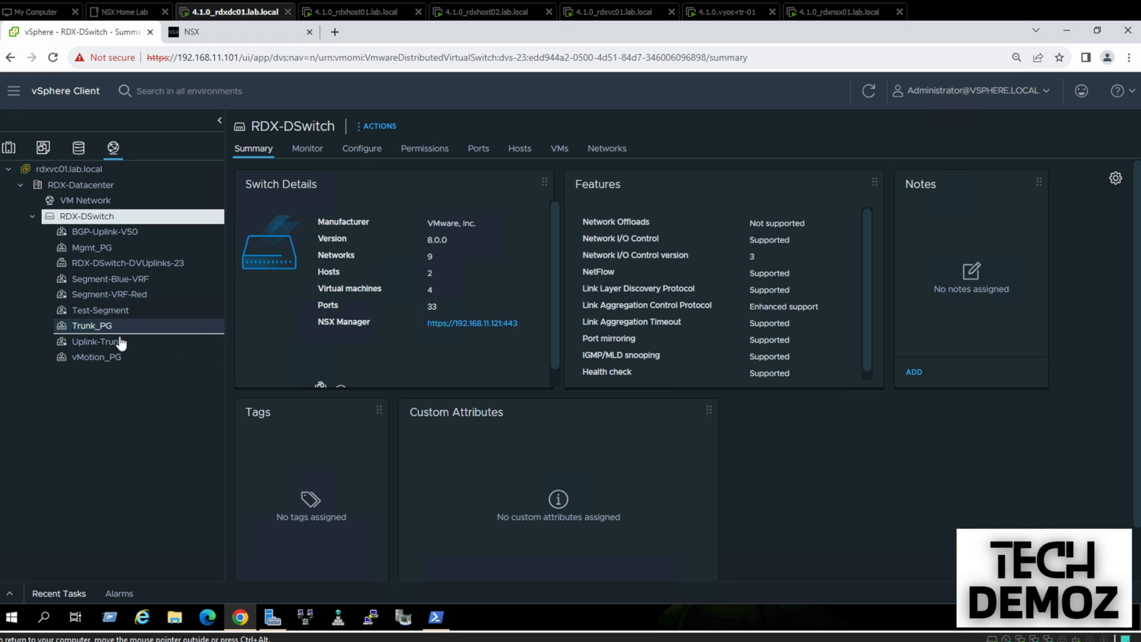
Switch Blue_VRF_Win10's network adapter 1 from Mgmt_PG to Segment-Blue-VRF in Edit Settings
click(9, 148)
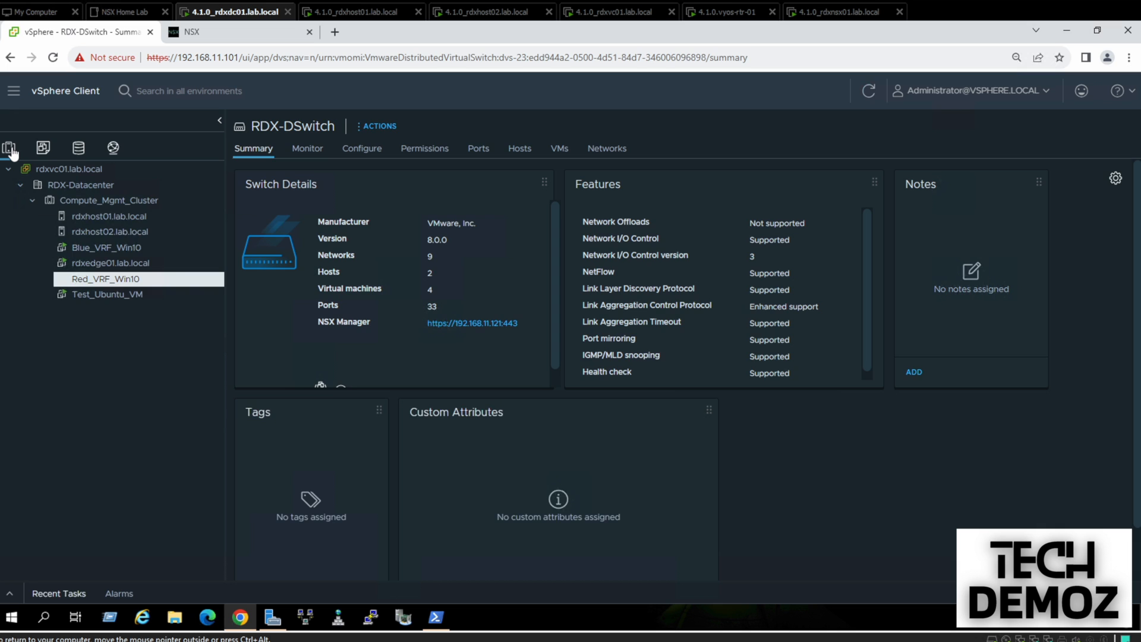
click(101, 247)
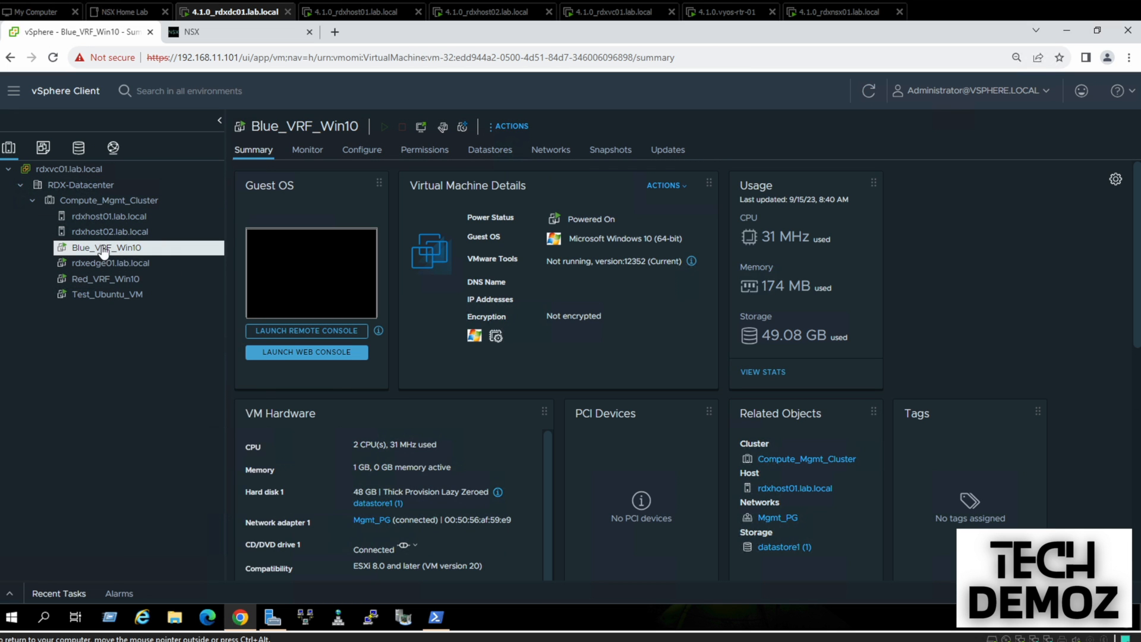
right_click(102, 247)
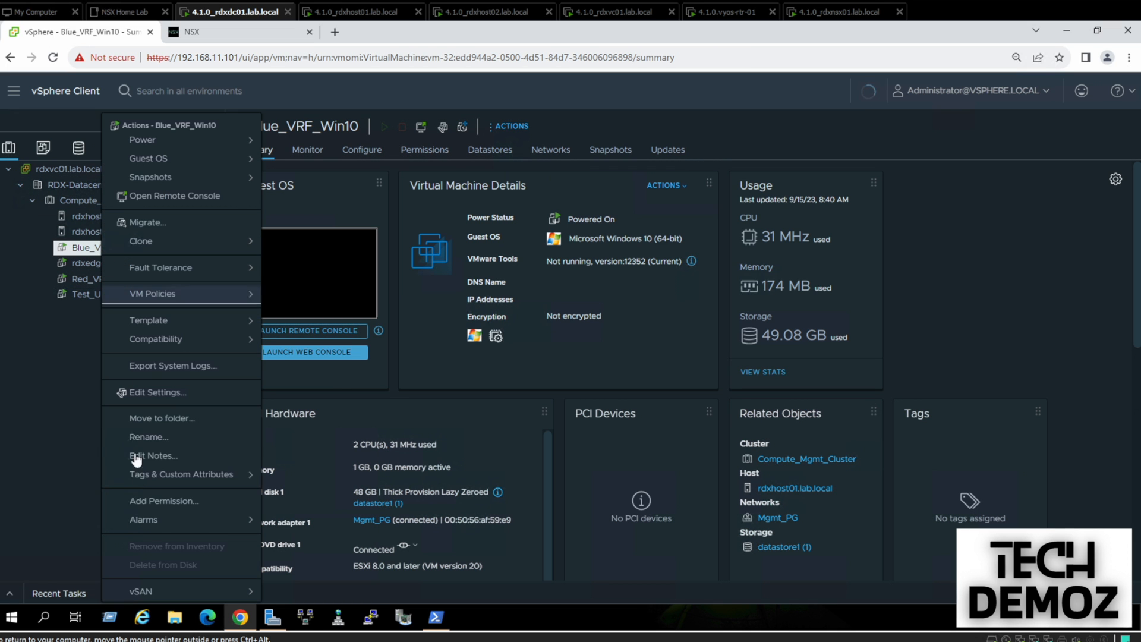
click(157, 393)
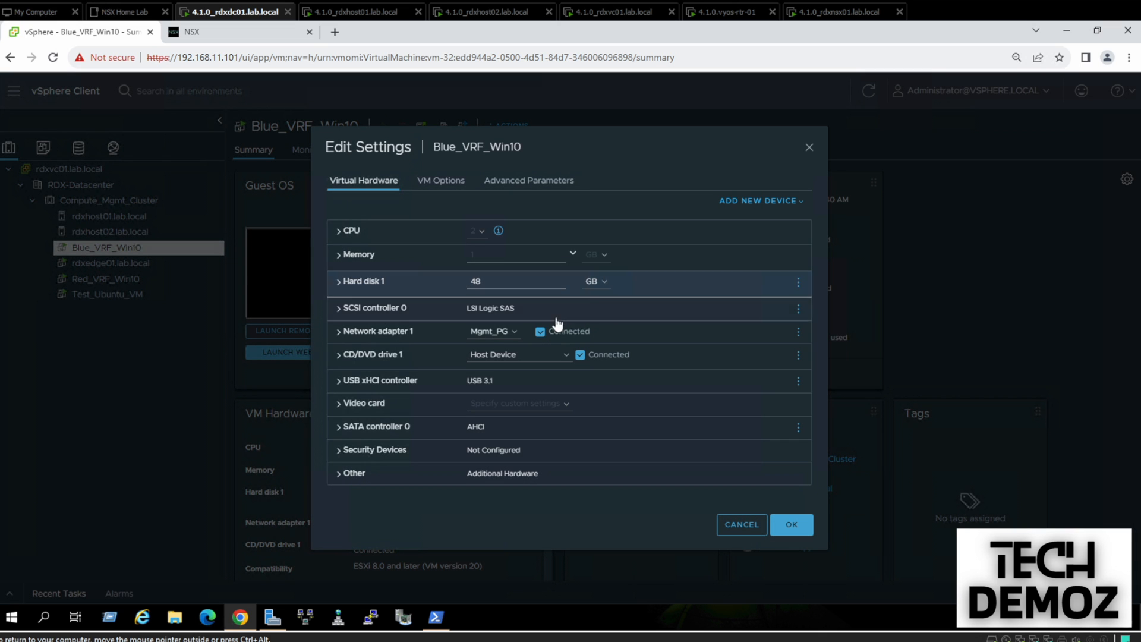
click(516, 333)
click(504, 358)
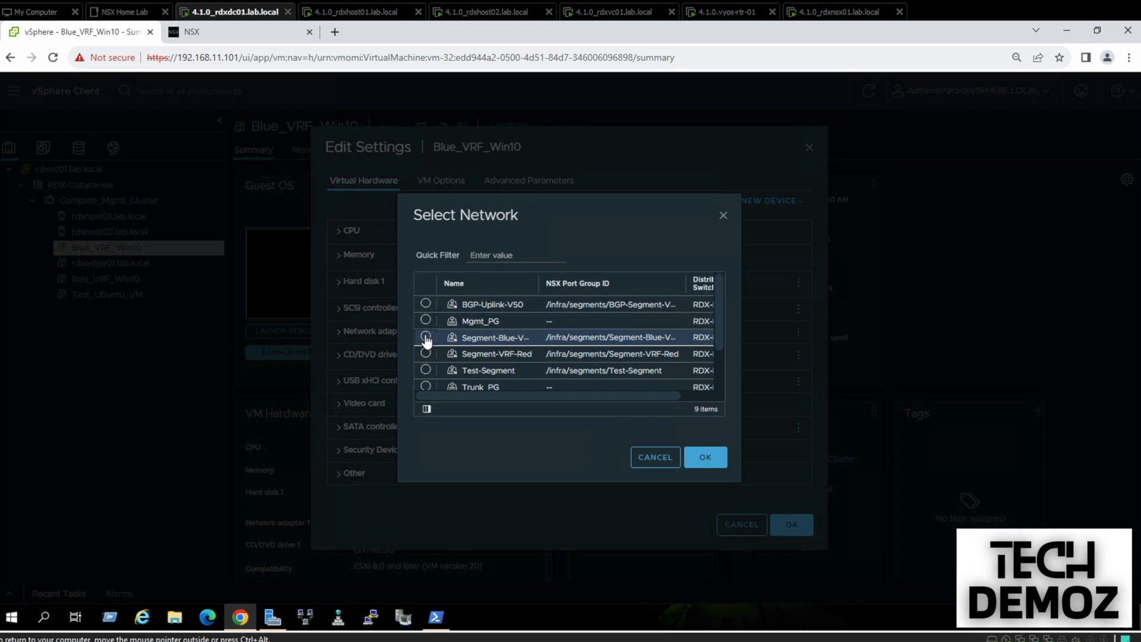
click(425, 337)
click(720, 464)
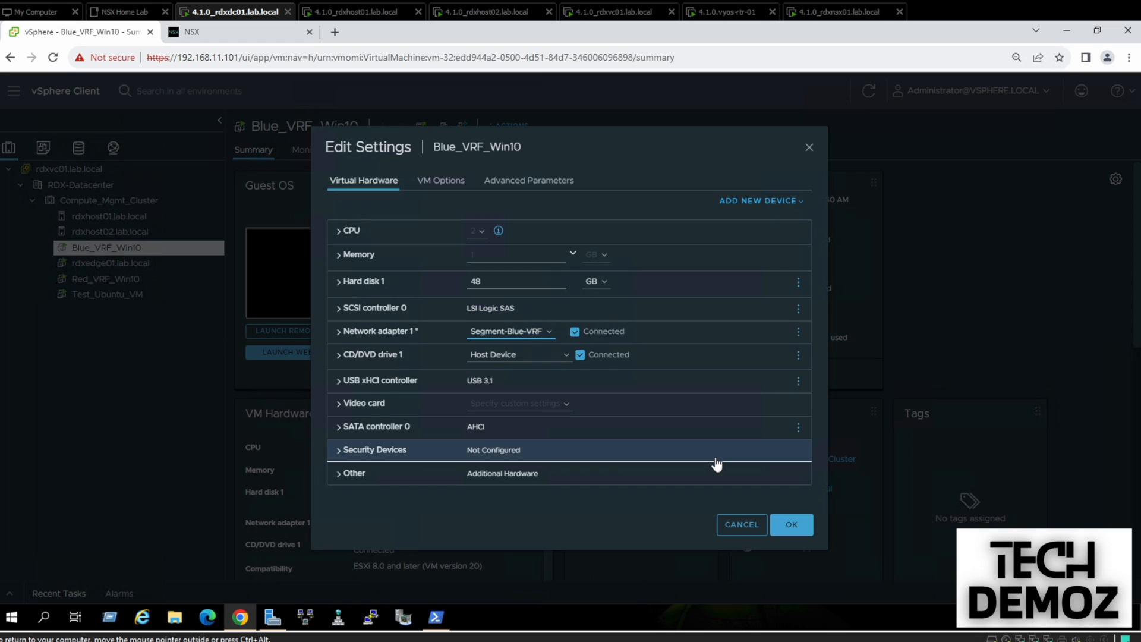
click(792, 525)
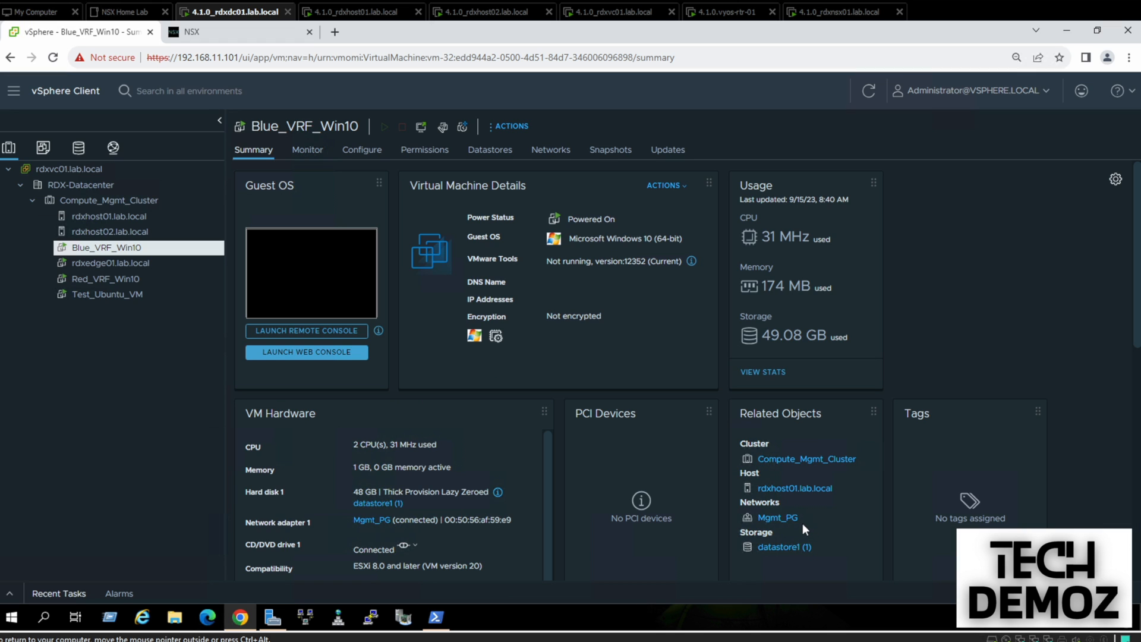
Connect Red_VRF_Win10's network adapter 1 to Segment-VRF-Red and apply the change
click(105, 279)
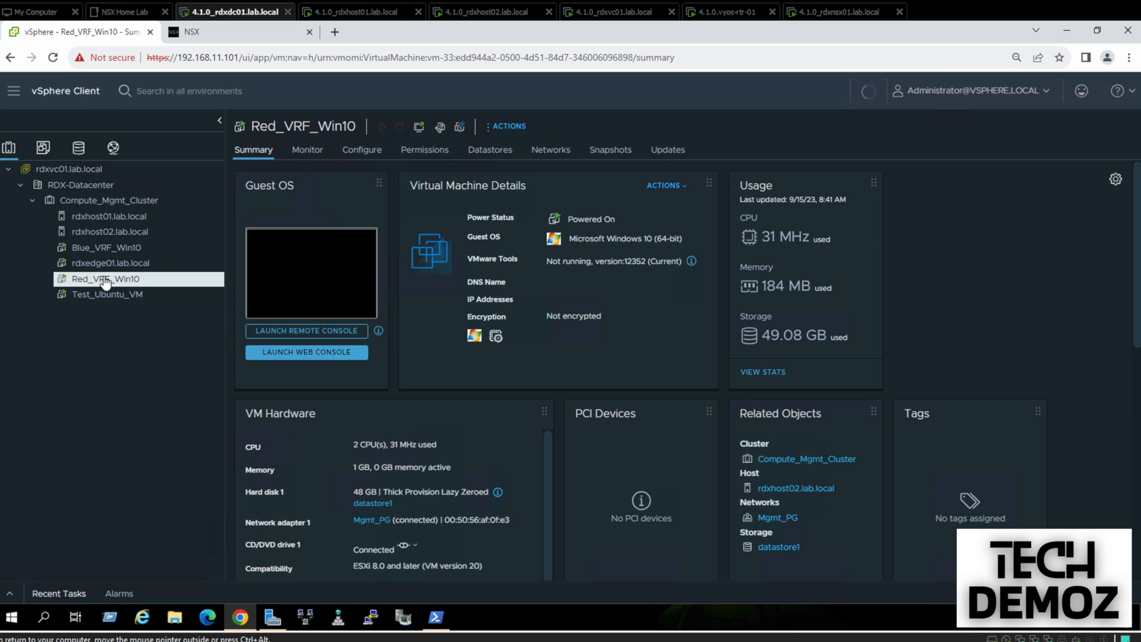
right_click(104, 278)
click(148, 390)
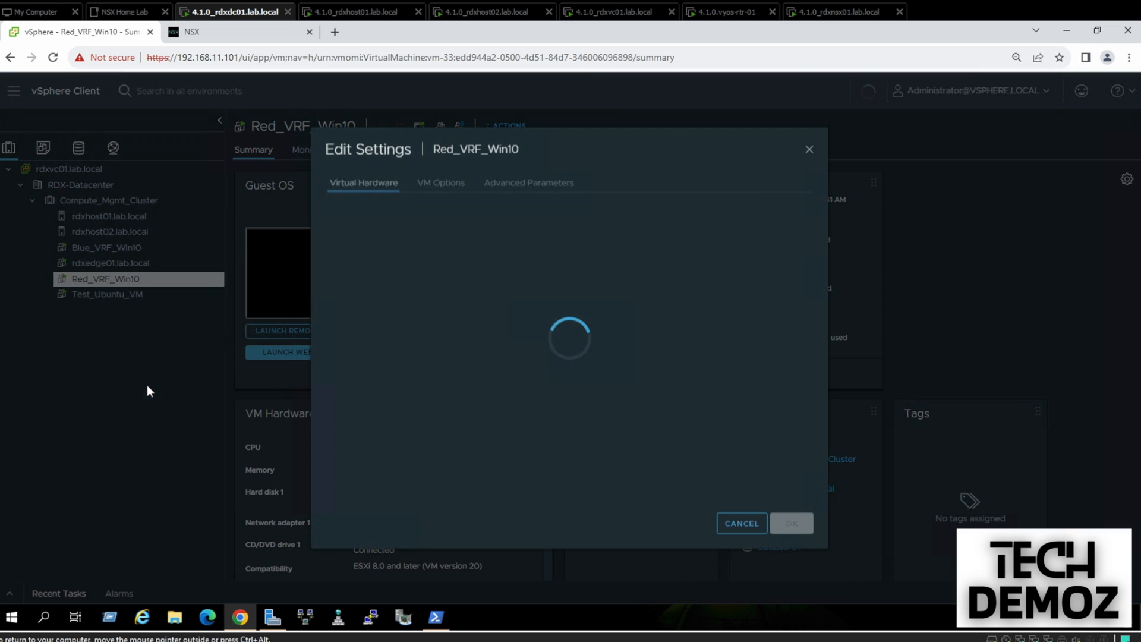
click(507, 332)
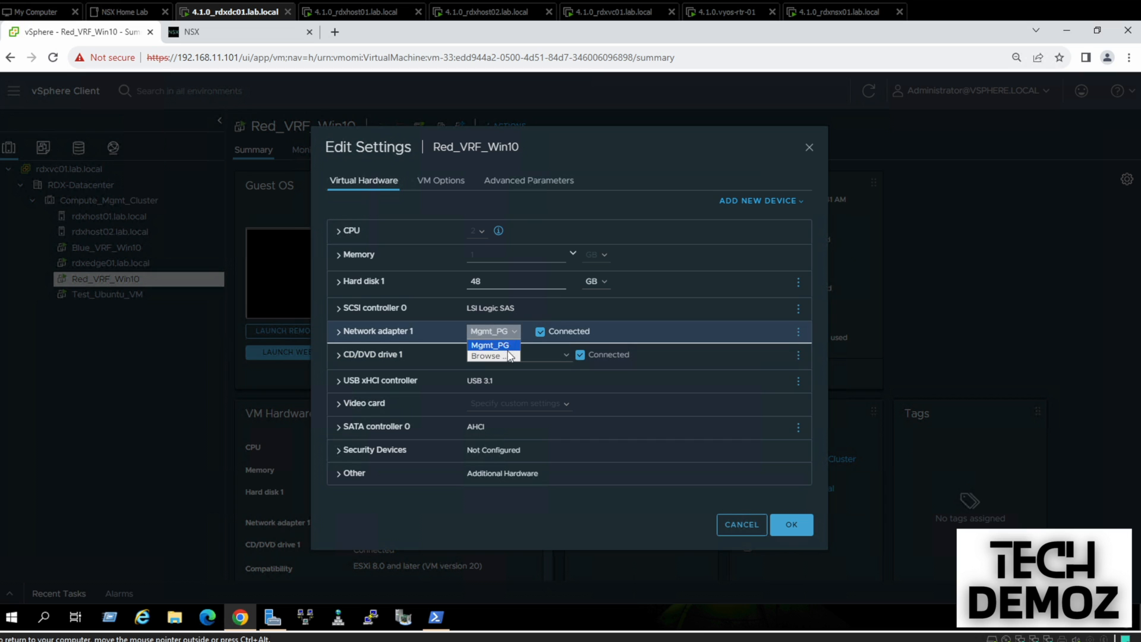
click(509, 356)
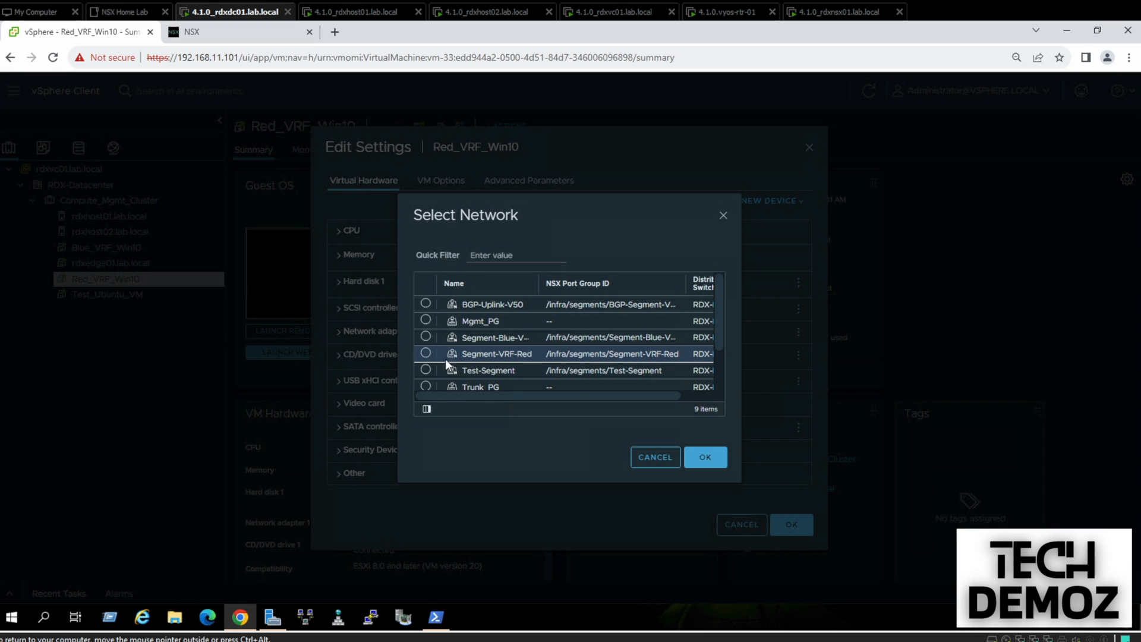
click(425, 353)
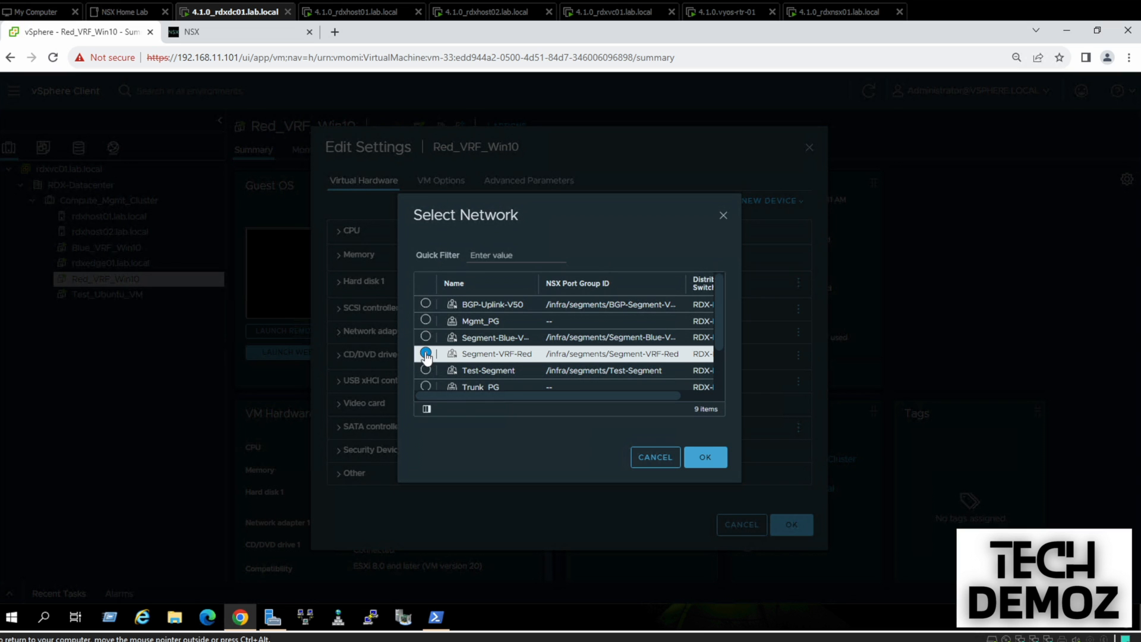
click(706, 457)
click(794, 523)
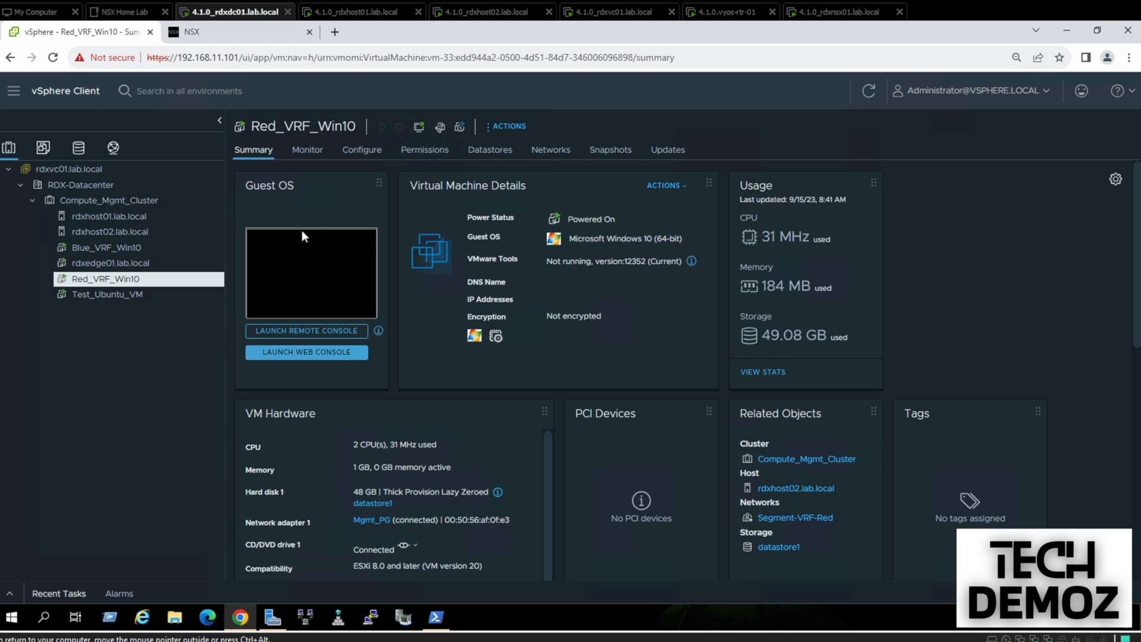
Launch Red_VRF_Win10's web console, then show Blue_VRF_Win10's summary page
click(306, 255)
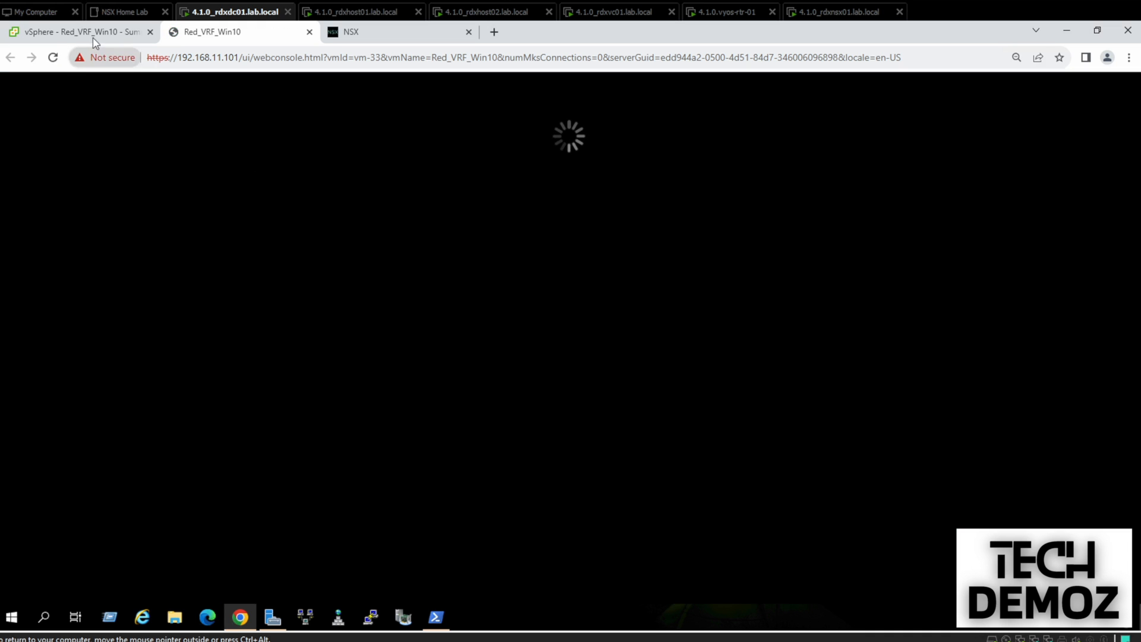
click(92, 33)
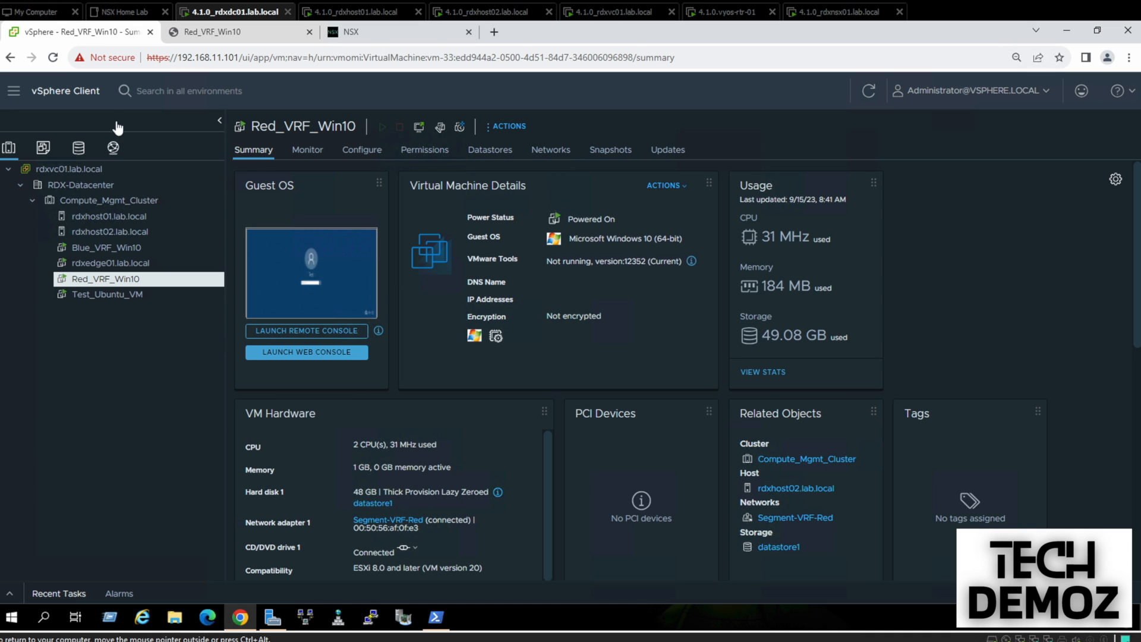
click(107, 247)
Open Blue_VRF_Win10's web console and sign in with the account password
click(334, 275)
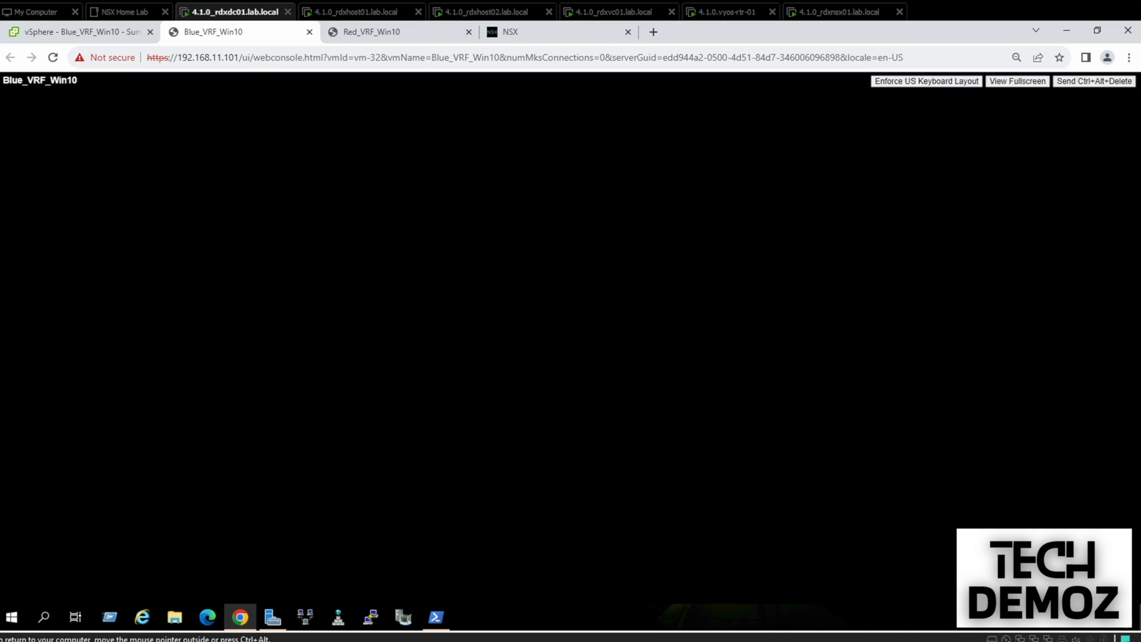
click(529, 413)
text(VMware1!)
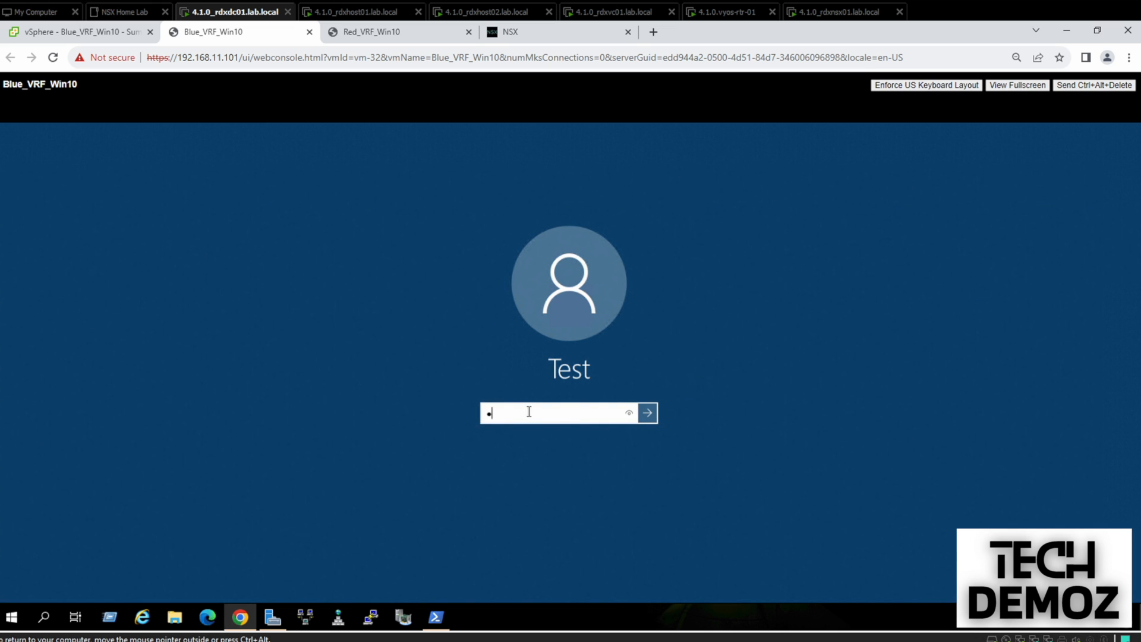
key(Return)
Close the old Command Prompt, open a new one, and run ipconfig
mouse_move(107, 589)
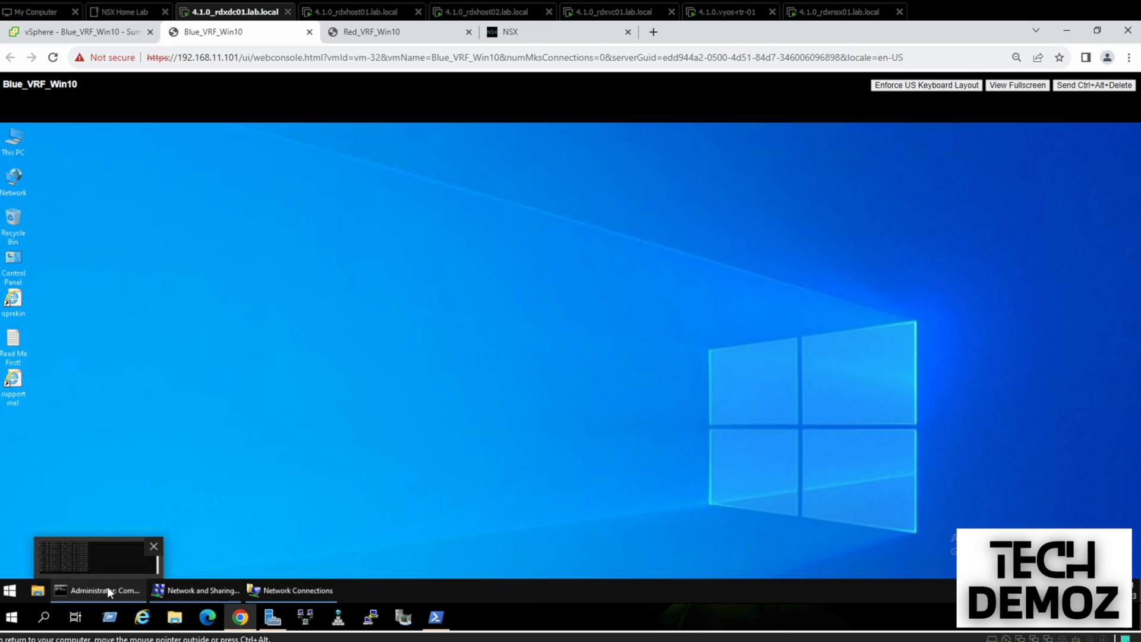
click(154, 547)
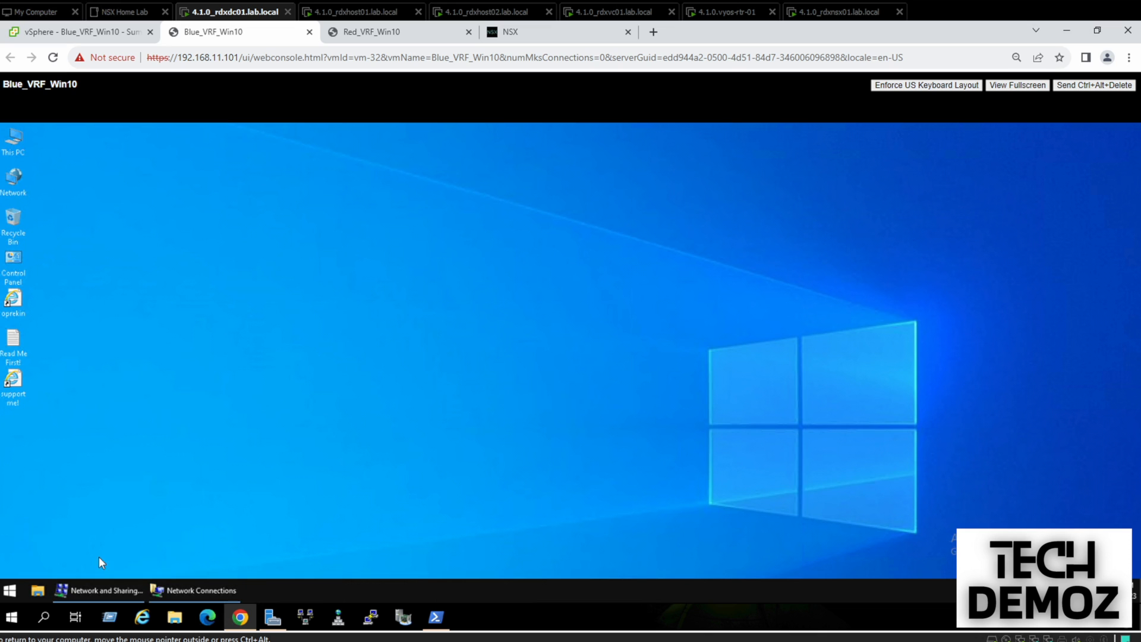
click(9, 590)
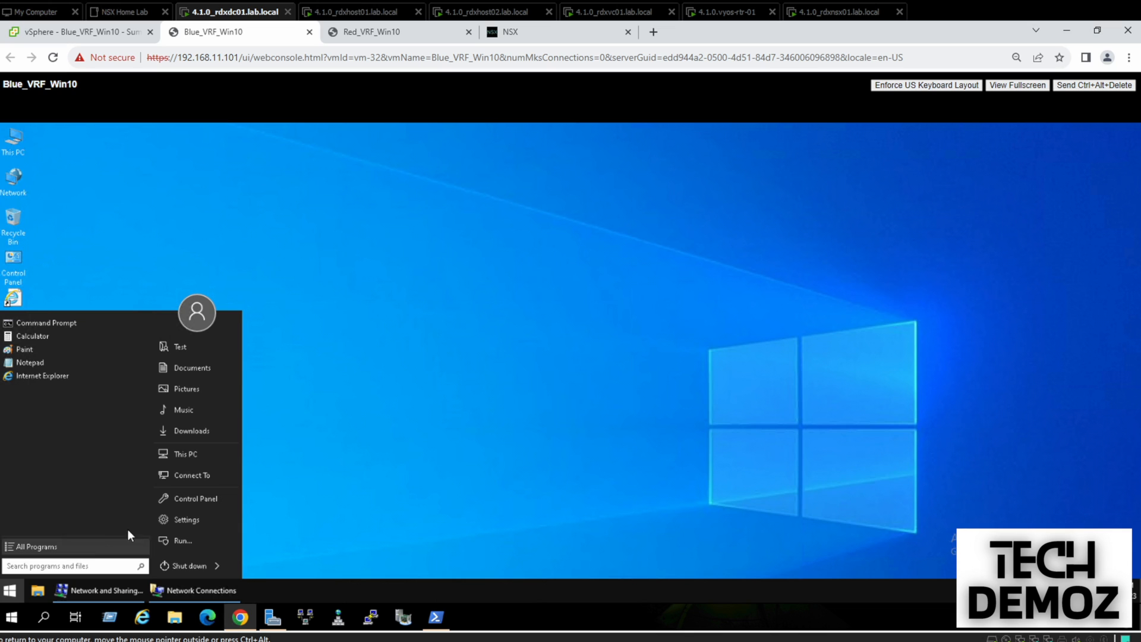
click(37, 325)
key(Return)
key(Return)
key(Return)
key(Return)
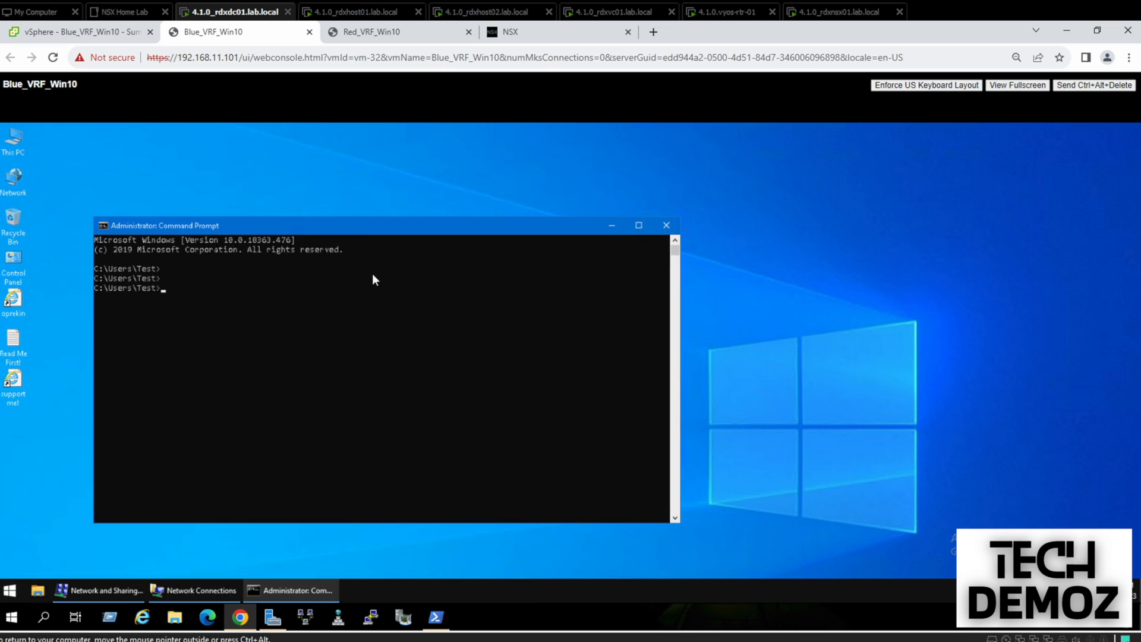
text(ipconfig)
key(Return)
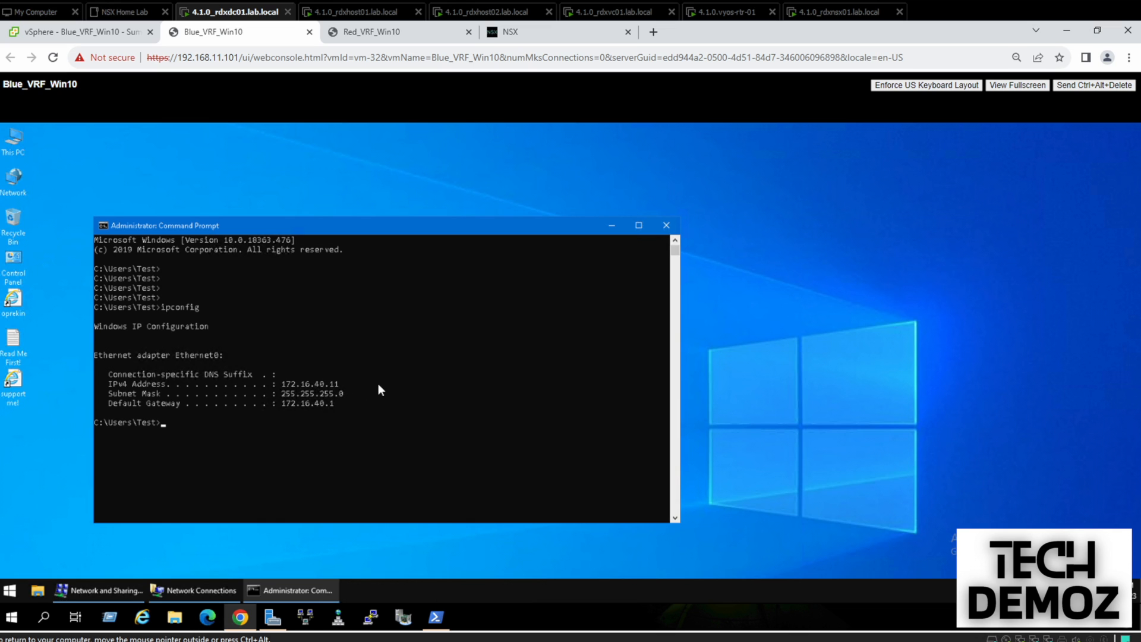
drag(359, 236, 334, 172)
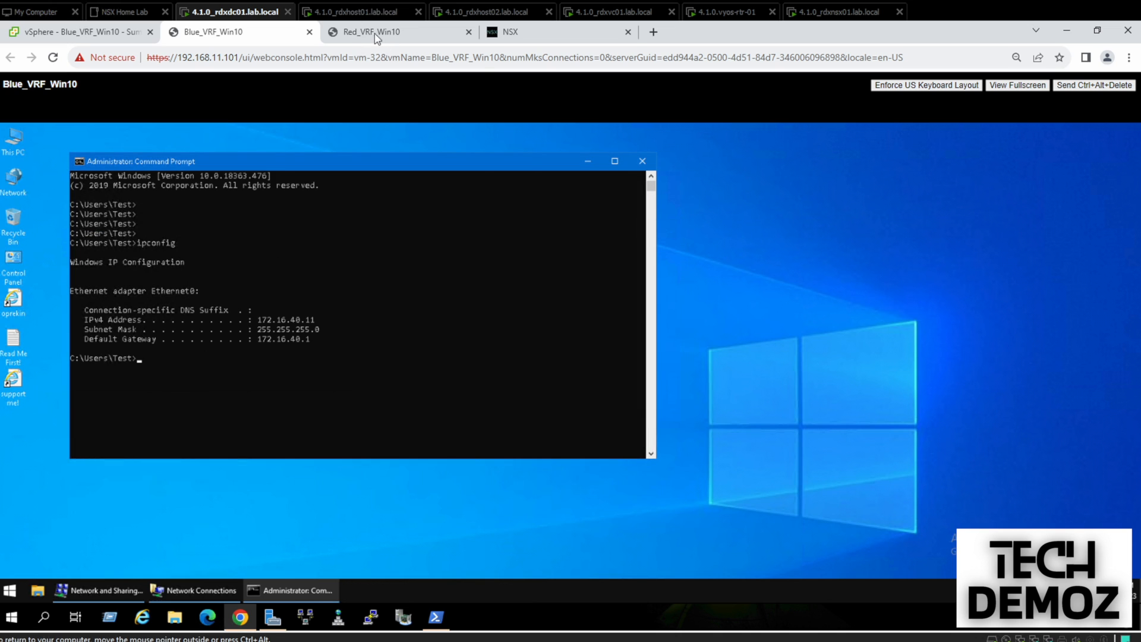
Sign in to the Red_VRF_Win10 console and open an administrator Command Prompt
click(374, 34)
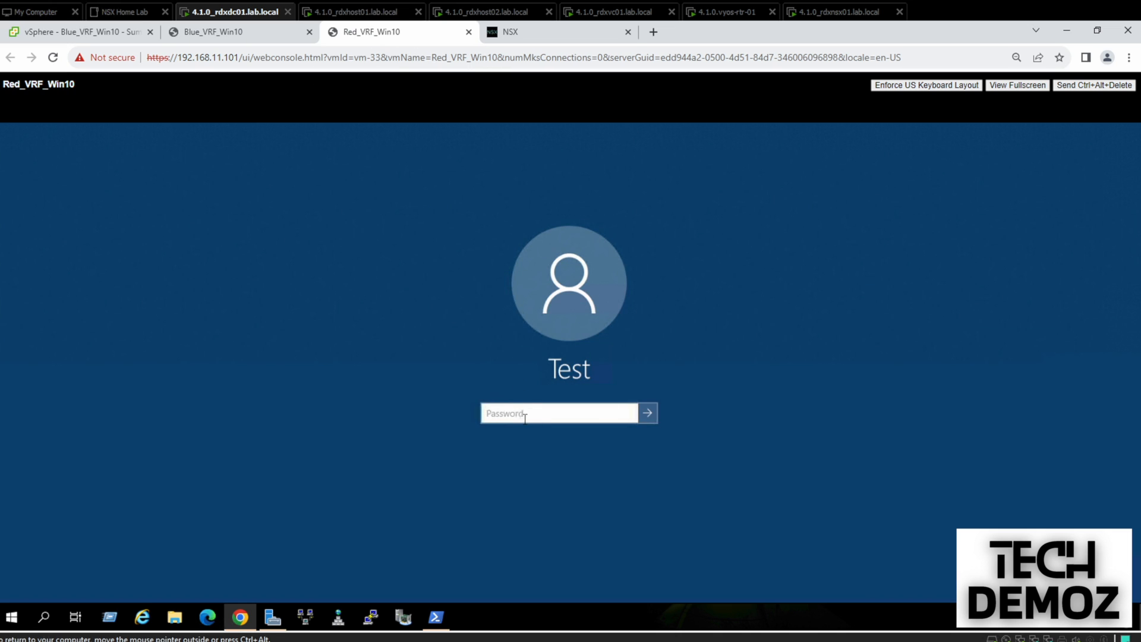
text(•••••)
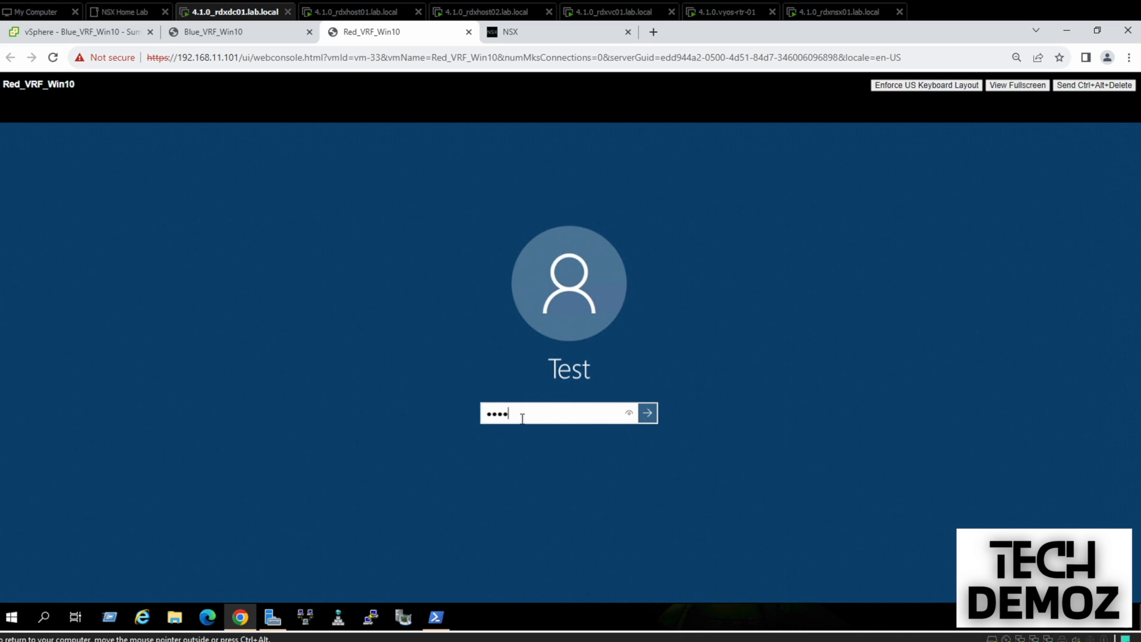
key(Return)
click(10, 590)
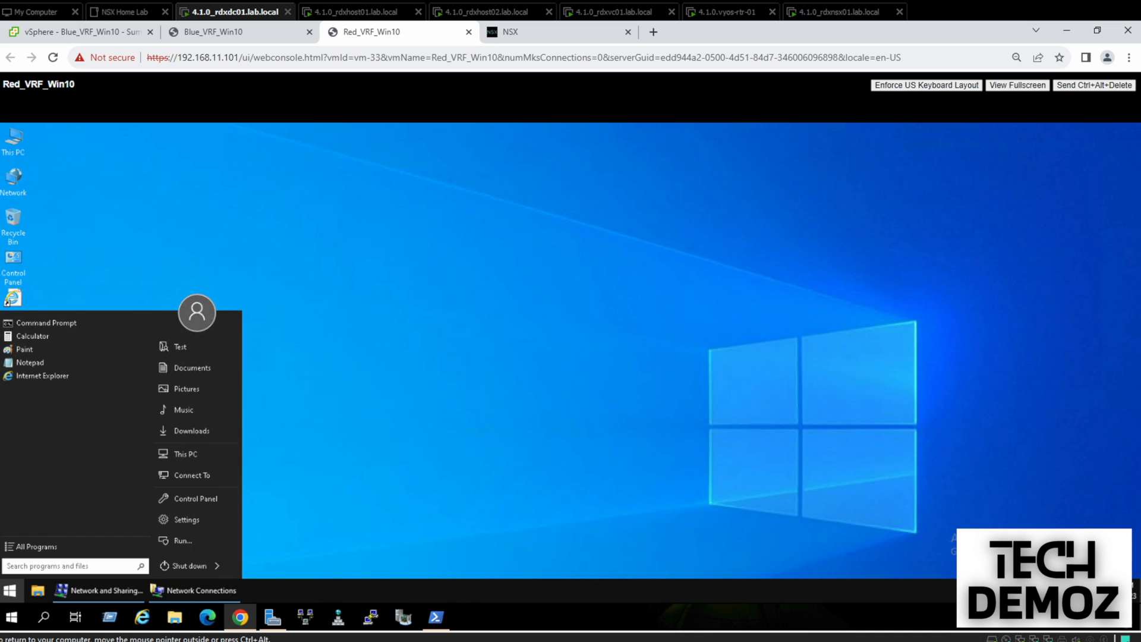
click(33, 322)
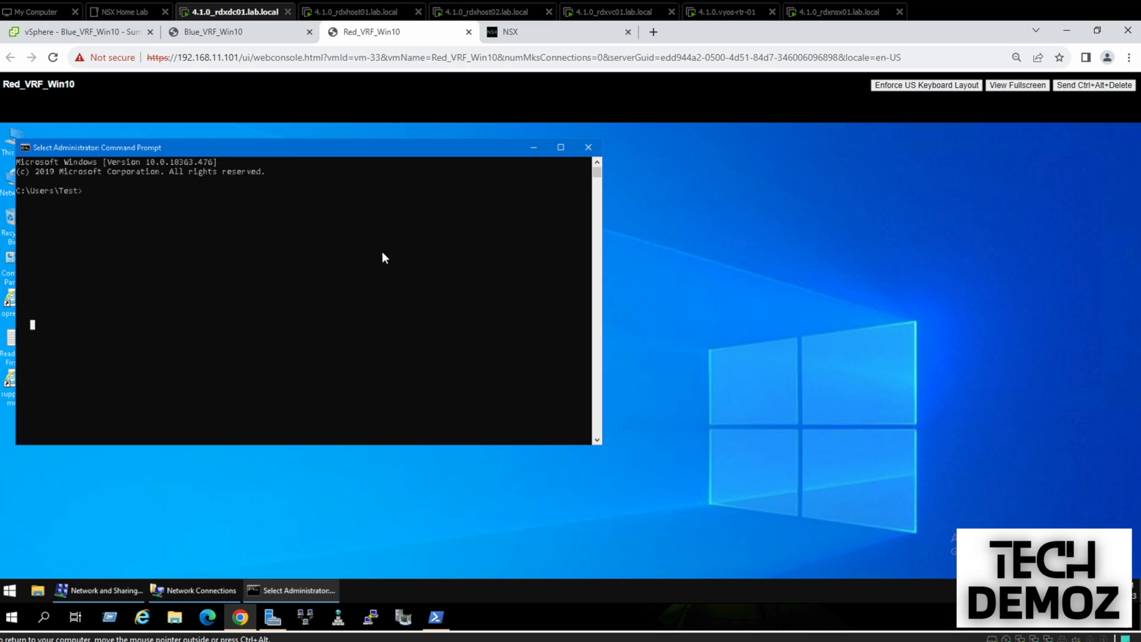
Change Ethernet0's IPv4 address to 172.16.40.11 and gateway to 172.16.40.1
click(198, 591)
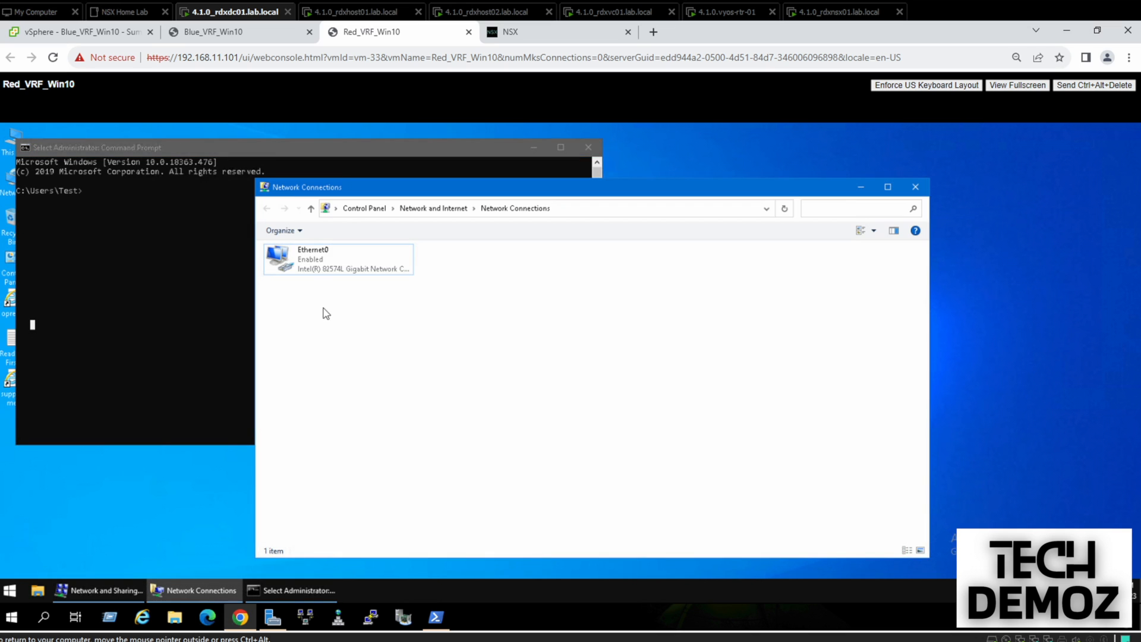
right_click(307, 269)
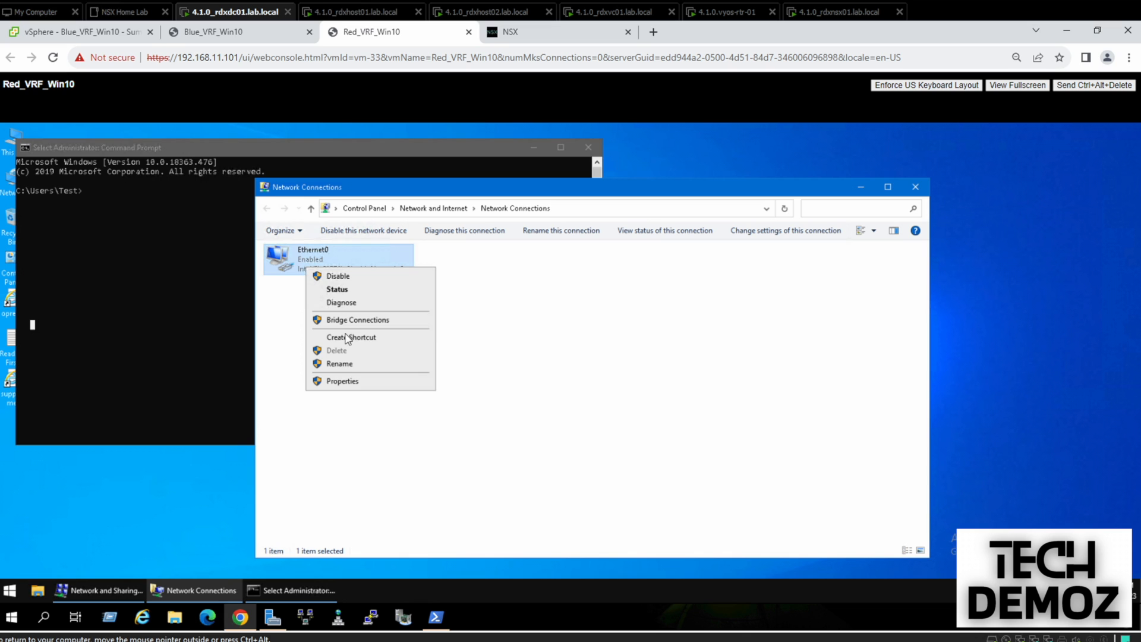
click(333, 383)
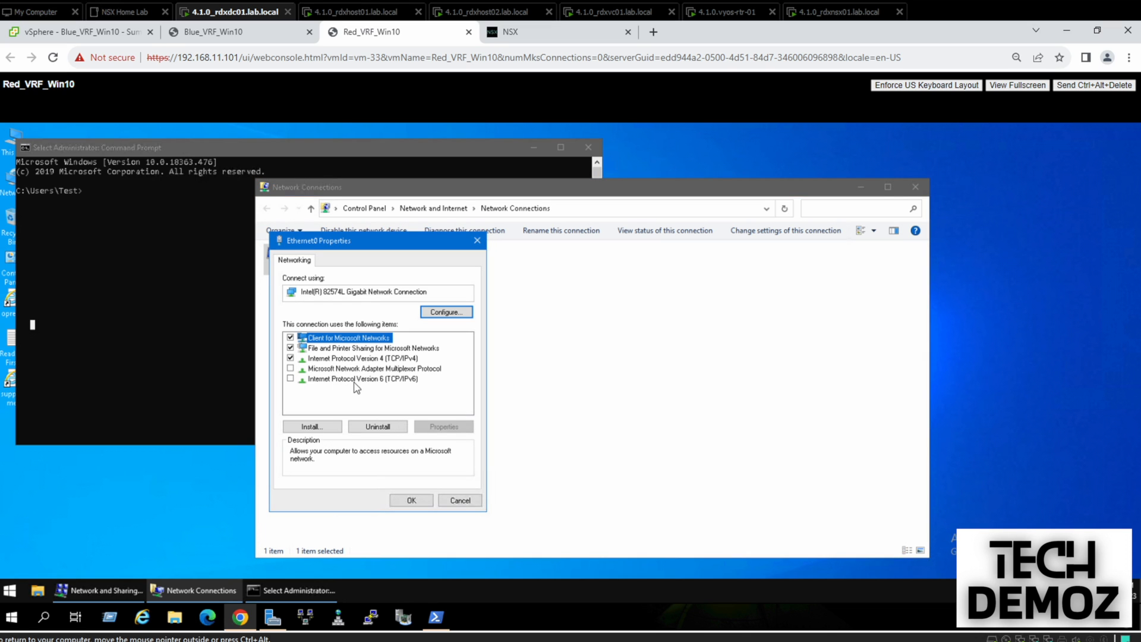
click(370, 359)
click(455, 428)
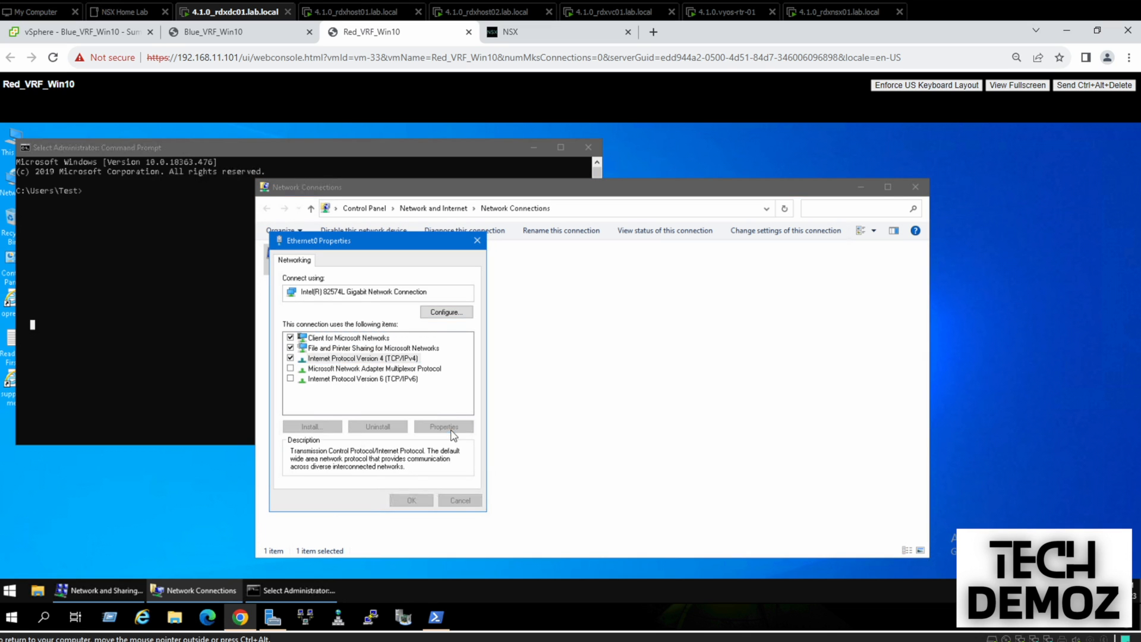
click(460, 387)
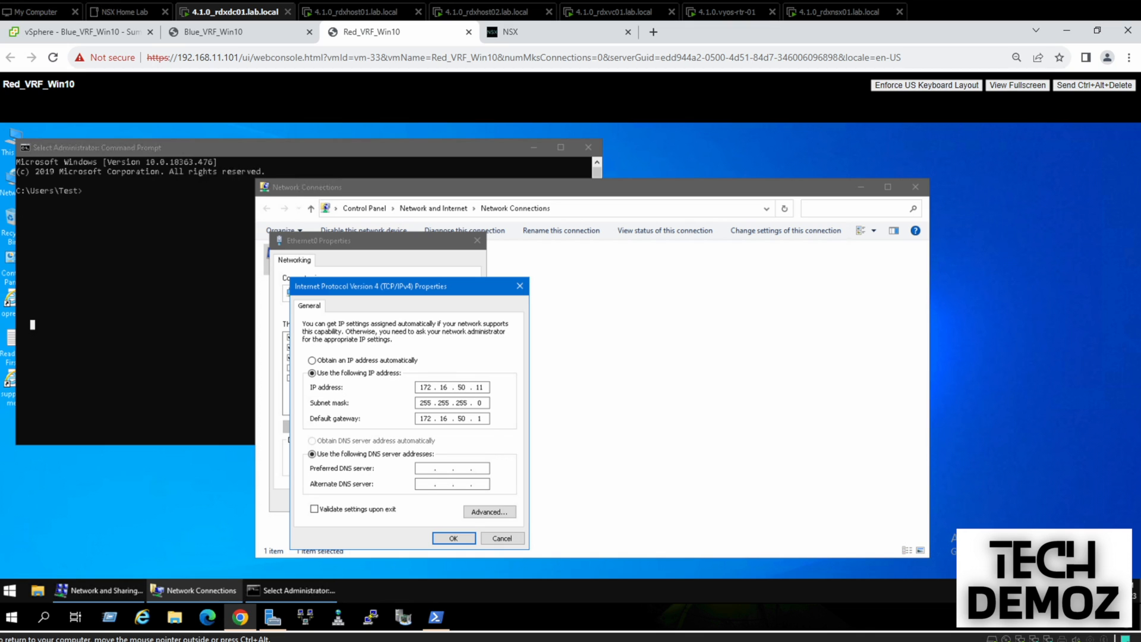
key(BackSpace)
text(40)
key(Delete)
text(4)
click(454, 538)
click(411, 502)
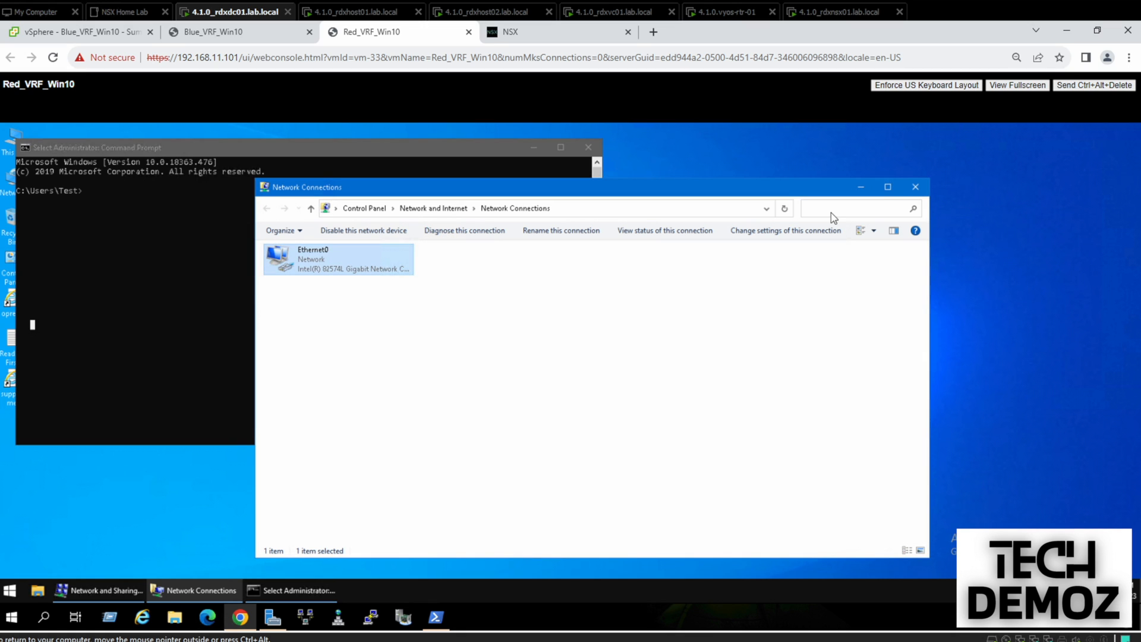
click(915, 186)
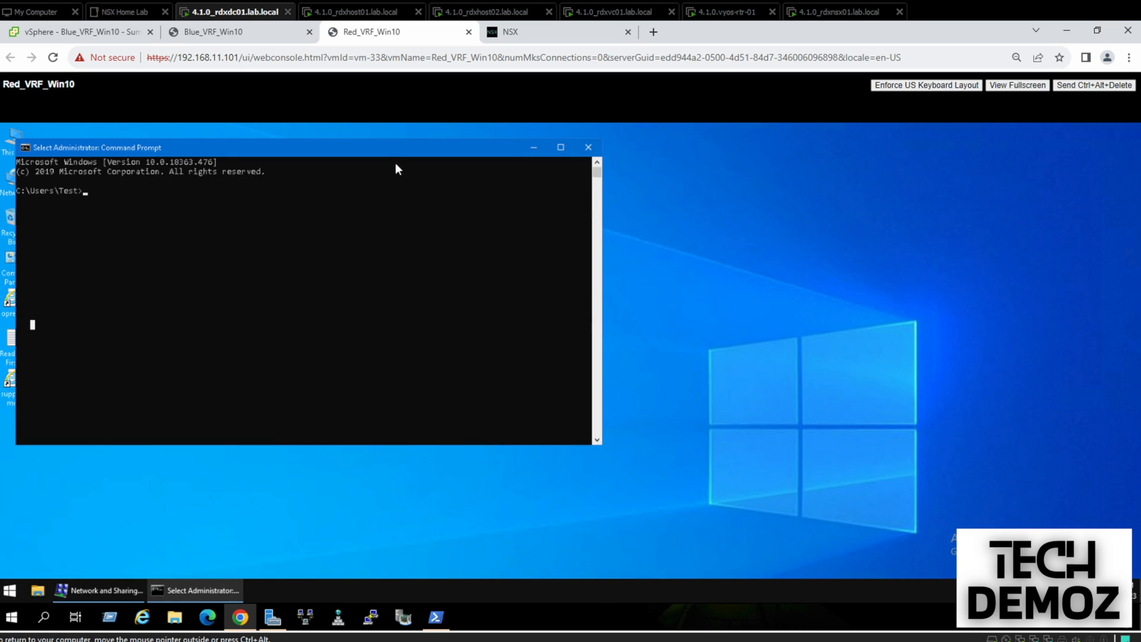
Ping 172.16.40.1 from Red_VRF_Win10, getting four replies with 0% loss
key(Return)
key(Return)
key(Return)
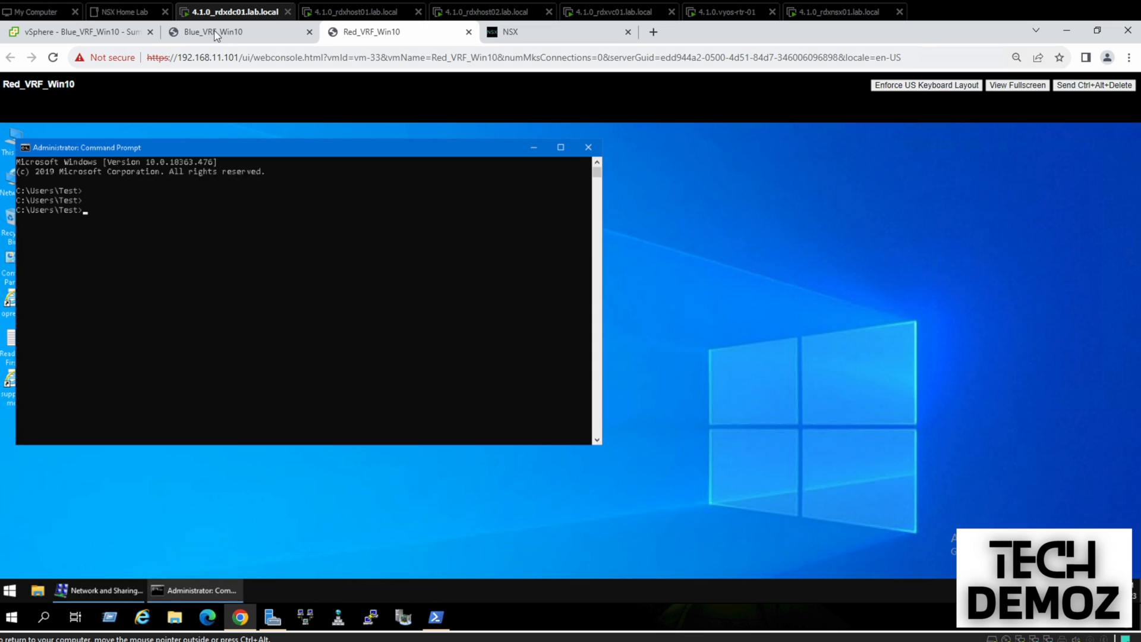
click(307, 216)
text(ping 172.16.40.1)
key(Return)
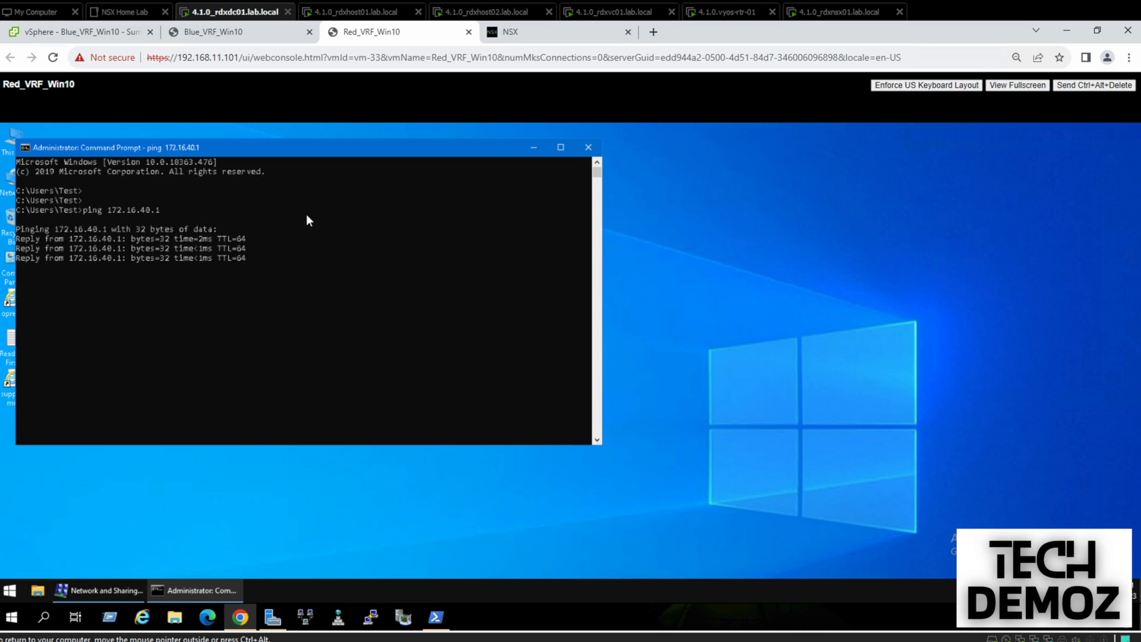
key(Return)
key(Return)
key(Return)
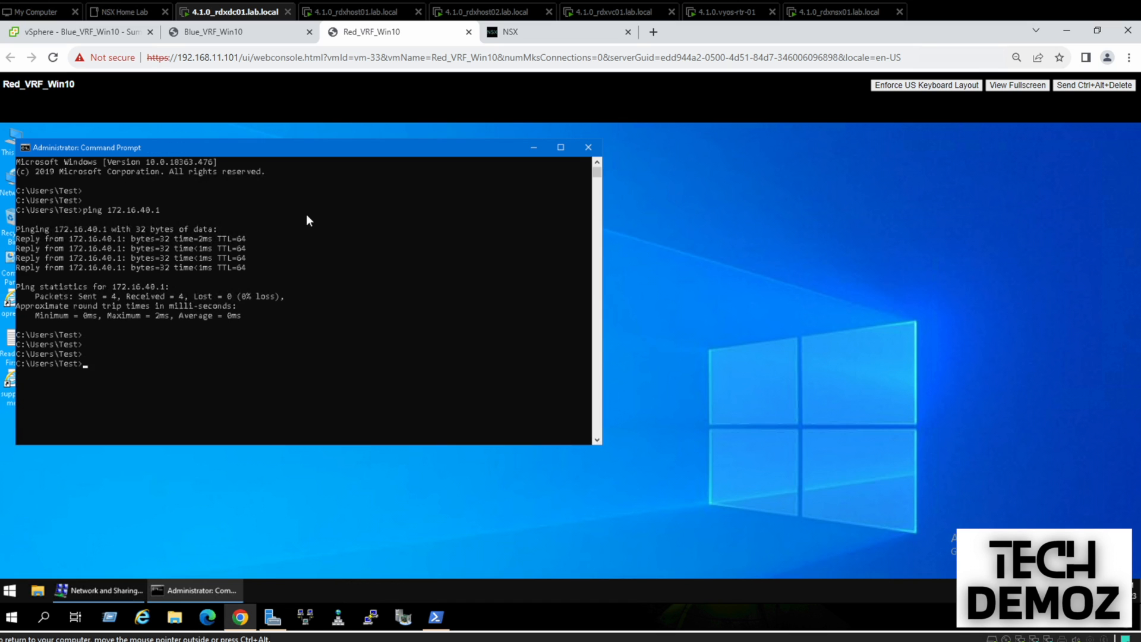
drag(292, 155, 679, 220)
Ping 172.16.40.1 from the Blue_VRF_Win10 console and stop it after three replies
click(252, 32)
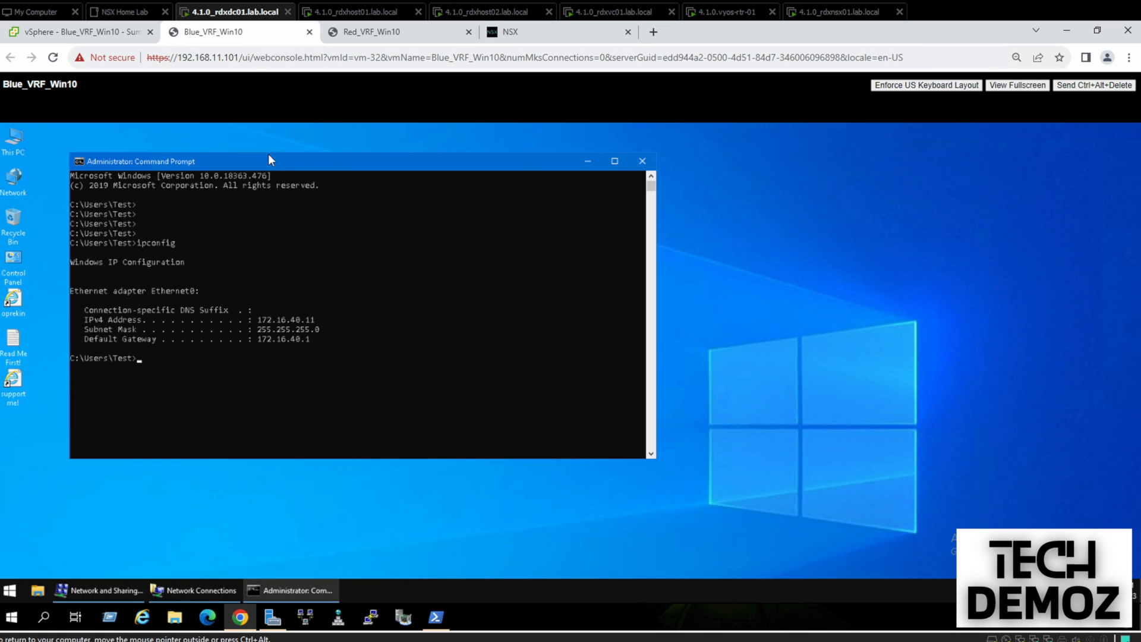
key(Return)
key(Return)
key(Return)
text(ipconfig)
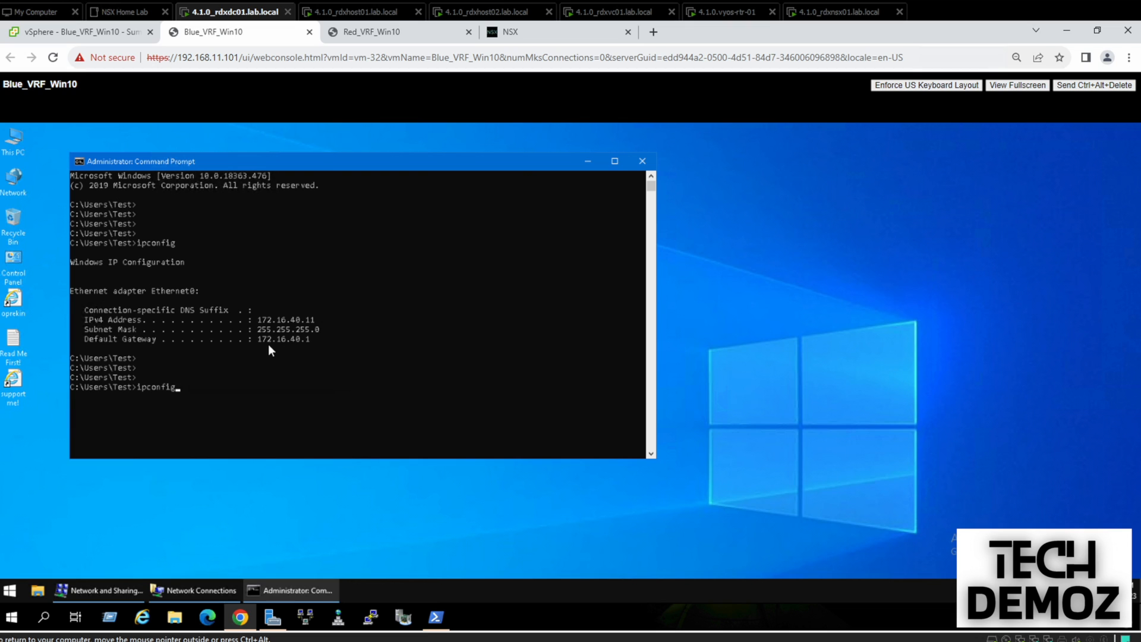
text(ping)
key(BackSpace)
key(BackSpace)
key(BackSpace)
key(BackSpace)
key(BackSpace)
key(BackSpace)
key(BackSpace)
key(BackSpace)
key(BackSpace)
key(BackSpace)
key(BackSpace)
key(BackSpace)
text(ping 172.16.40.1)
key(Return)
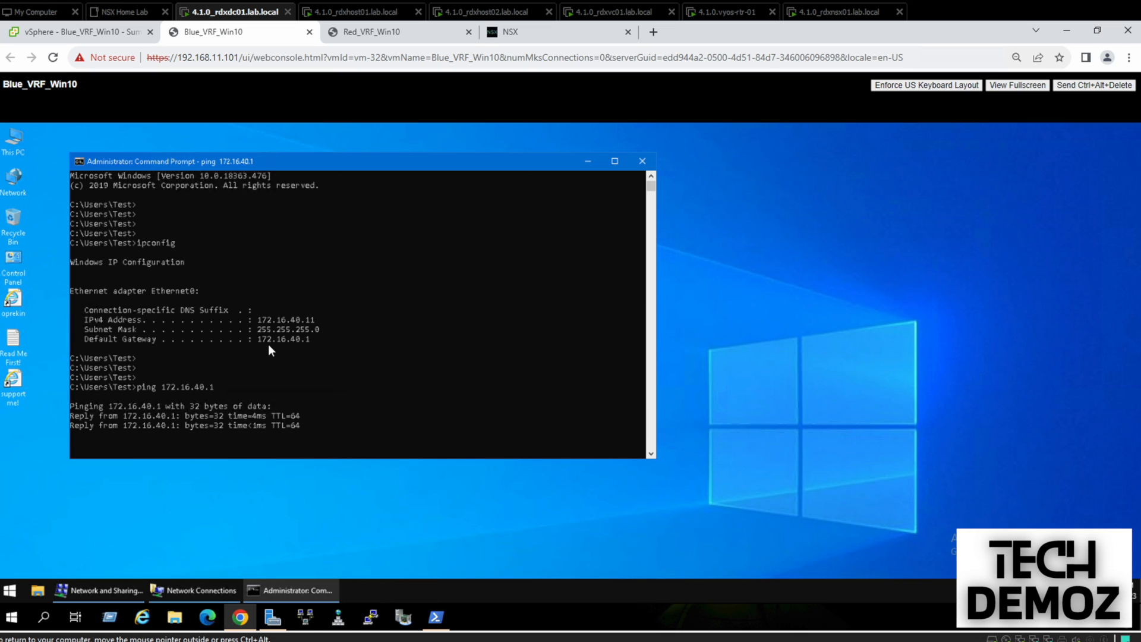
key(ctrl+c)
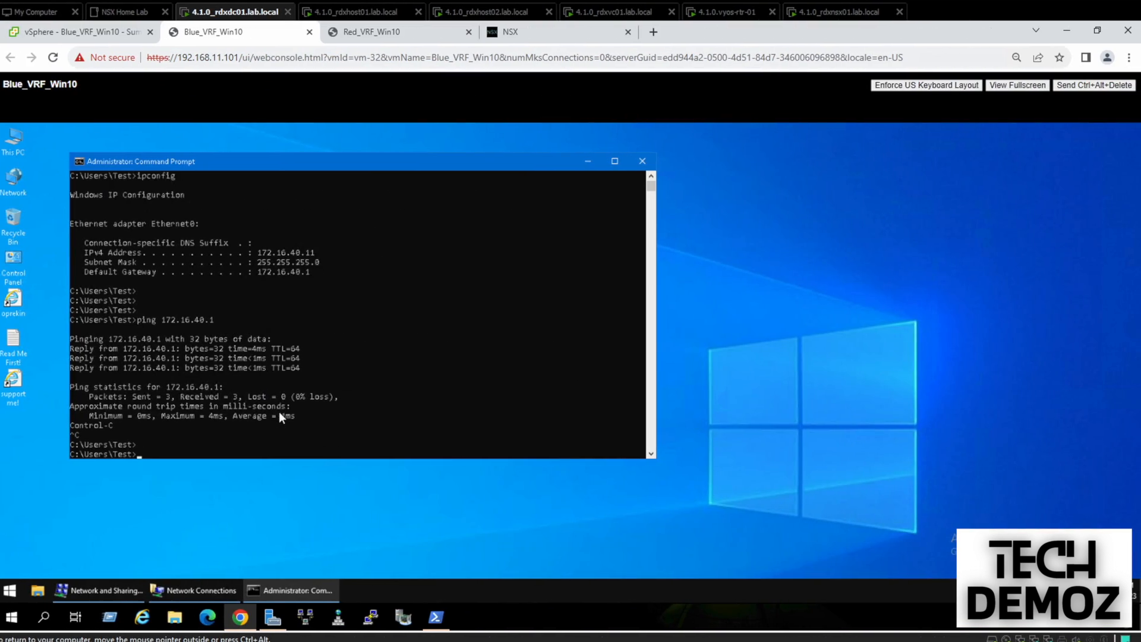
Start a continuous ping to 10.0.210.1 with 'ping 10.0.210.1 -t'
key(Return)
key(Return)
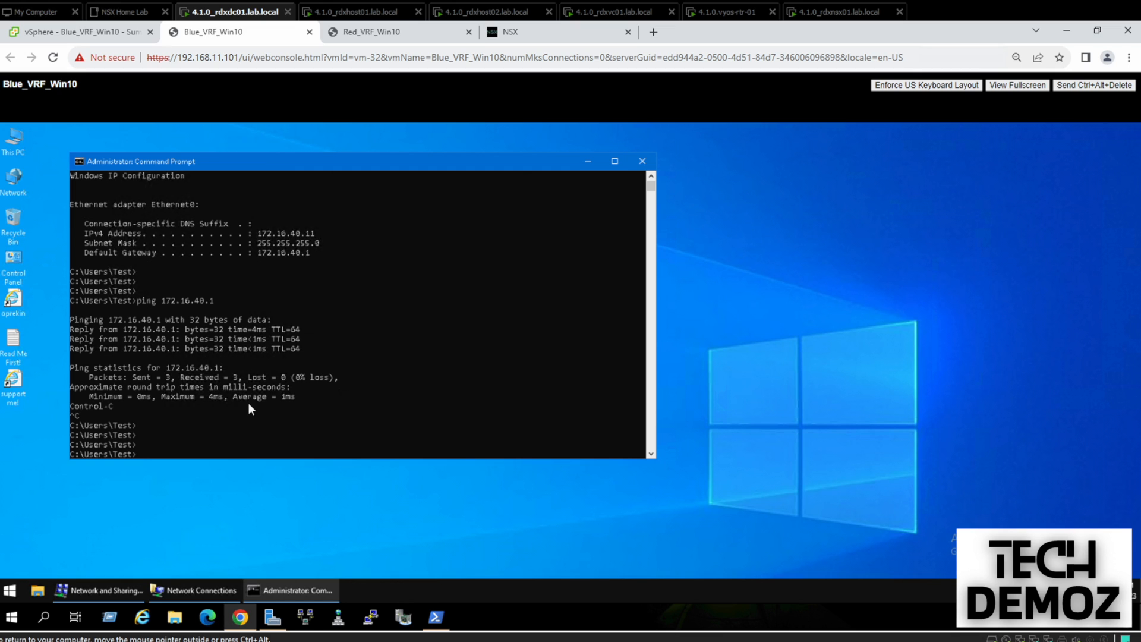
text(ping 10.0.210.1)
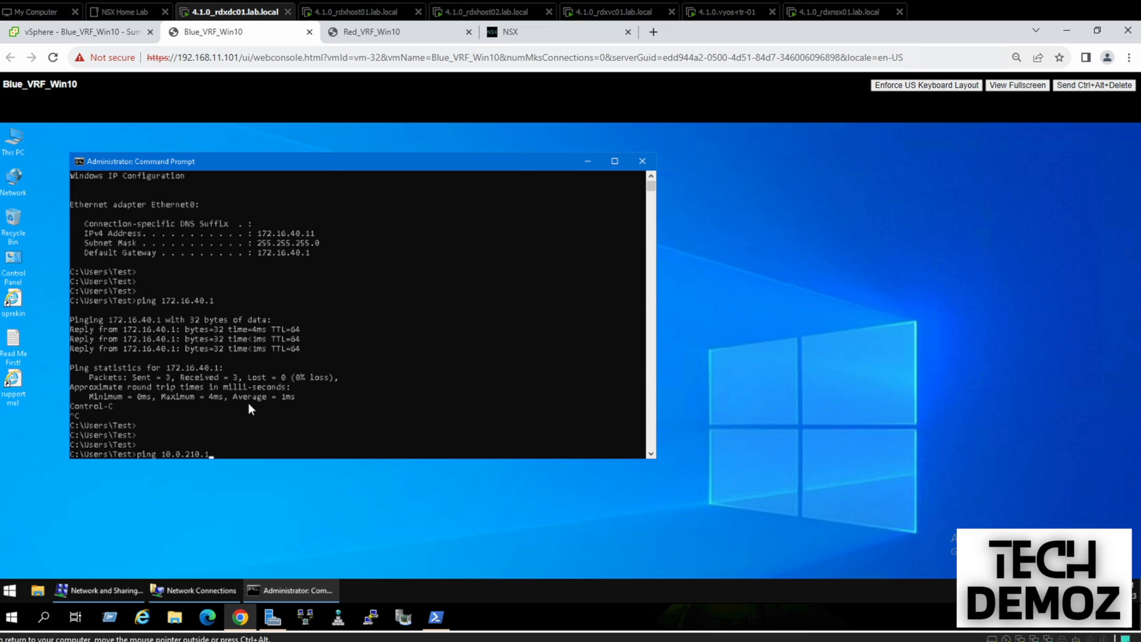
text( -t)
key(Return)
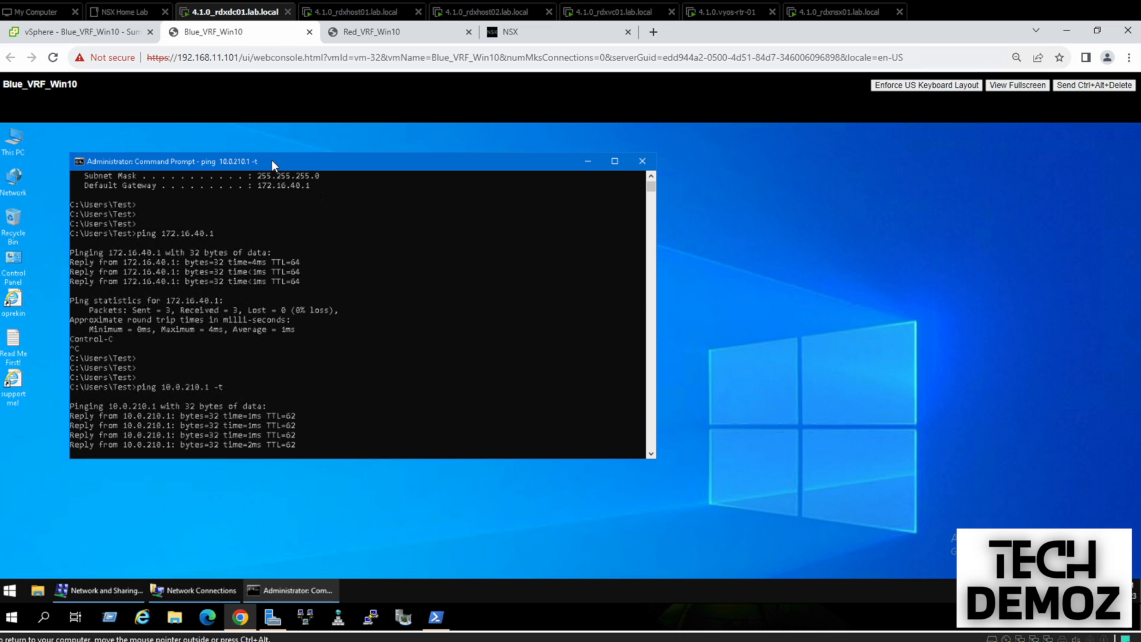
drag(272, 161, 260, 161)
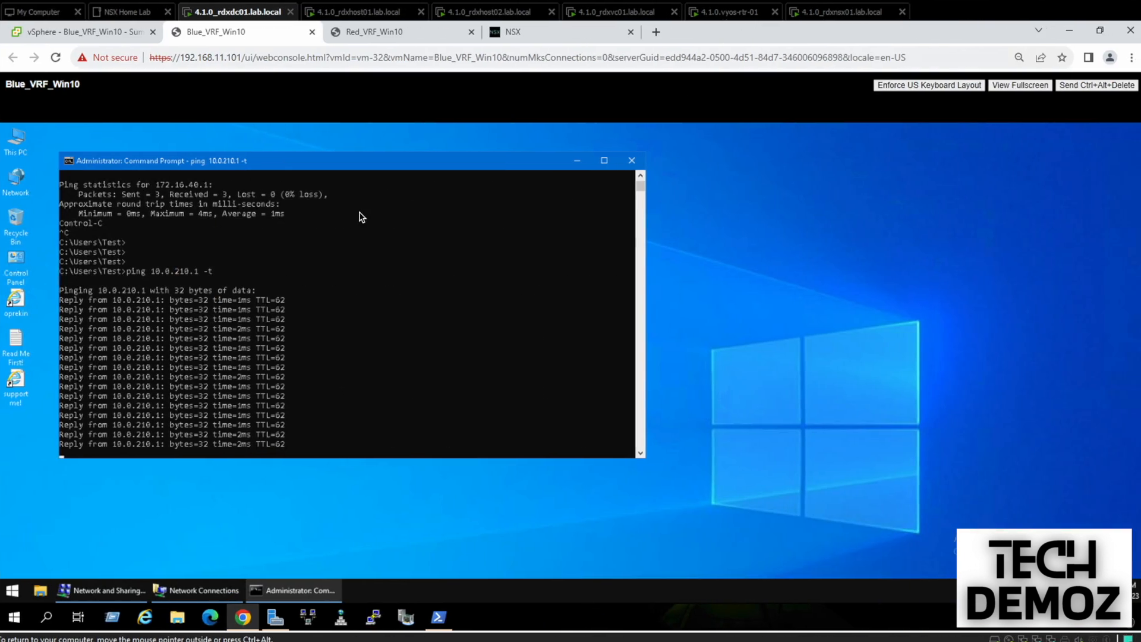
Ping 10.0.220.1 from Red_VRF_Win10 with 0% loss, then open PuTTY Configuration
click(363, 34)
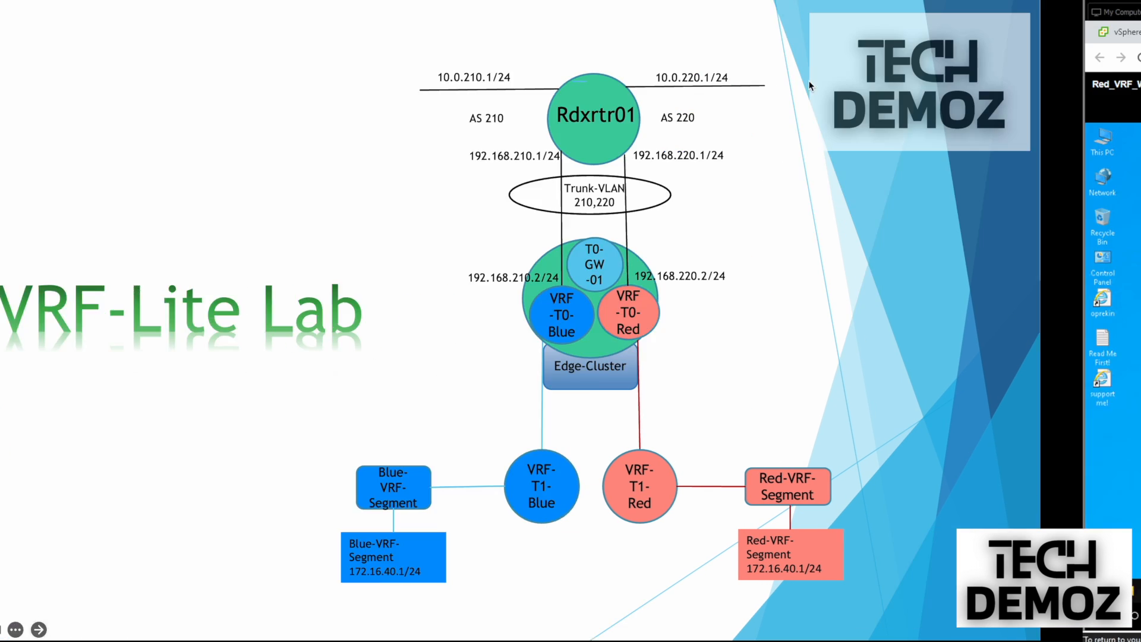
key(Return)
key(Return)
key(Return)
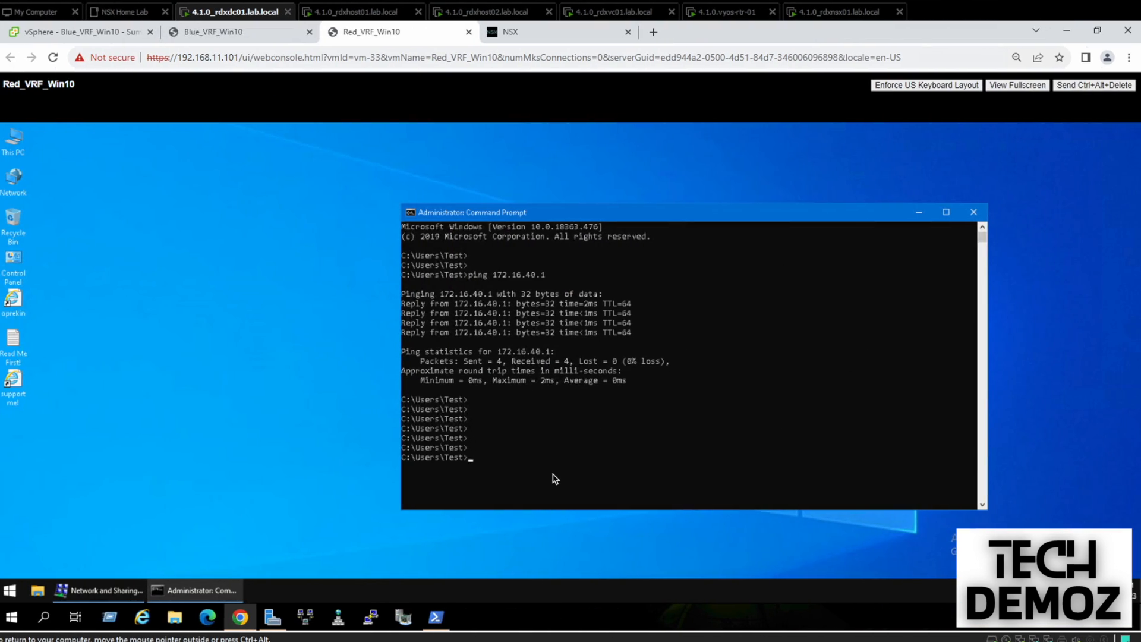
text(ping 10.0.220.1)
key(Return)
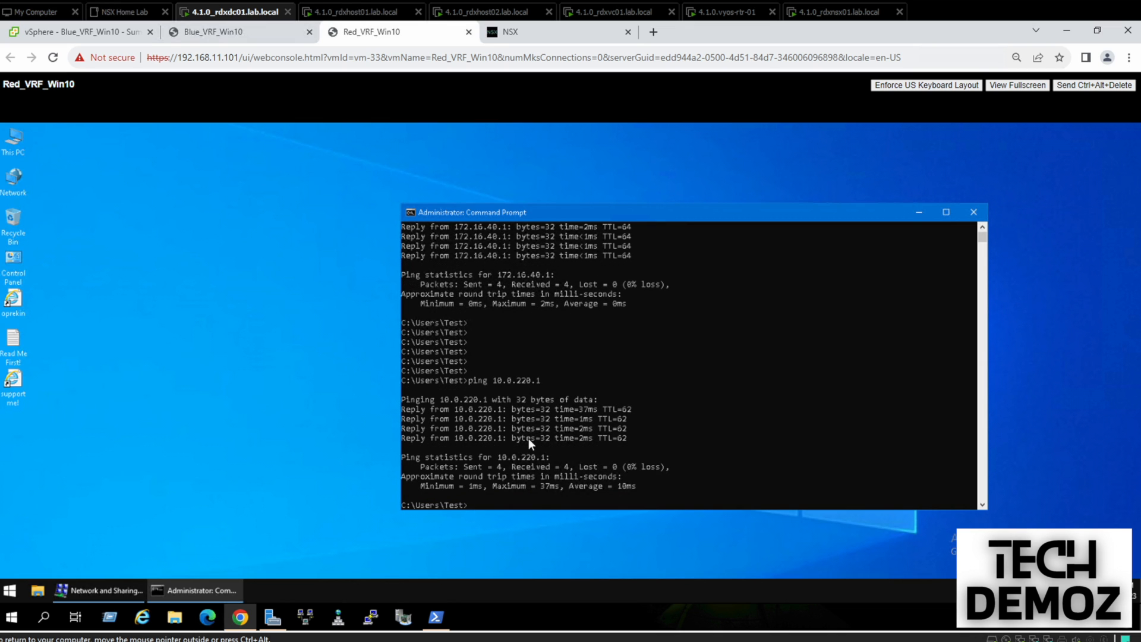
click(373, 618)
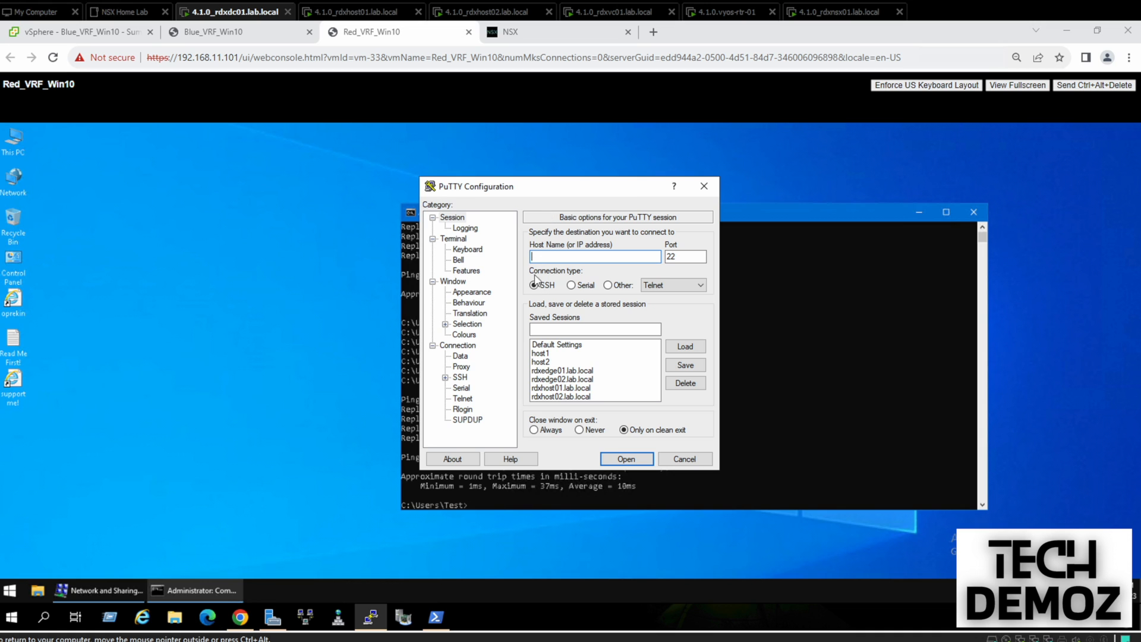
Open the rdxedge01.lab.local SSH session, arrange the windows, and log in to the edge CLI
double_click(551, 370)
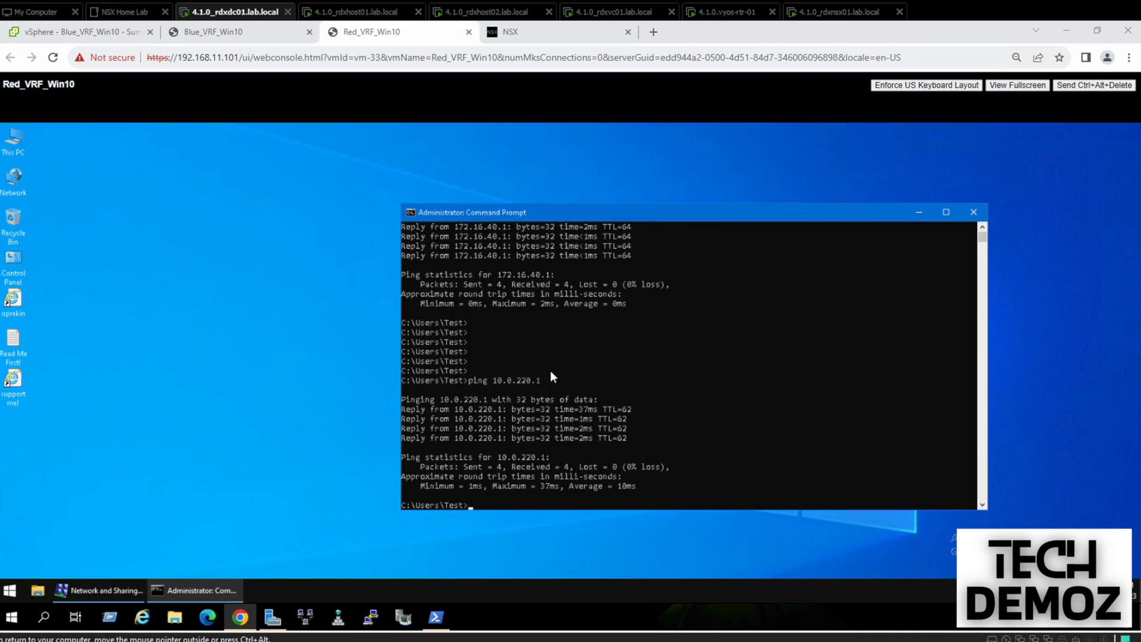
drag(416, 155, 3, 63)
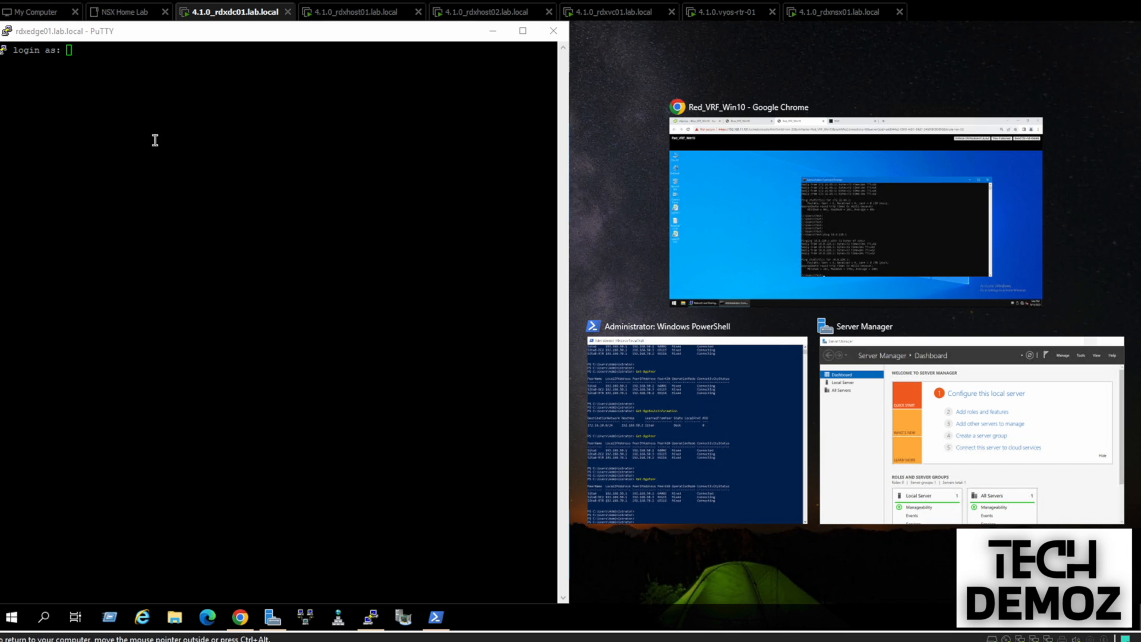
key(Return)
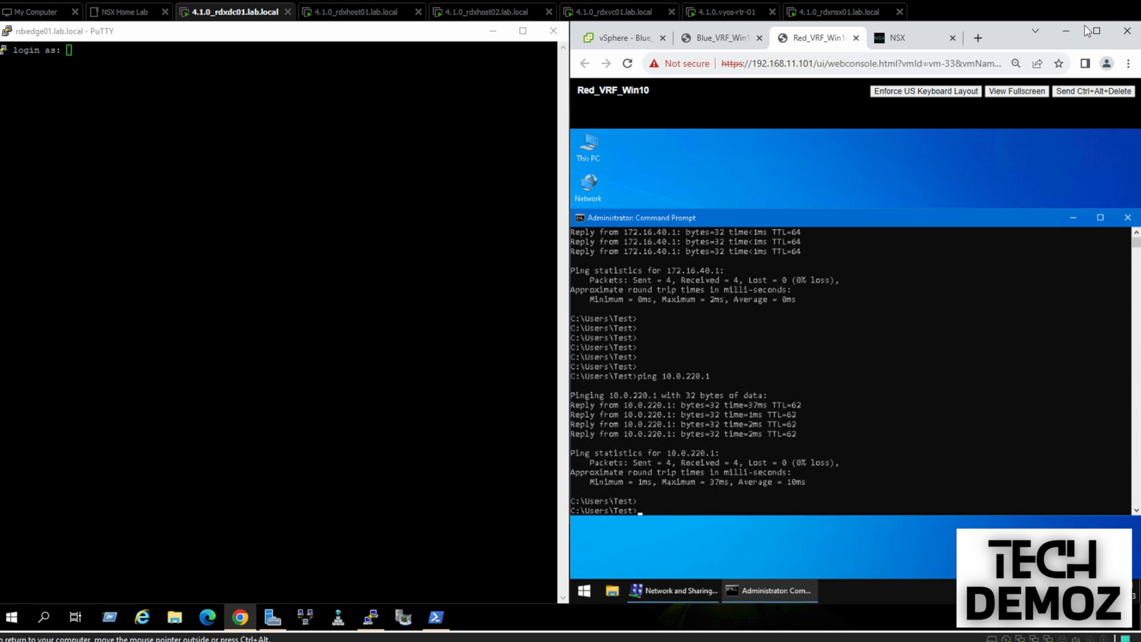
click(1097, 31)
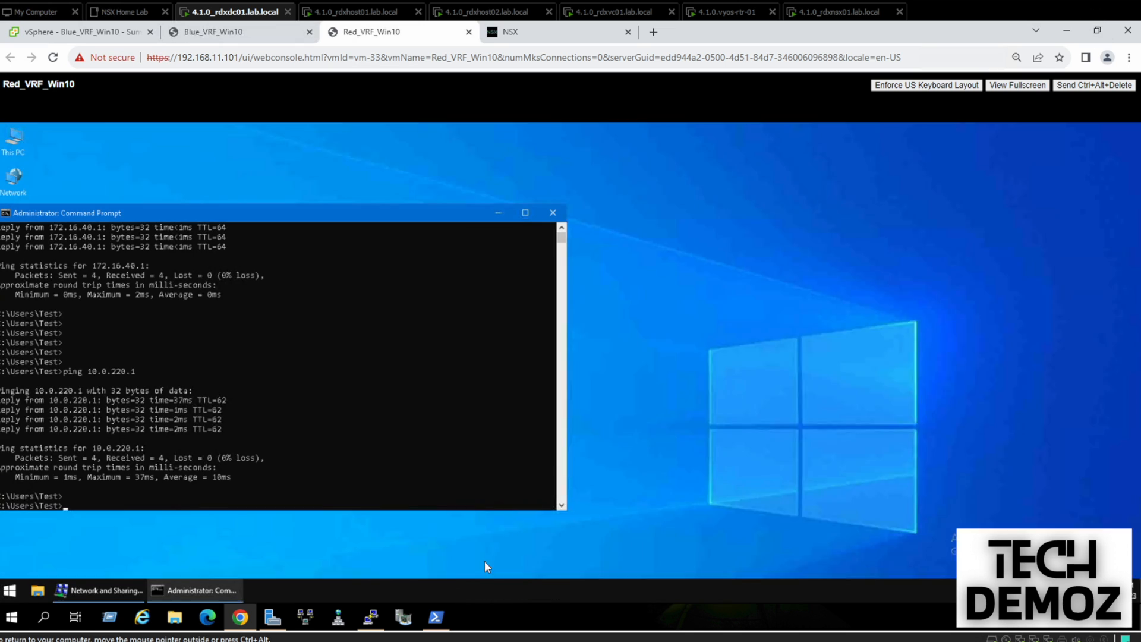
click(370, 617)
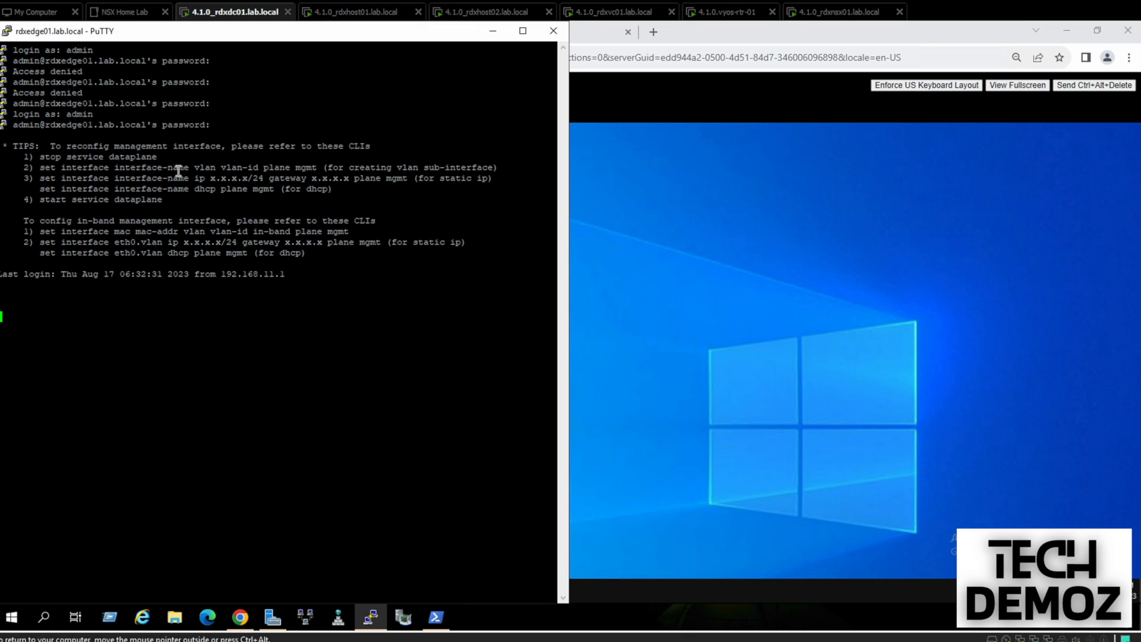
key(Return)
key(Return)
key(Return)
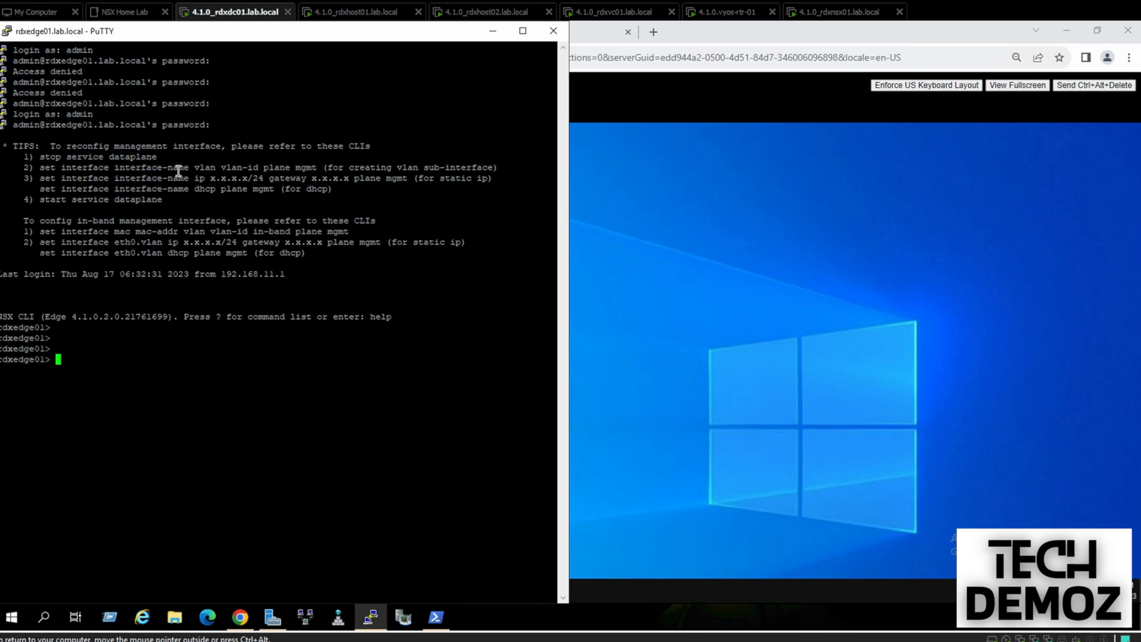
Run 'get logical-router' to list the edge's logical routers and VRF IDs
text(get li)
key(BackSpace)
text(og)
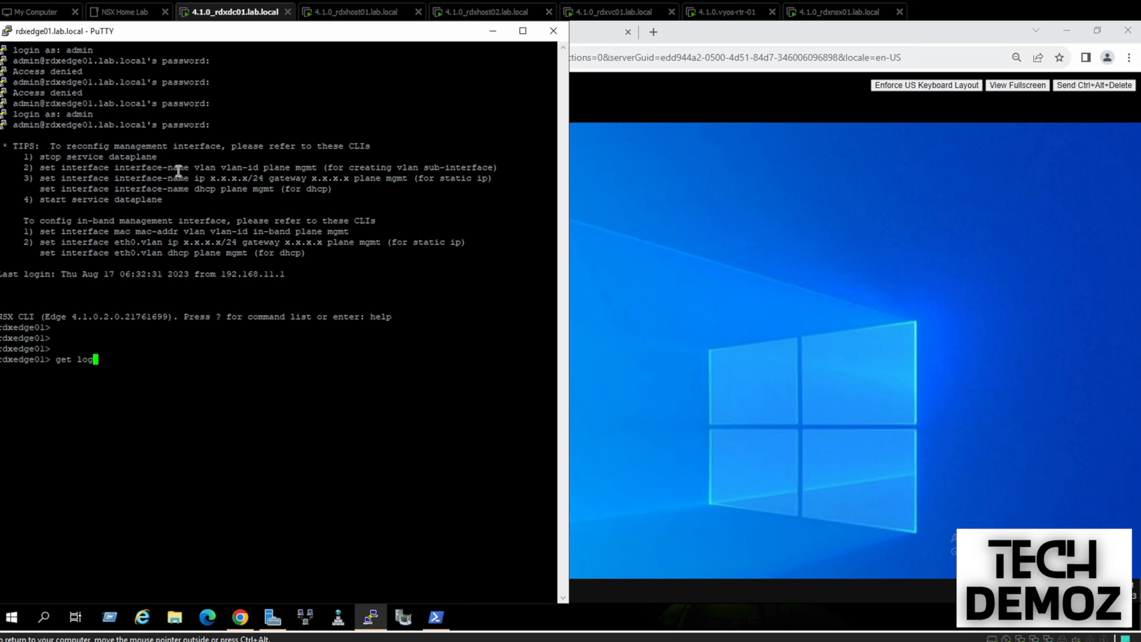
text(-c)
key(Tab)
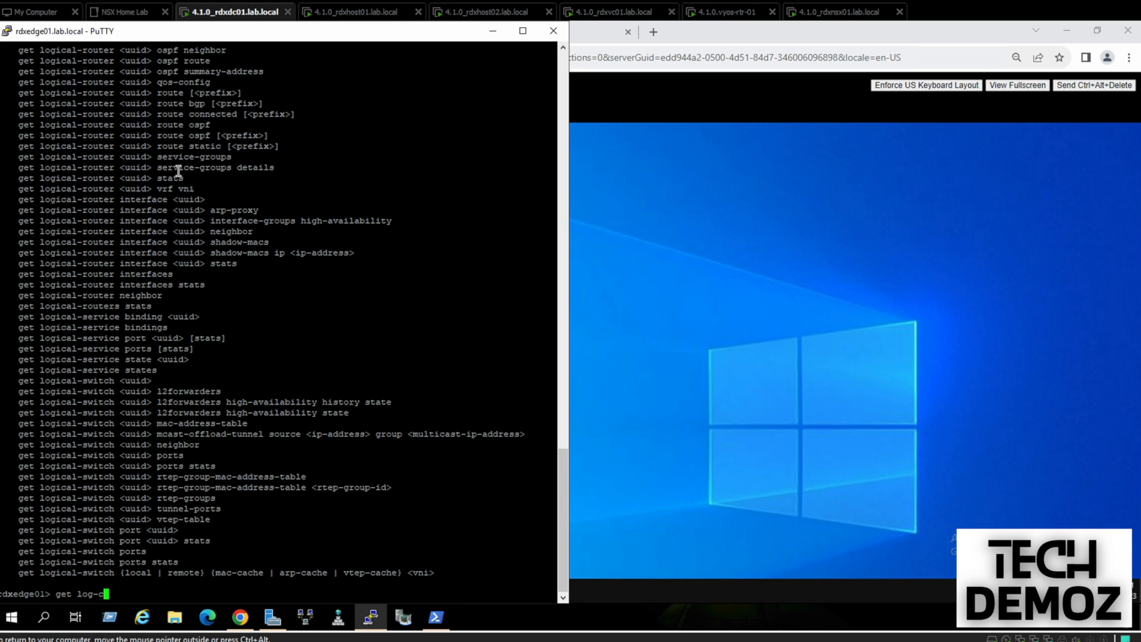
key(BackSpace)
key(BackSpace)
text(ical-router)
key(Return)
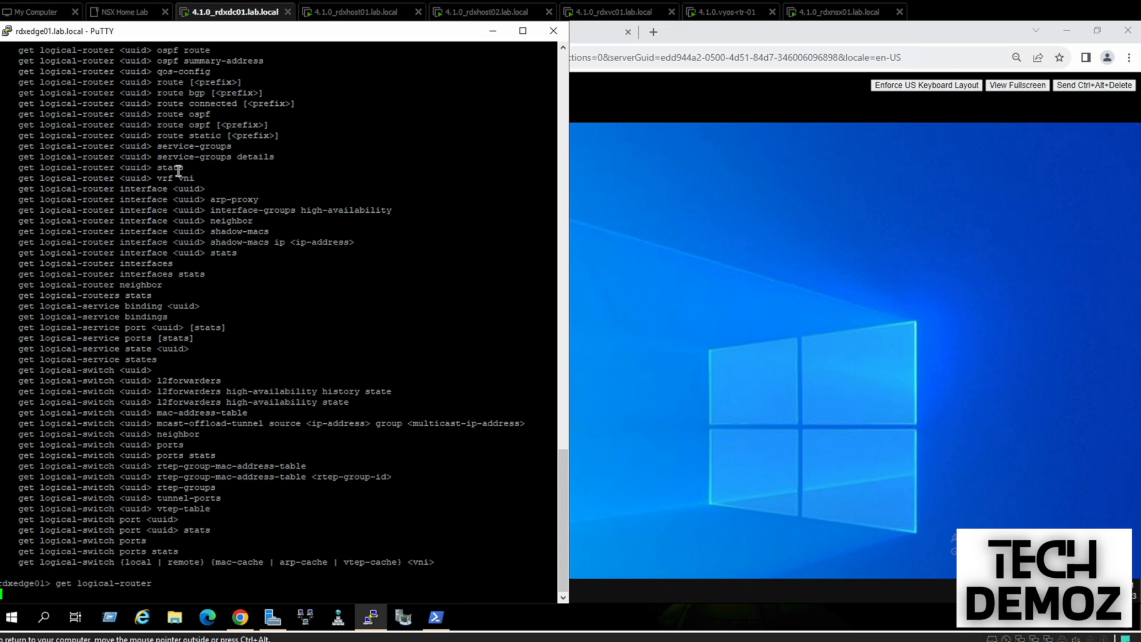
key(Return)
key(Return)
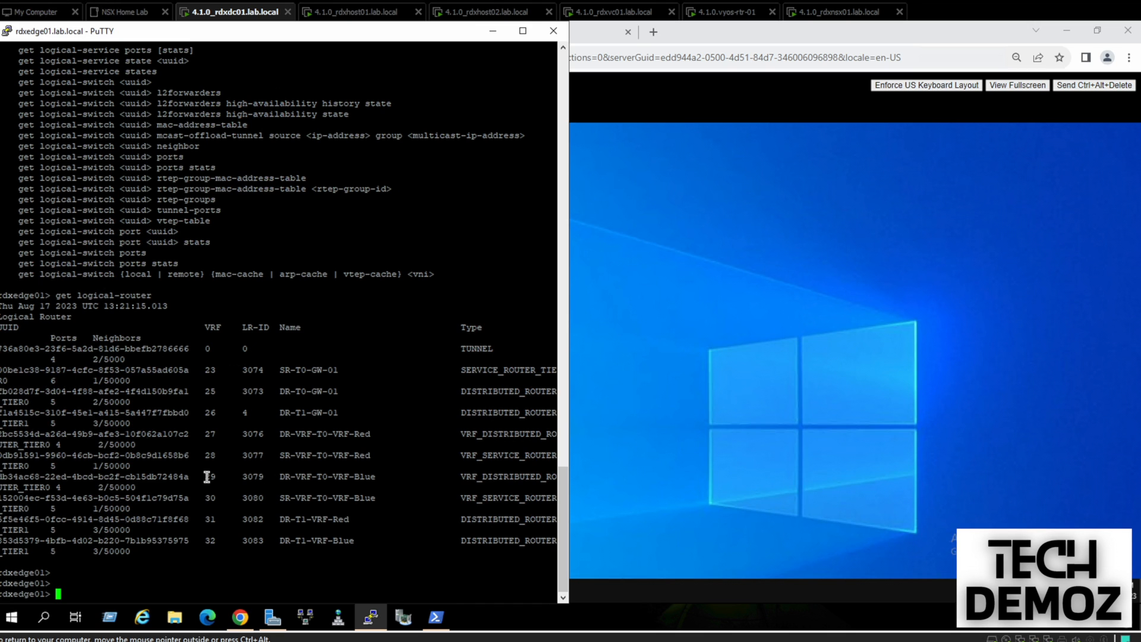
Enter VRF 30 and run 'get route' to show the Blue routes, including 10.0.210.0/24
double_click(304, 499)
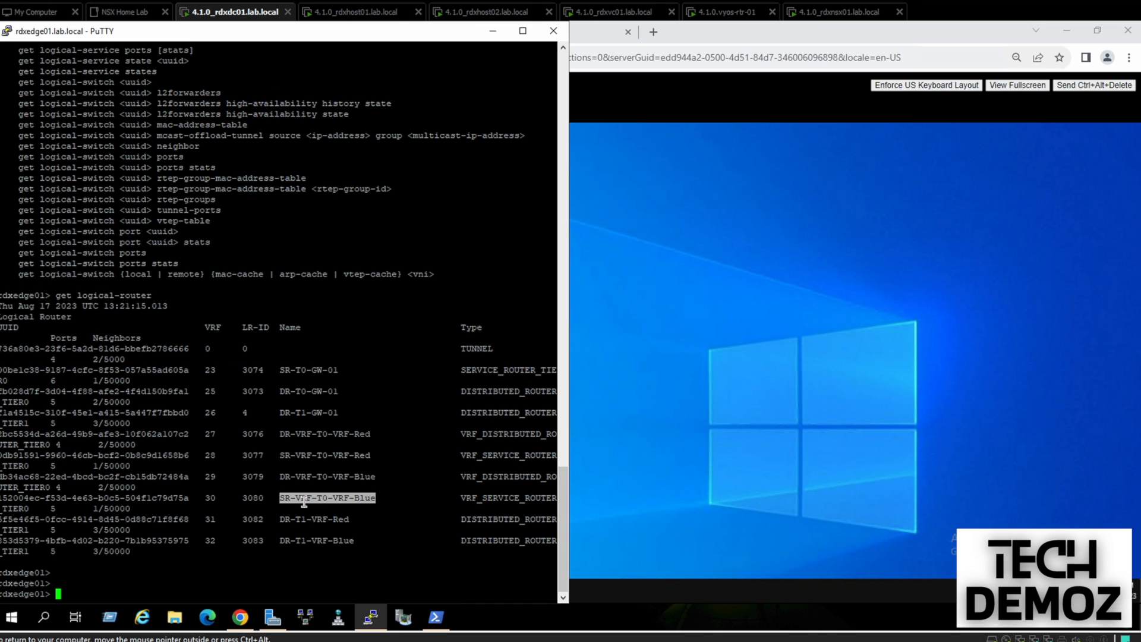
double_click(211, 499)
text(vrf 30)
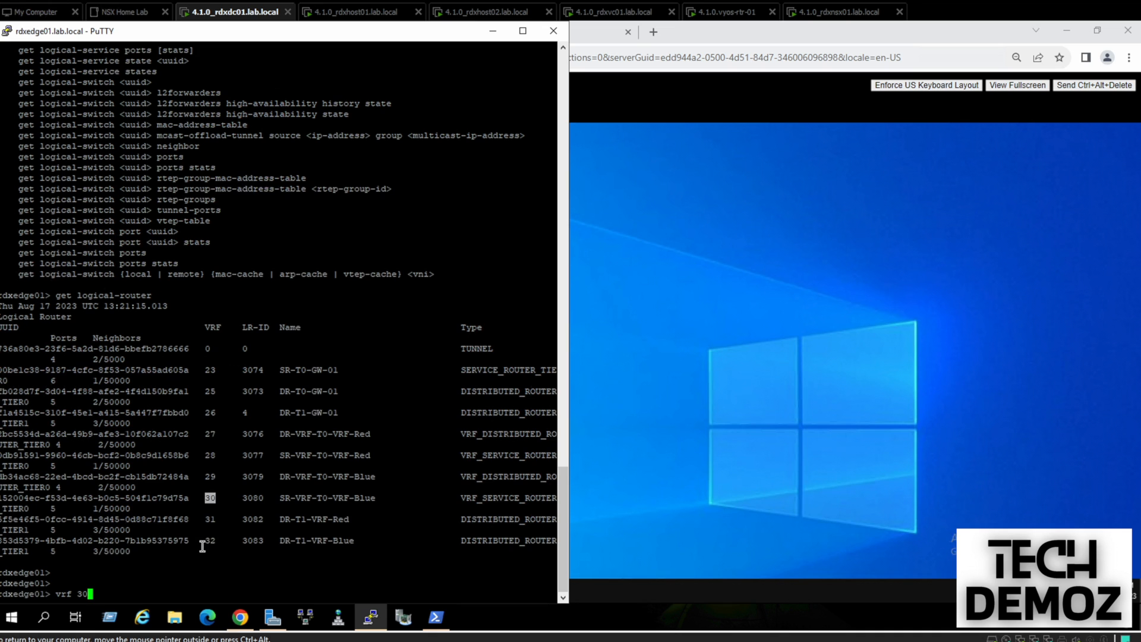
key(Return)
key(Return)
text(get )
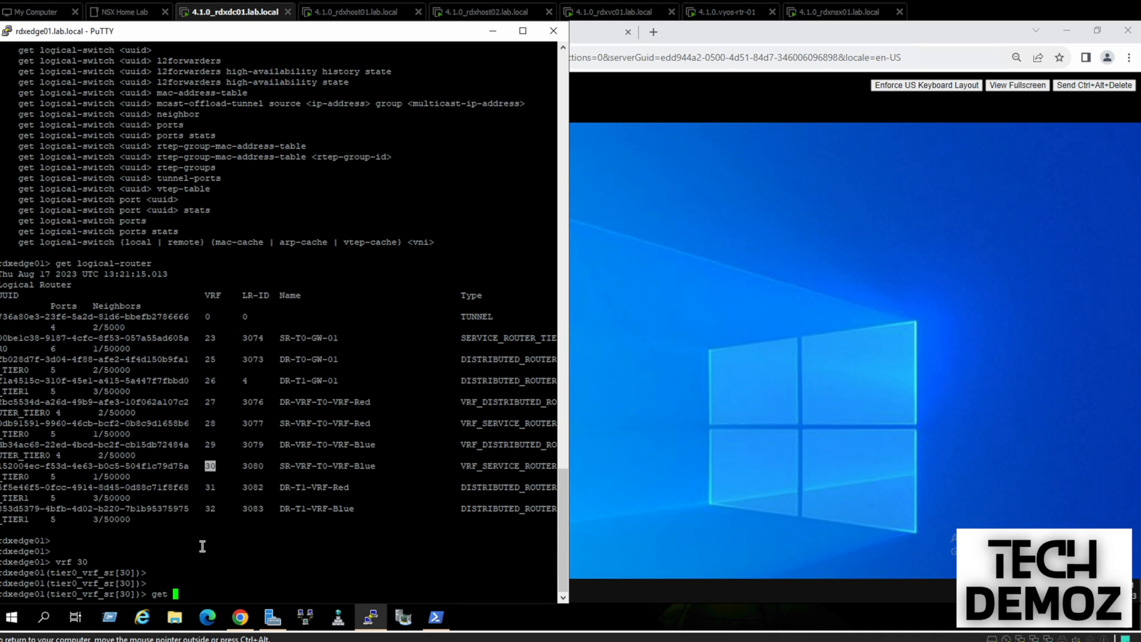
text(rp)
key(BackSpace)
text(oute)
key(Return)
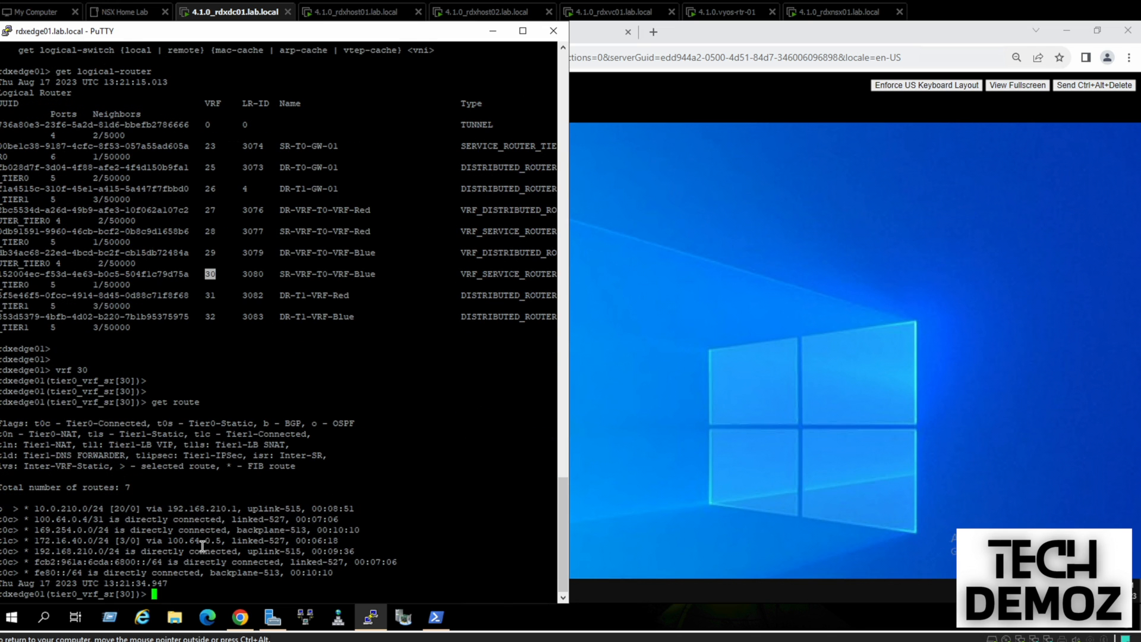
key(Return)
key(Return)
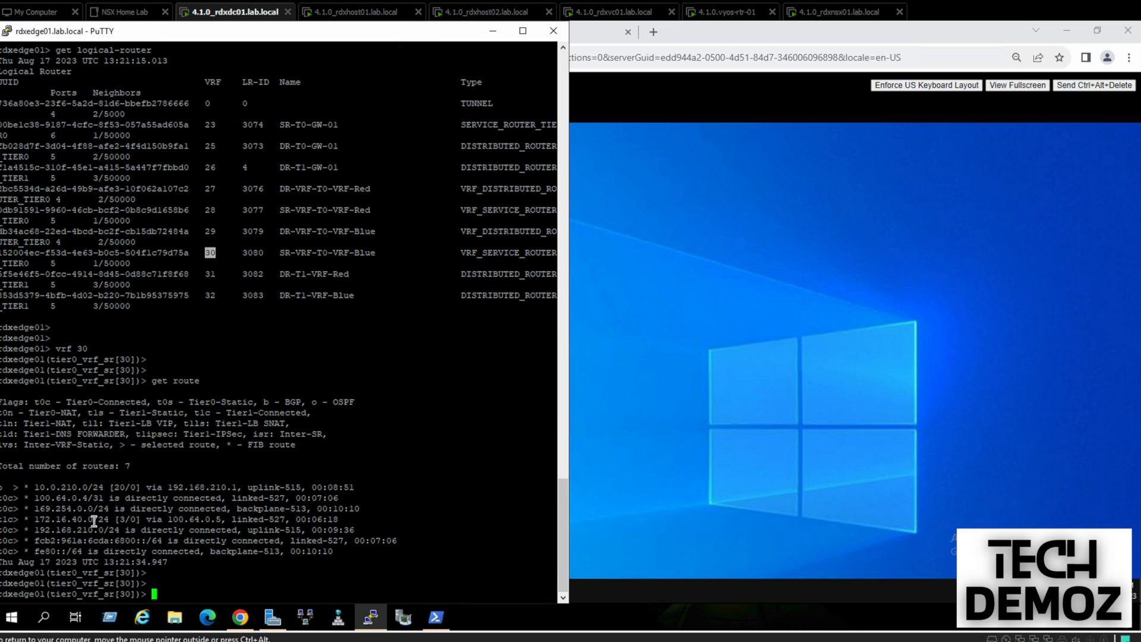
drag(35, 487, 104, 487)
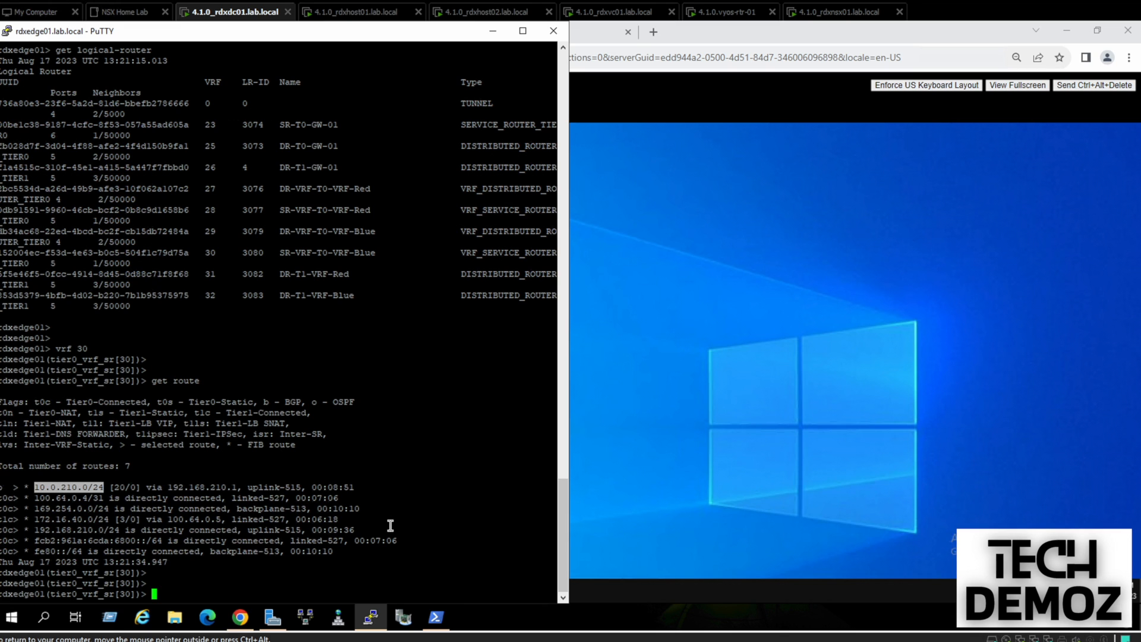
right_click(373, 622)
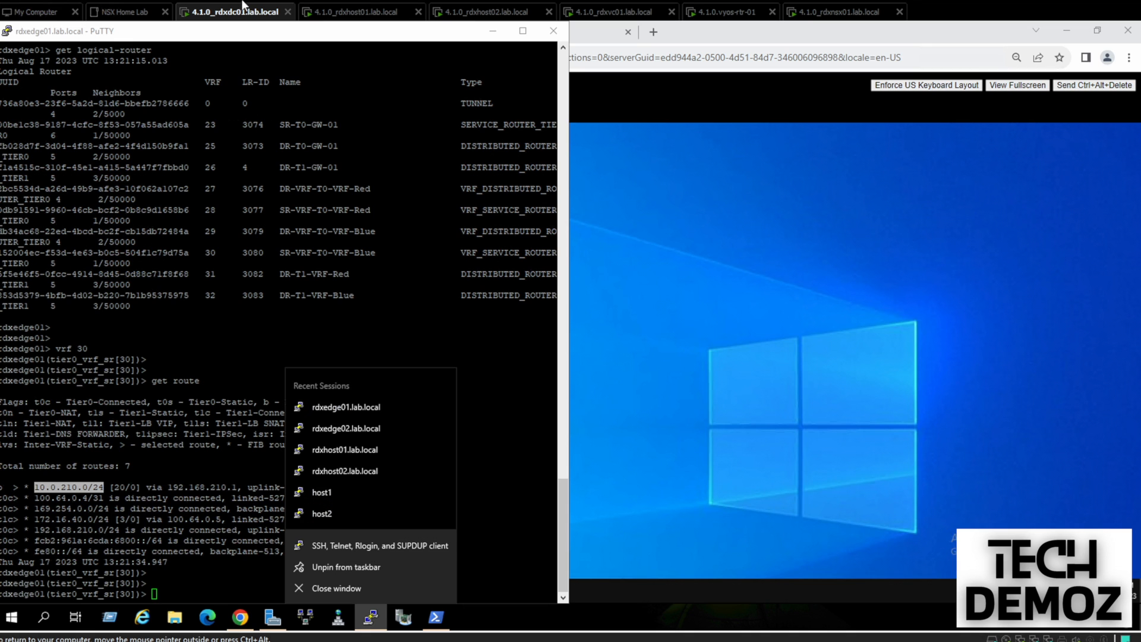
Duplicate the rdxedge01 session into a new PuTTY window on the right half of the screen
right_click(248, 34)
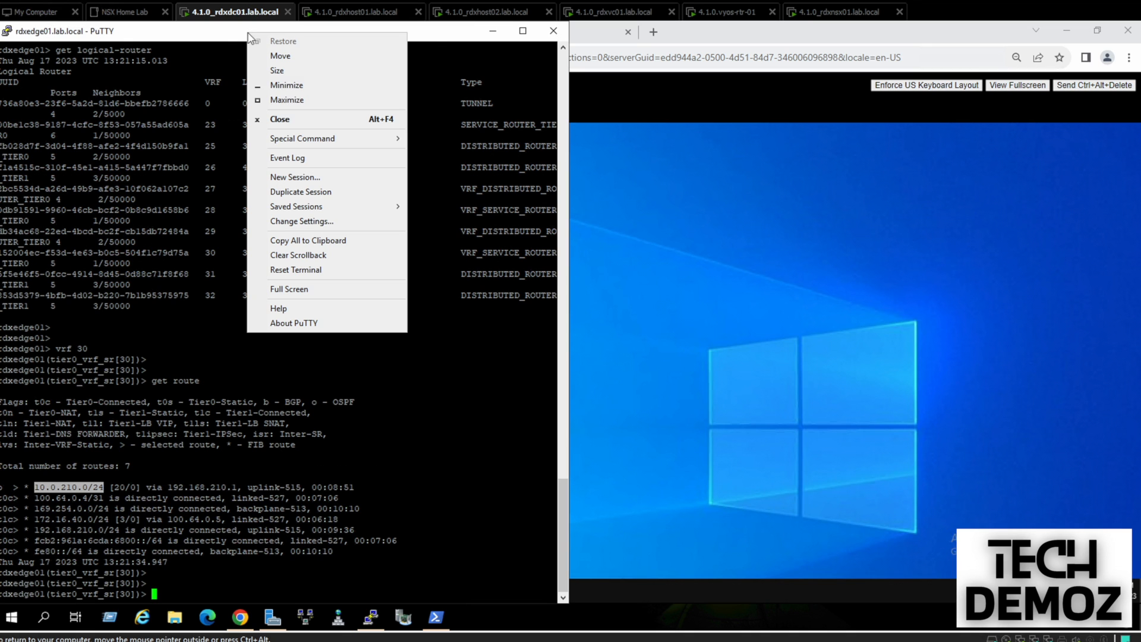
click(291, 191)
drag(387, 42, 1138, 65)
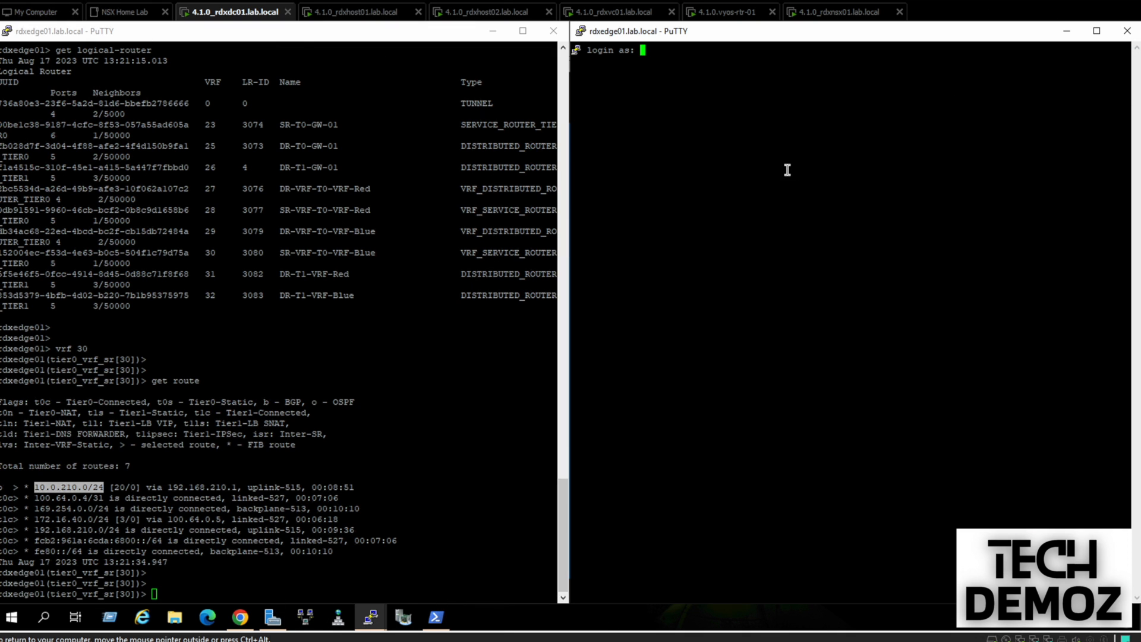
Log in as admin and run get logical-router to list the edge's logical routers
text(admin)
key(Return)
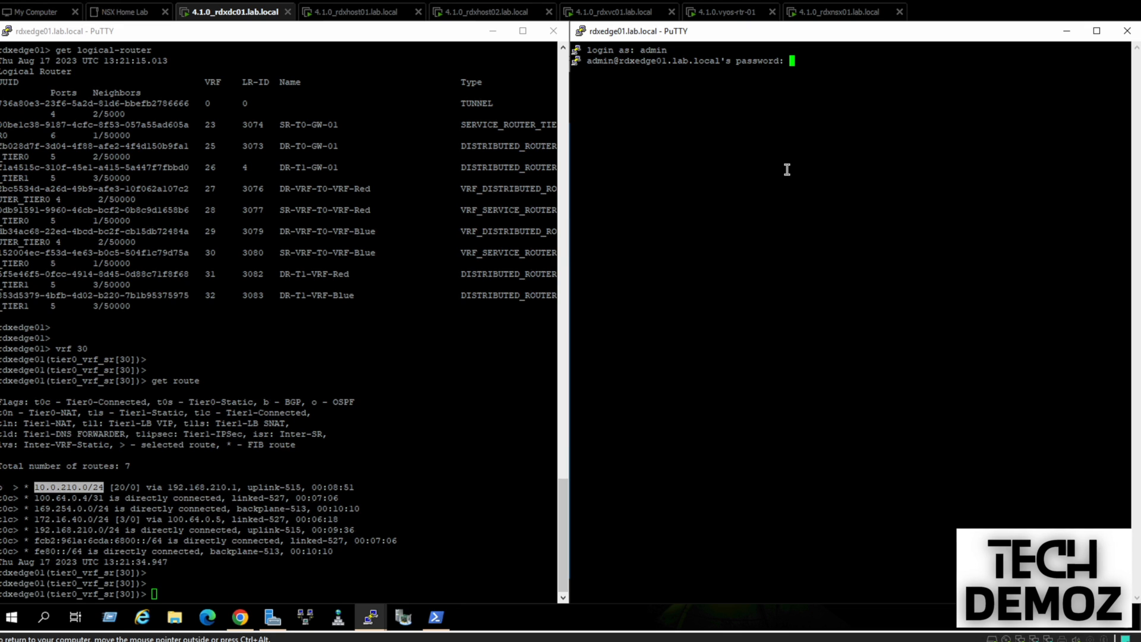
key(Return)
key(Return)
key(Return)
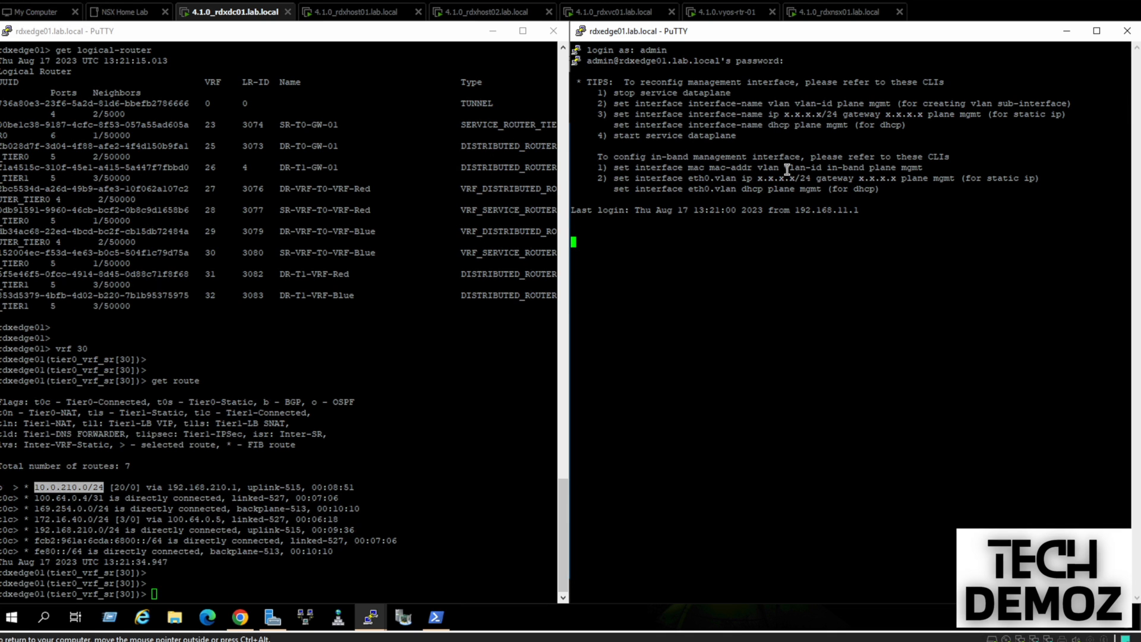
text(get )
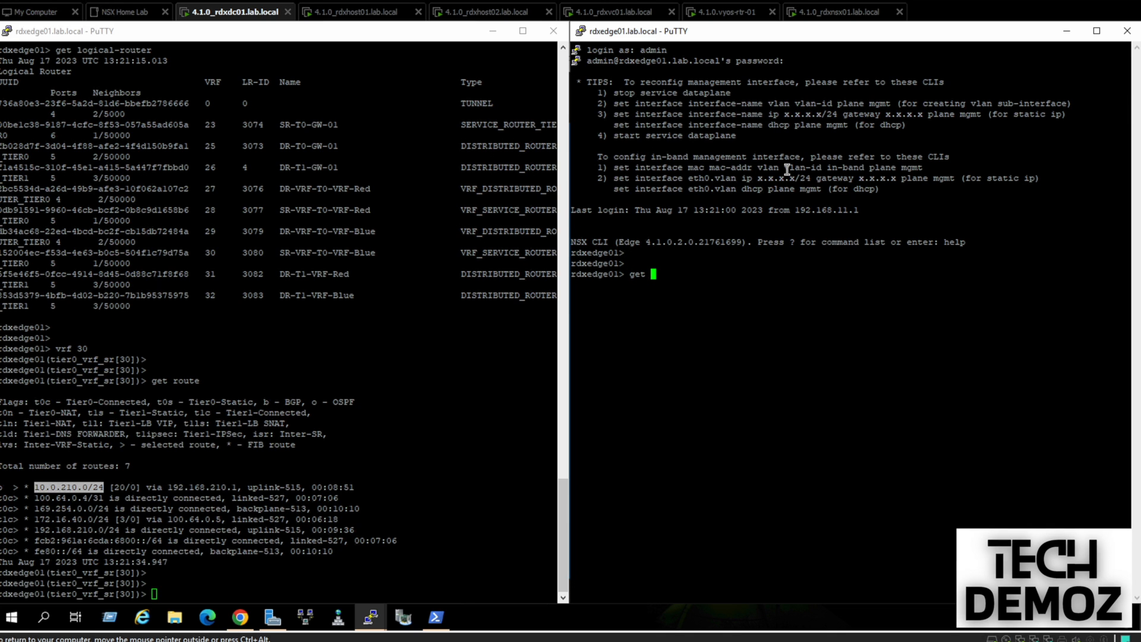
text(logical-router)
key(Return)
key(Return)
key(Return)
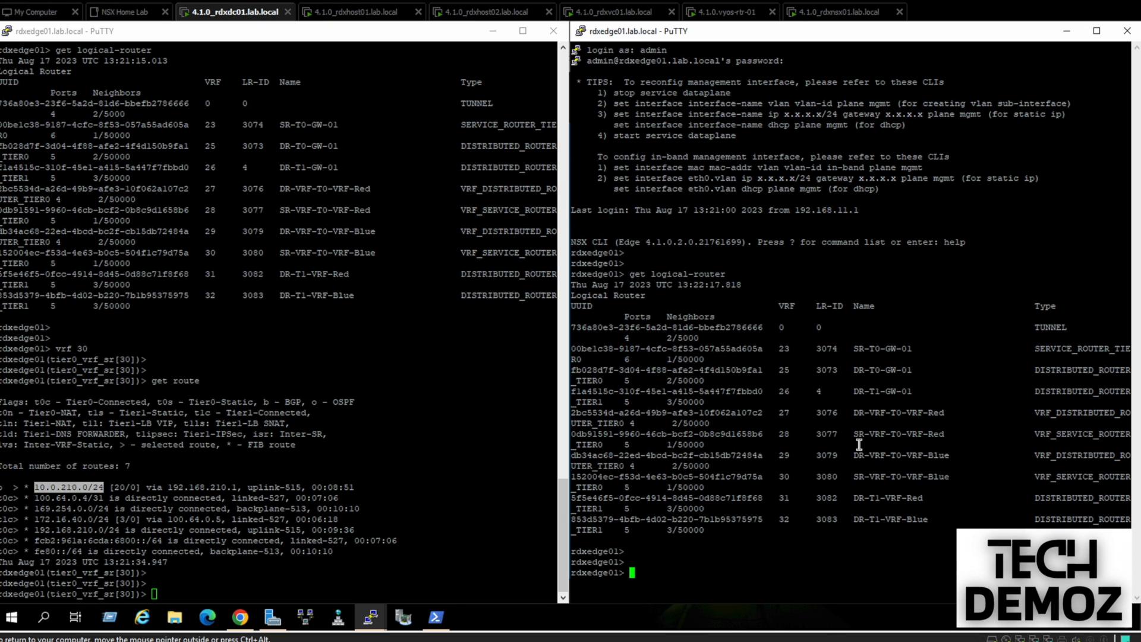
In the right session, enter vrf 28 and run get route to list the Red VRF's routes
double_click(728, 585)
text(vrf 2)
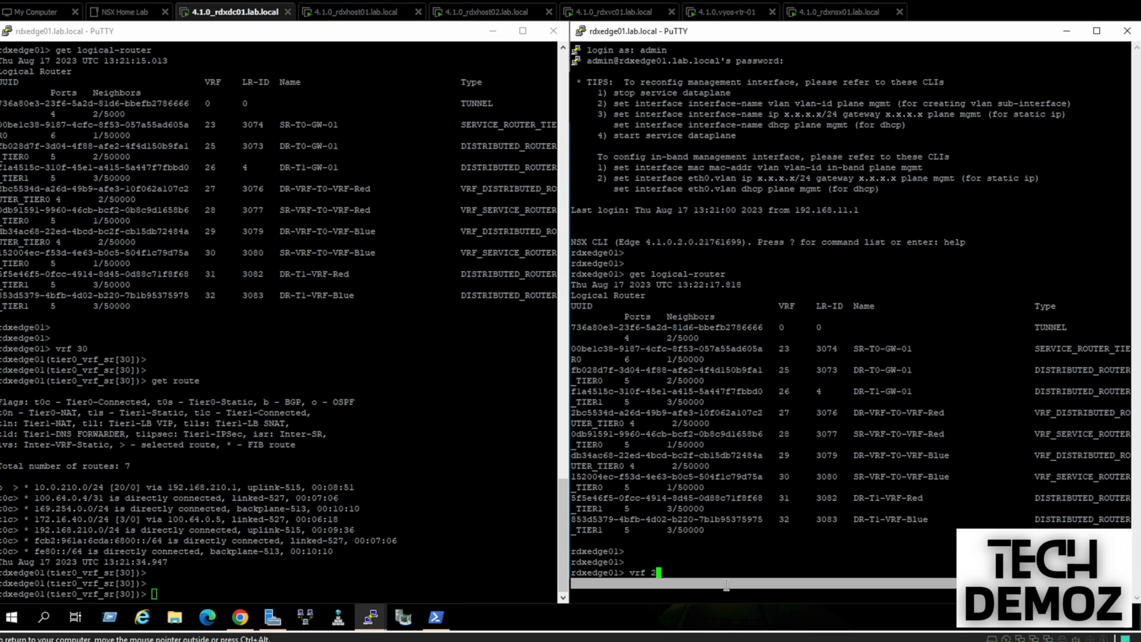
text(8)
key(Return)
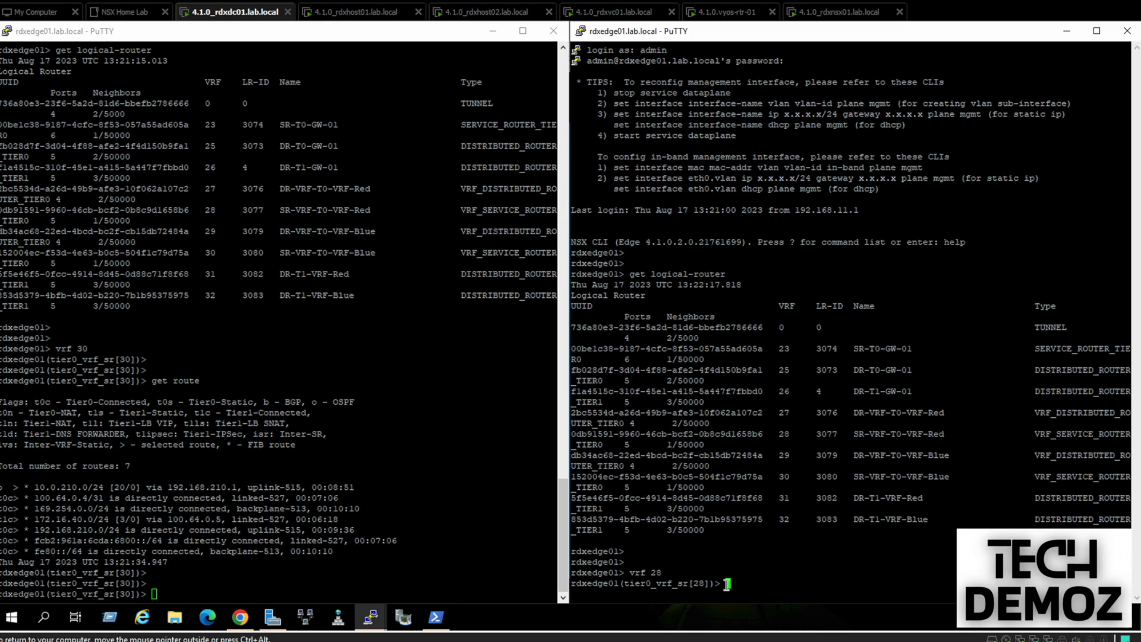
key(Return)
key(Return)
text(get )
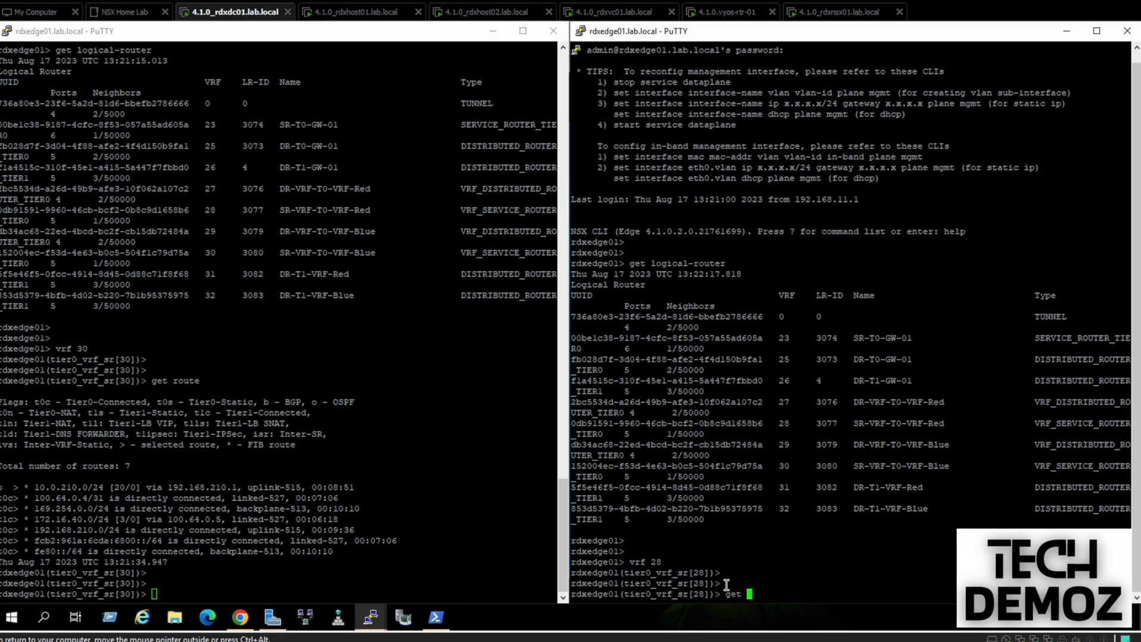
text(route)
key(Return)
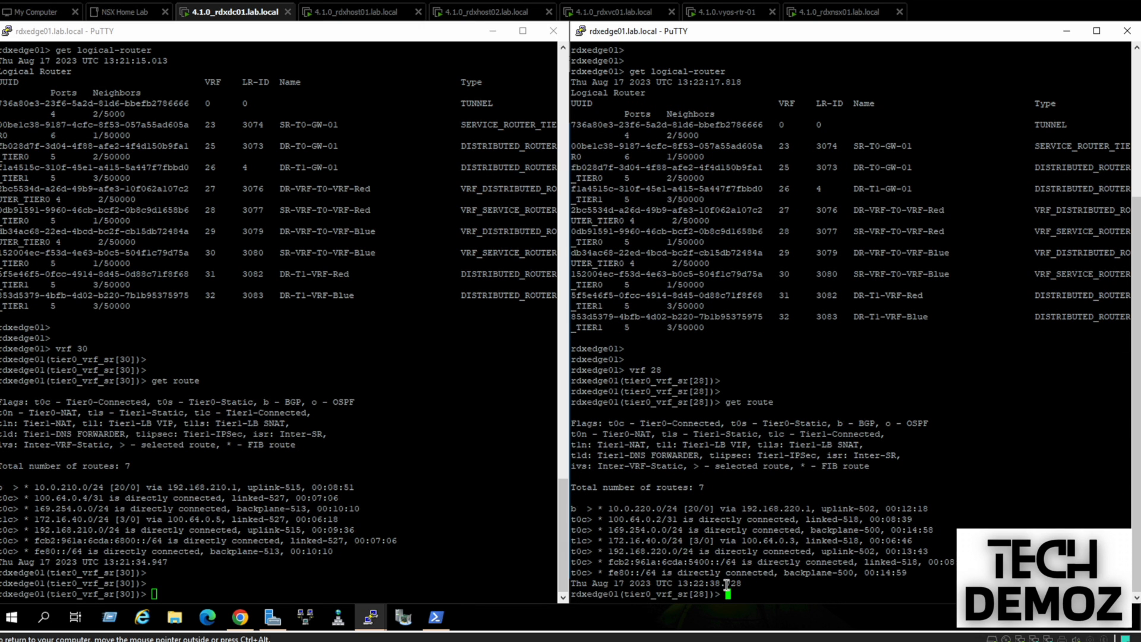
key(Return)
key(Return)
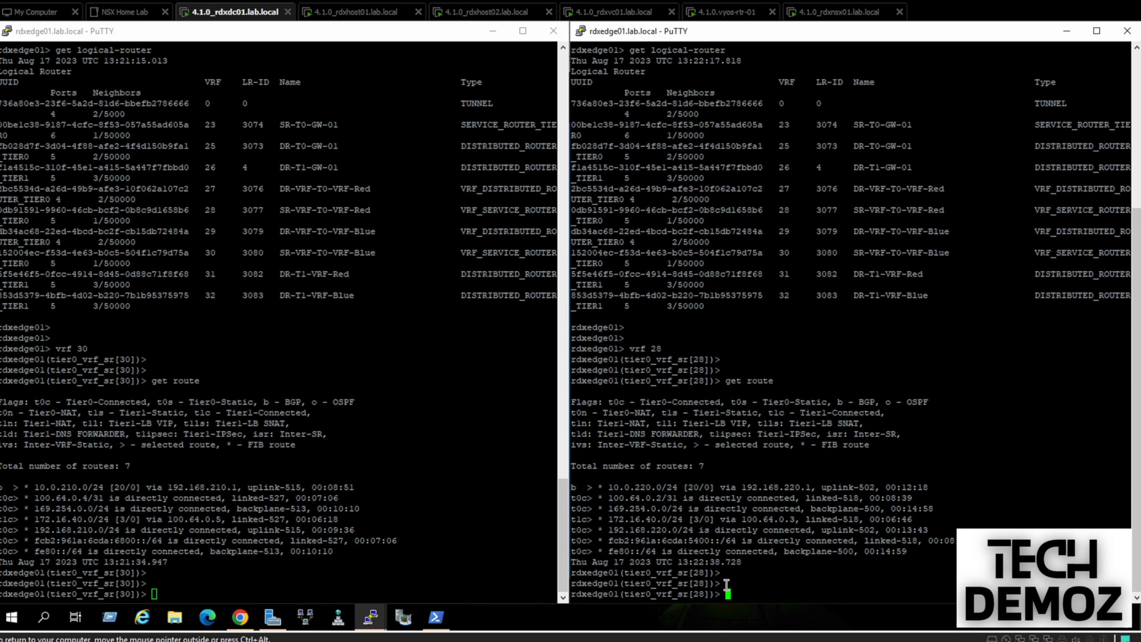
Highlight the Blue 10.0.210.0/24 and Red 10.0.220.0/24 routes to compare both sessions
double_click(70, 486)
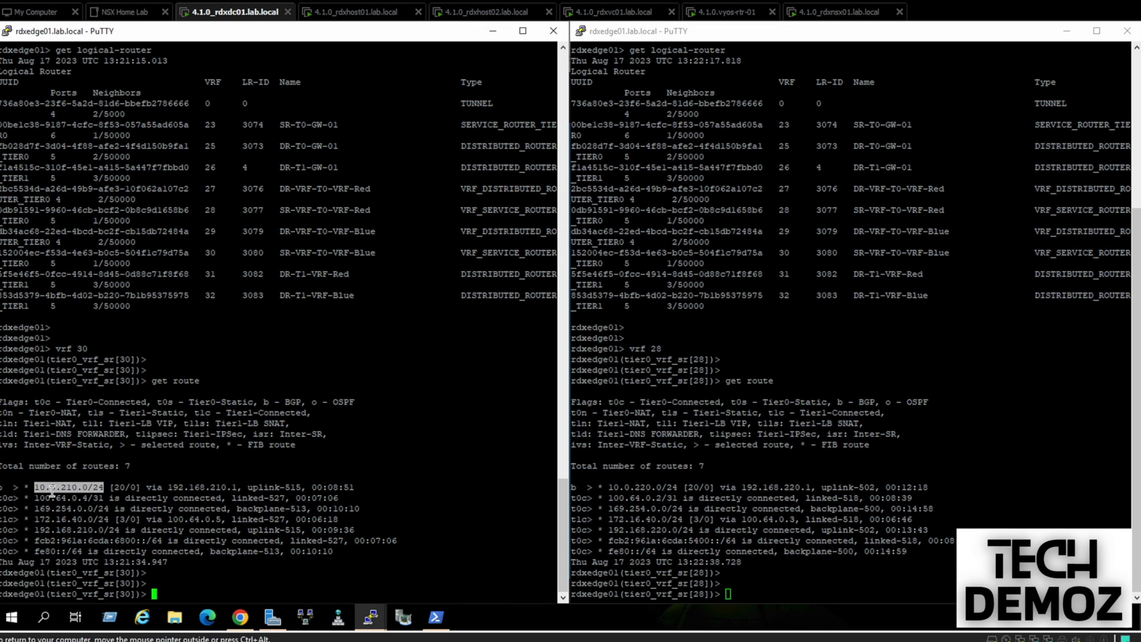
double_click(639, 487)
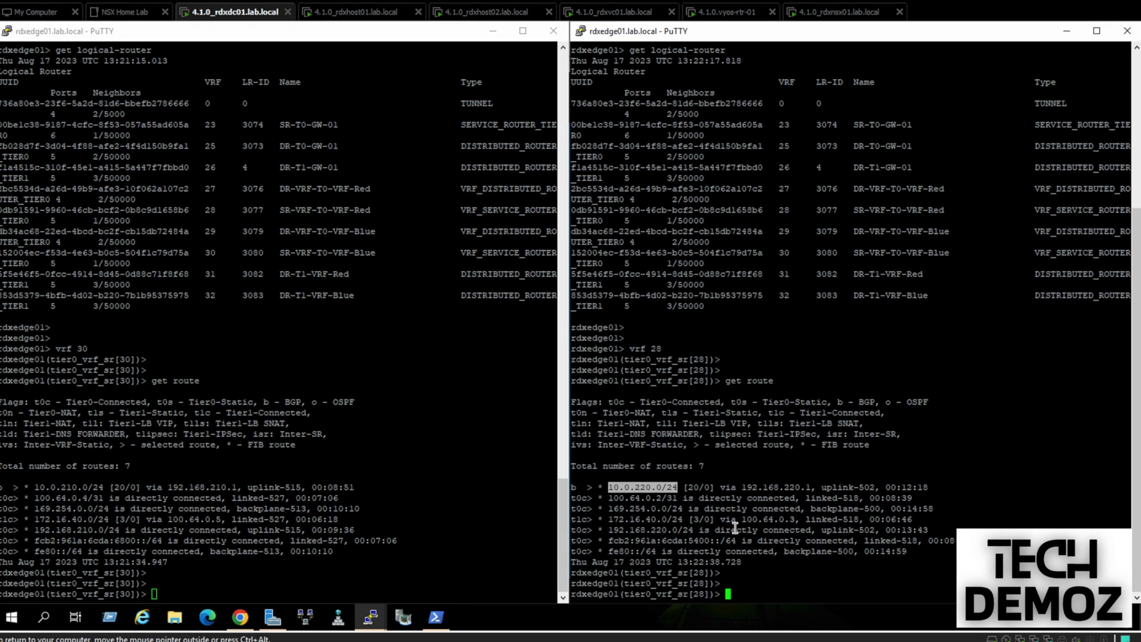
key(Return)
key(Return)
key(Return)
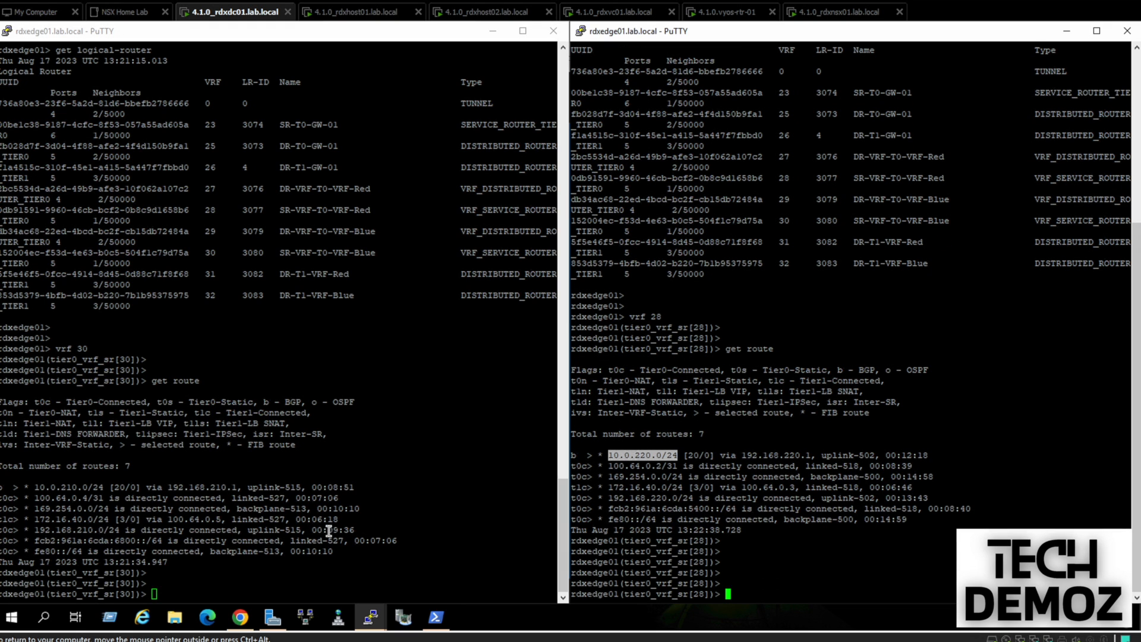
click(357, 548)
key(Return)
key(Return)
key(Return)
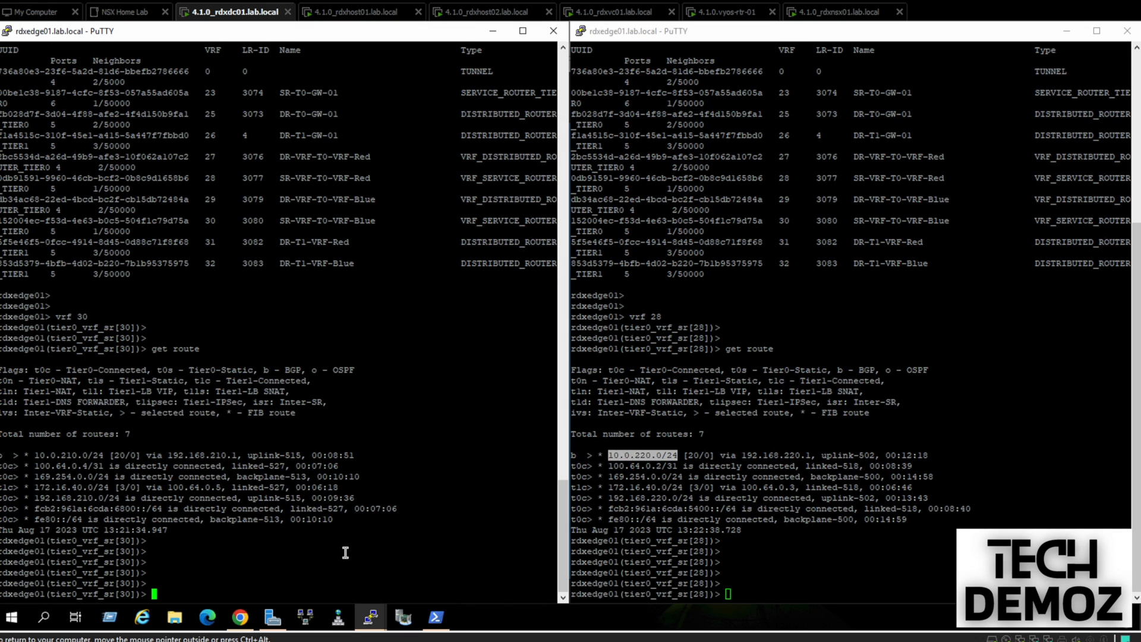
Rerun ping 10.0.220.1 in the Red_VRF_Win10 console, getting 4 of 4 replies
click(241, 618)
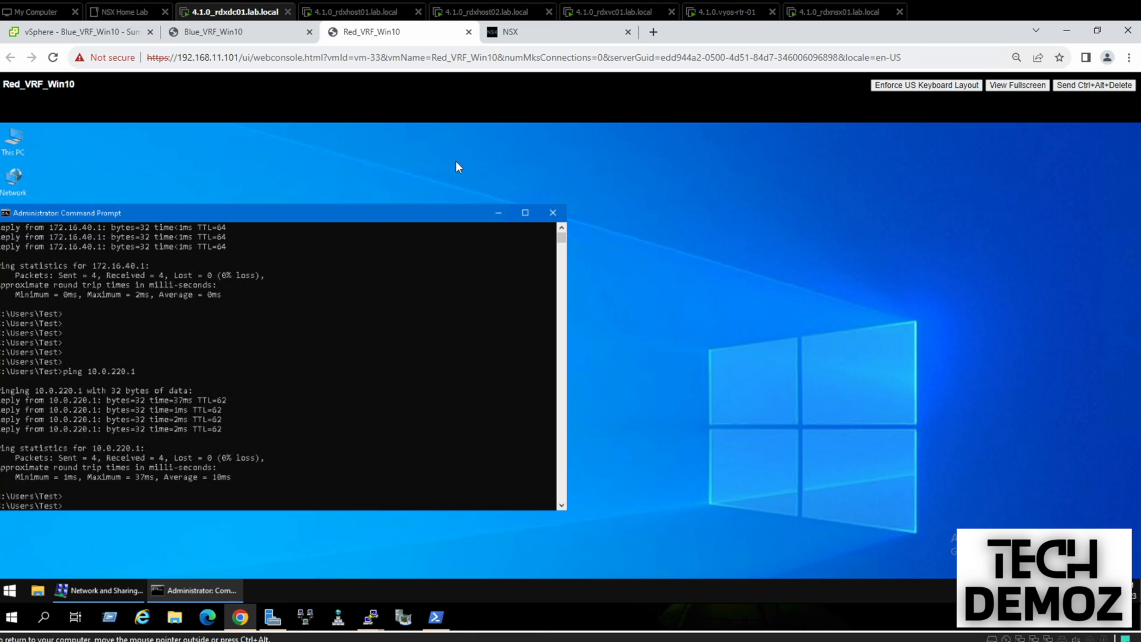
drag(404, 217, 490, 223)
key(Return)
key(Return)
key(Return)
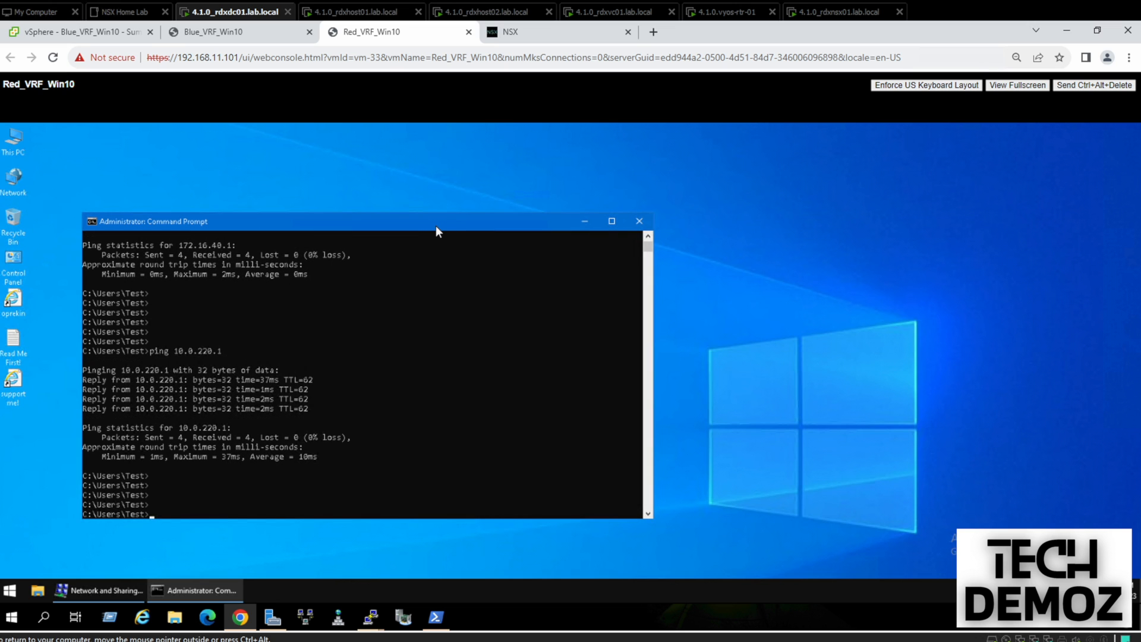
key(Up)
key(Return)
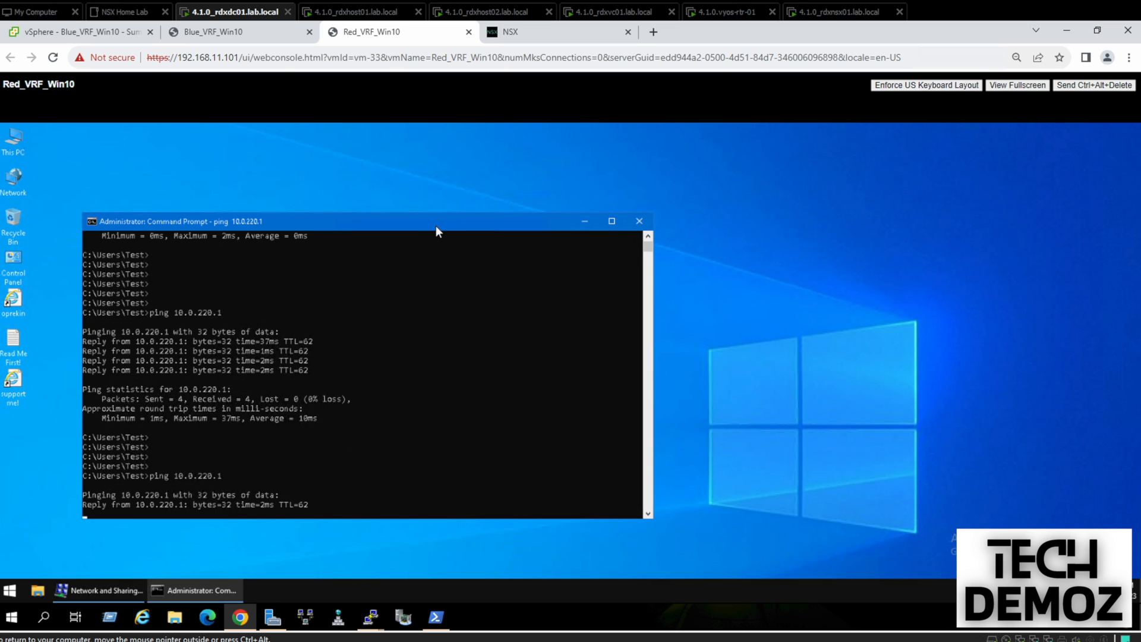
Check the Blue_VRF_Win10 console, return to Red_VRF_Win10, then restore the first edge session
click(262, 34)
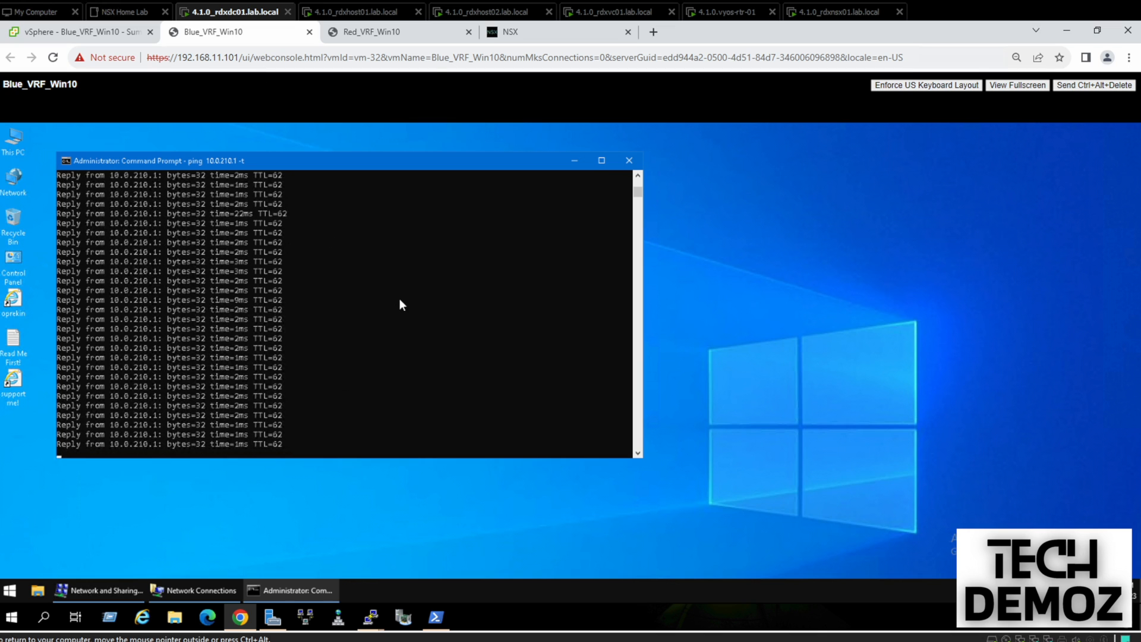
click(407, 33)
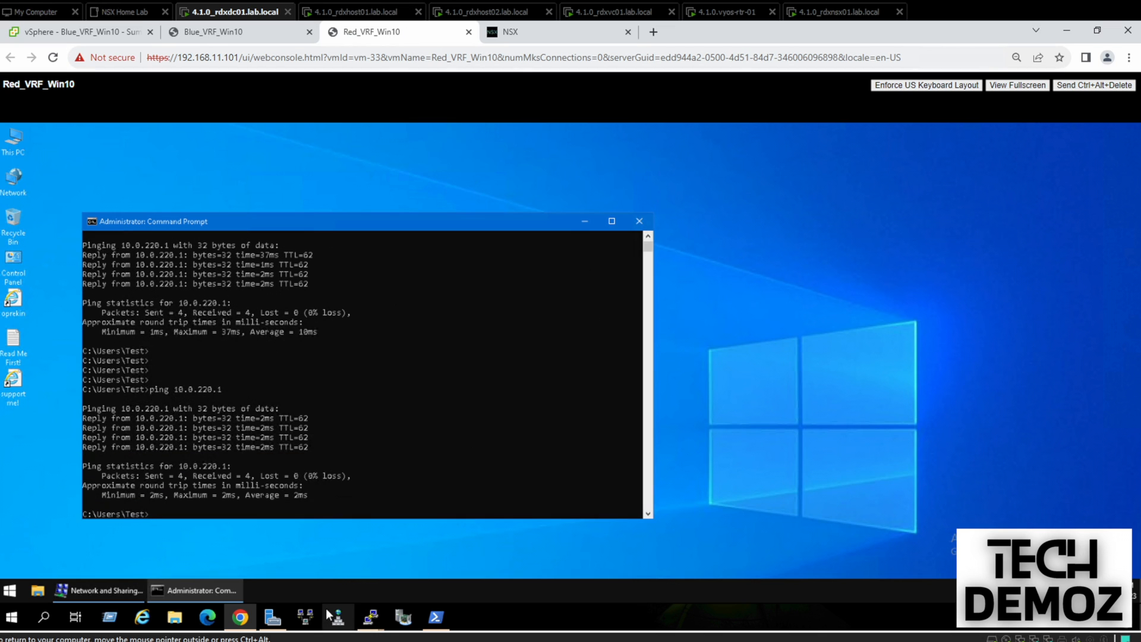
mouse_move(371, 618)
click(332, 575)
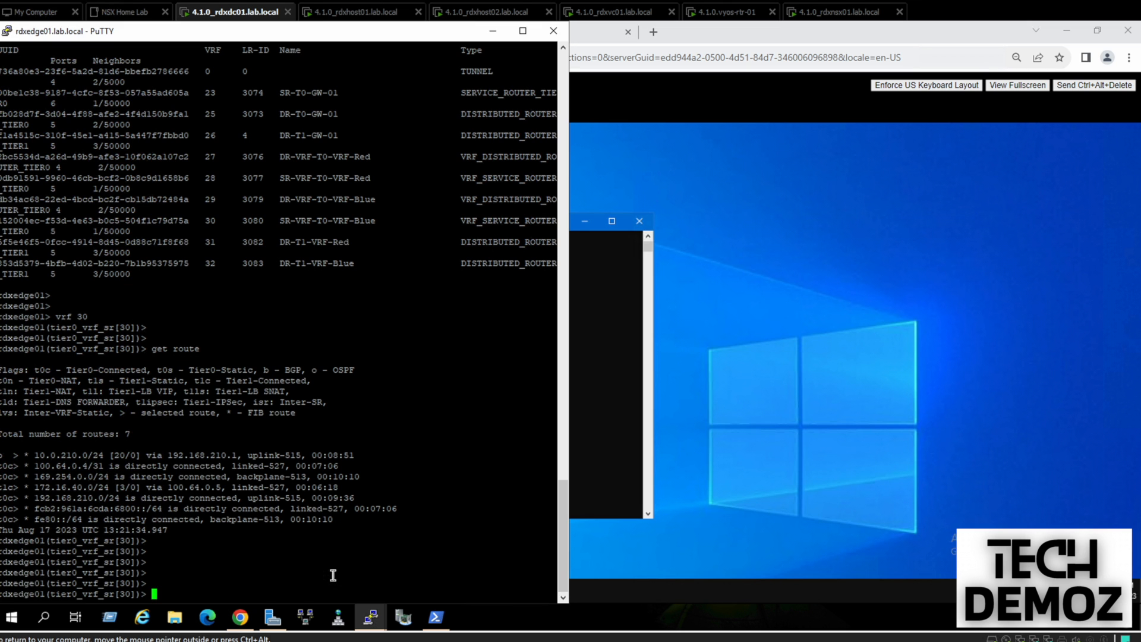
Start a third PuTTY session from the saved rdxedge01.lab.local profile
click(417, 580)
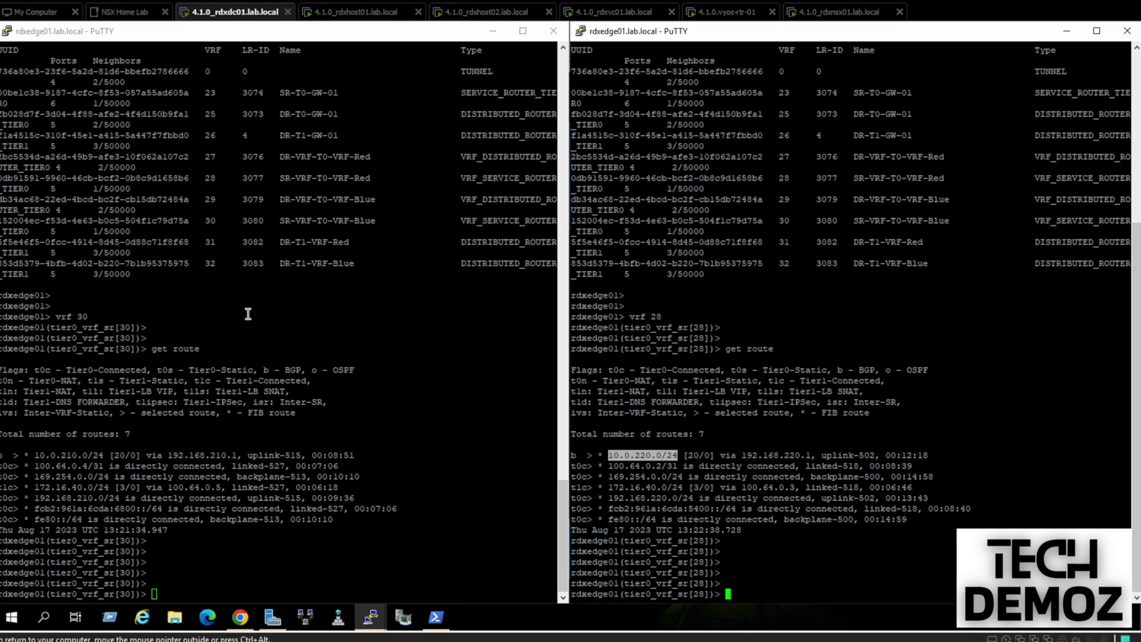
right_click(240, 37)
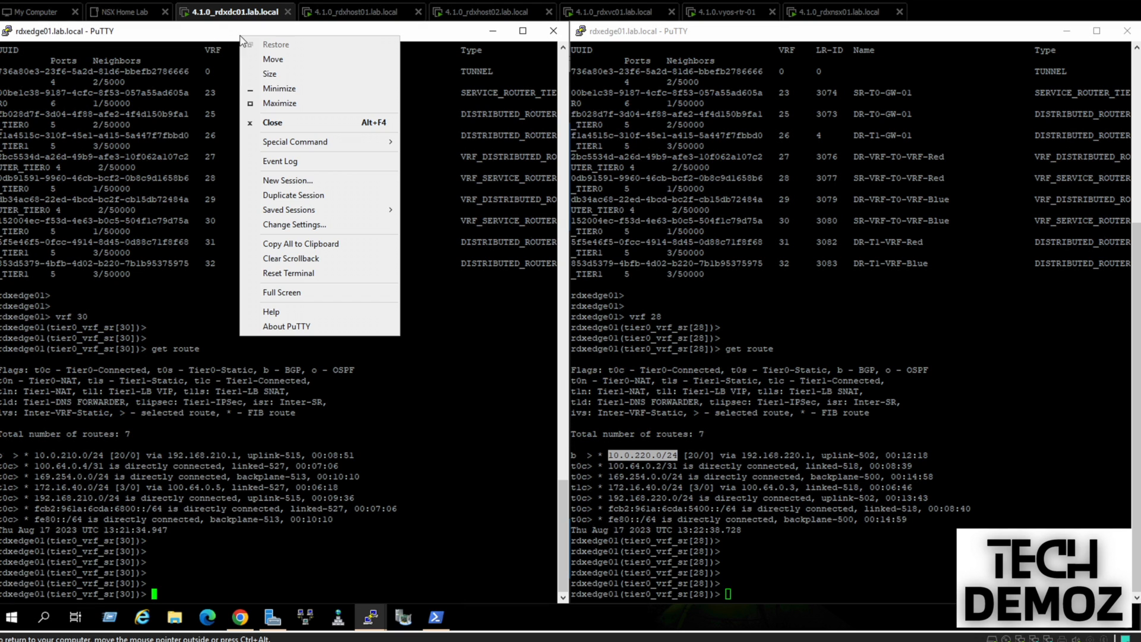
click(294, 182)
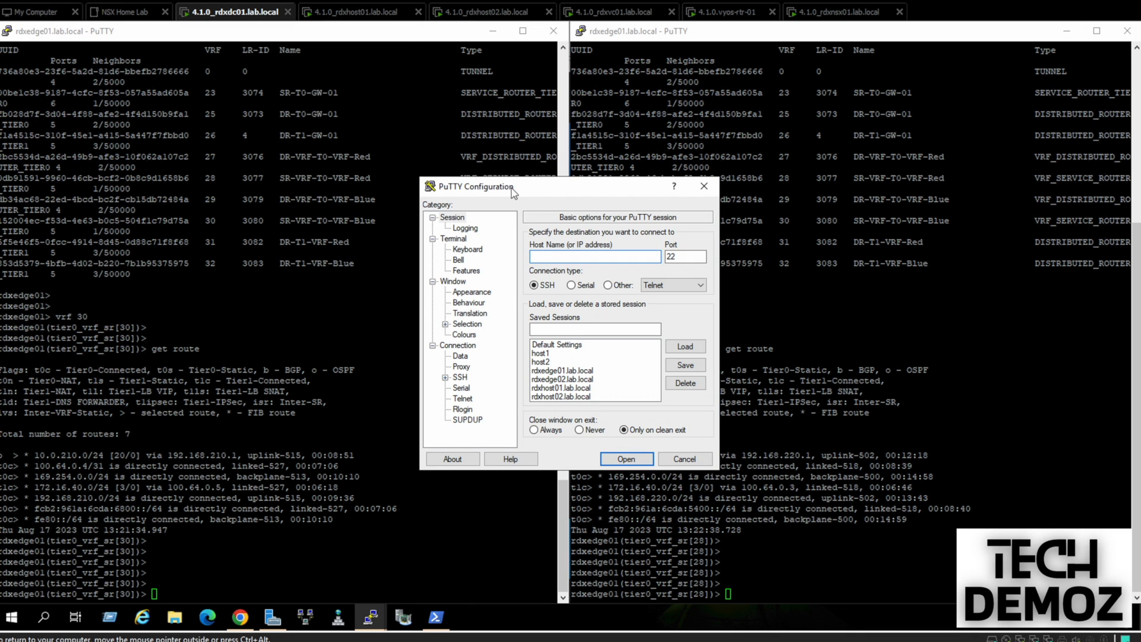
drag(512, 189, 521, 200)
double_click(568, 382)
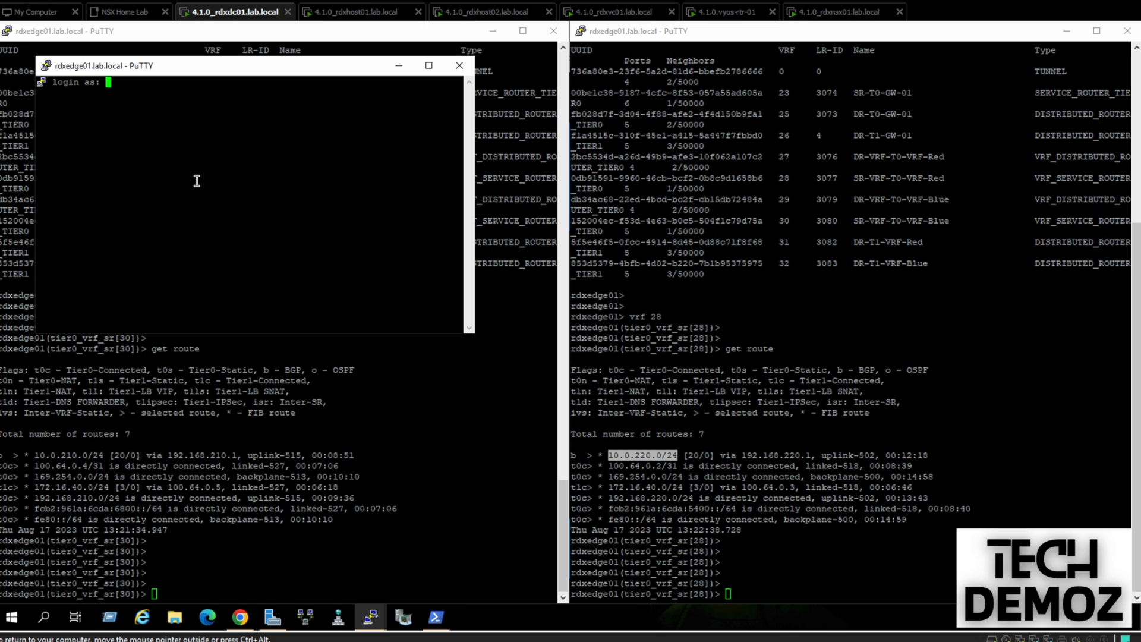
Log in as admin and run get logical-routers to list the edge's routers
text(admin)
key(Return)
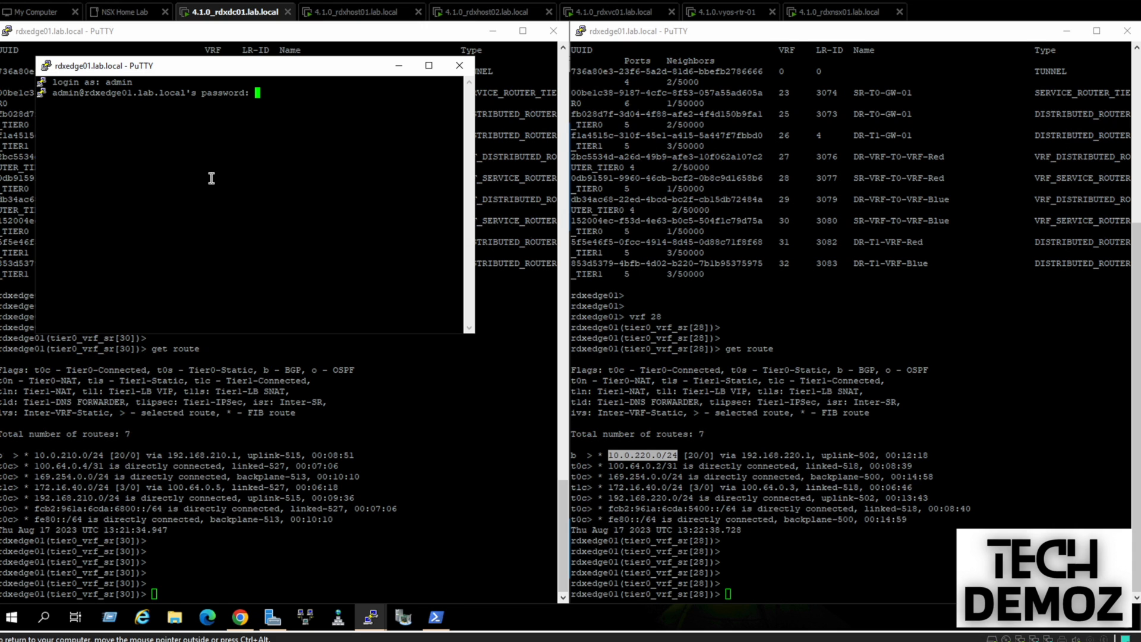
key(Return)
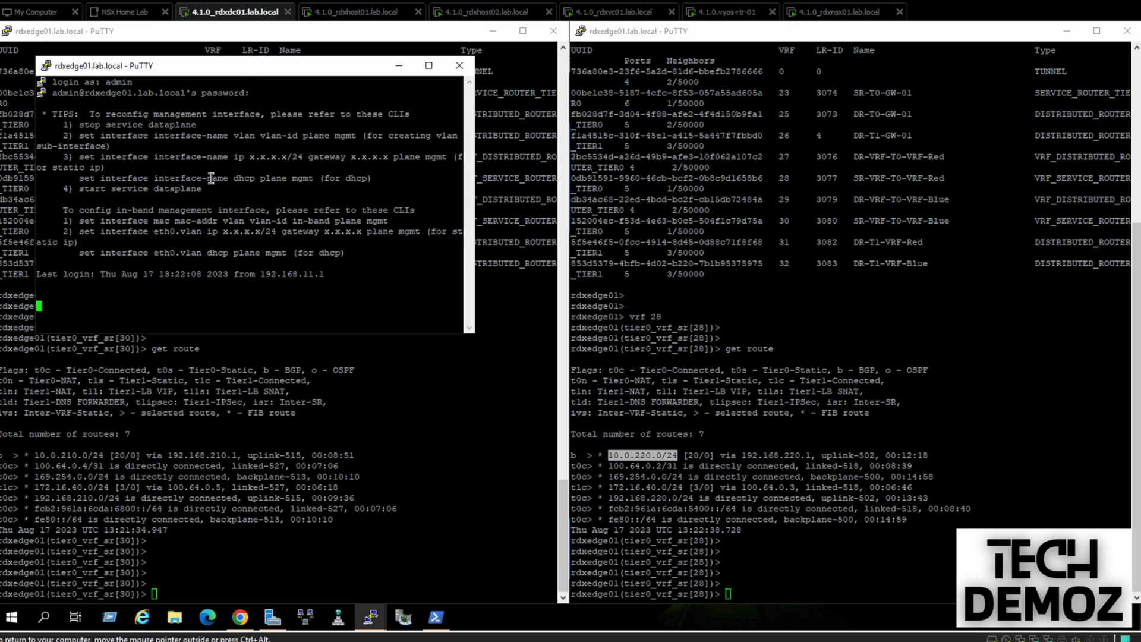
text(get )
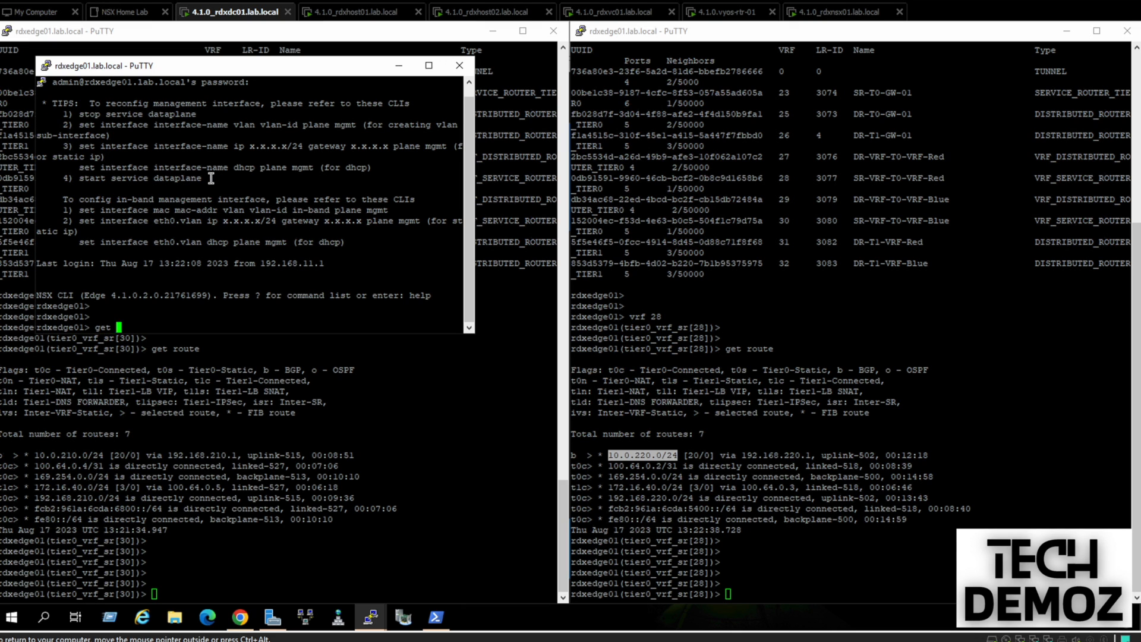
text(logical-routers)
key(Return)
Maximize the third session, run vrf 23 and get route, and highlight default route 0.0.0.0/0 via 192.168.50.1
click(429, 65)
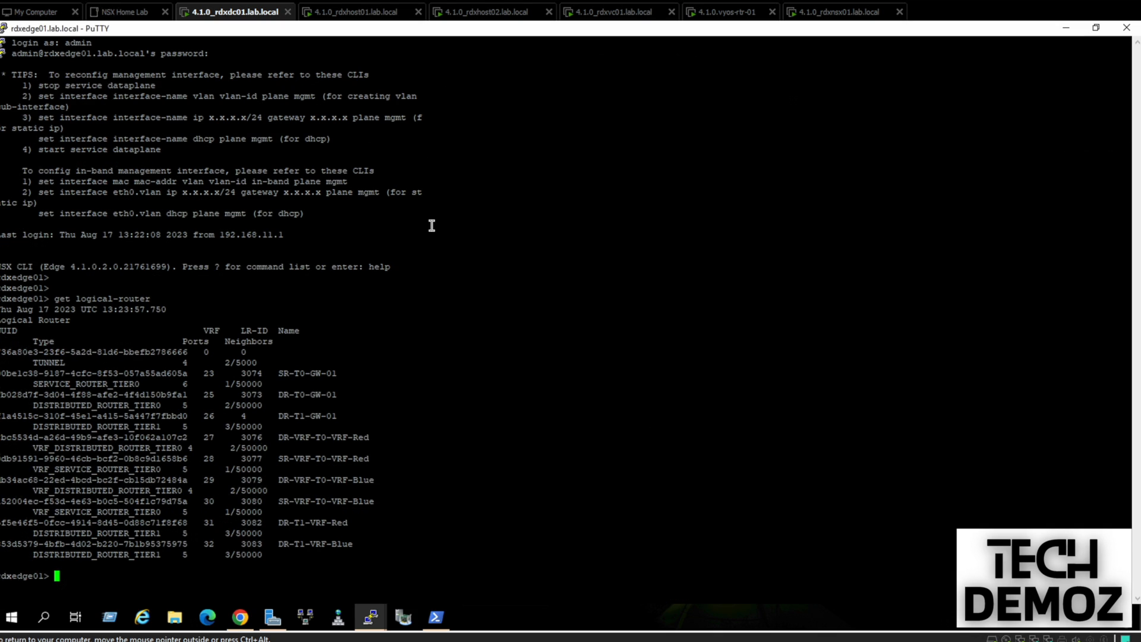
key(Return)
key(Return)
key(Return)
key(Up)
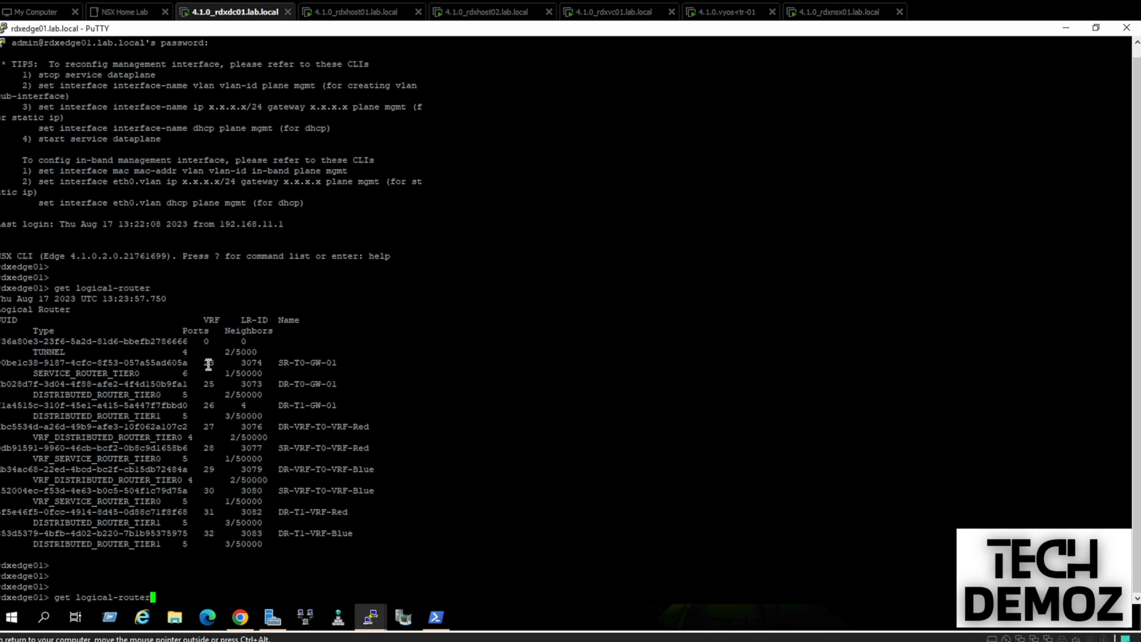
key(BackSpace)
key(BackSpace)
key(BackSpace)
key(BackSpace)
key(BackSpace)
key(BackSpace)
key(BackSpace)
key(BackSpace)
key(BackSpace)
key(BackSpace)
key(BackSpace)
key(BackSpace)
key(BackSpace)
key(BackSpace)
key(BackSpace)
key(BackSpace)
key(BackSpace)
key(BackSpace)
text(vrf 23)
key(Return)
key(Return)
key(Return)
key(Return)
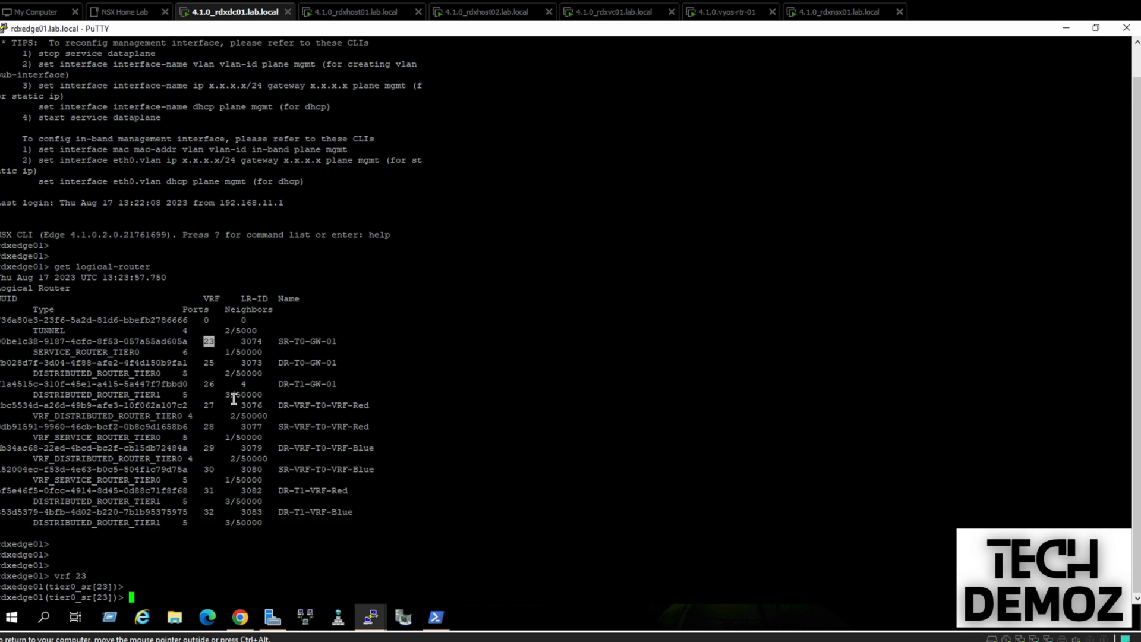
text(get route)
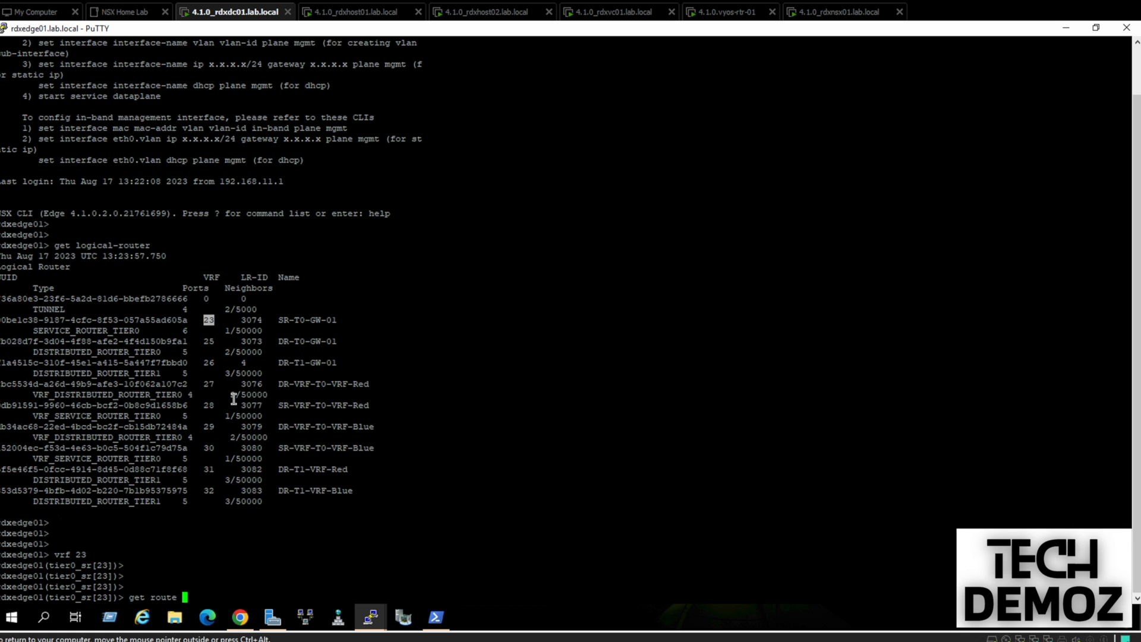
key(Return)
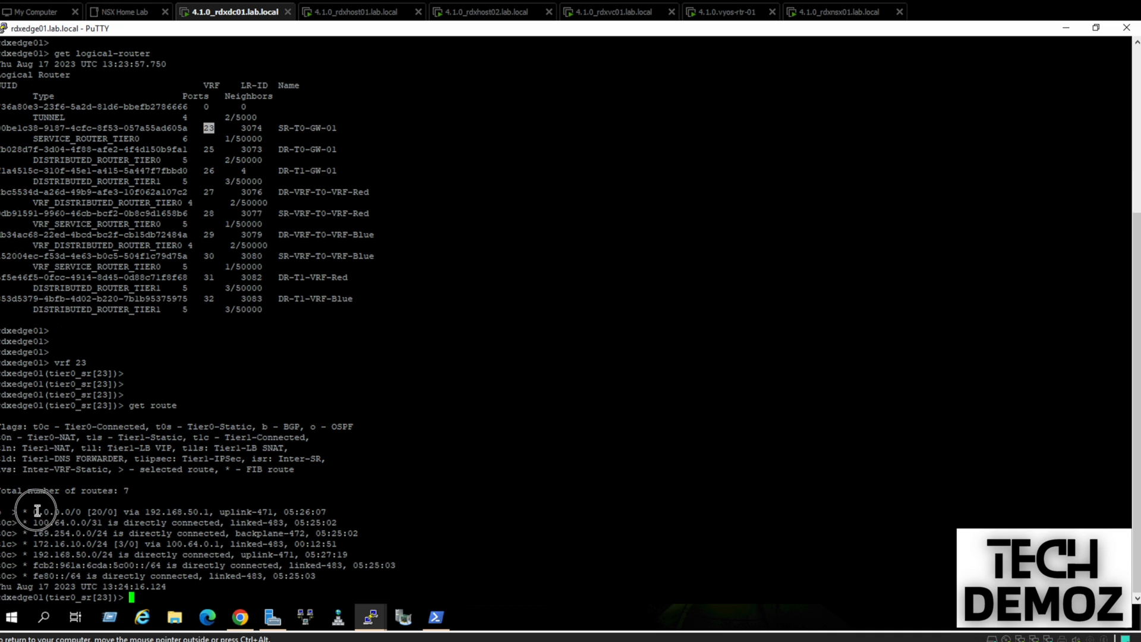
drag(35, 509, 89, 514)
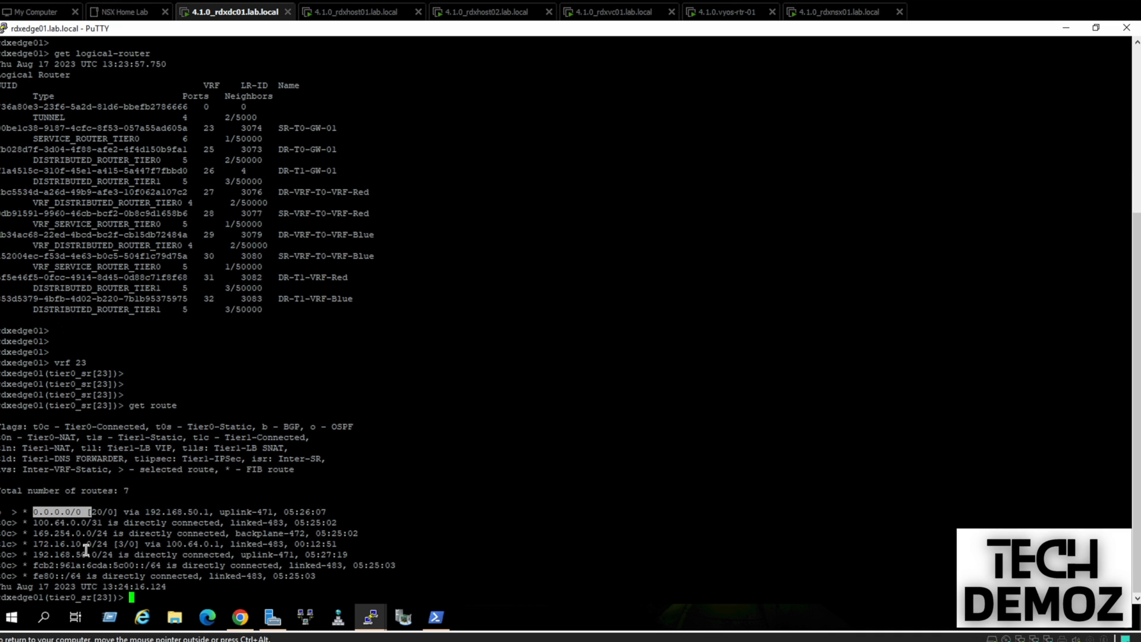
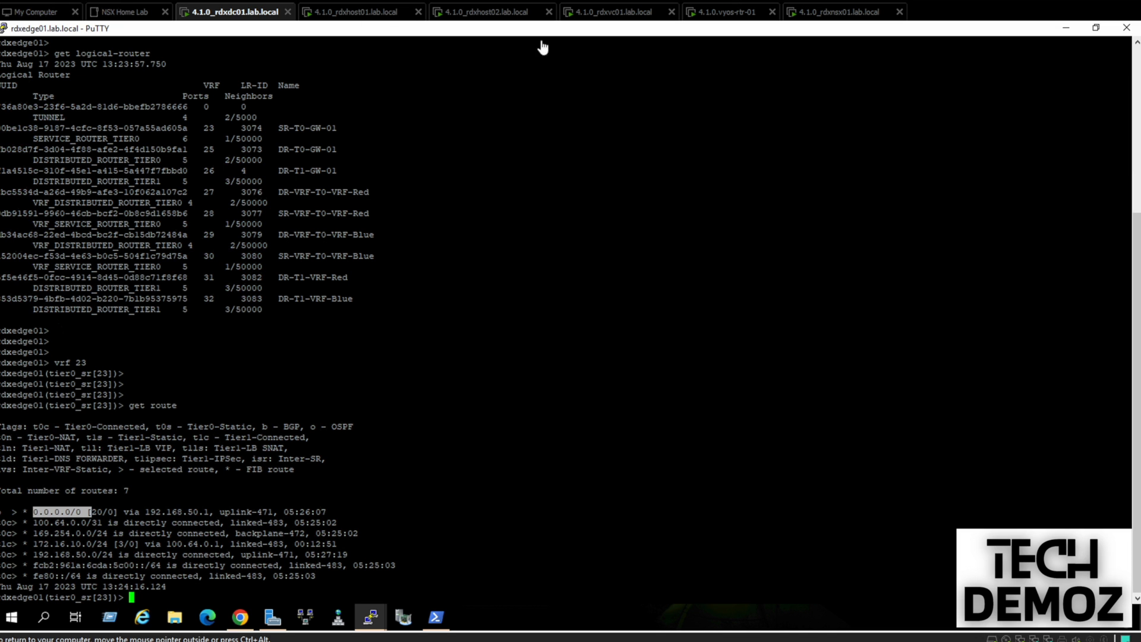
Minimize the full-screen edge session and the VRF 30 route PuTTY window
click(1064, 28)
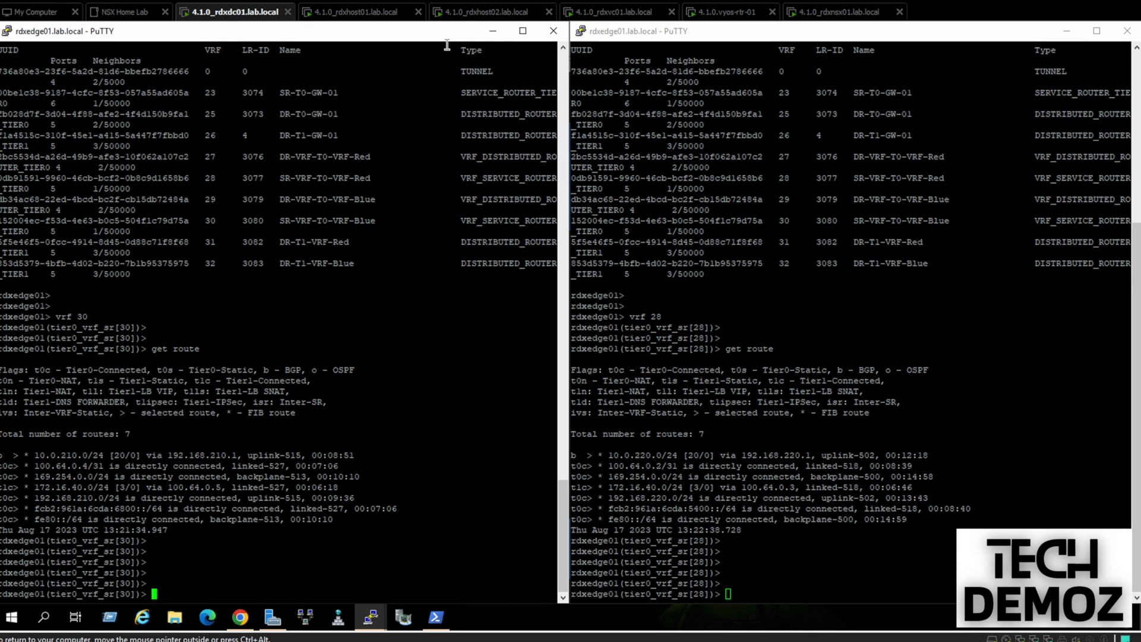
click(493, 31)
Minimize the last PuTTY session and stop the continuous ping on the Blue_VRF_Win10 VM
click(1067, 31)
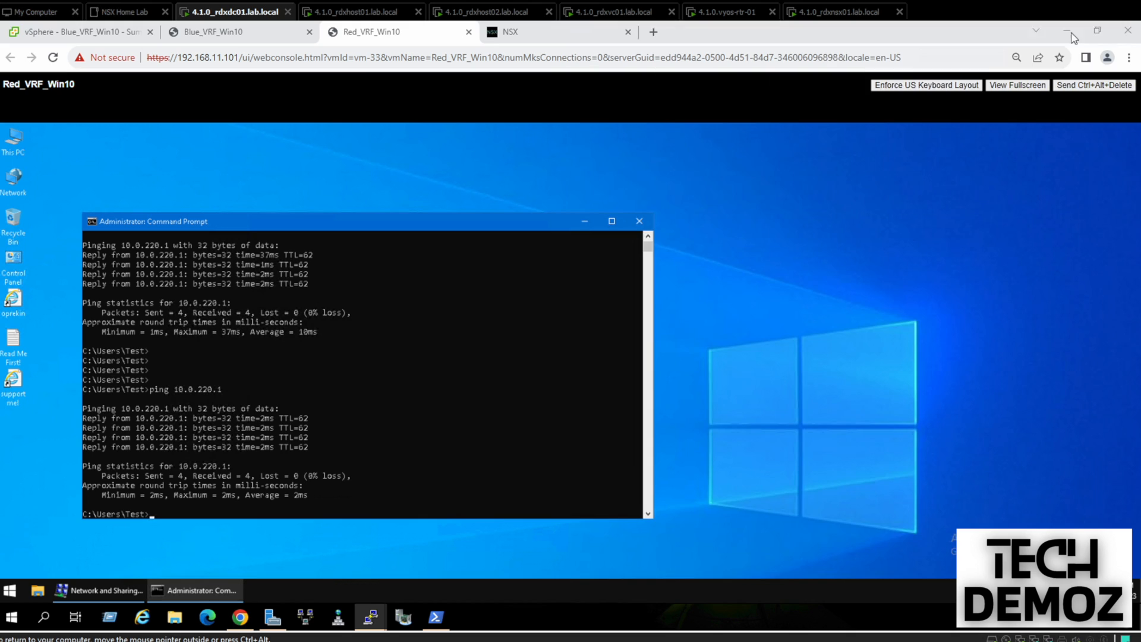
click(223, 35)
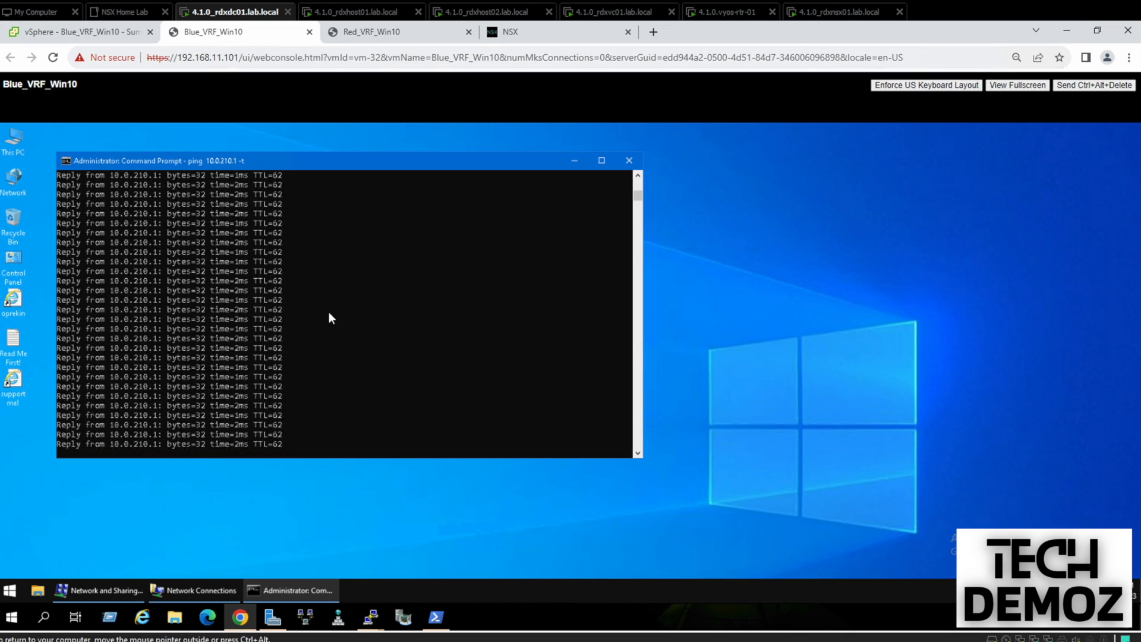
click(350, 308)
right_click(349, 308)
key(ctrl+c)
key(Return)
key(Return)
key(Return)
key(Return)
key(Return)
On Red_VRF_Win10, change Ethernet0's IPv4 address from 172.16.40.11 to 172.16.40.12
click(375, 36)
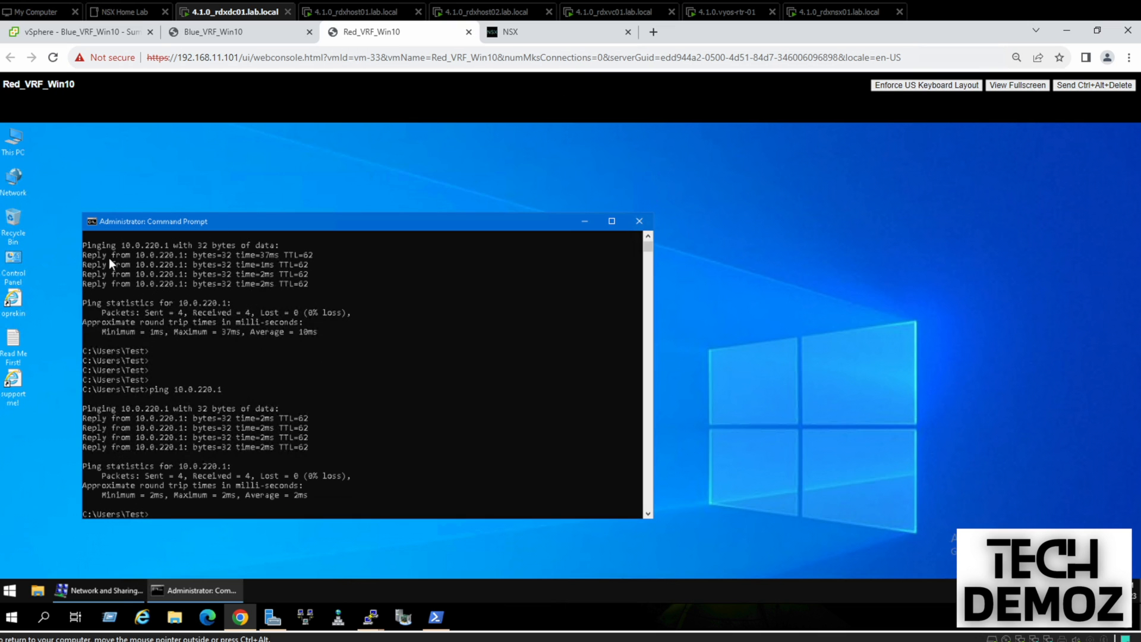
click(102, 589)
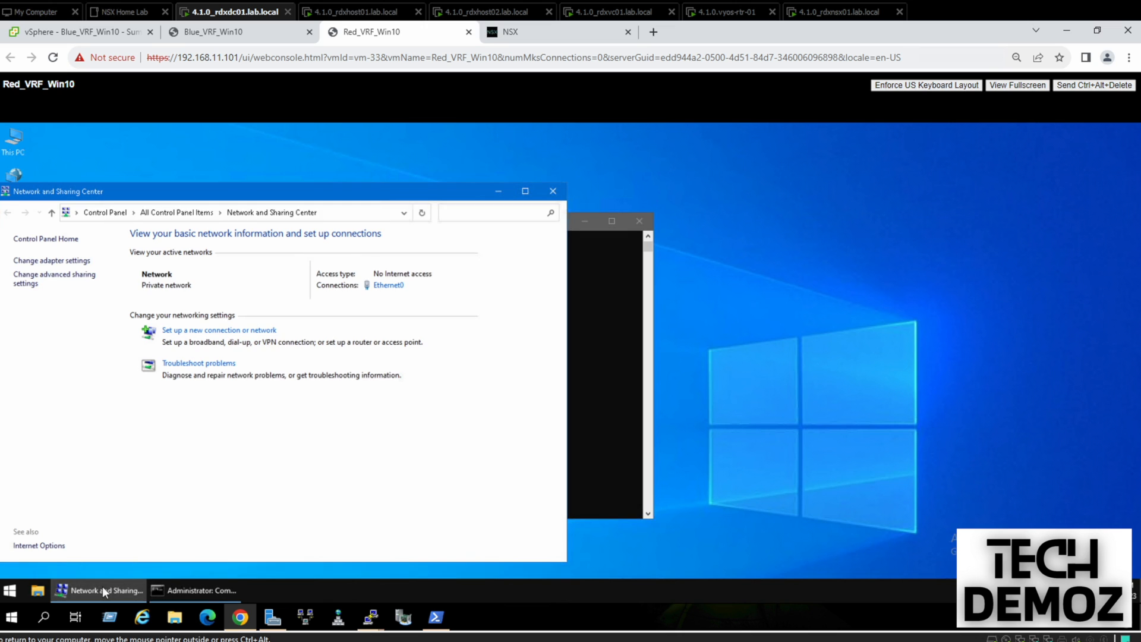
click(52, 260)
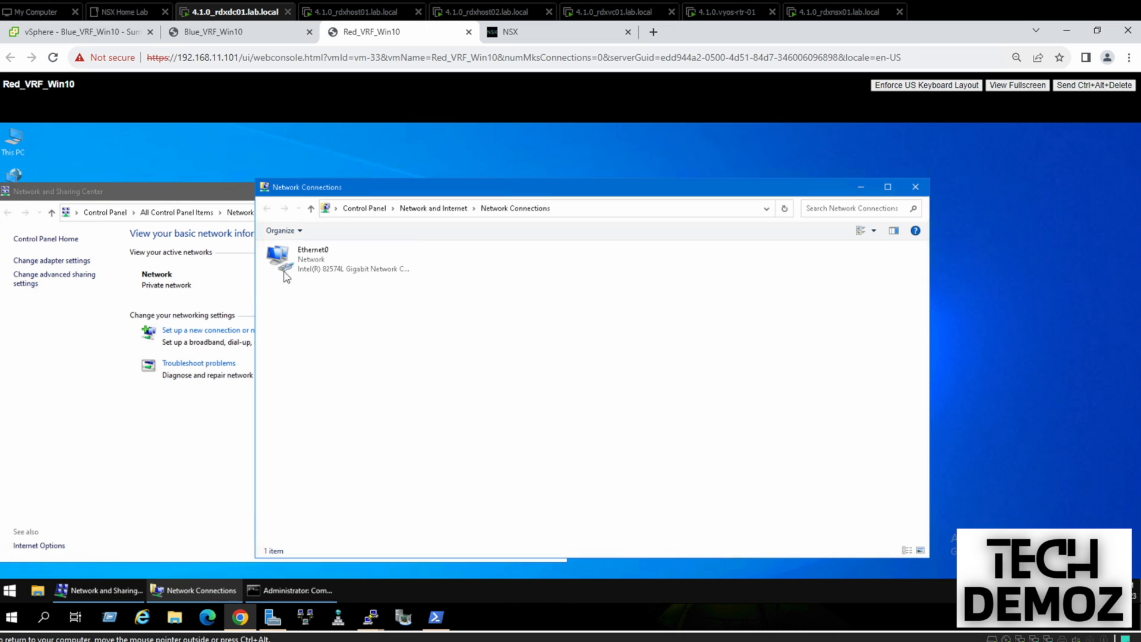
click(313, 250)
right_click(313, 250)
click(344, 362)
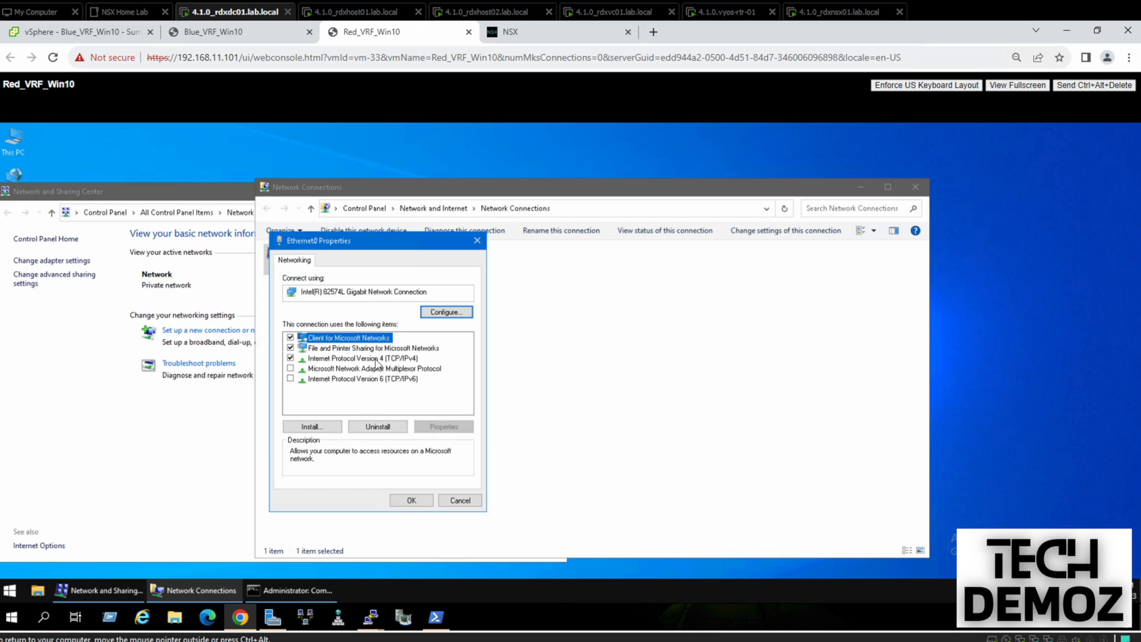
click(377, 359)
click(446, 427)
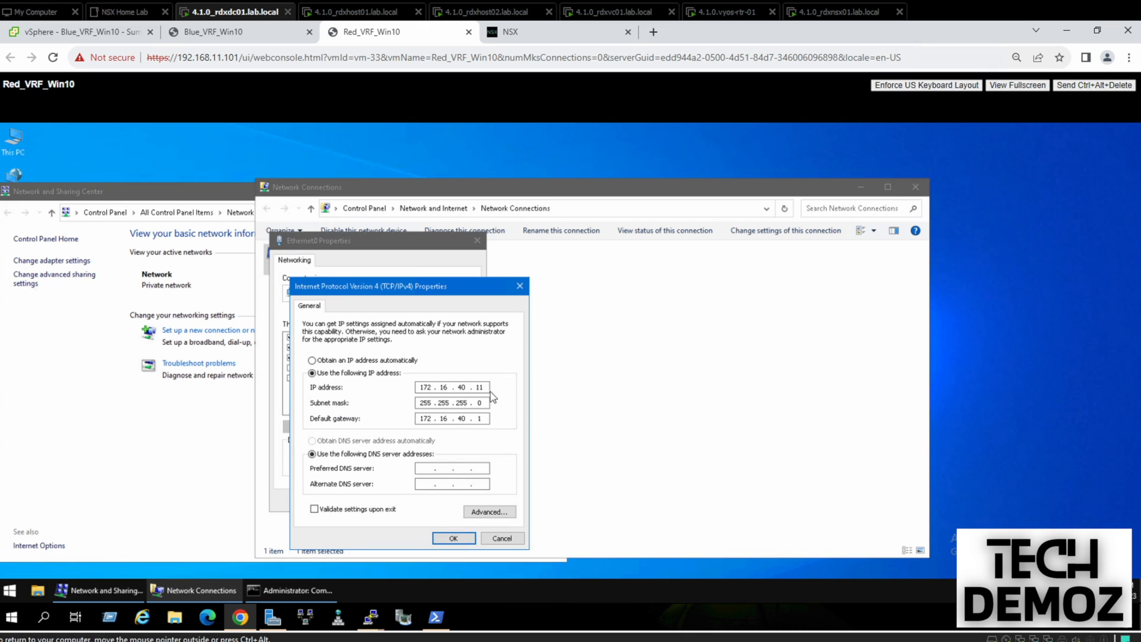
key(BackSpace)
text(2)
click(450, 539)
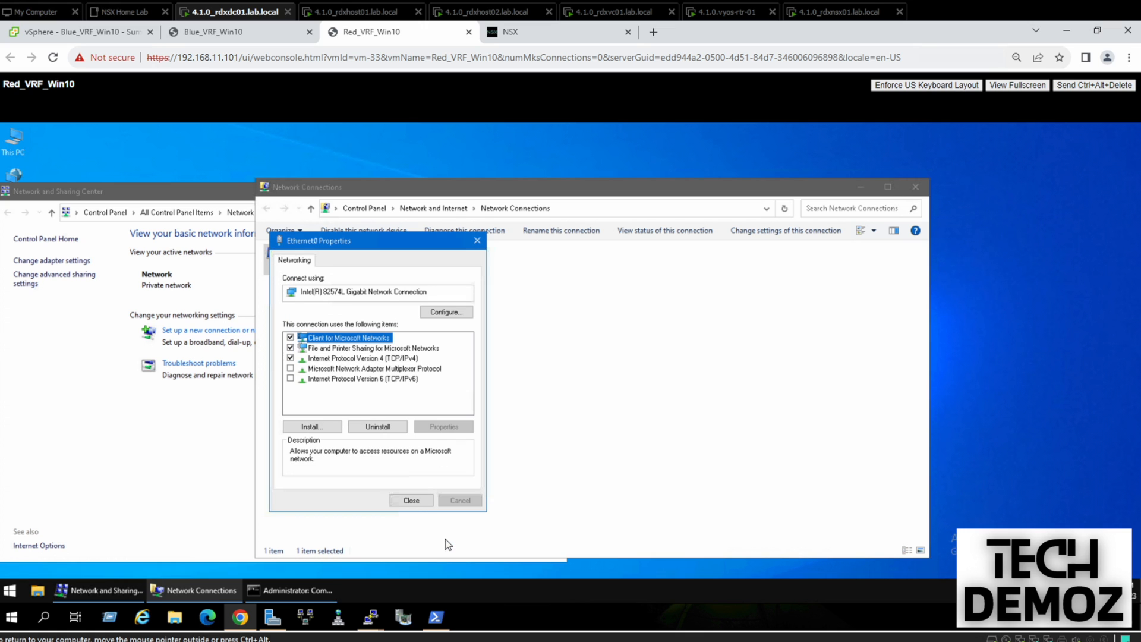
click(408, 502)
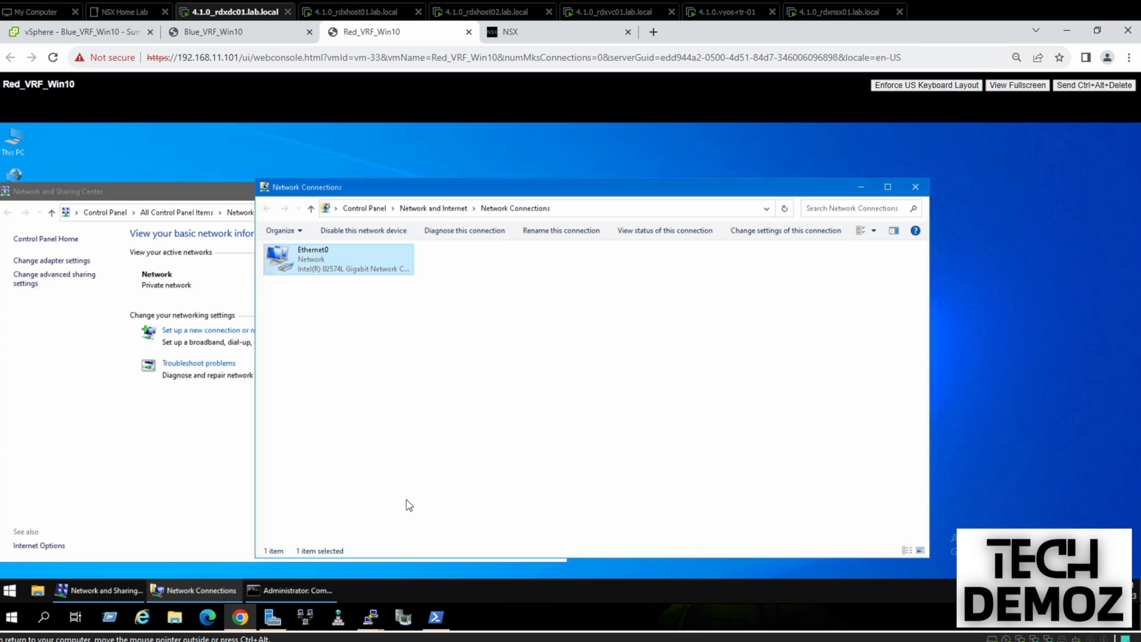
Reopen Ethernet0 properties to confirm the change, then close the network windows to reveal the prompt
click(915, 188)
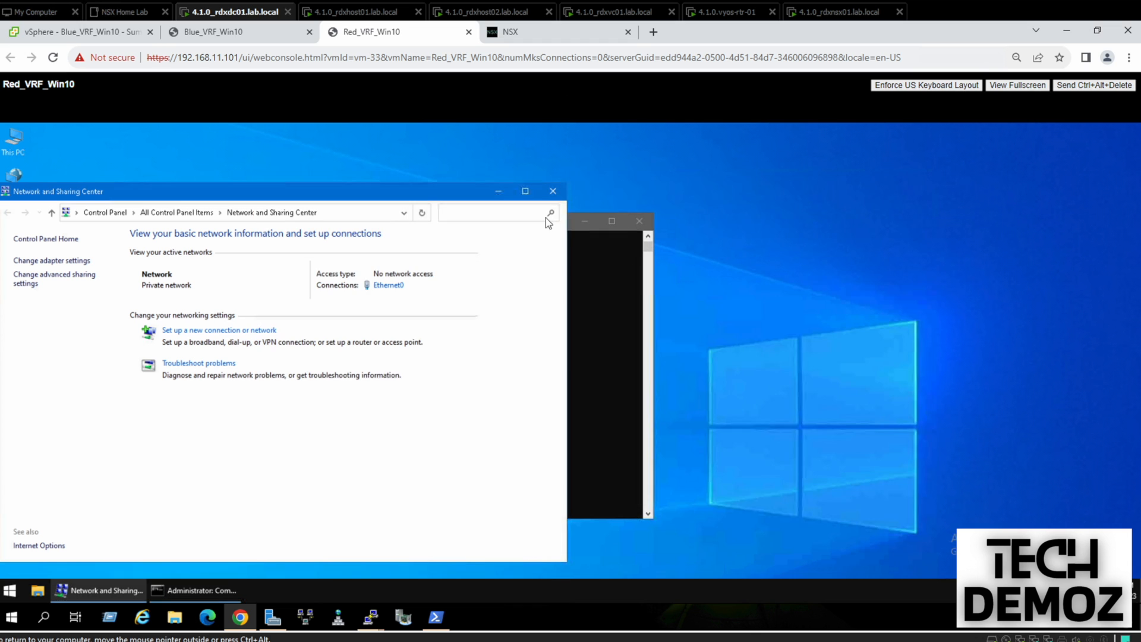
click(501, 191)
drag(487, 223, 518, 190)
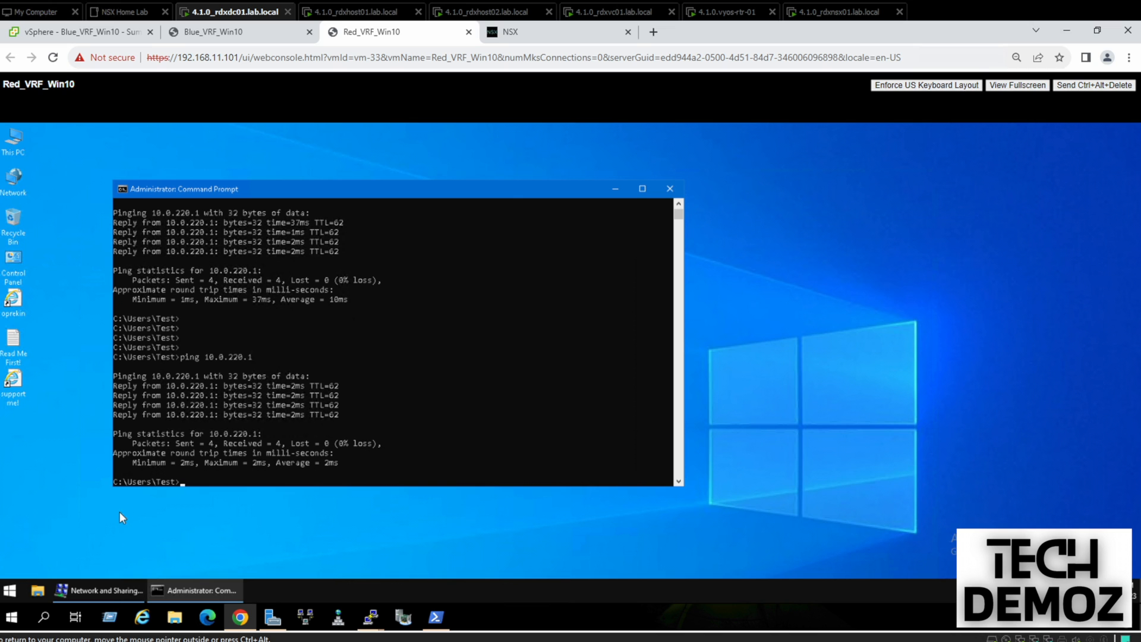
click(108, 591)
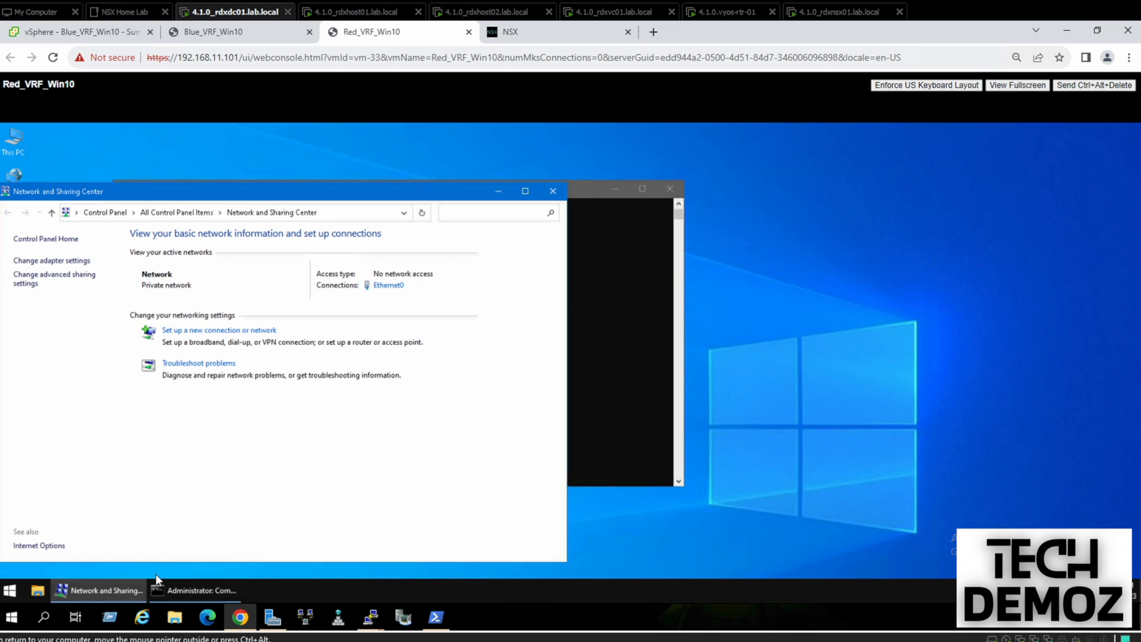
click(45, 263)
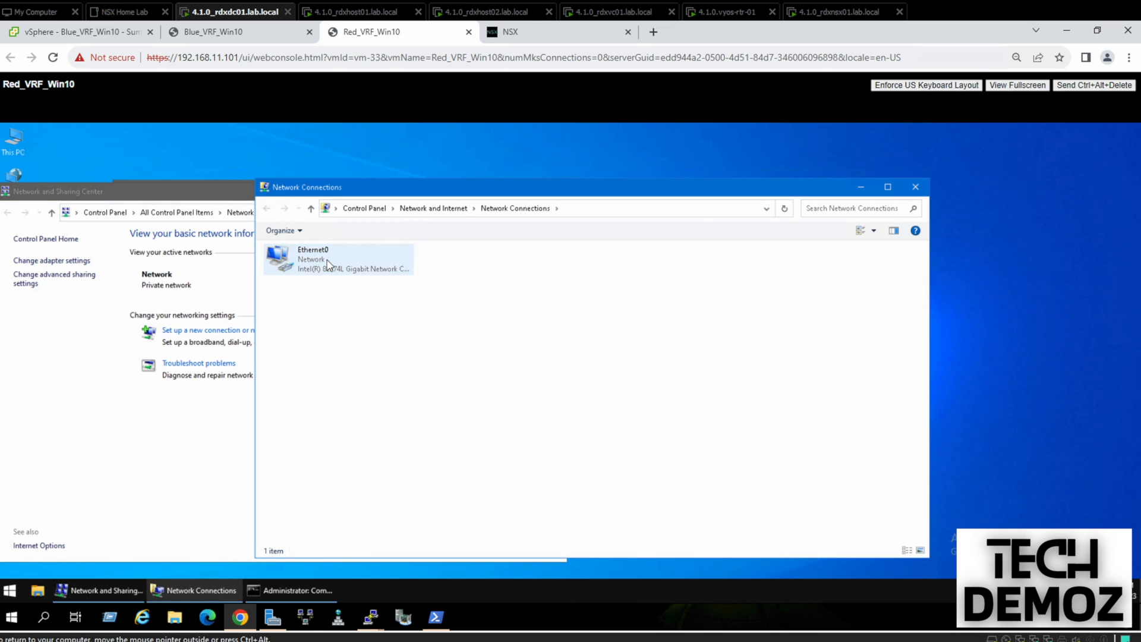
right_click(328, 264)
click(374, 374)
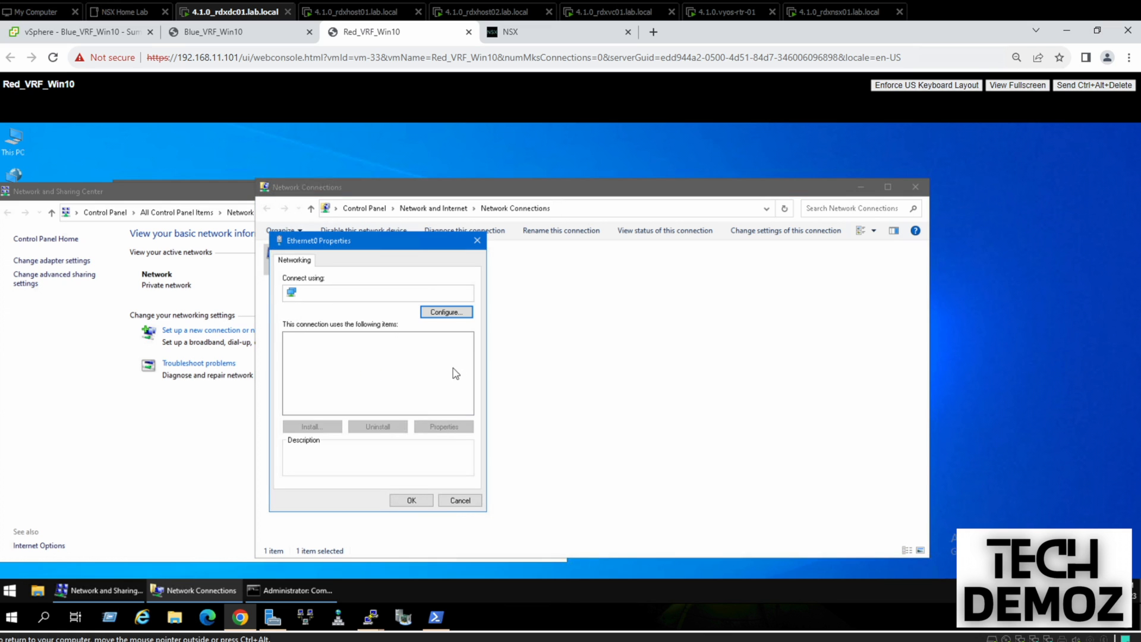
click(462, 501)
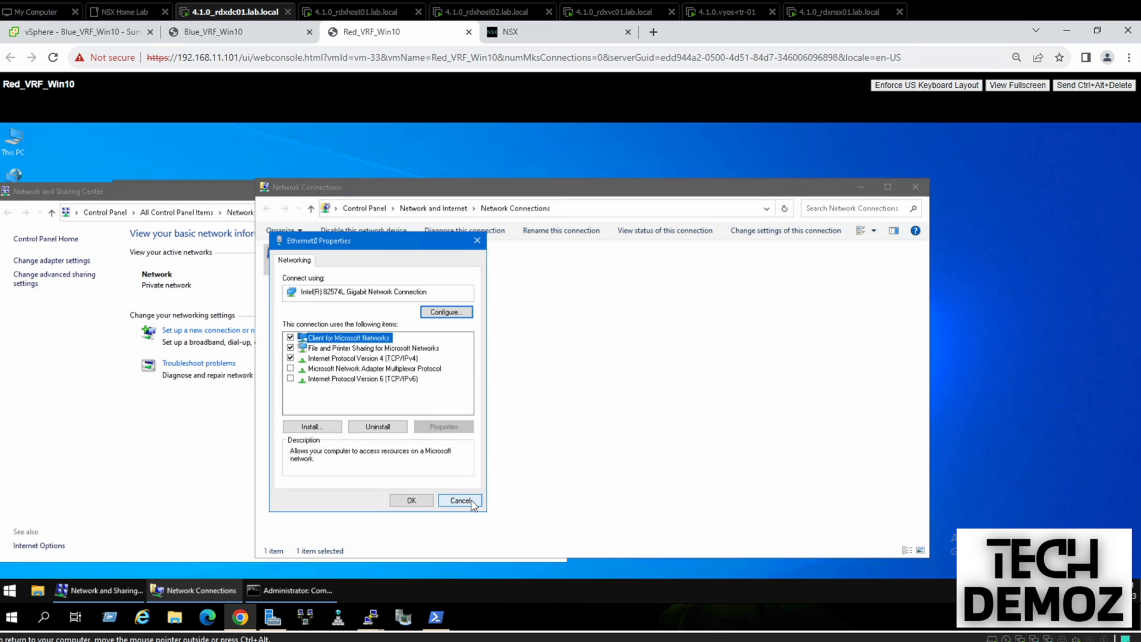
click(916, 187)
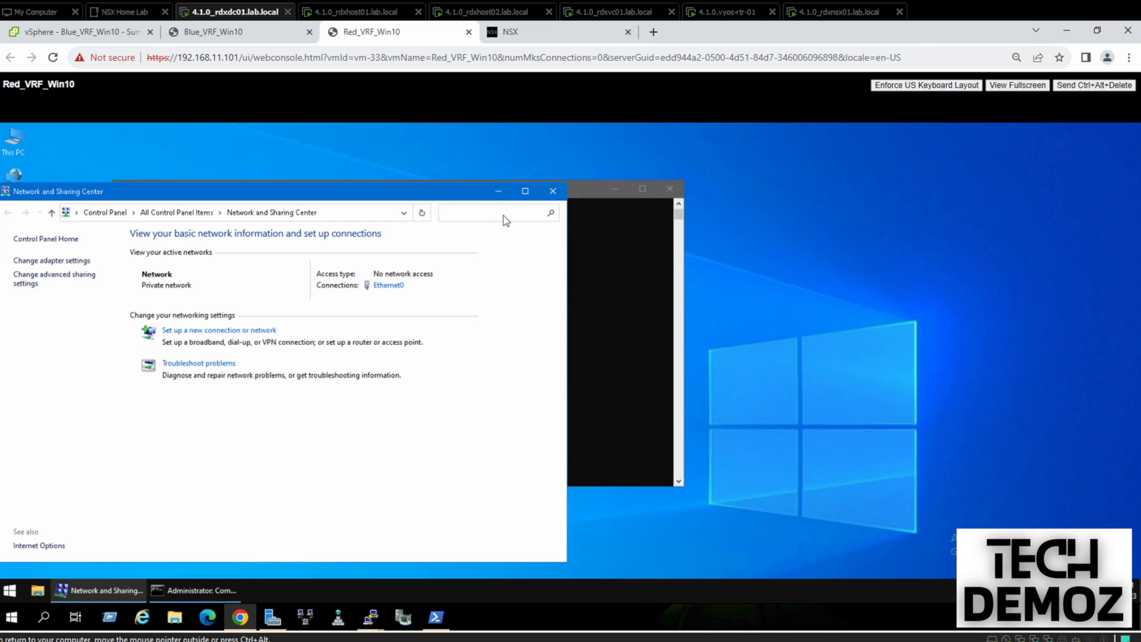
click(497, 191)
Rerun the ping to gateway 10.0.220.1 and stop it
key(Return)
key(Return)
key(Return)
key(Up)
key(Return)
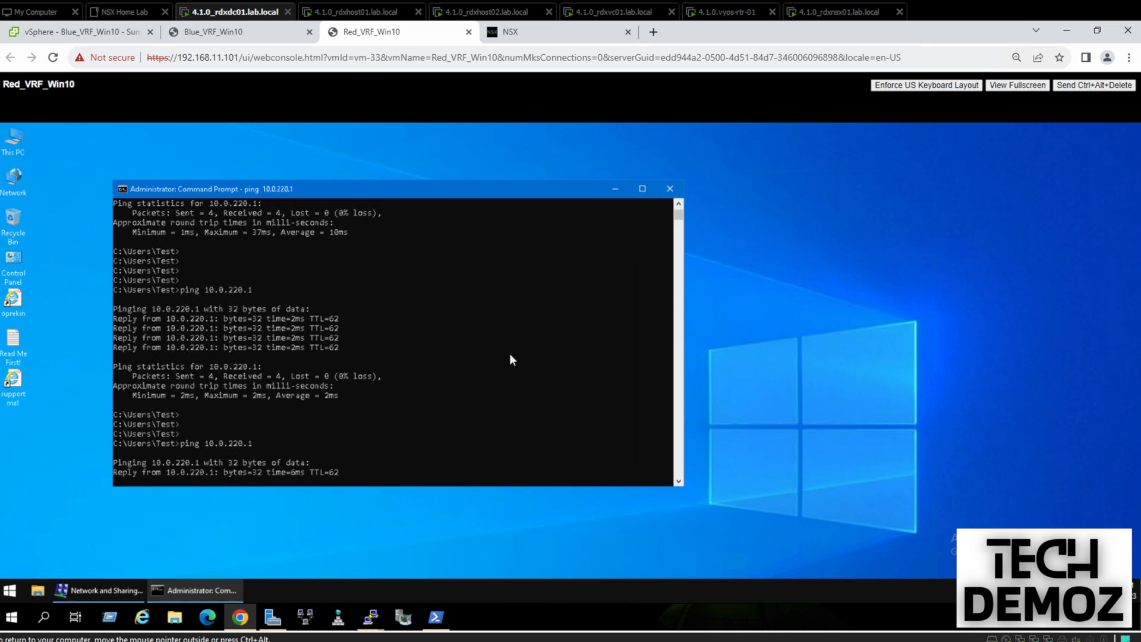
key(ctrl+c)
Ping 172.16.40.11 to show it is now unreachable
key(Up)
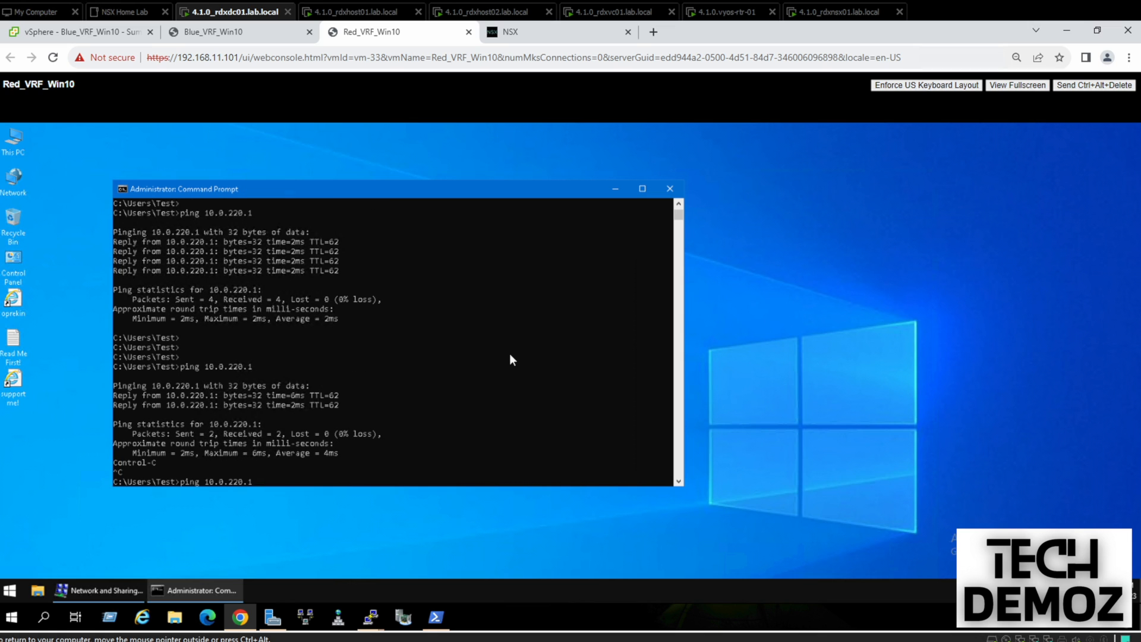
key(BackSpace)
key(BackSpace)
key(BackSpace)
key(BackSpace)
key(BackSpace)
key(BackSpace)
key(BackSpace)
key(BackSpace)
key(BackSpace)
text(72.16.40.11)
key(Return)
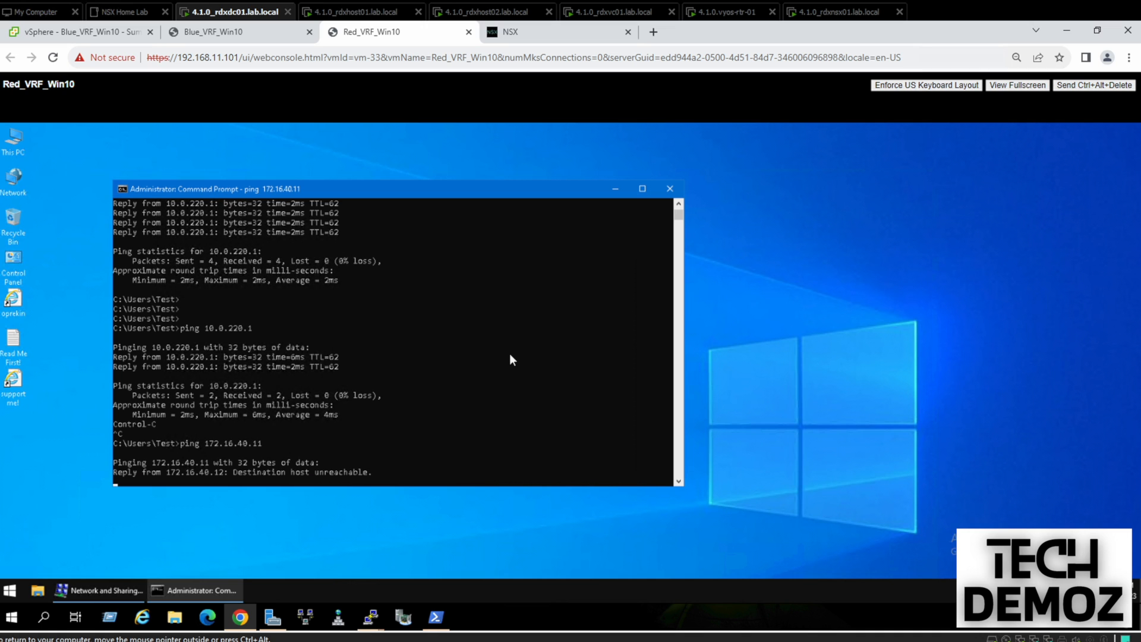
key(ctrl+c)
Ping 172.16.40.12 and confirm it replies with 0% loss
key(Up)
key(BackSpace)
text(2)
key(Return)
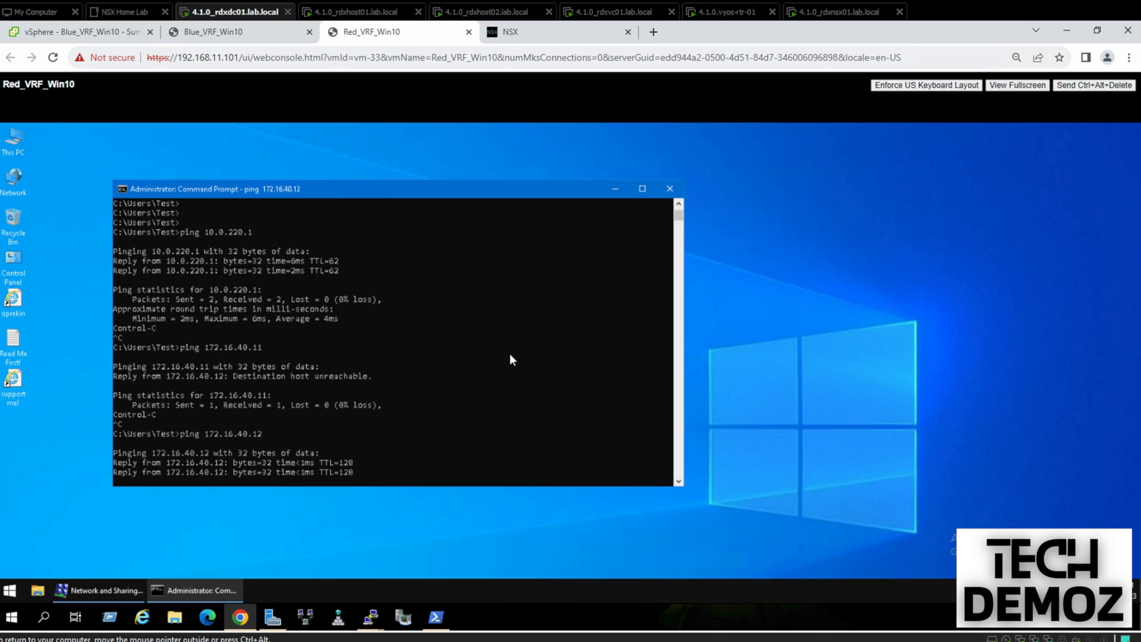
key(ctrl+c)
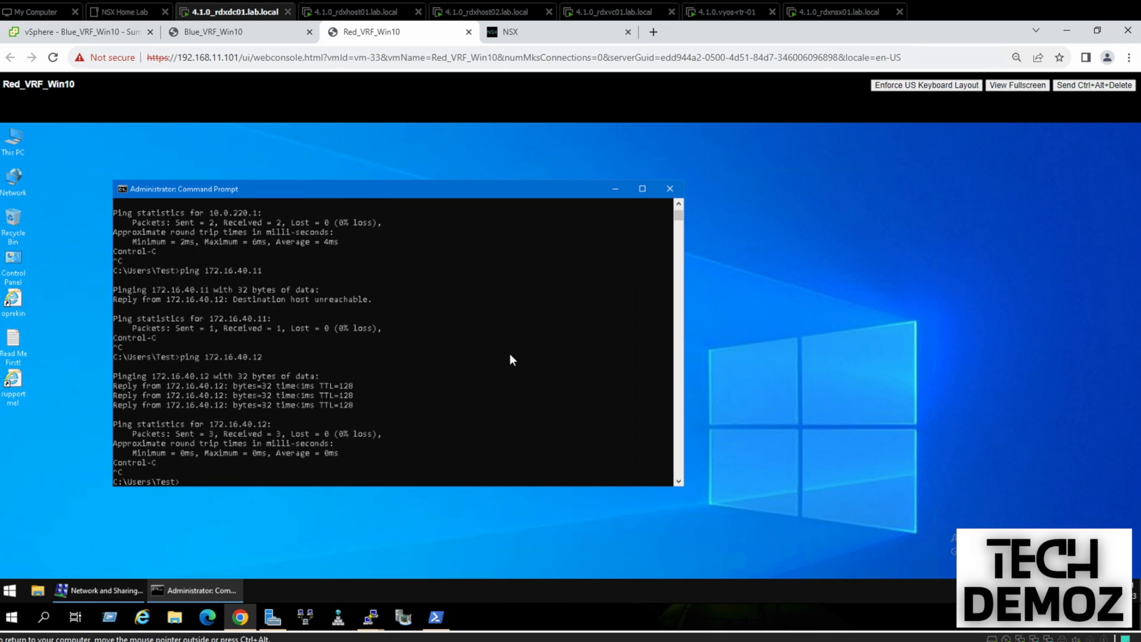